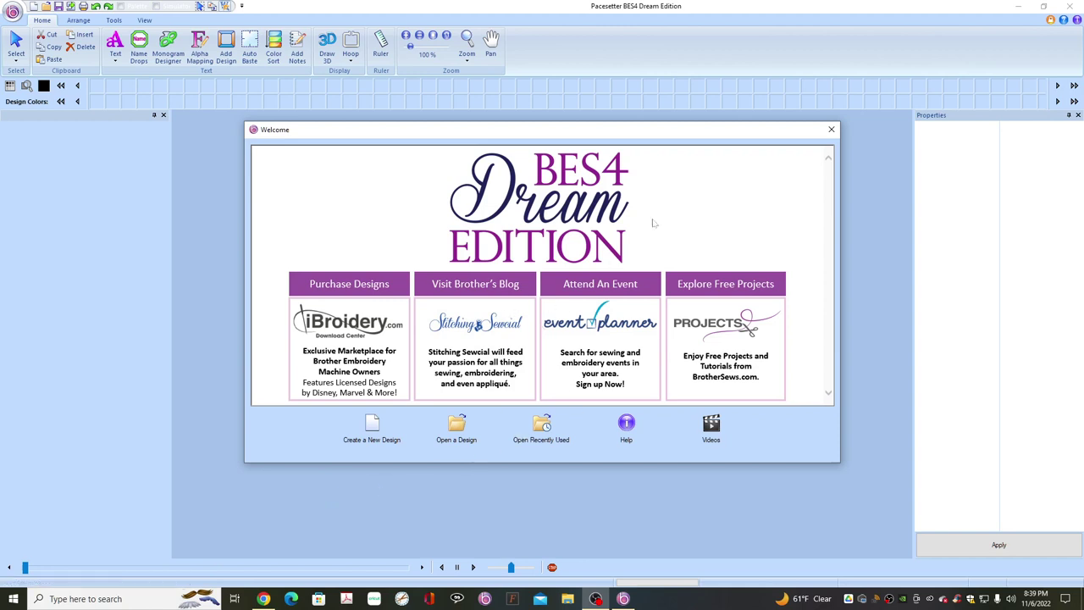
Close the welcome window and create a new blank design
left_click(832, 131)
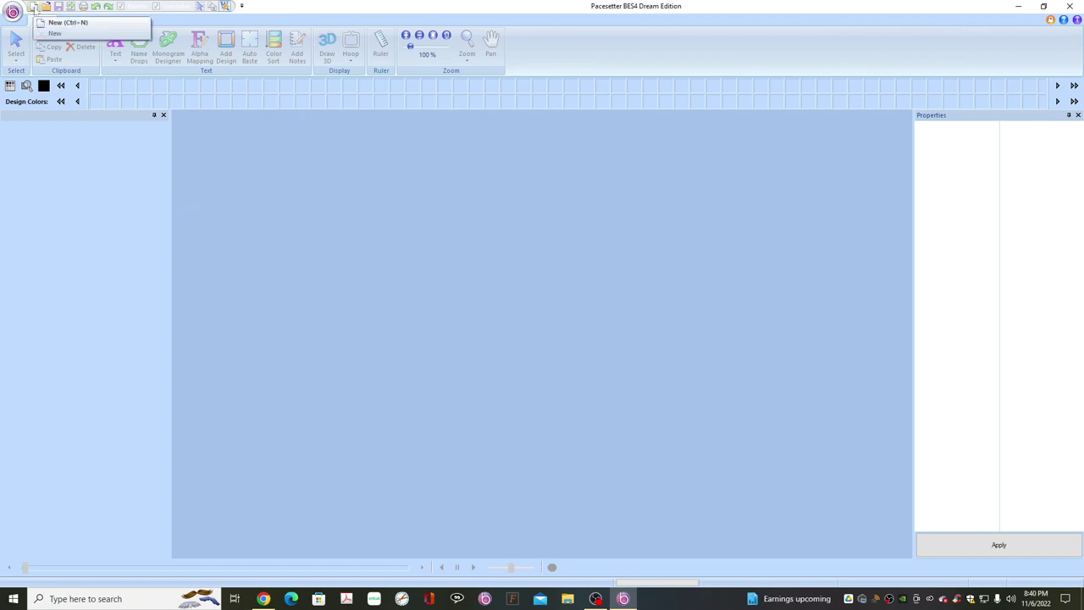
left_click(32, 7)
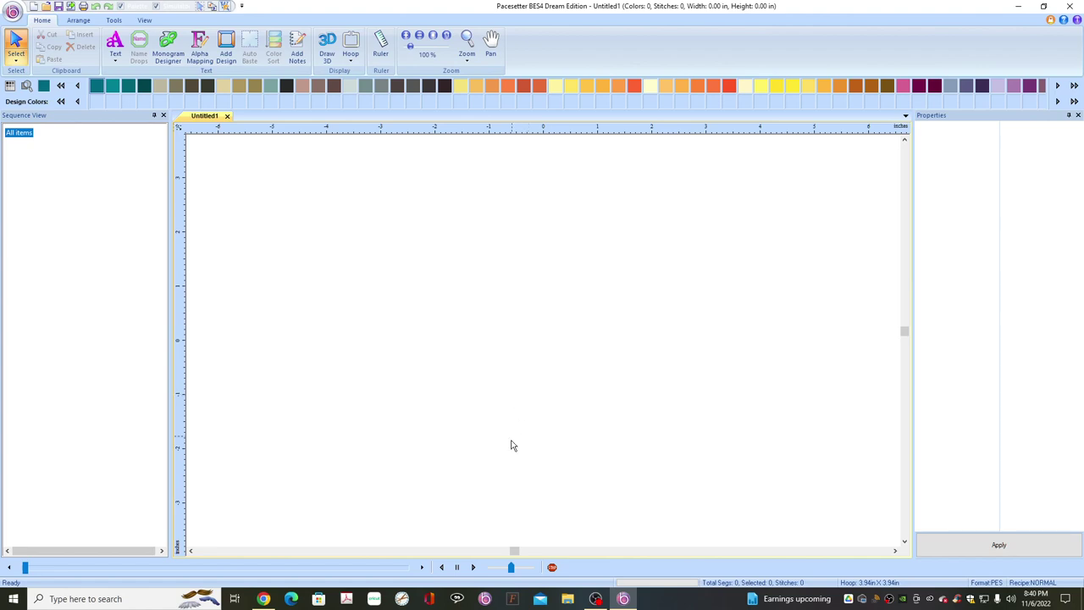
left_click(263, 599)
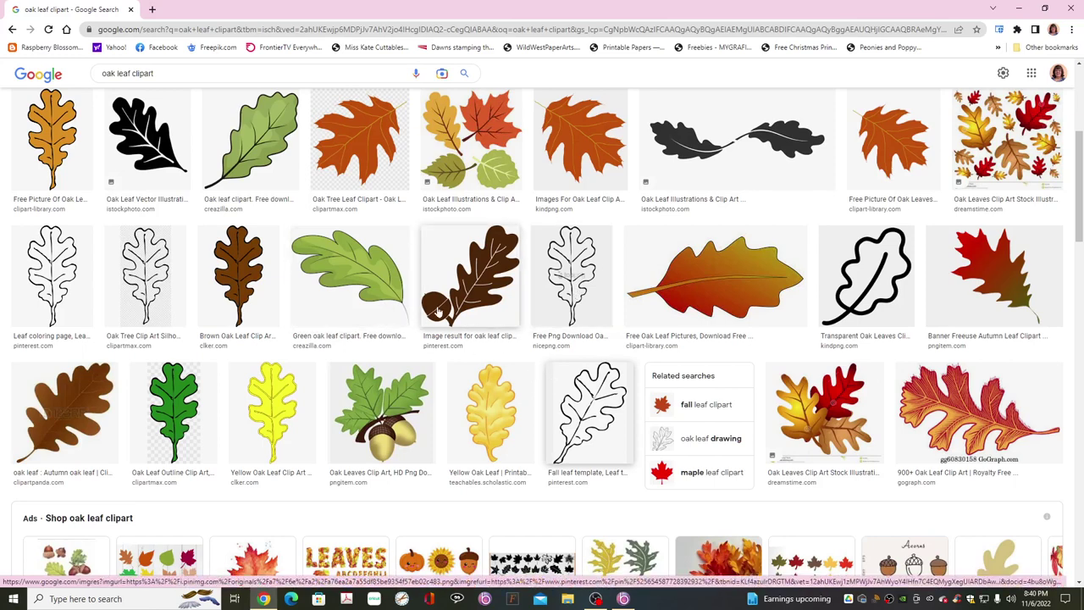
right_click(369, 274)
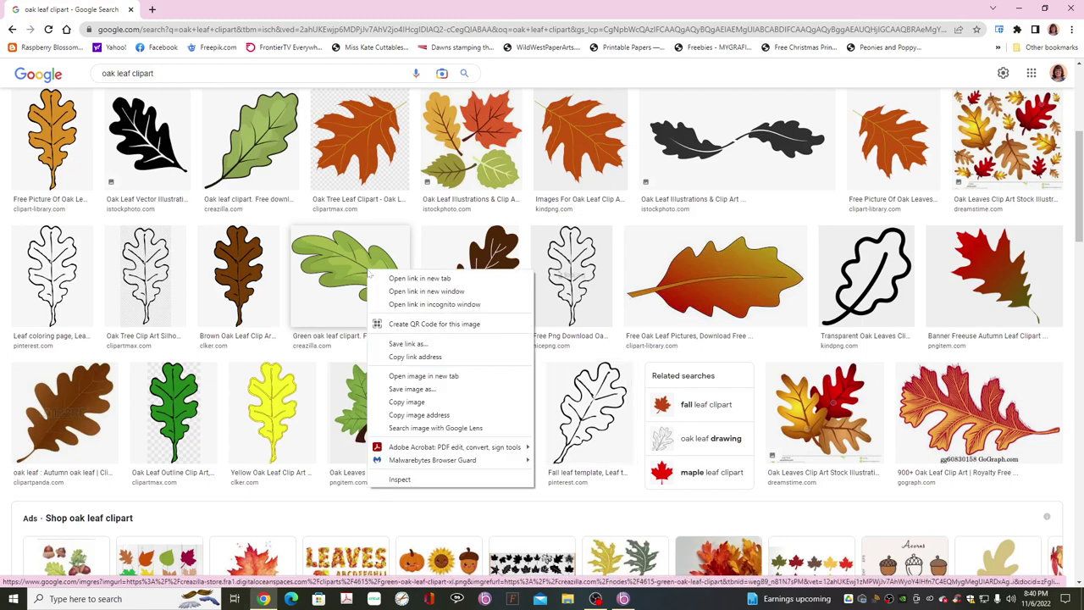
left_click(413, 389)
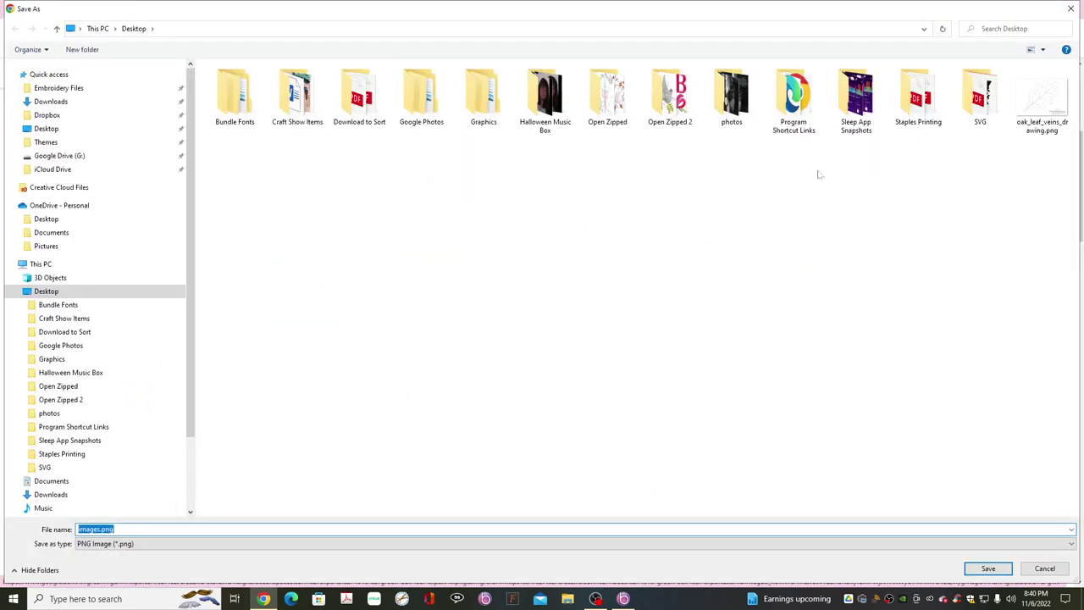
left_click(1070, 10)
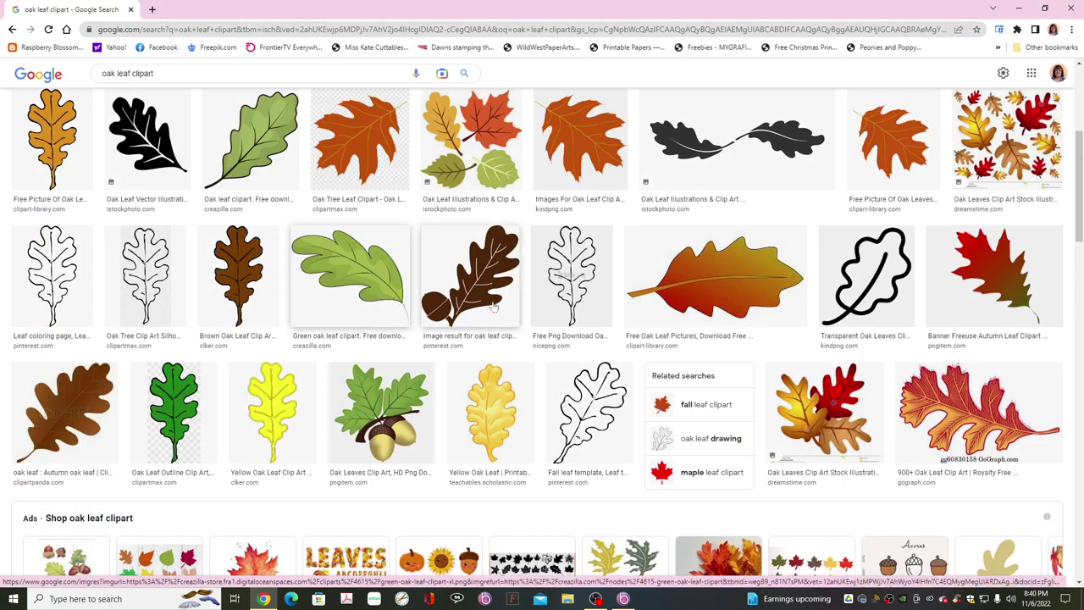
left_click(623, 599)
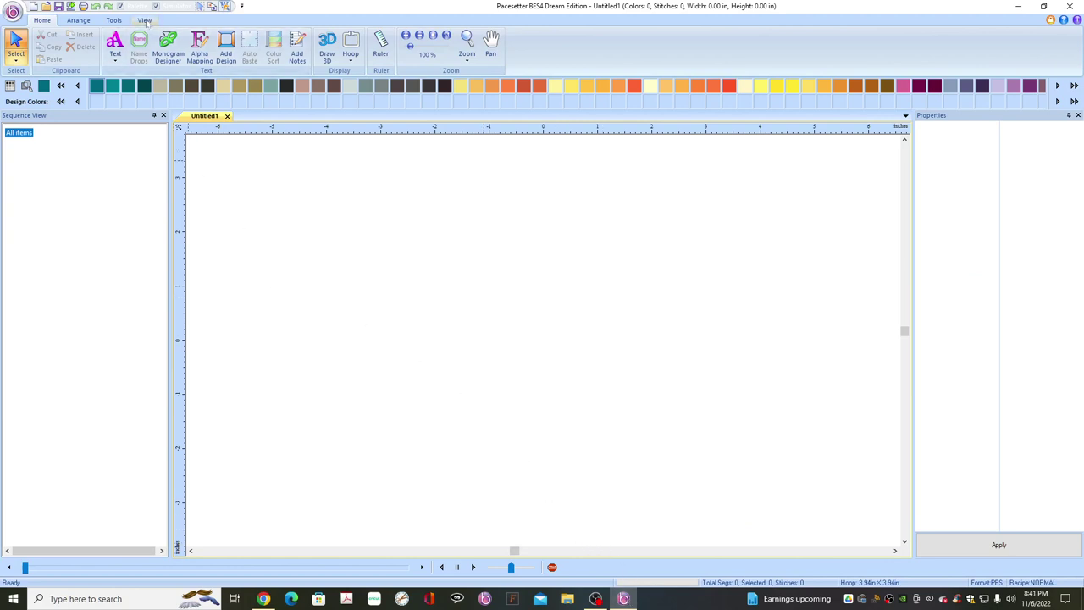
Load the black oak-leaf-vector-illustration image from the Desktop as the design's backdrop
left_click(146, 22)
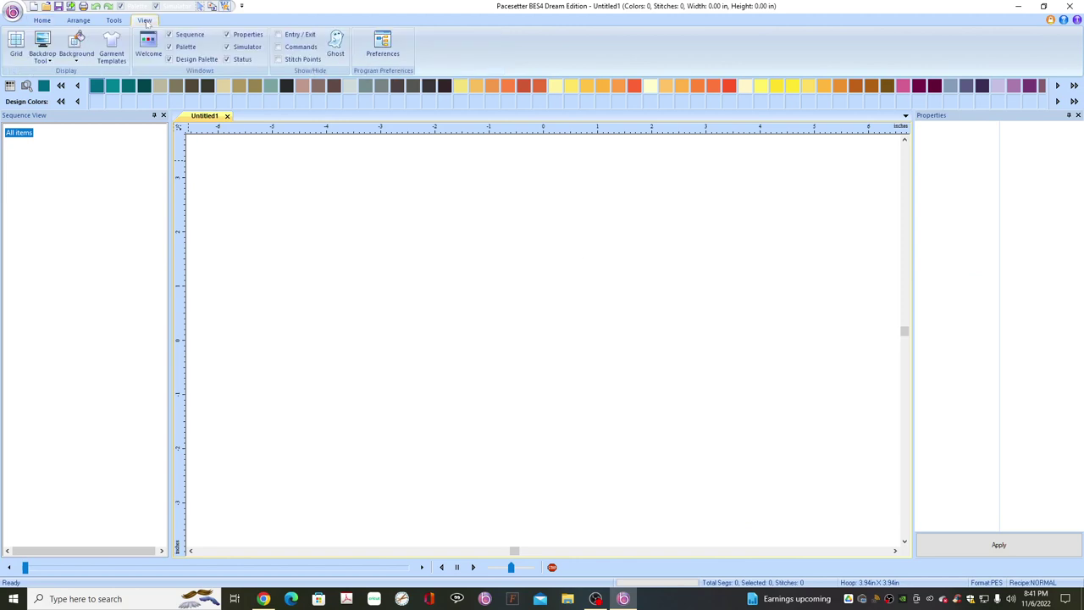
left_click(43, 51)
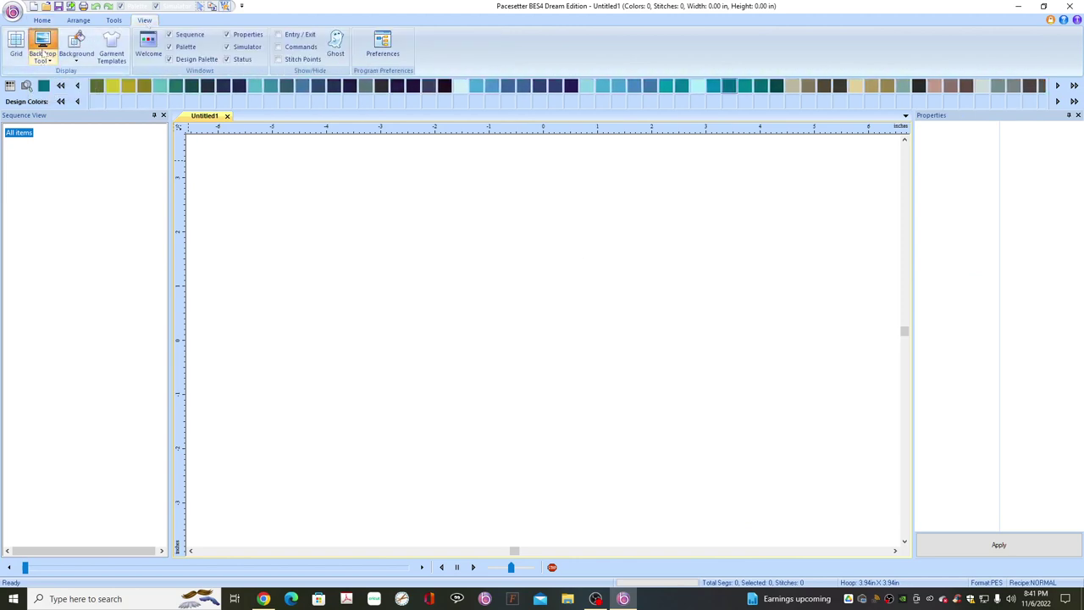
left_click(45, 60)
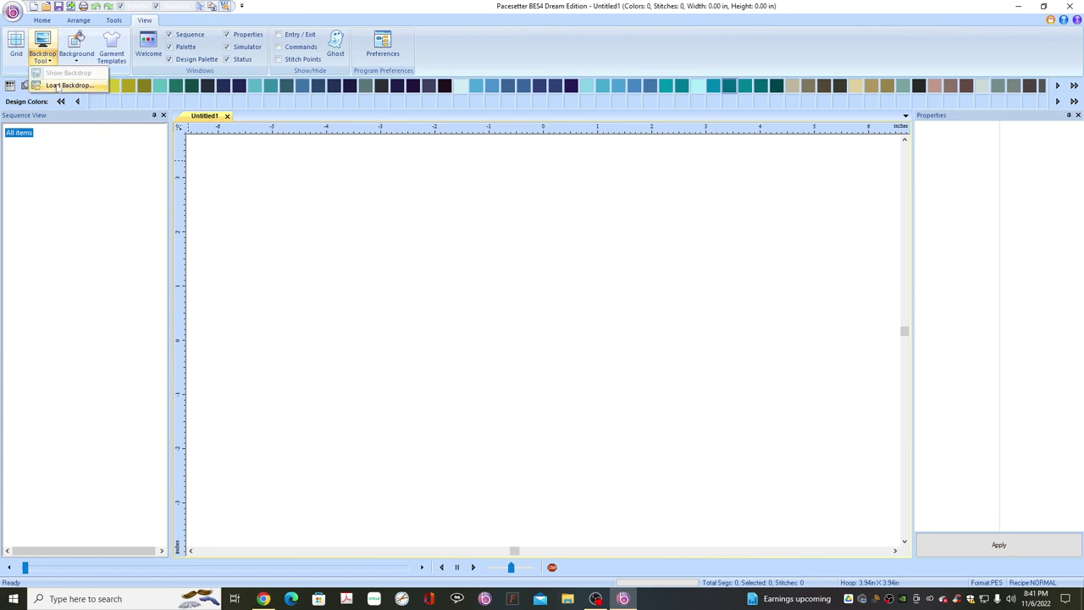
left_click(67, 85)
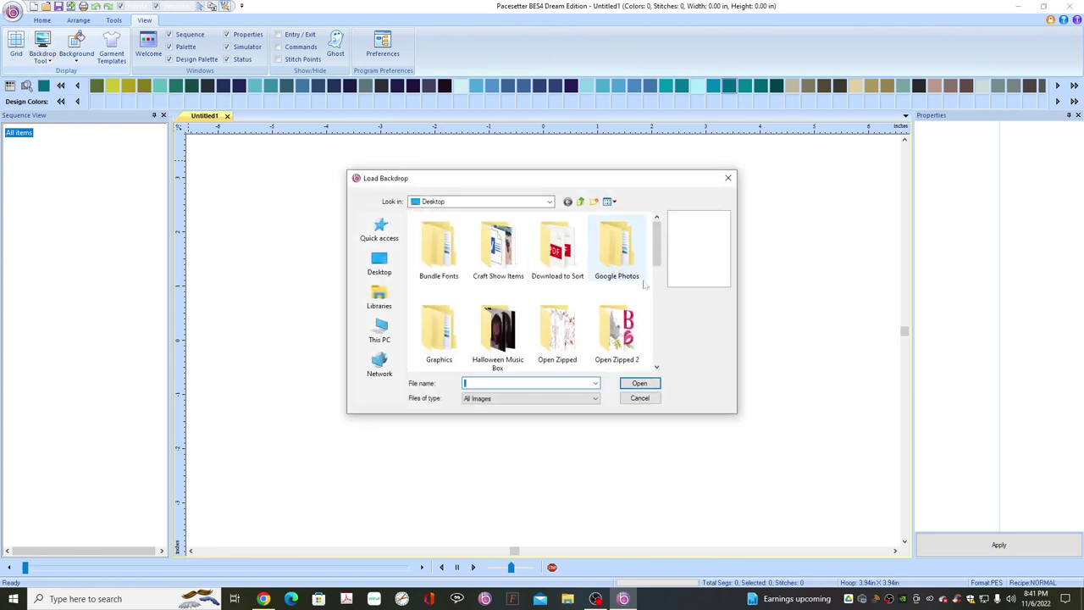
left_click_drag(659, 252, 657, 345)
left_click(616, 247)
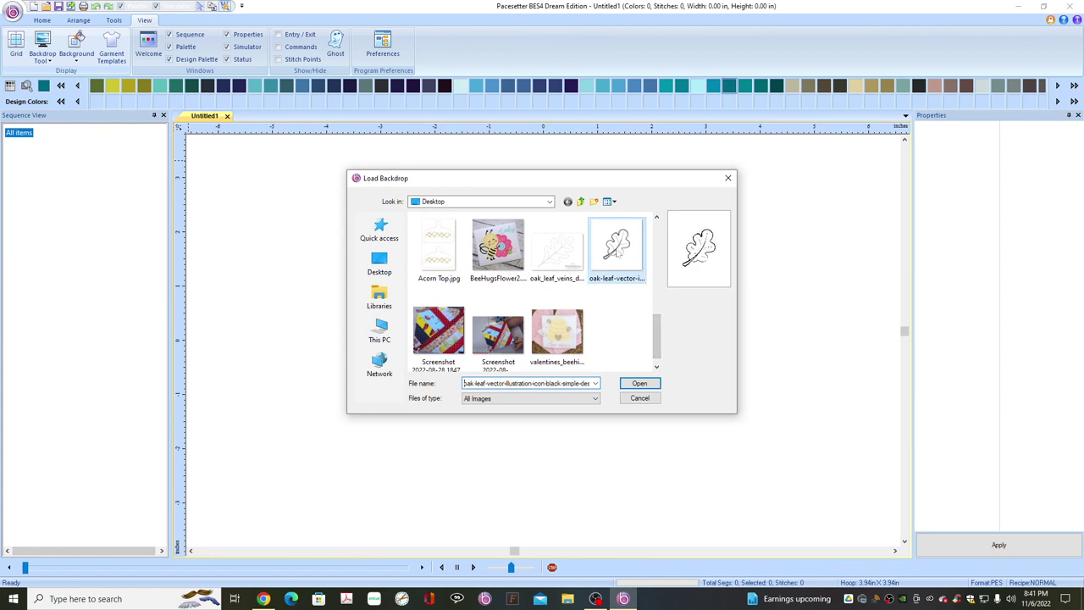
left_click(640, 384)
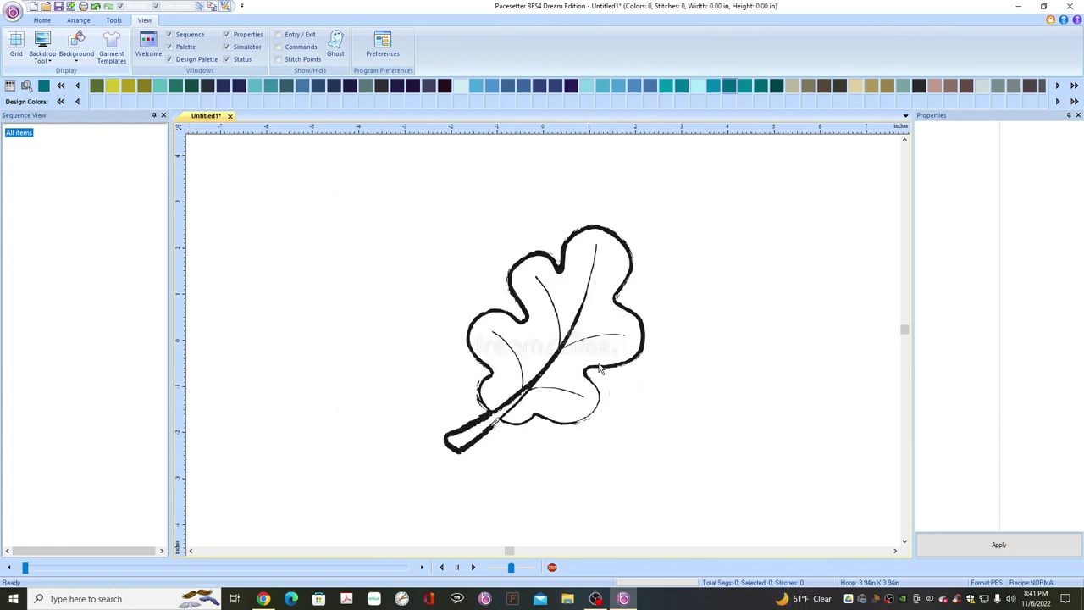
Start an artwork path with the Line tool where the leaf meets the stem and trace up around the lower-left lobes
left_click(44, 21)
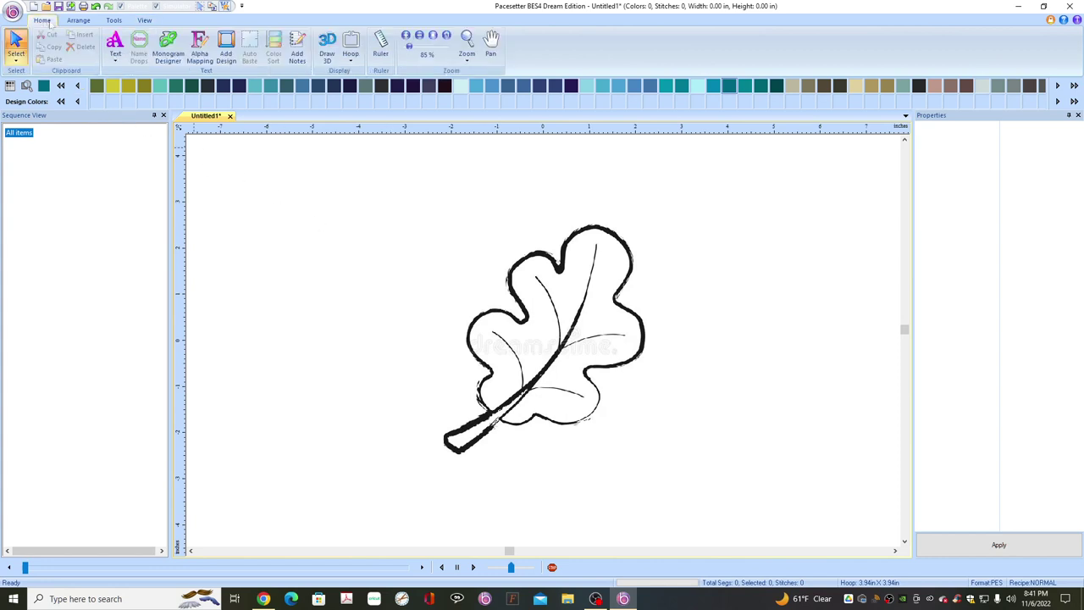
left_click(418, 46)
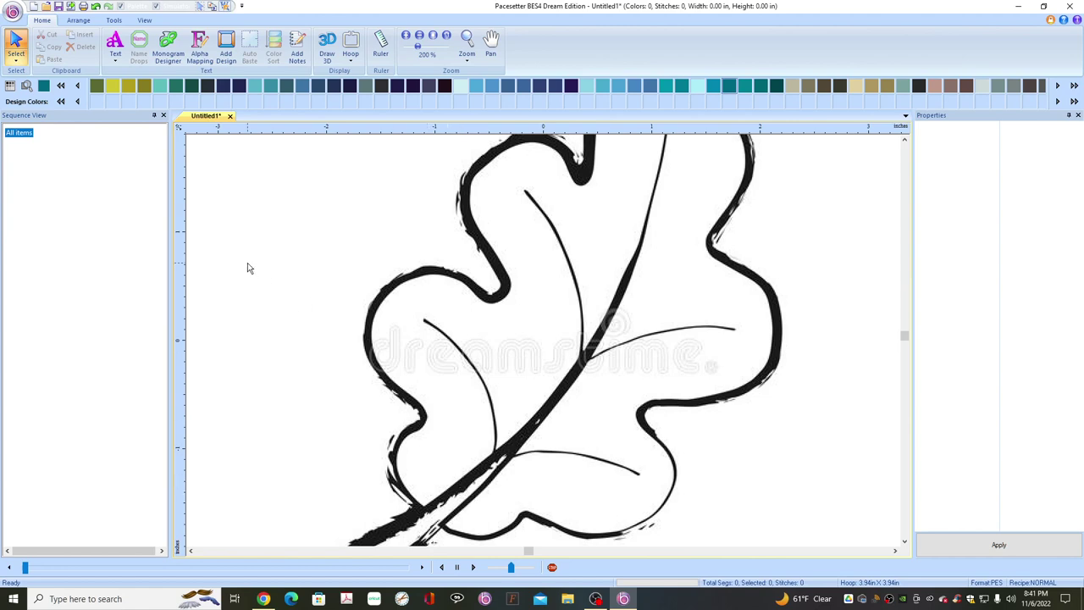
left_click(114, 21)
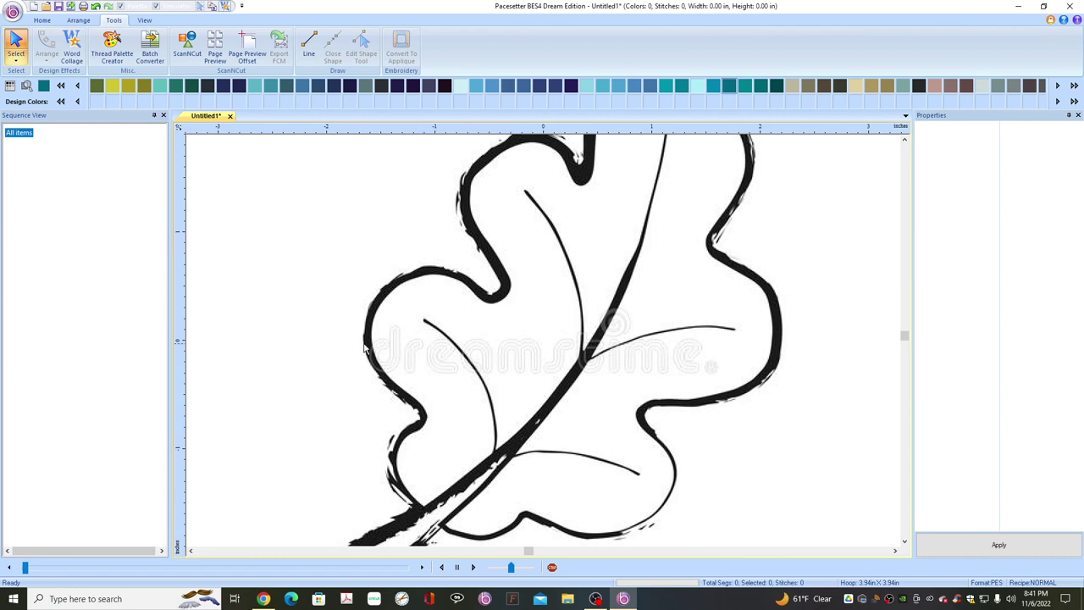
left_click(310, 56)
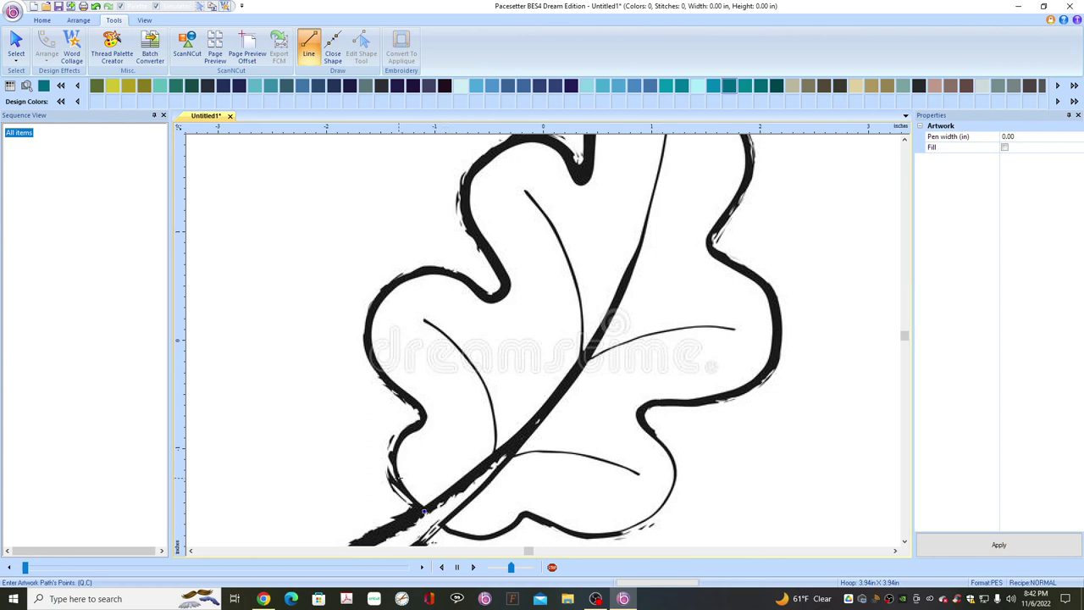
left_click(398, 478)
left_click(403, 436)
left_click(421, 425)
left_click(398, 392)
left_click(373, 364)
left_click(366, 327)
left_click(381, 292)
left_click(414, 274)
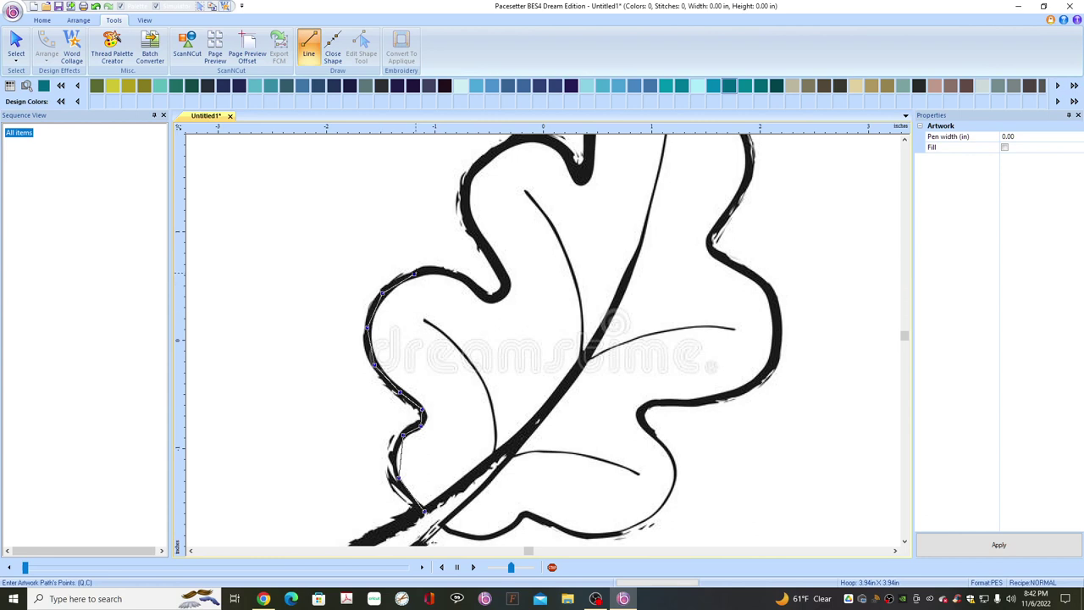
Continue the path through the notch on the leaf's left edge and up the side of the upper-left lobe
left_click(454, 273)
left_click(482, 293)
left_click(496, 300)
left_click(506, 288)
left_click(497, 265)
left_click(478, 237)
left_click(464, 199)
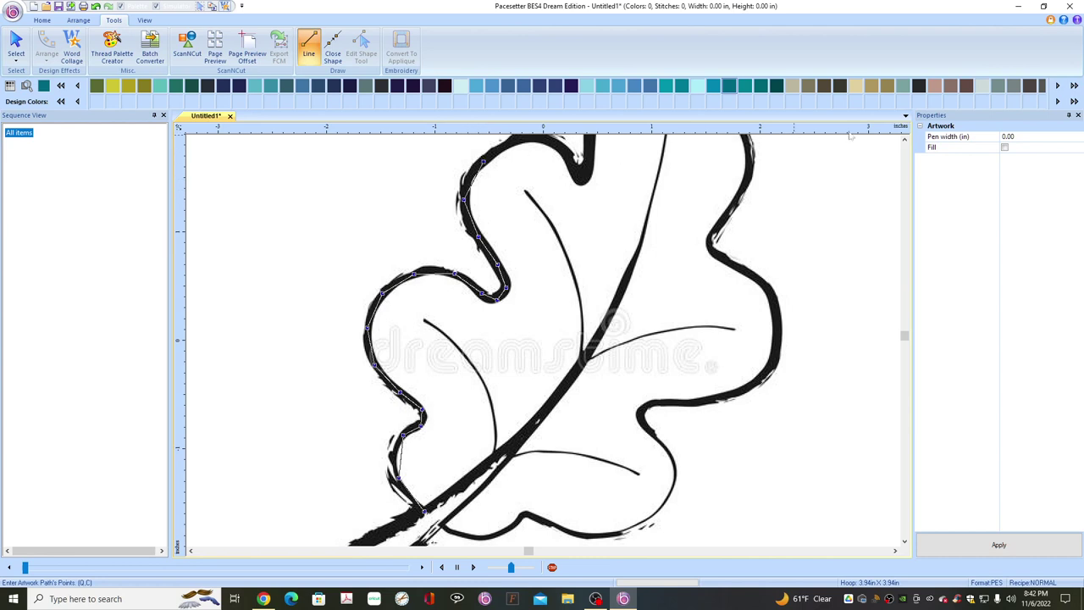
Continue the path over the upper-left lobe, through the next notch and across the crest of the top lobe
left_click(904, 141)
left_click(904, 141)
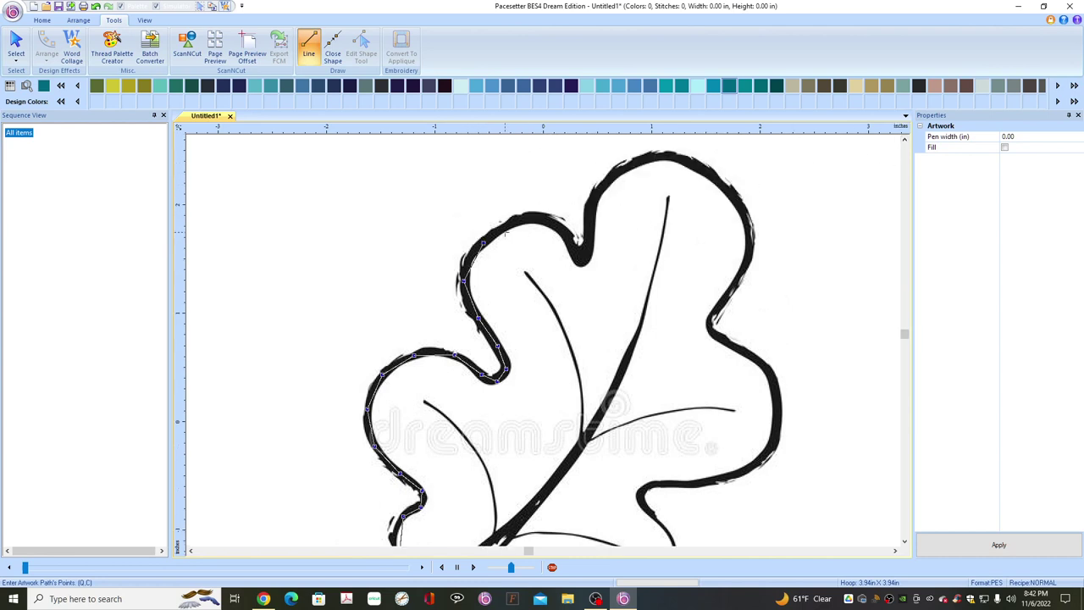
left_click(508, 224)
left_click(546, 219)
left_click(572, 237)
left_click(578, 259)
left_click(590, 253)
left_click(589, 222)
left_click(600, 185)
left_click(637, 160)
left_click(682, 158)
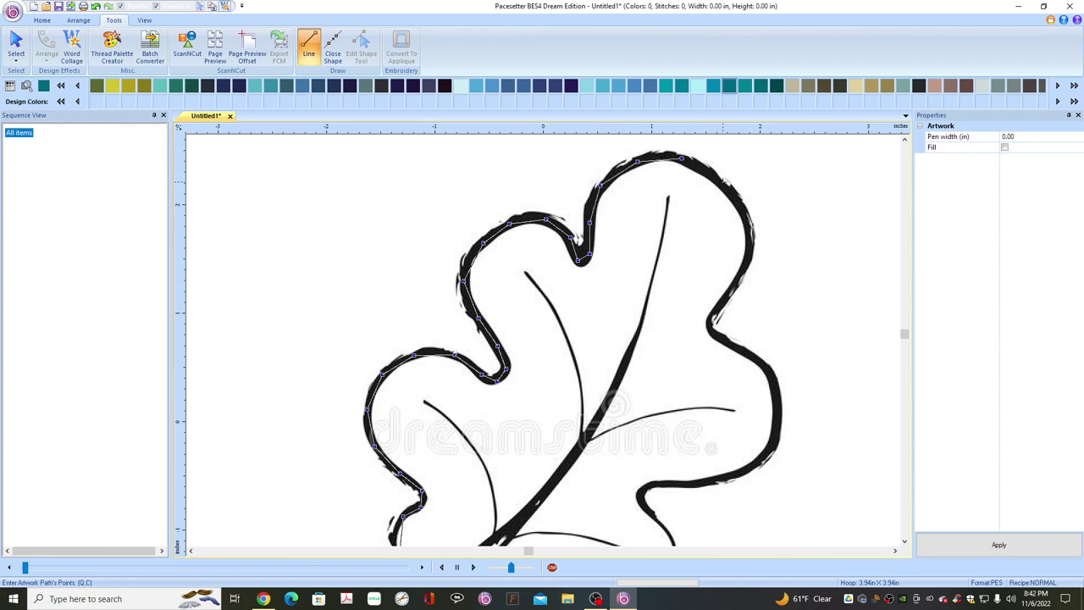
Trace down the right side of the top lobe and around the large right lobe to its underside
left_click(722, 184)
left_click(749, 224)
left_click(749, 262)
left_click(734, 287)
left_click(717, 307)
left_click(720, 337)
left_click(778, 396)
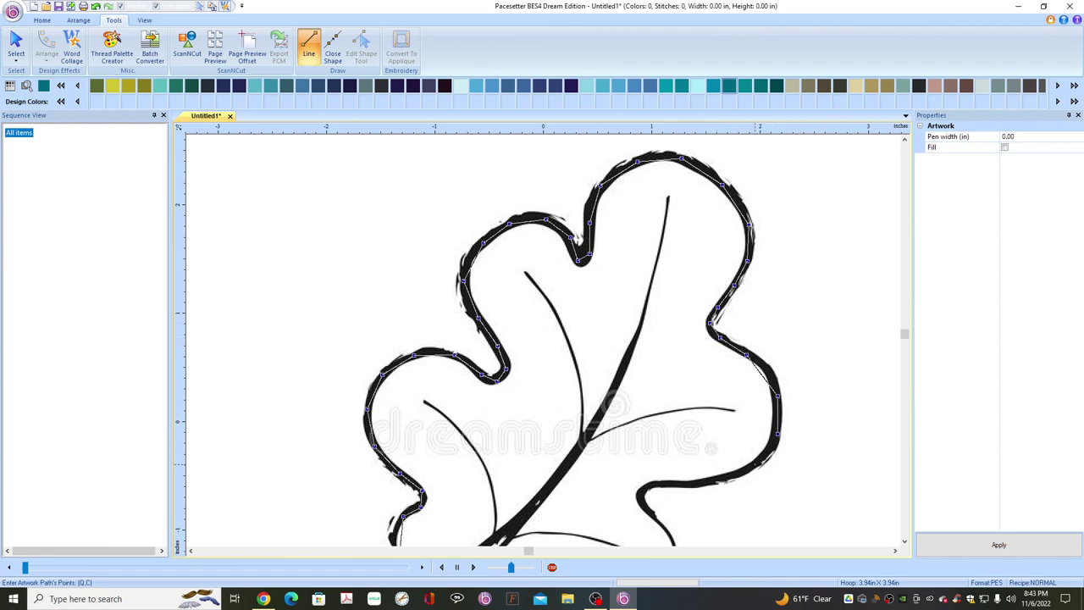
left_click(755, 464)
left_click(722, 480)
left_click(683, 486)
Trace the lower-right lobe and the bottom edge back to the stem, finishing the leaf outline path
left_click(905, 542)
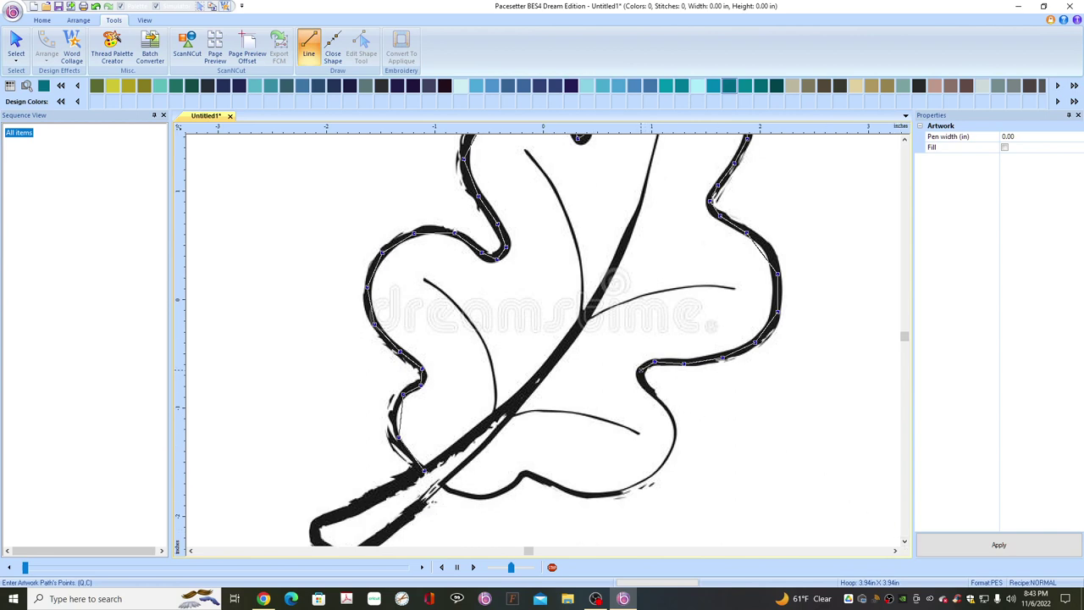
left_click(672, 418)
left_click(665, 460)
left_click(630, 487)
left_click(591, 497)
left_click(563, 488)
left_click(537, 478)
left_click(526, 471)
left_click(501, 492)
left_click(464, 494)
left_click(438, 484)
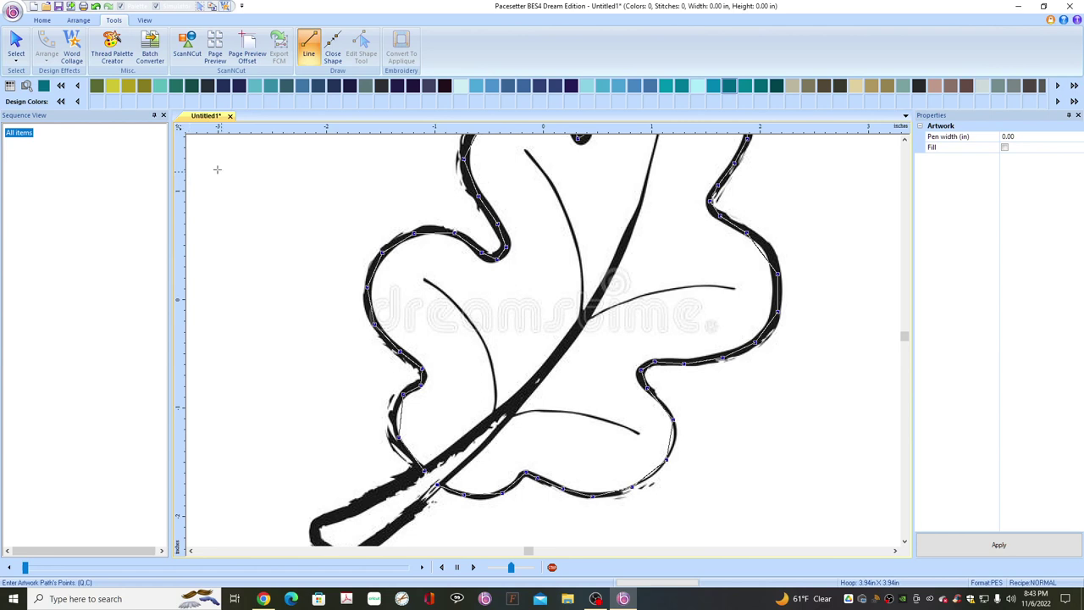
left_click(16, 44)
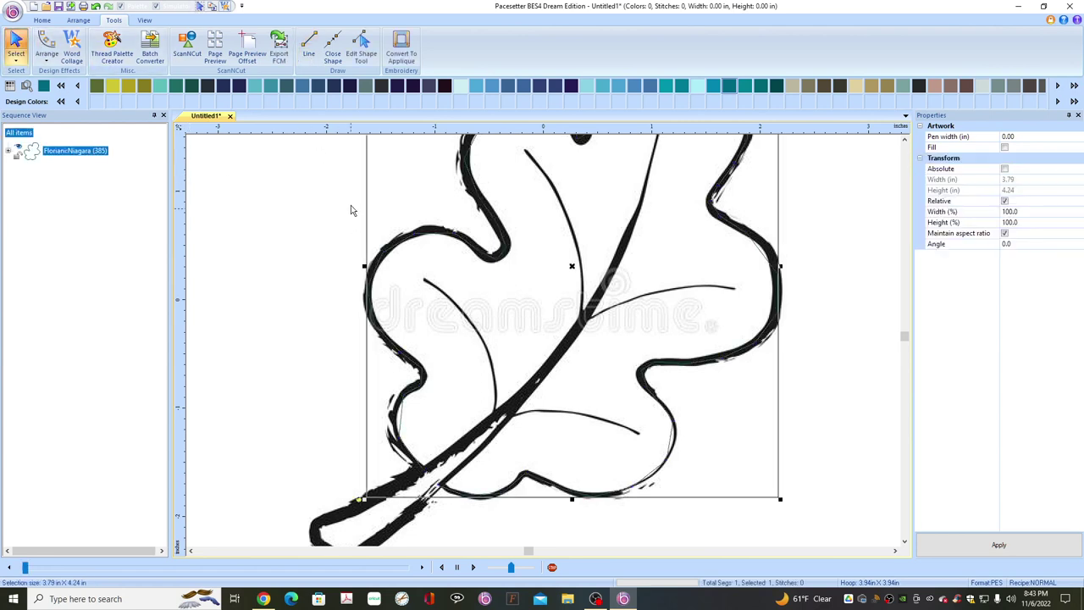
Close the leaf outline's gap at the stem with the Close Shape tool
left_click(363, 57)
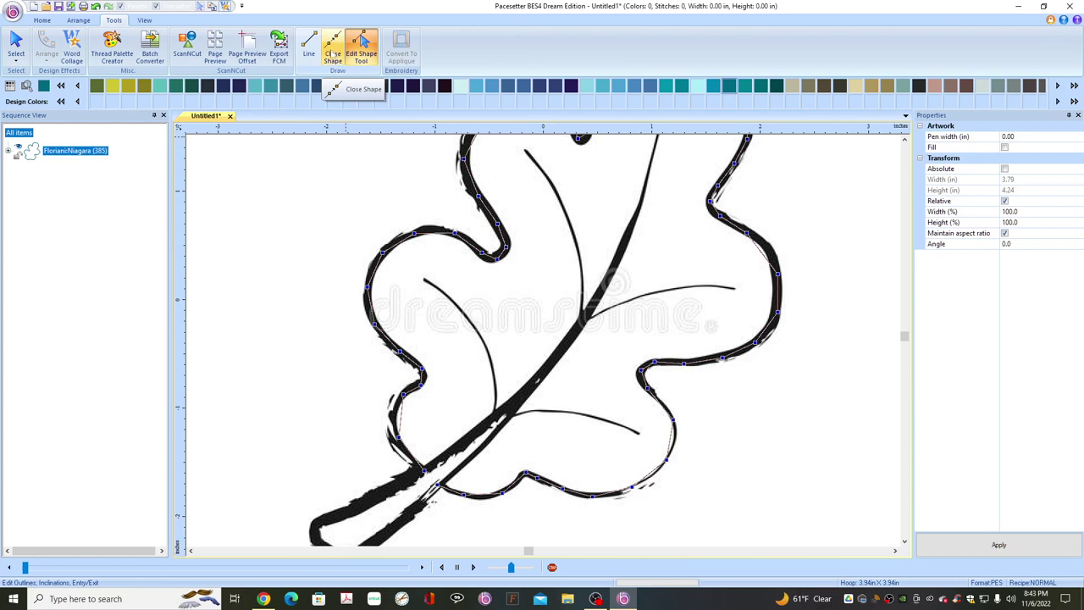
left_click(345, 244)
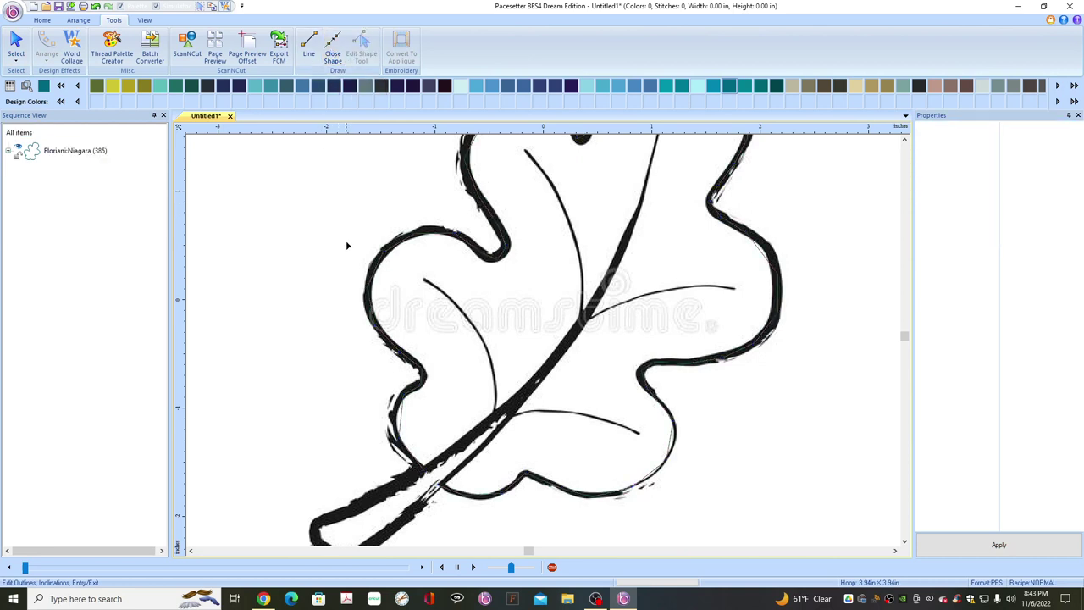
left_click(378, 320)
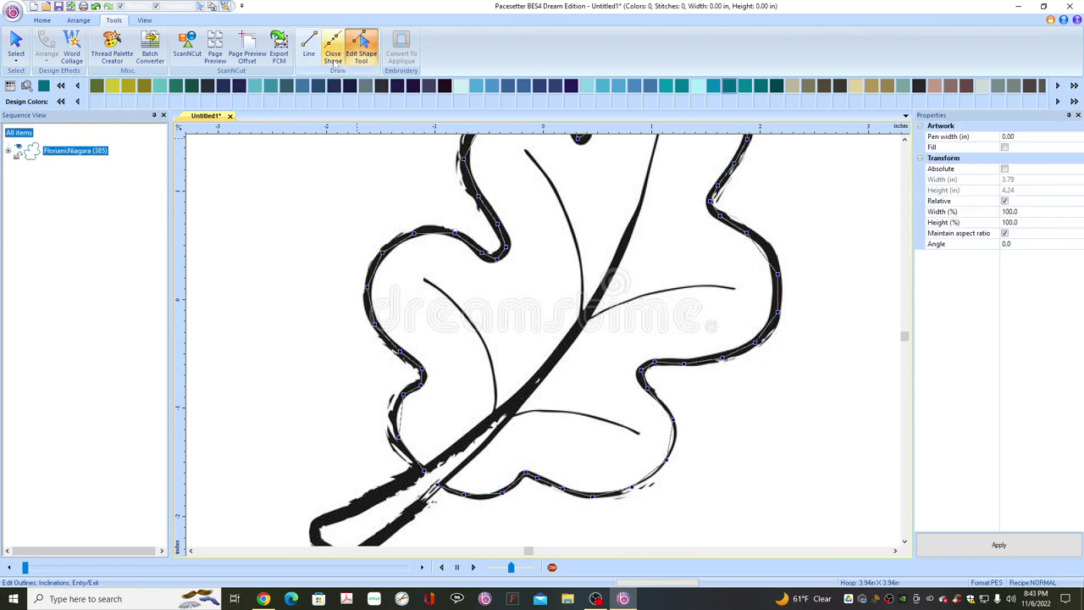
left_click(298, 182)
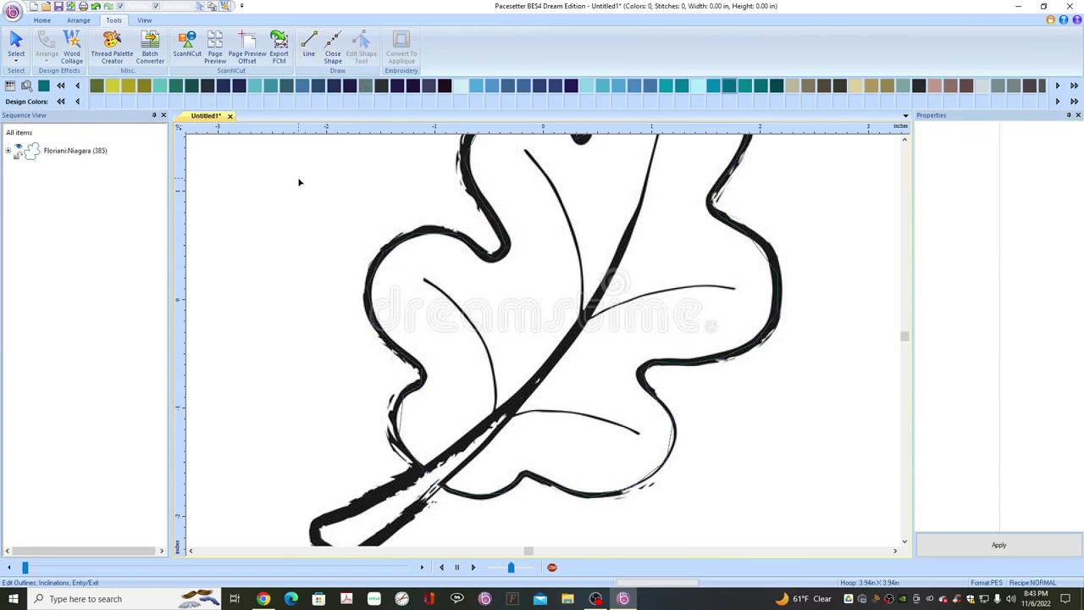
Select all points of the leaf outline with the Edit Shape Tool and convert them to Smooth
left_click(54, 152)
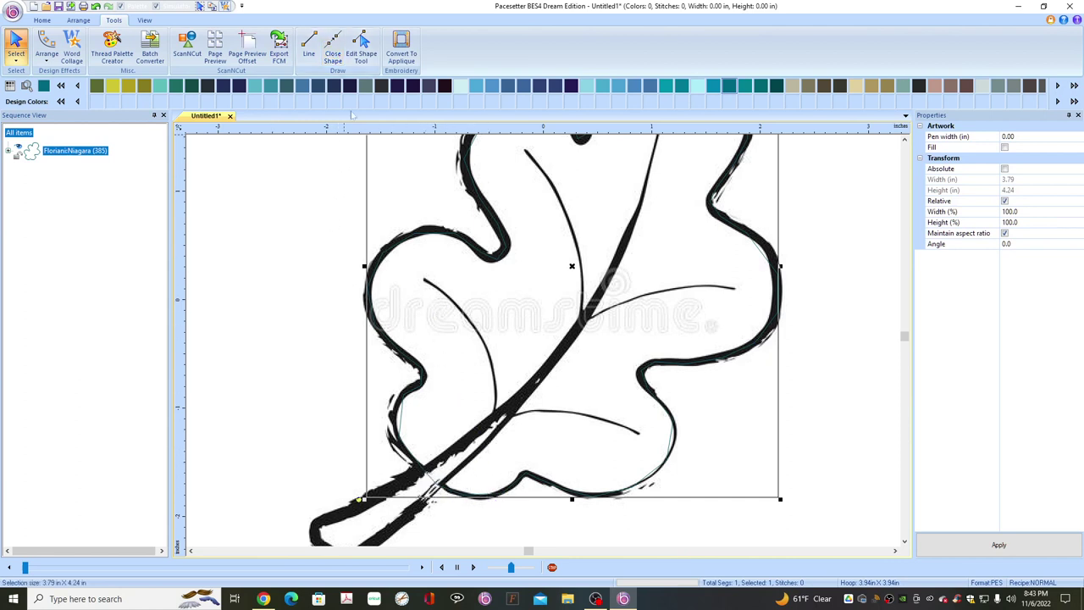
left_click(361, 52)
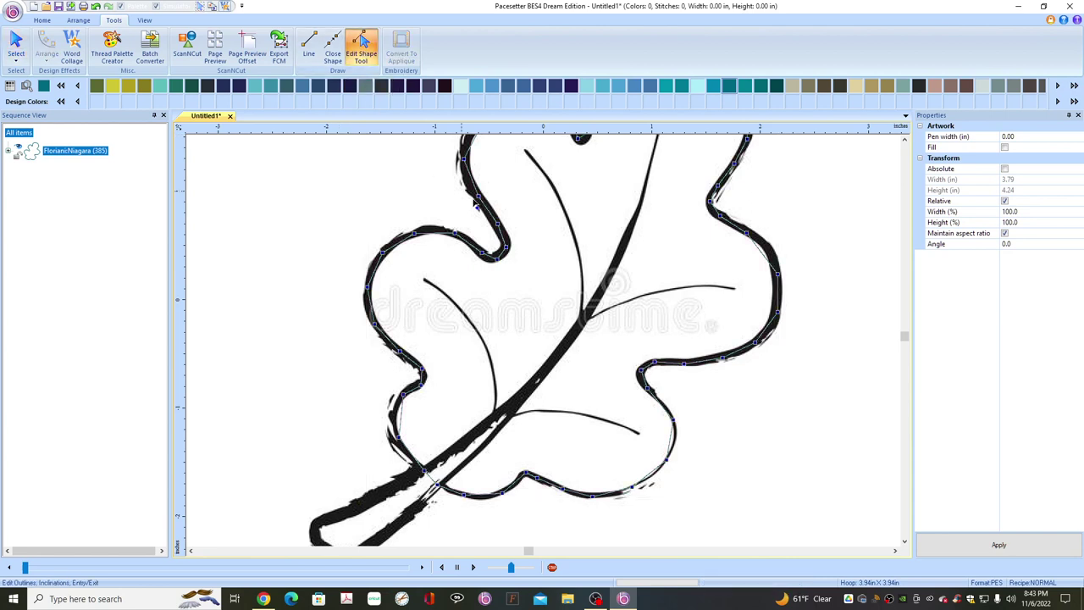
scroll(618, 290, "down", 2)
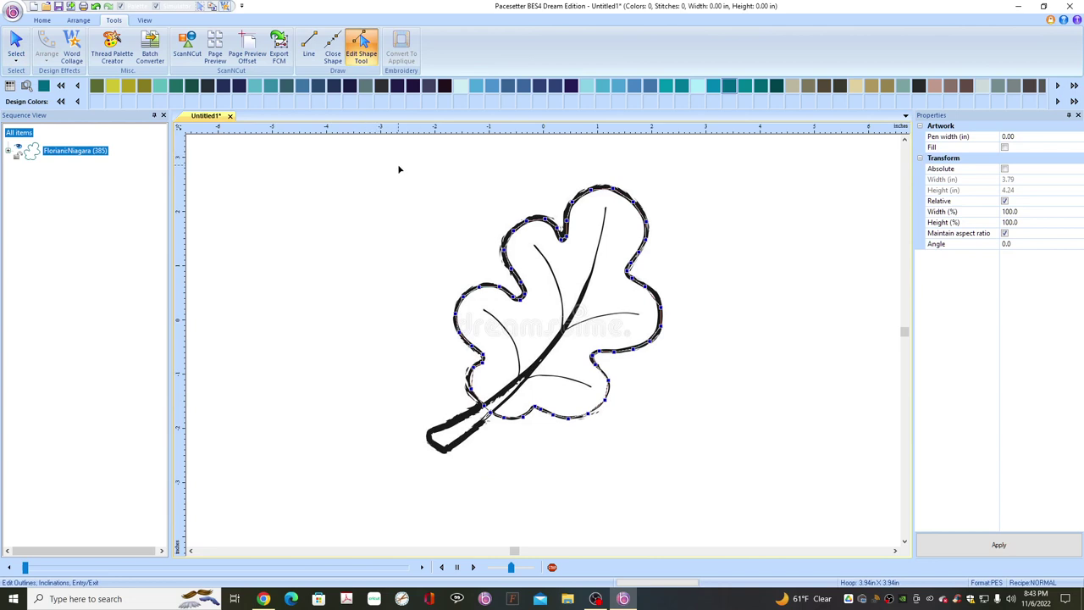
left_click_drag(387, 152, 737, 514)
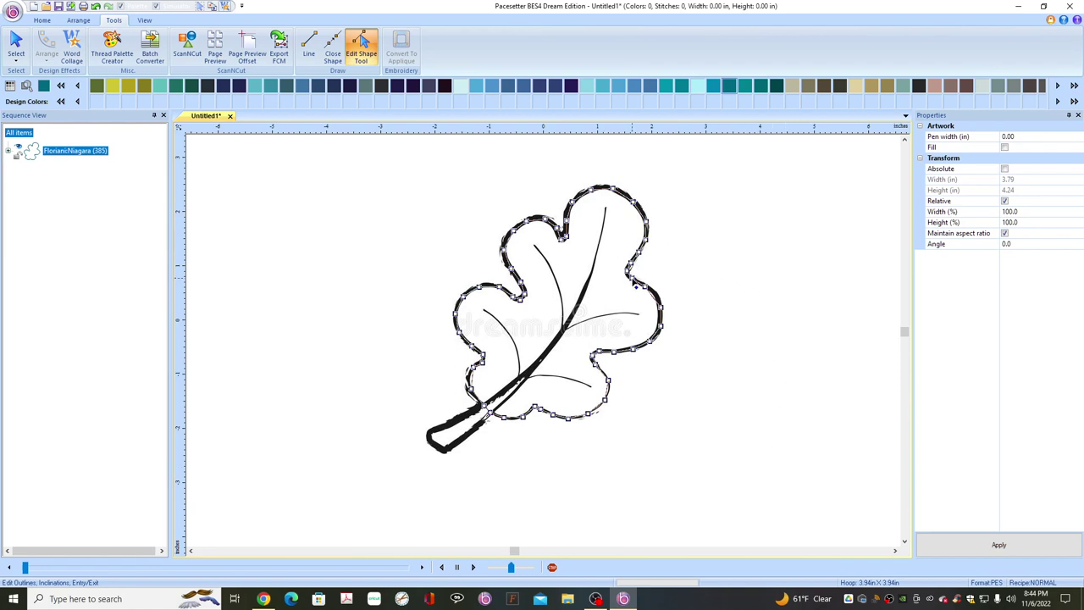
right_click(633, 280)
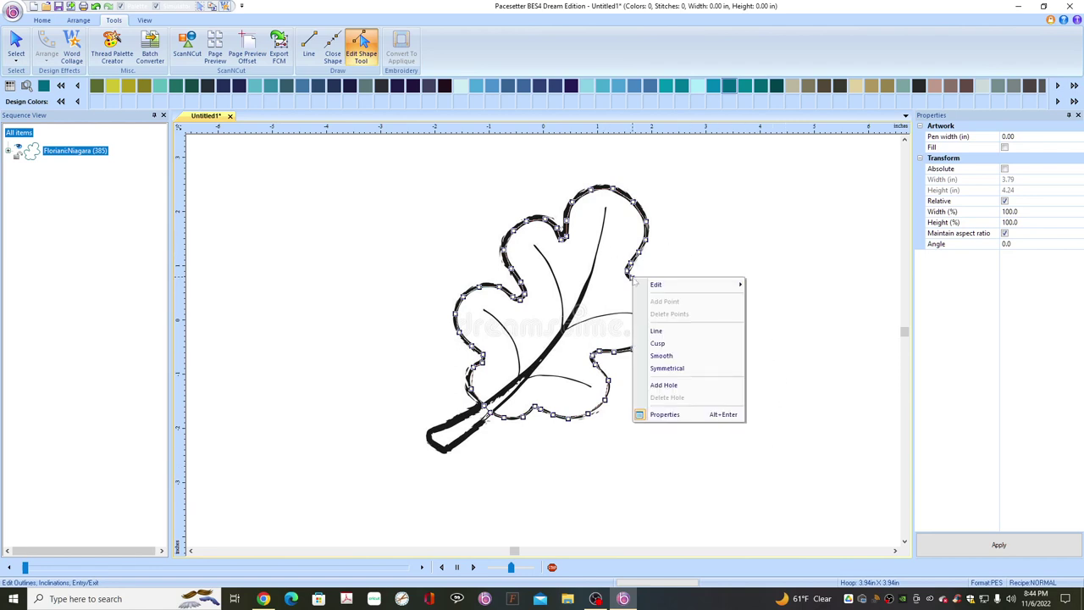
left_click(671, 358)
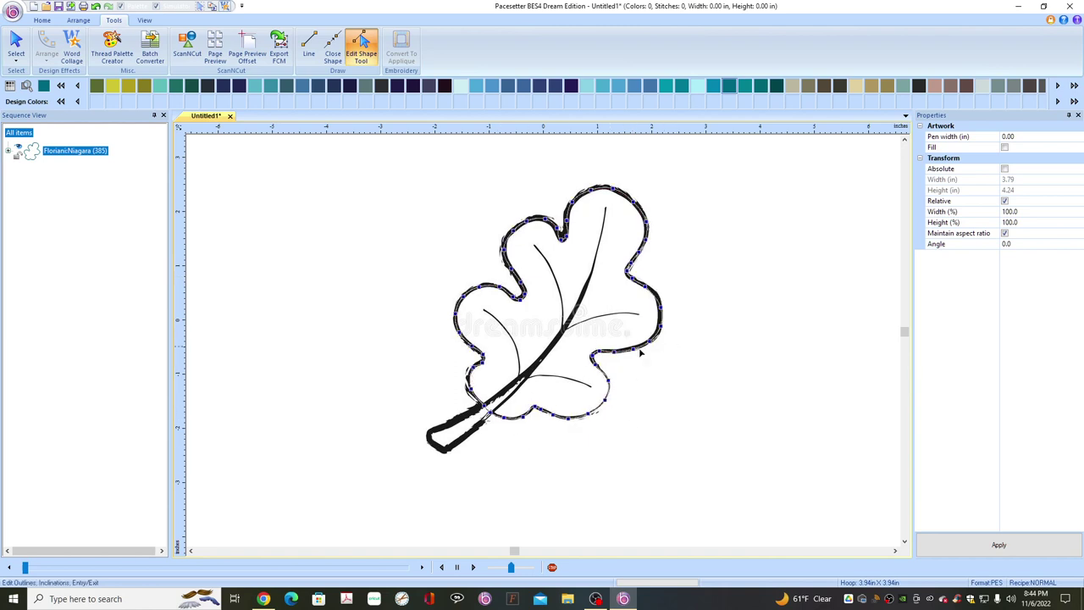
Fine-tune the outline points and curve handles at the notch between the two lower-left lobes to follow the backdrop
scroll(751, 386, "up", 3)
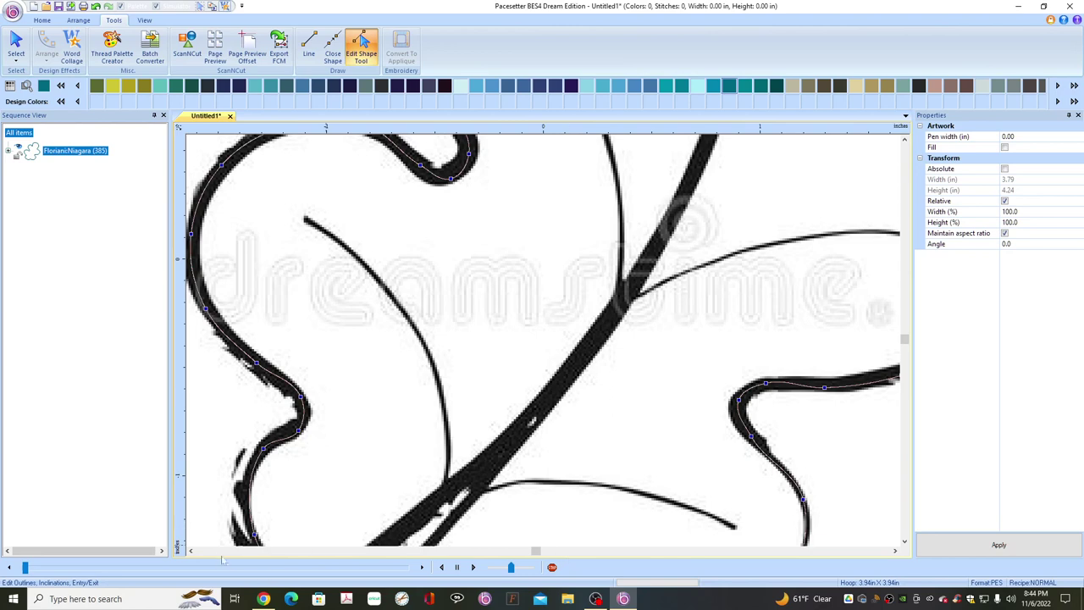
left_click(191, 550)
left_click(190, 551)
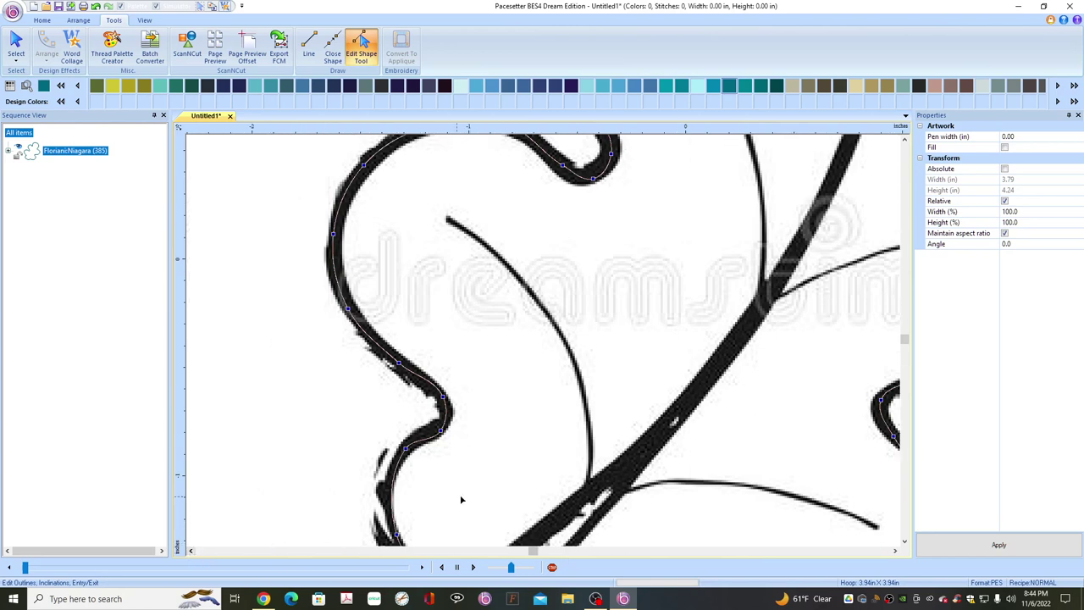
left_click(903, 541)
left_click(904, 542)
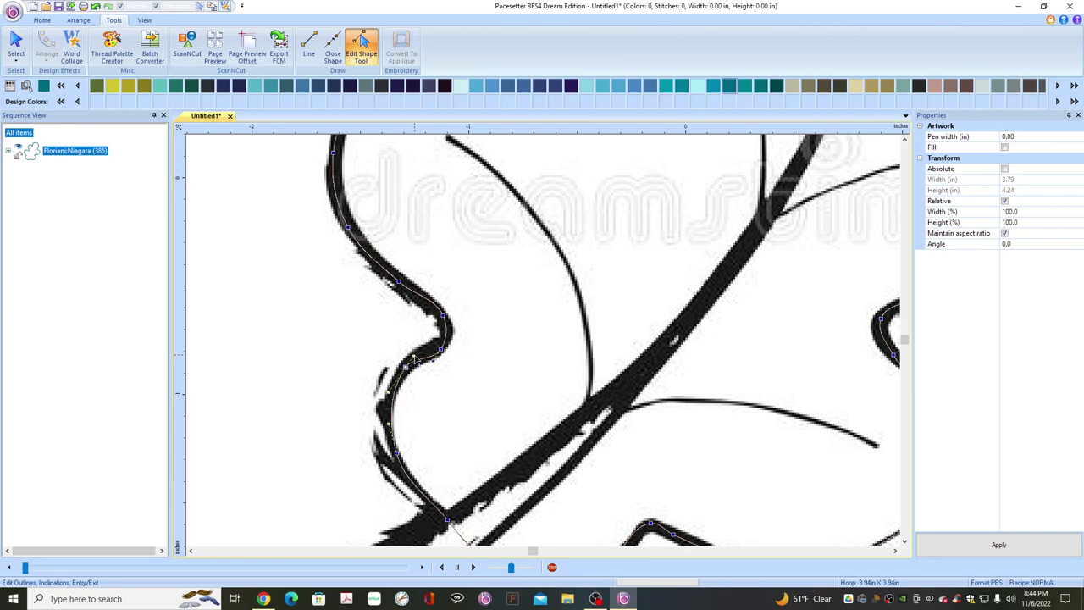
left_click_drag(414, 356, 452, 368)
left_click(440, 349)
left_click(449, 350)
left_click_drag(450, 354, 440, 347)
left_click(440, 303)
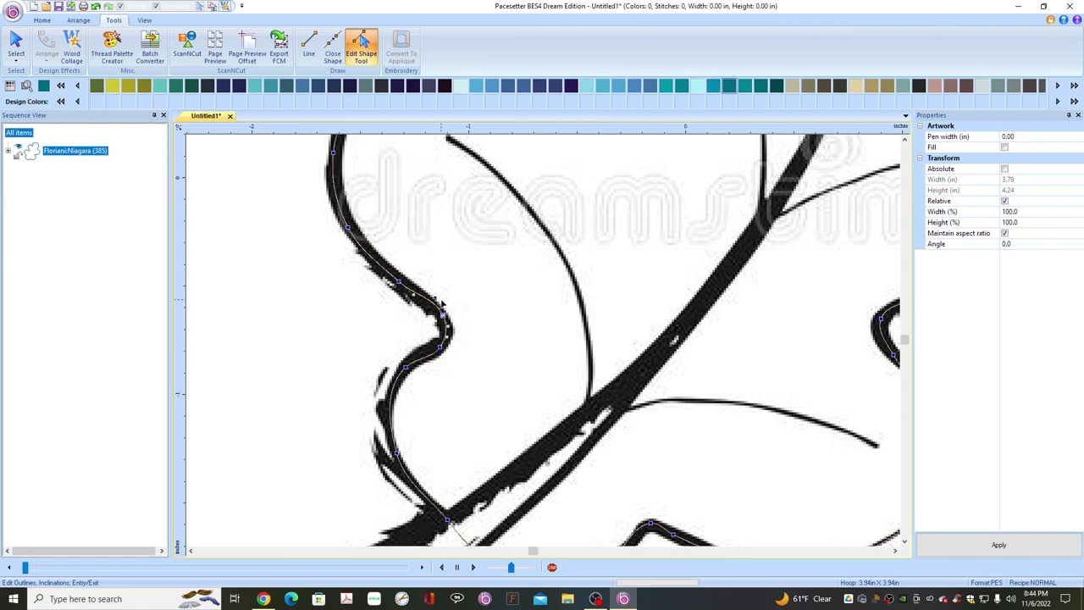
left_click_drag(440, 303, 439, 302)
Adjust the curve of the outline point at the notch between the middle-left and upper-left lobes
scroll(897, 146, "up", 5)
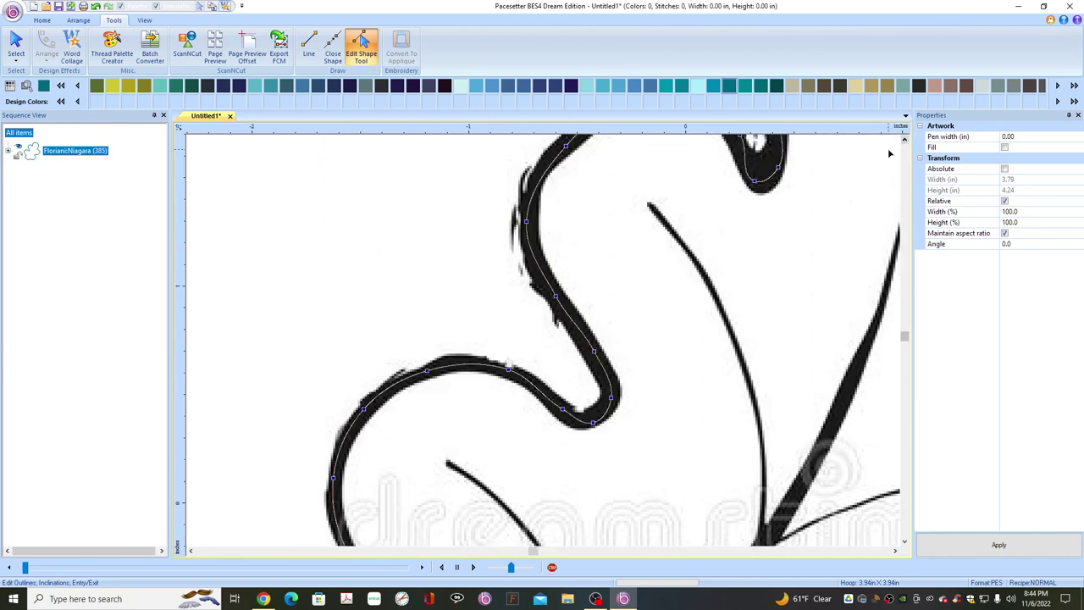
left_click(562, 413)
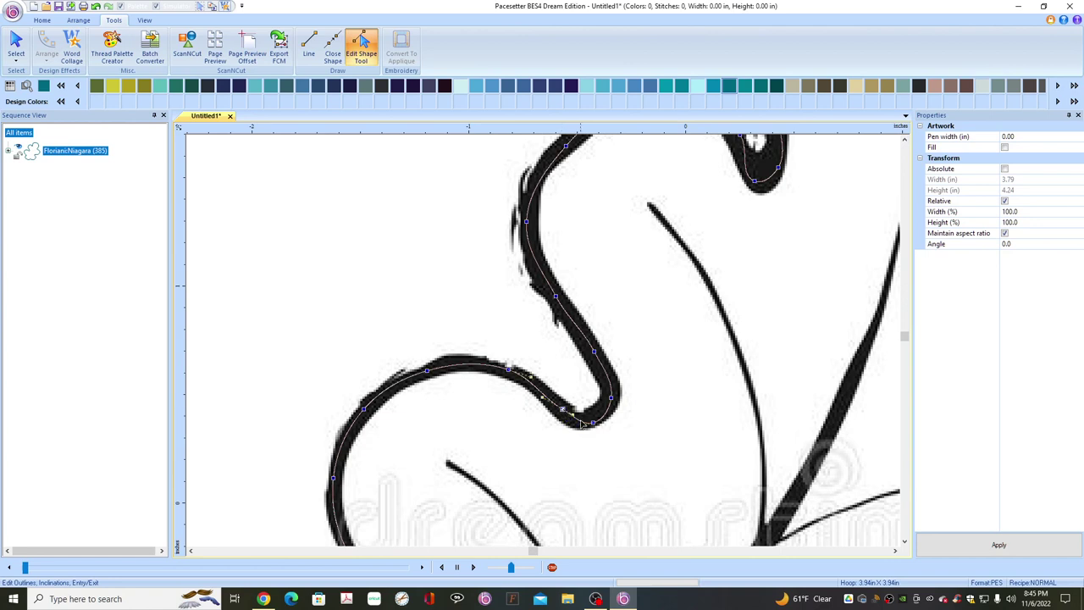
left_click(543, 398)
Examine the rest of the leaf outline against the backdrop, along the top, right and bottom lobes, and deselect it
left_click(894, 550)
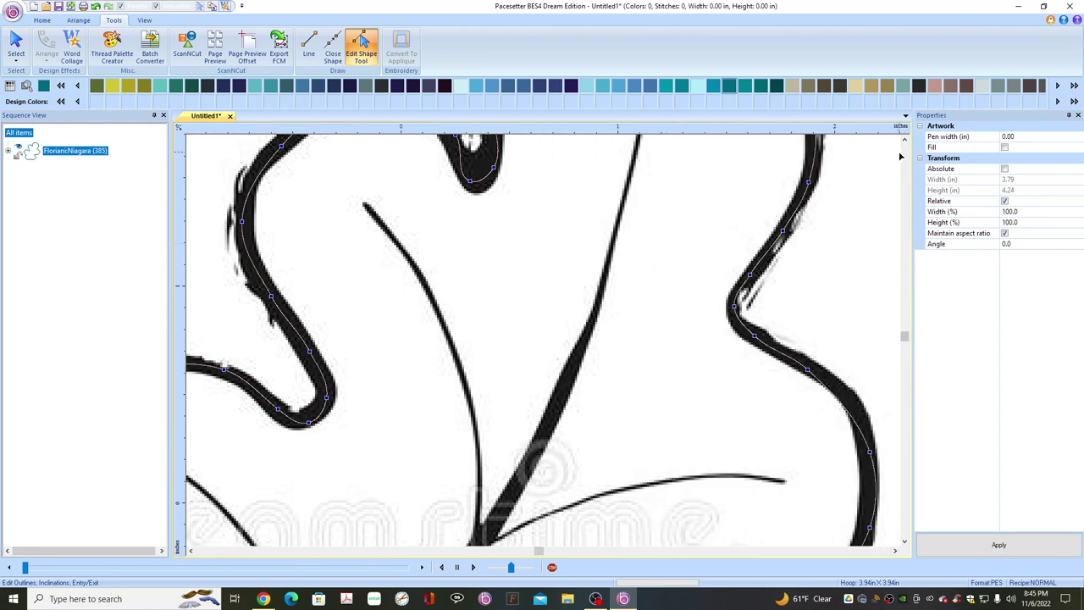
left_click(904, 138)
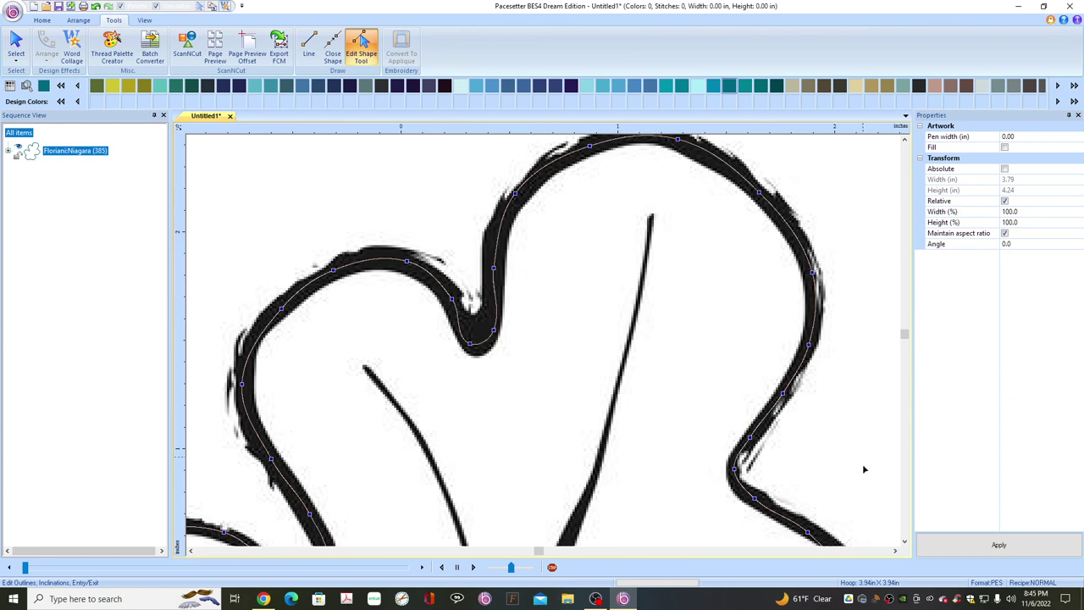
left_click(905, 541)
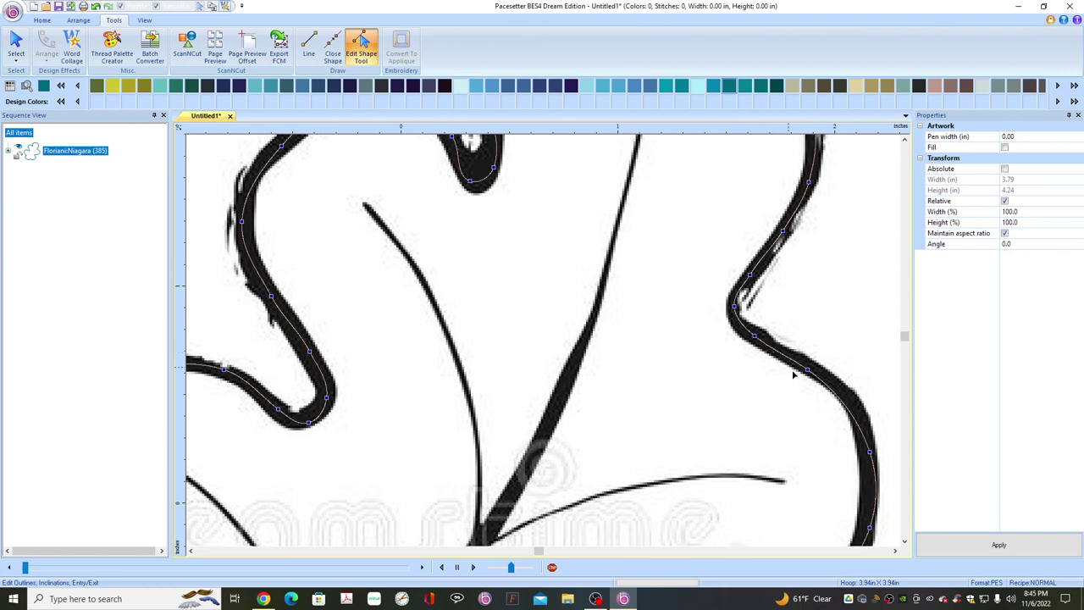
left_click(904, 543)
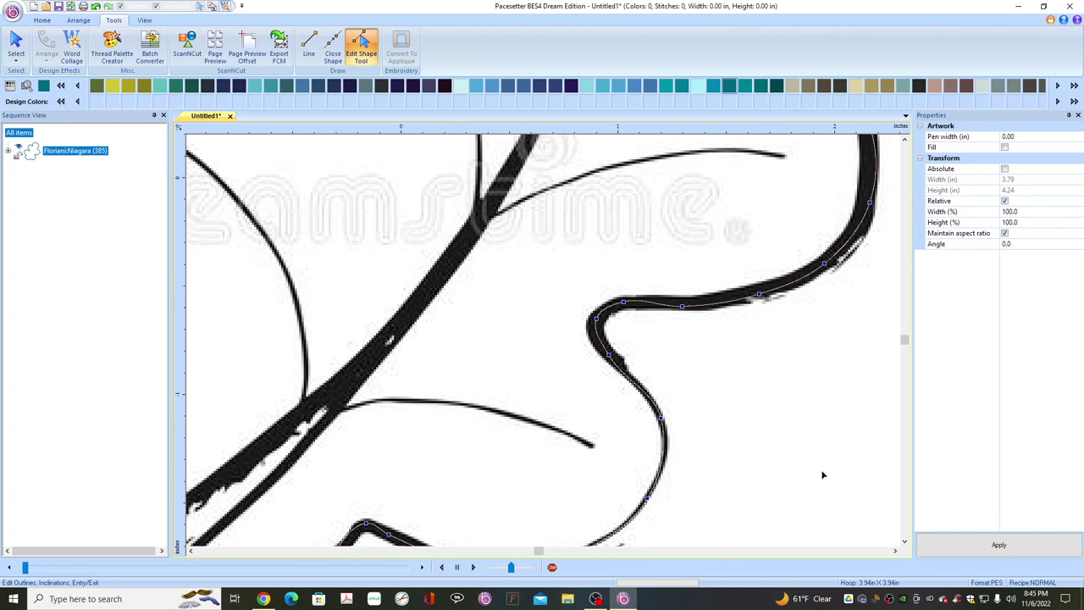
left_click(905, 543)
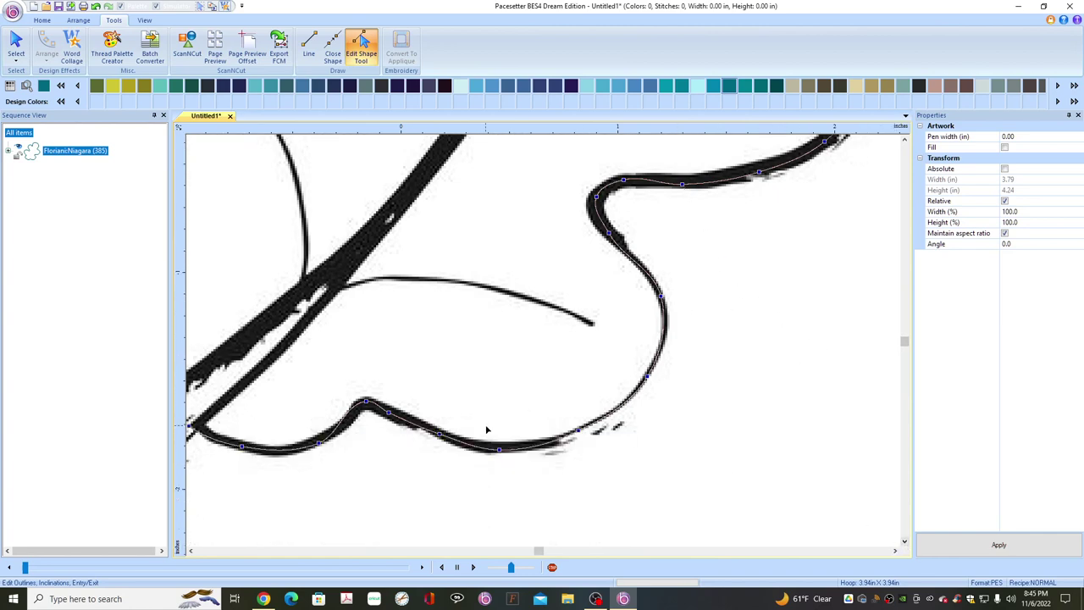
key("shift+z")
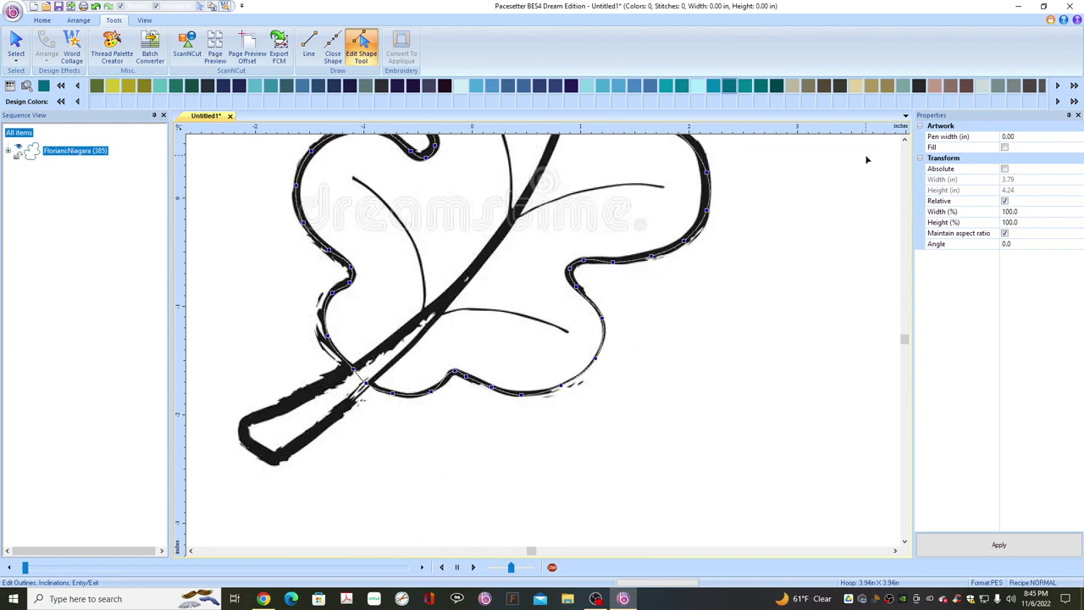
left_click(905, 139)
left_click(904, 139)
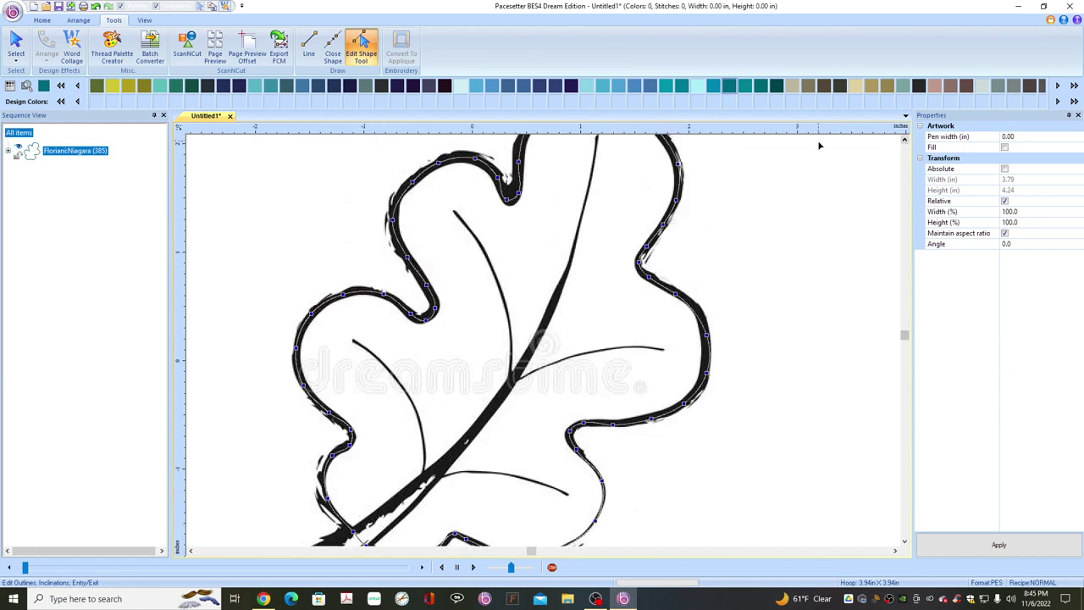
left_click(239, 236)
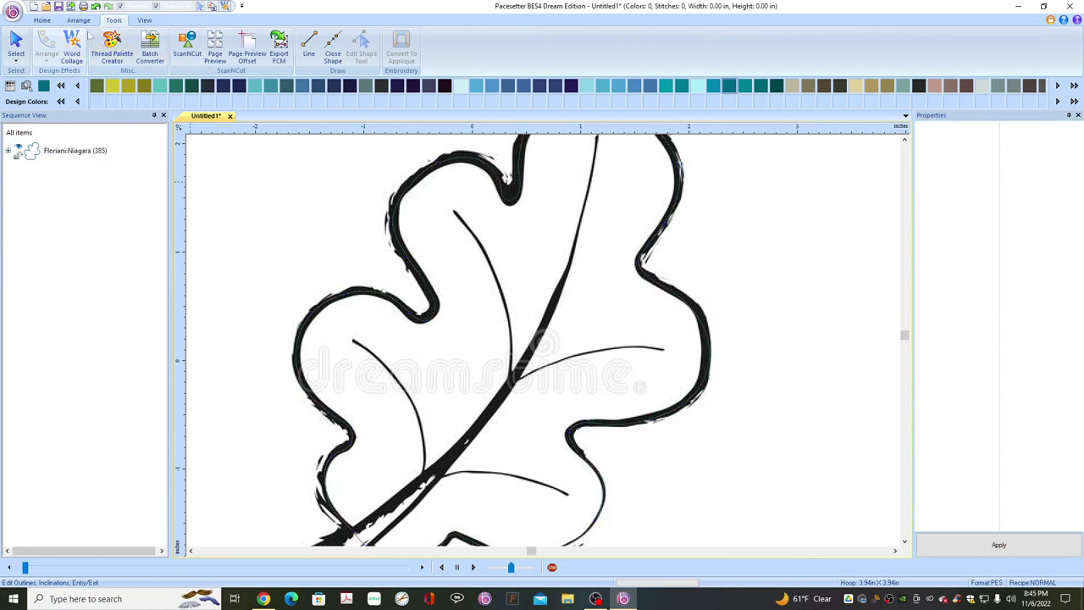
Begin a vein path with the Line tool, from inside the stem to the base of the lower-left vein
left_click(309, 57)
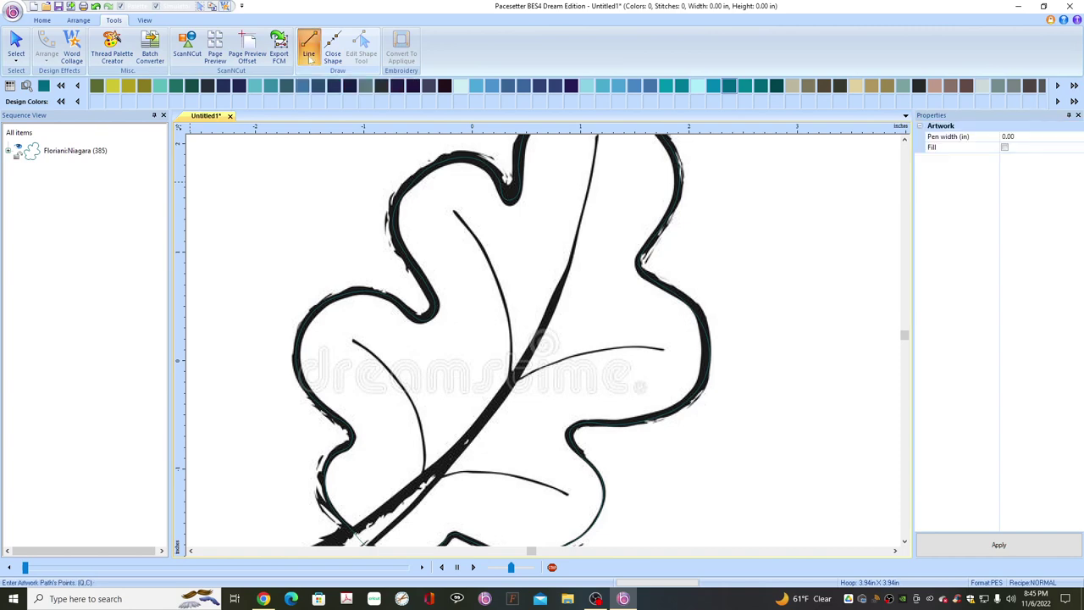
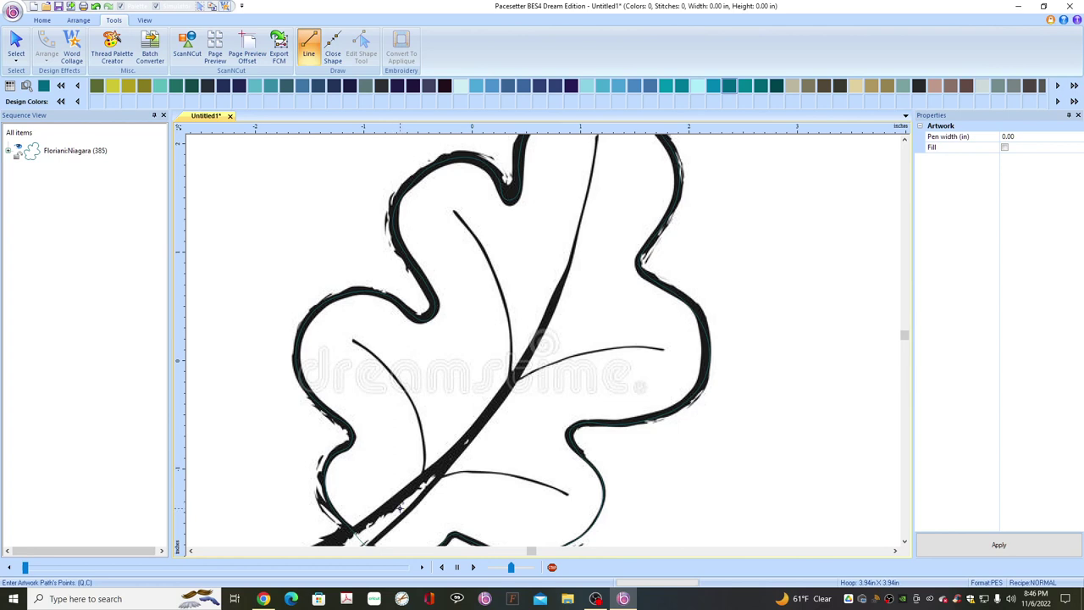
left_click(401, 508)
left_click(423, 485)
Trace the lower-left vein from its base at the stem out to its tip
key("z")
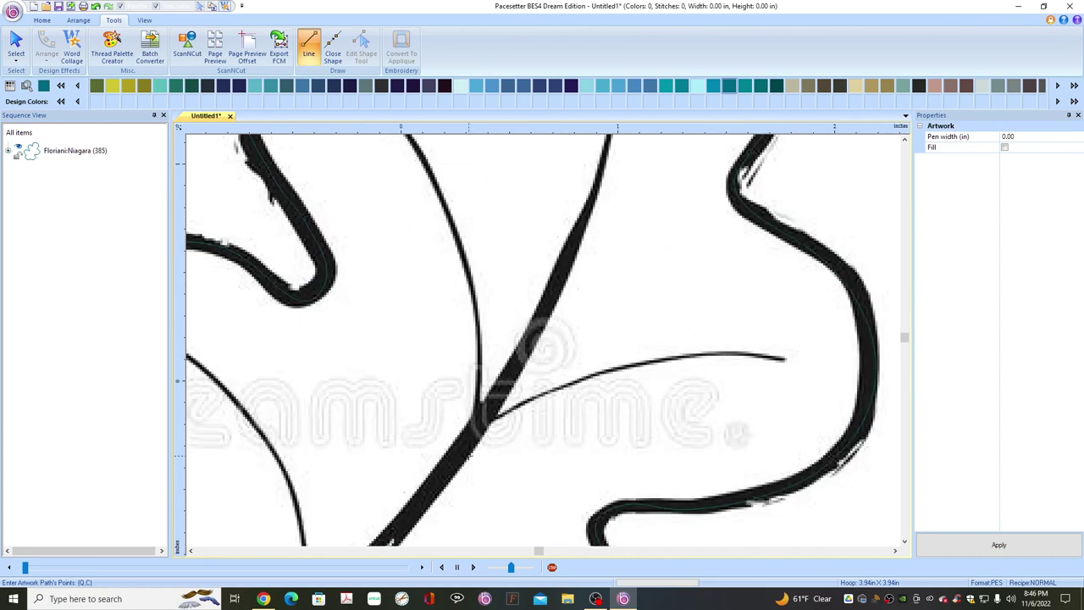
left_click(191, 550)
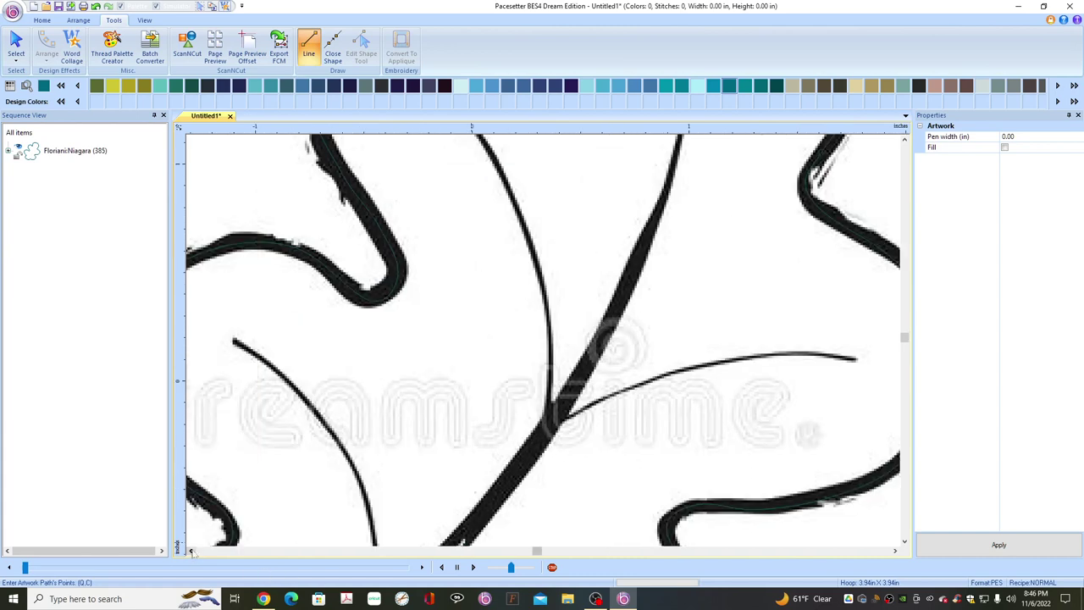
left_click(190, 550)
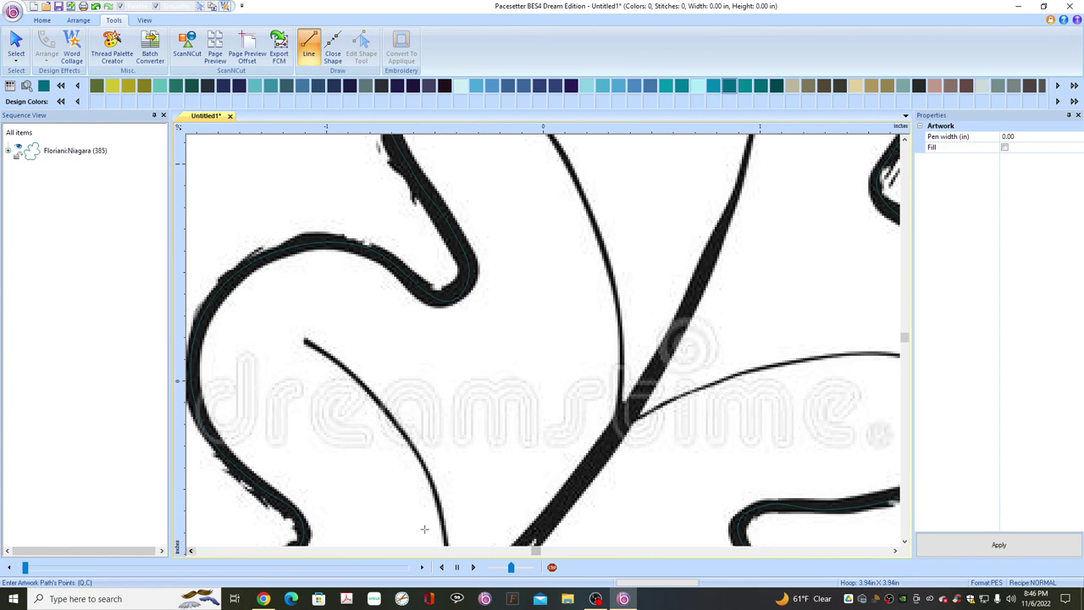
left_click(904, 542)
left_click(904, 542)
left_click(904, 542)
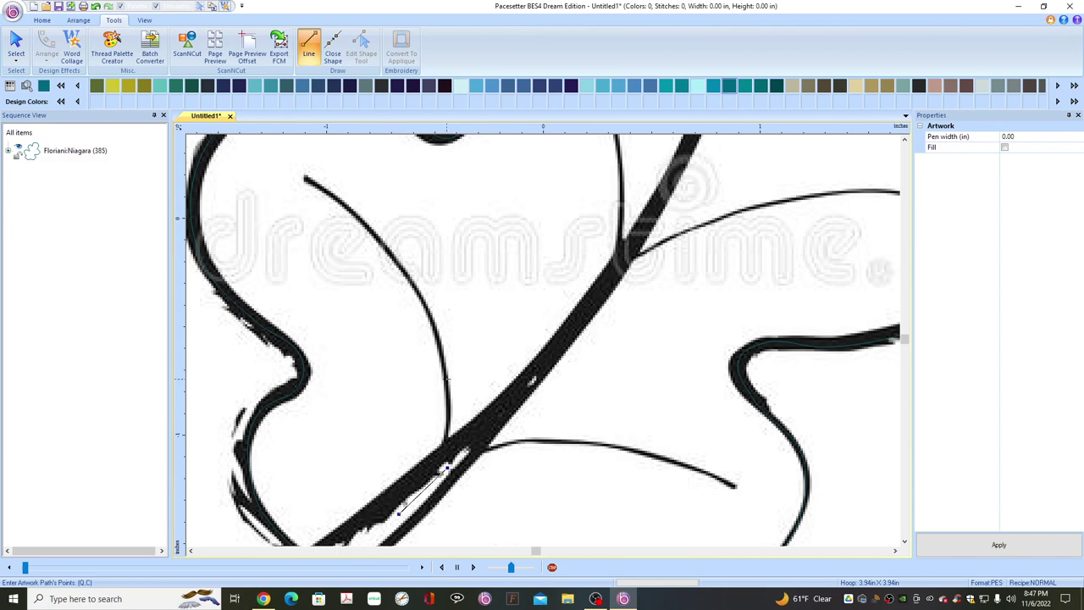
left_click(447, 380)
left_click(416, 290)
left_click(370, 229)
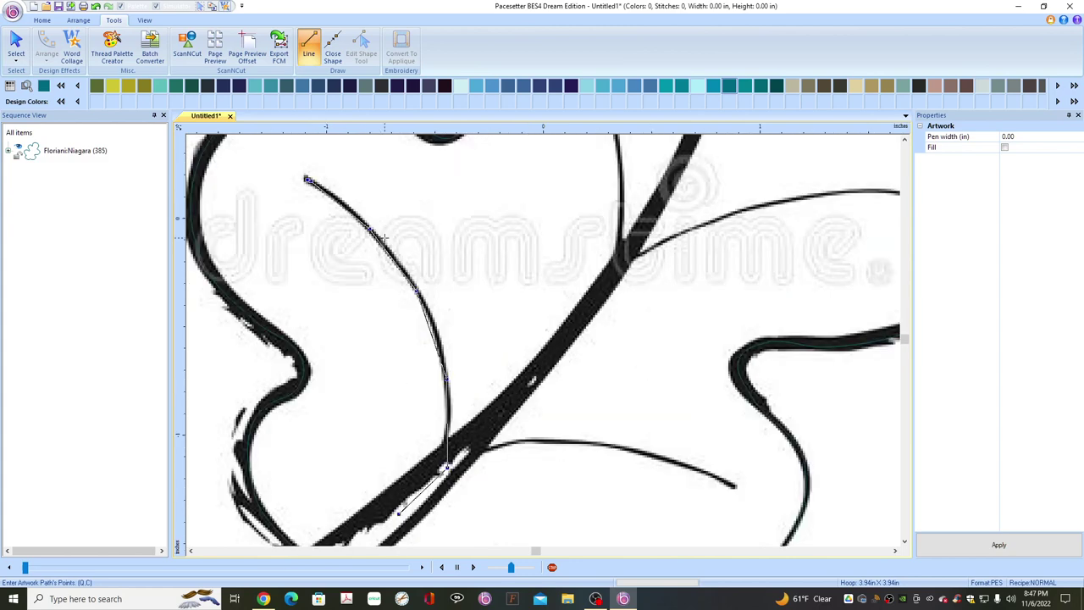
Retrace the lower-left vein over its existing points from the tip back to its base in the stem
scroll(384, 238, "up", 2)
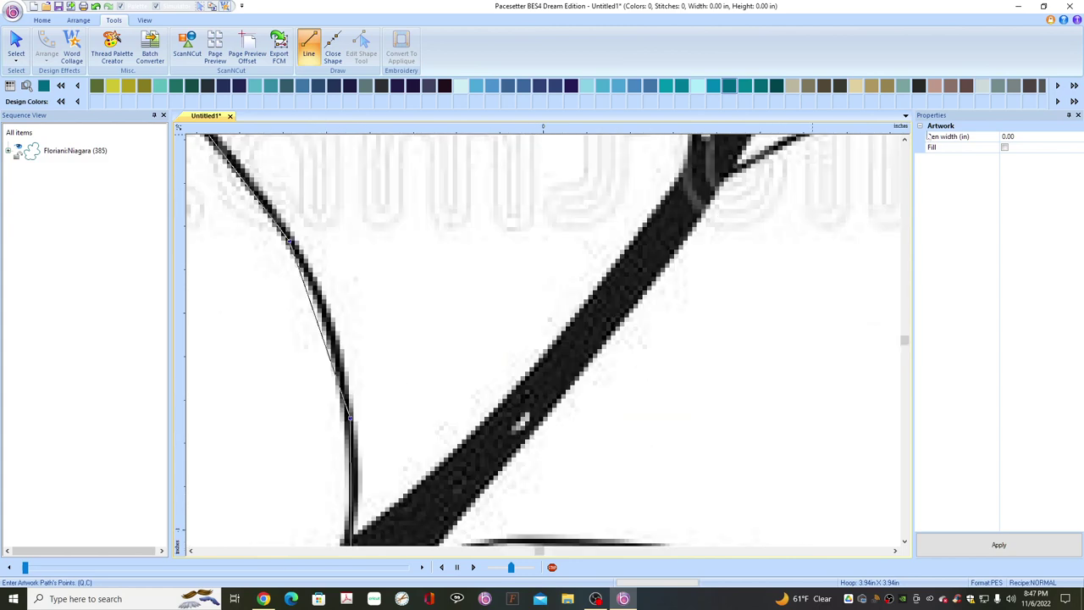
left_click(905, 139)
left_click(904, 139)
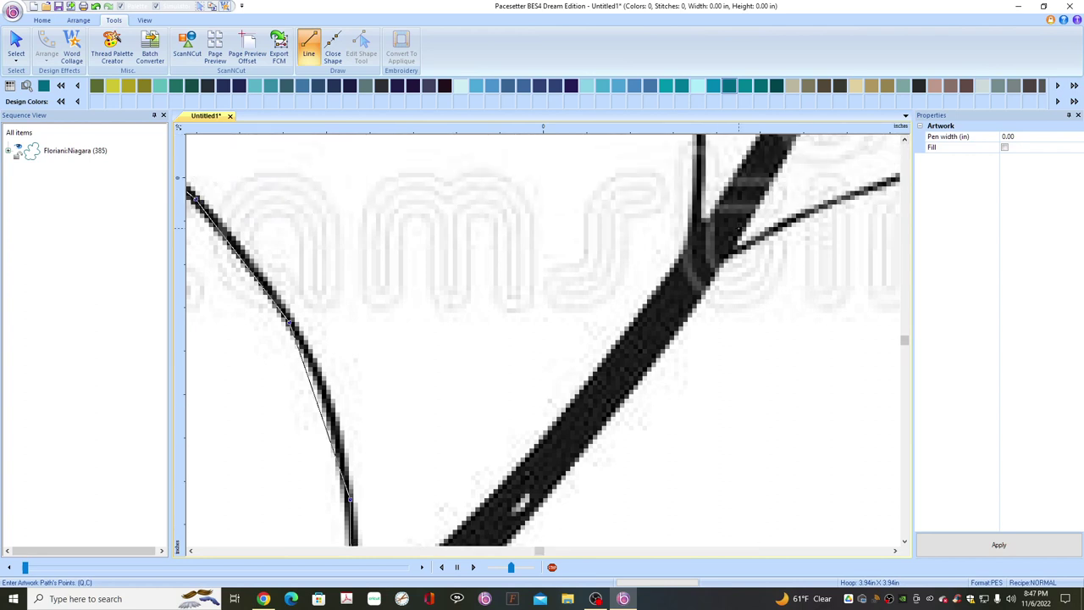
left_click(190, 551)
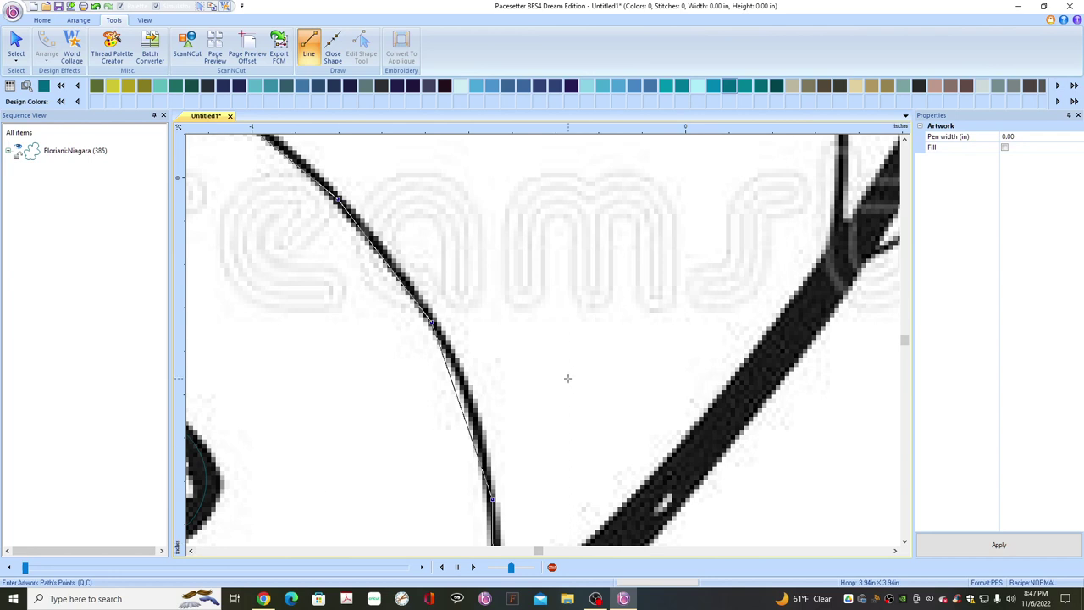
left_click(904, 139)
left_click(904, 138)
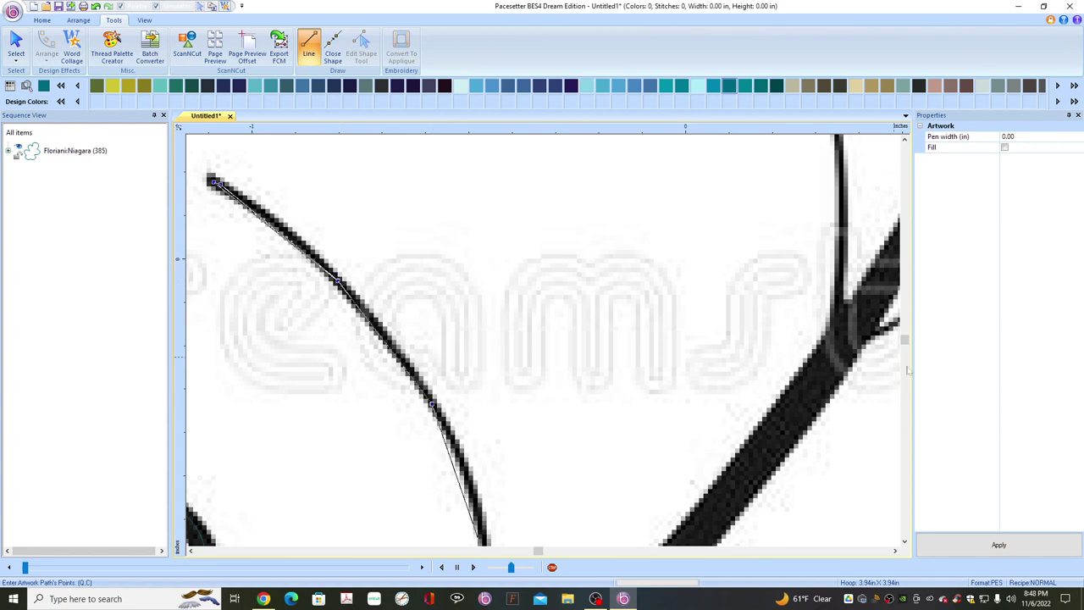
left_click(905, 542)
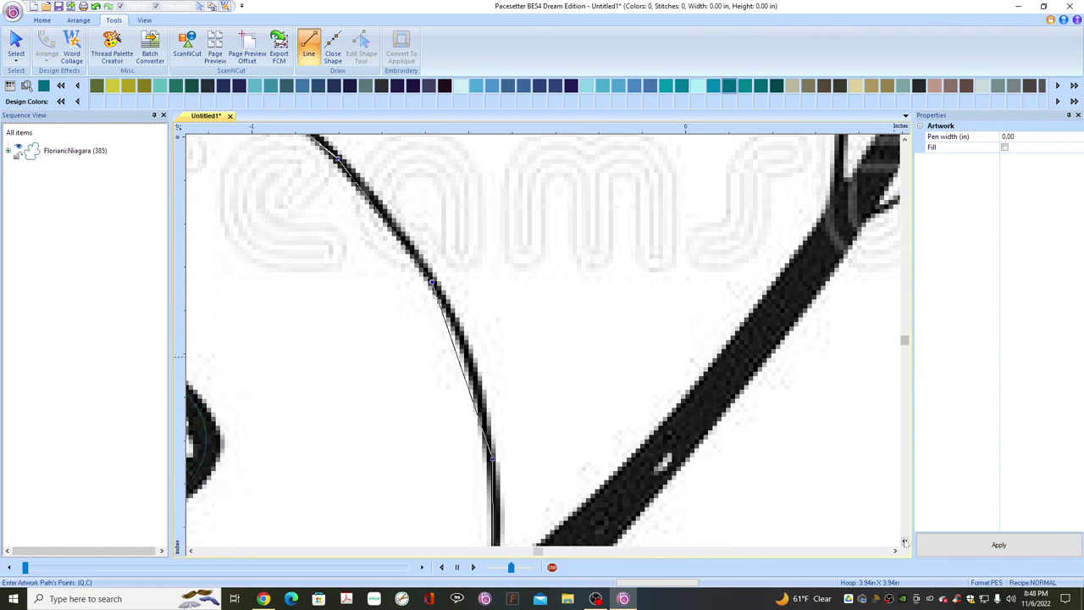
left_click(905, 543)
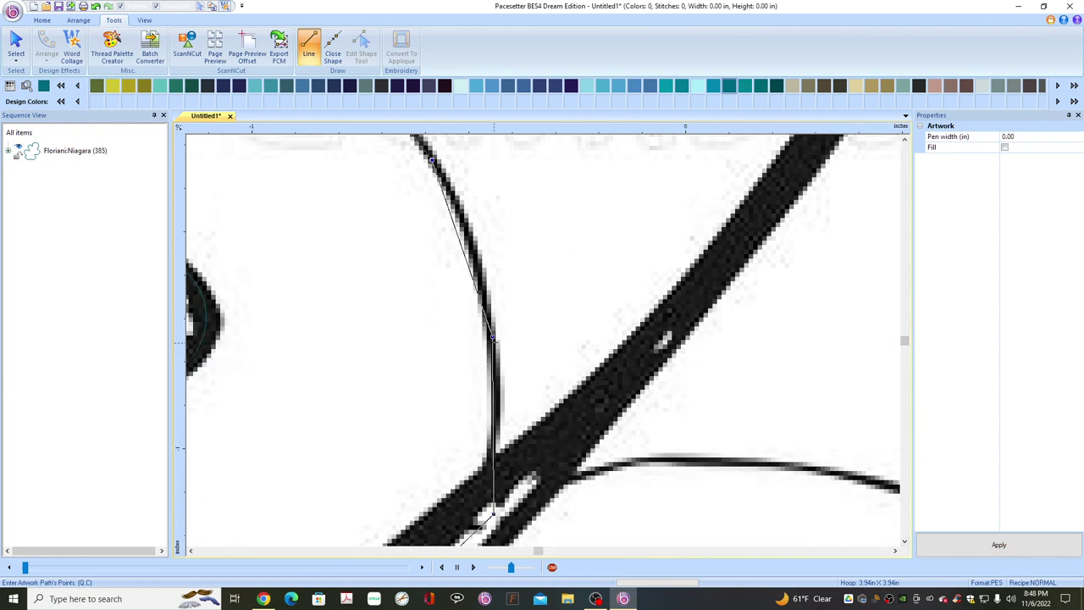
left_click(492, 336)
left_click(493, 513)
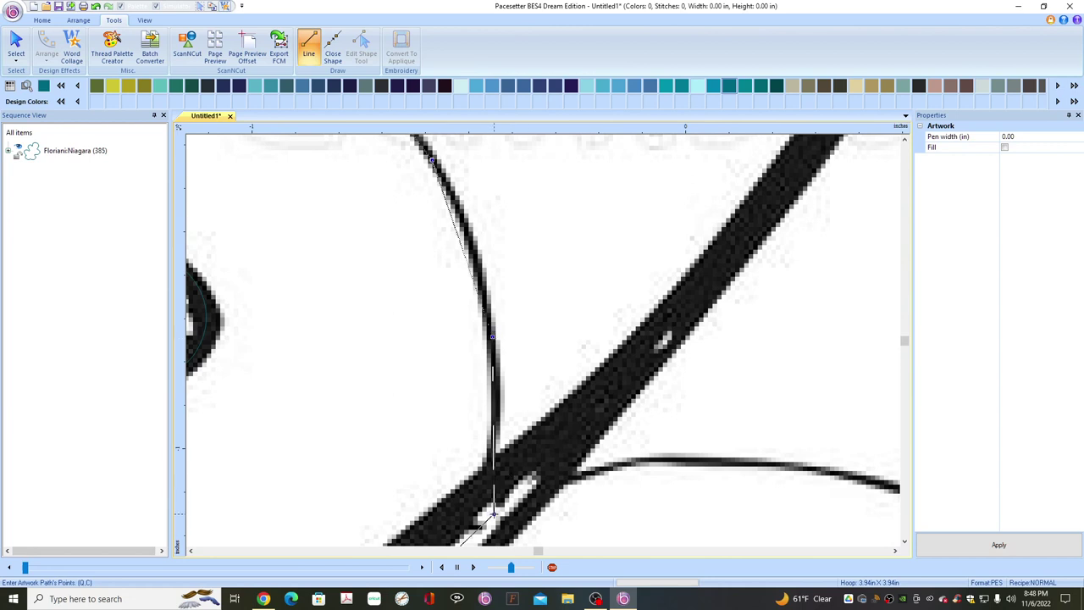
Trace the lower-right vein from the stem out to its tip and back over the same points
left_click(894, 551)
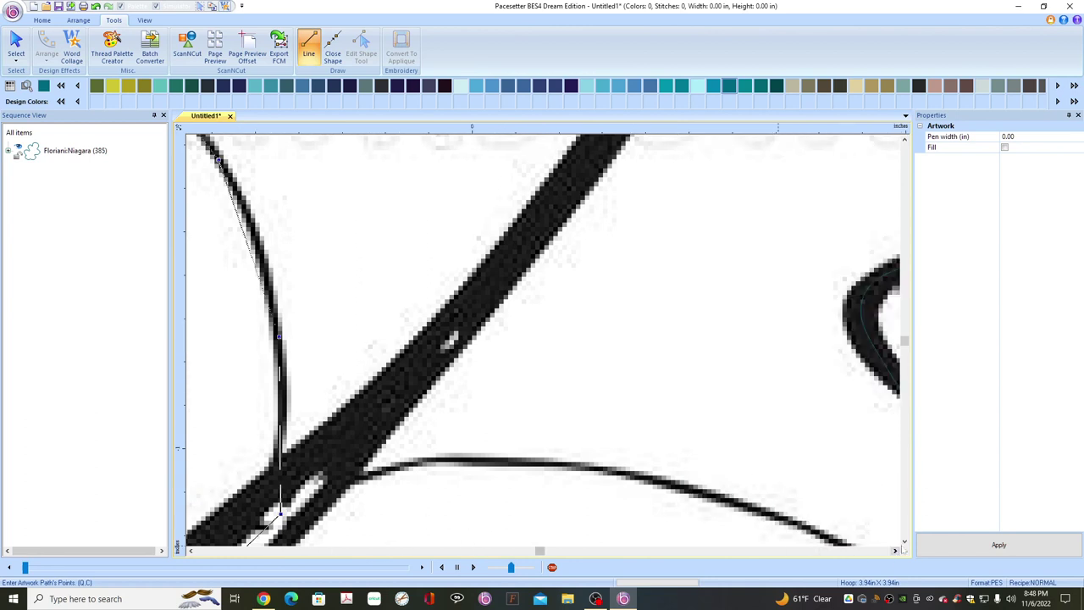
left_click(903, 541)
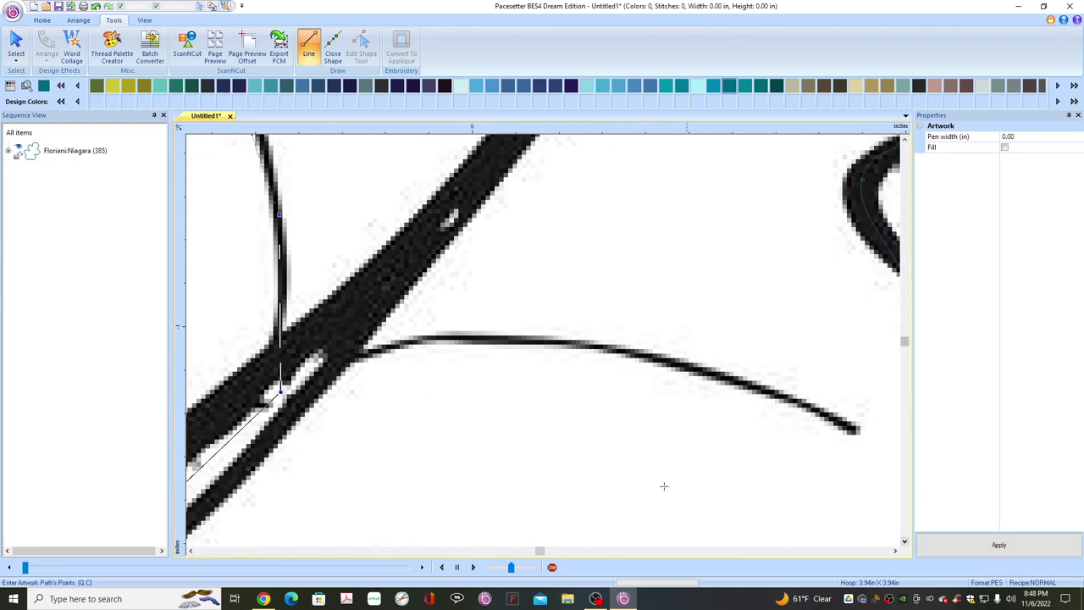
left_click(331, 362)
left_click(436, 340)
left_click(580, 342)
left_click(712, 372)
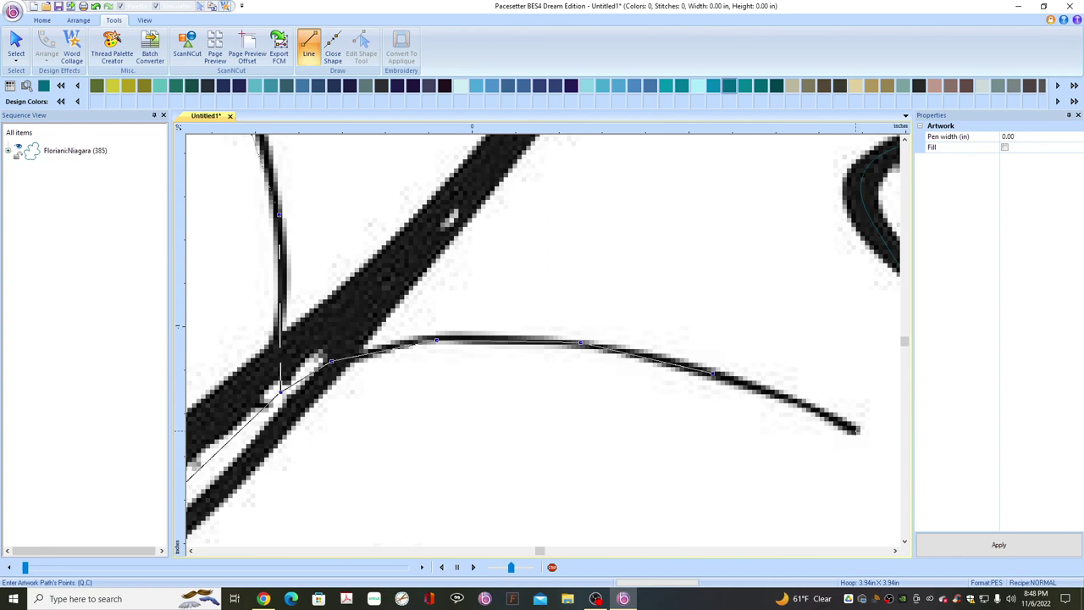
left_click(856, 431)
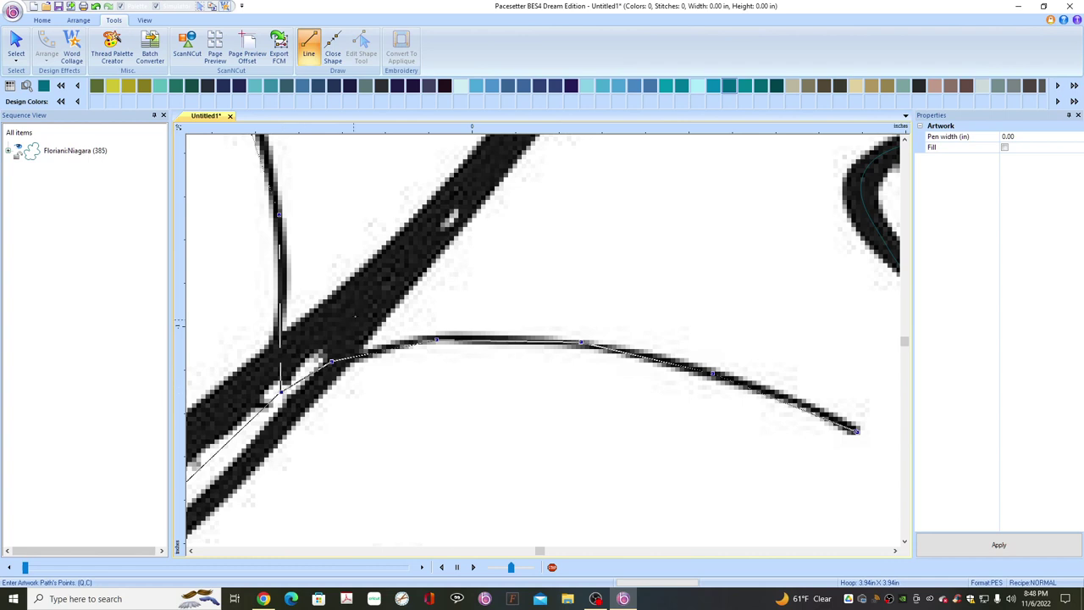
Continue the path up the middle of the main vein to the junction of the two upper side veins
left_click(376, 289)
left_click(472, 183)
left_click(903, 139)
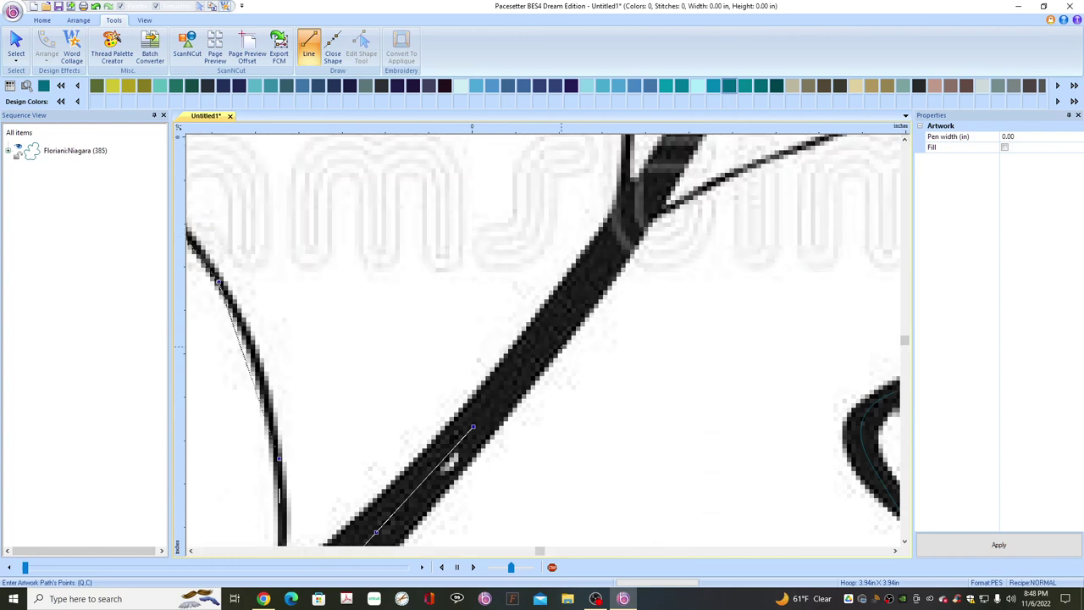
left_click(557, 319)
left_click(904, 139)
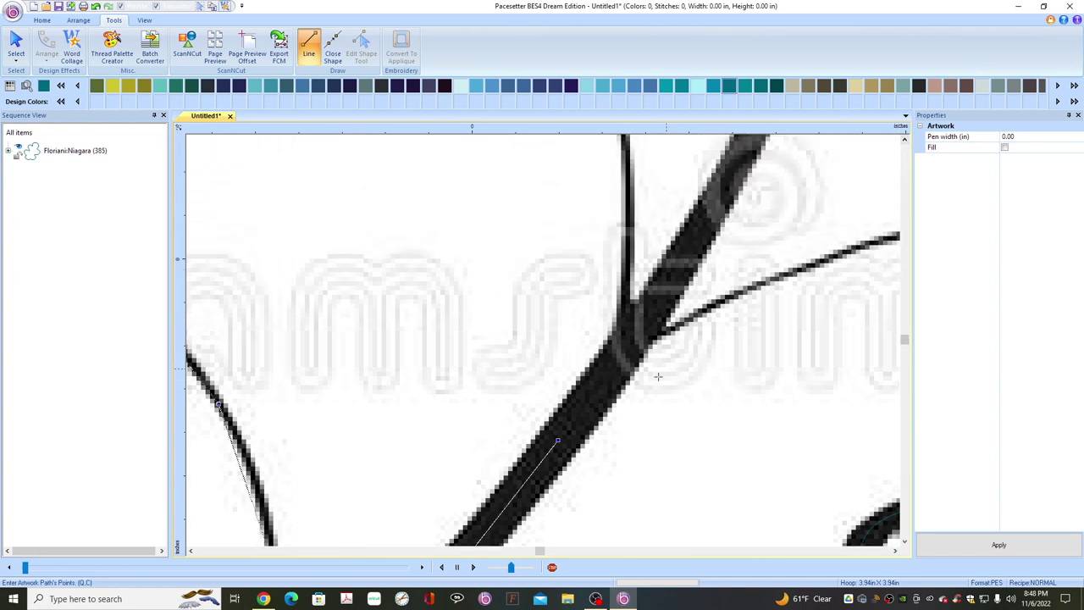
left_click(623, 359)
left_click(904, 138)
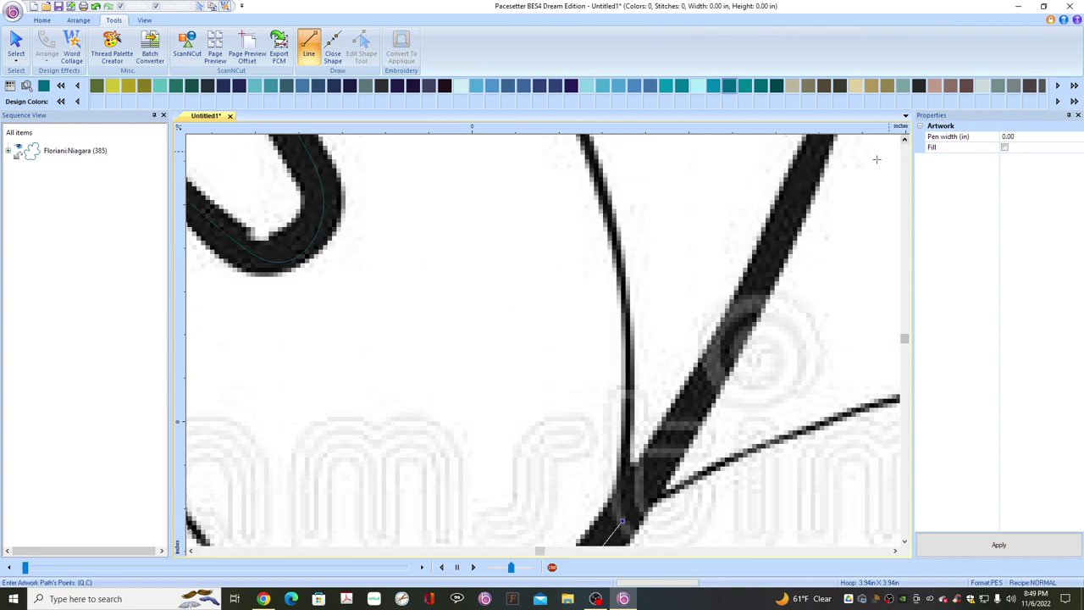
Trace the upper-left vein from its junction with the main vein out to its tip
left_click(626, 449)
left_click(627, 332)
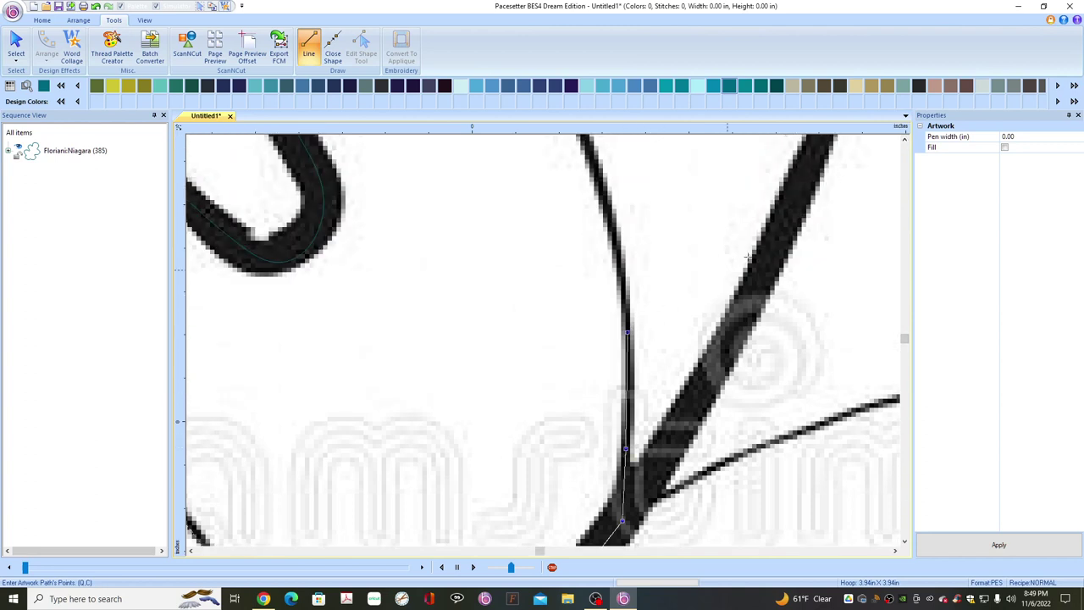
left_click(904, 139)
left_click(905, 139)
left_click(904, 140)
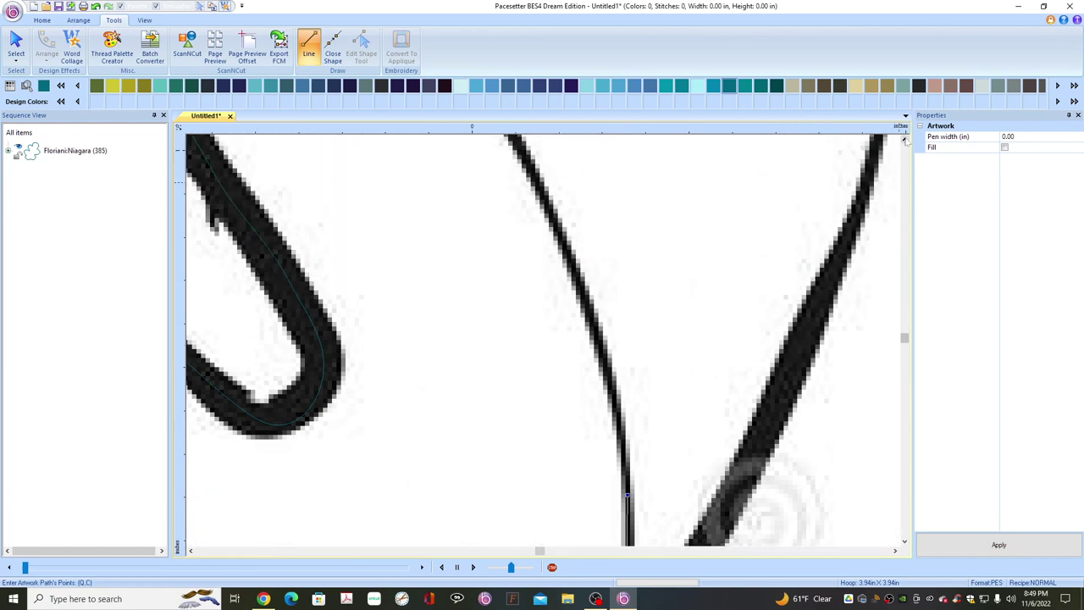
left_click(905, 140)
left_click(905, 140)
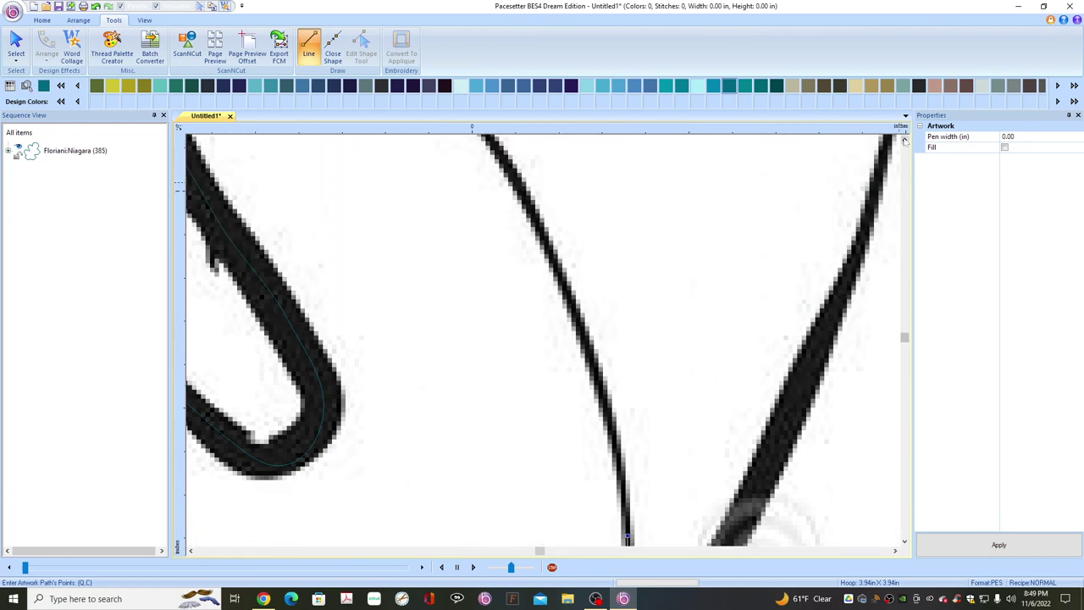
left_click(606, 407)
left_click(561, 280)
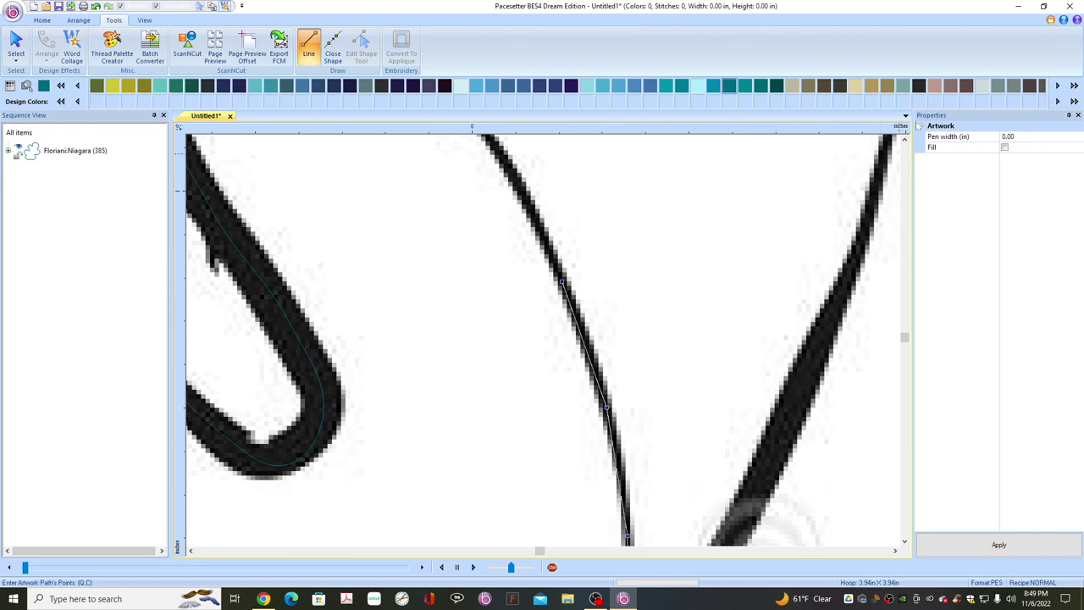
left_click(904, 140)
left_click(905, 139)
left_click(904, 140)
left_click(904, 140)
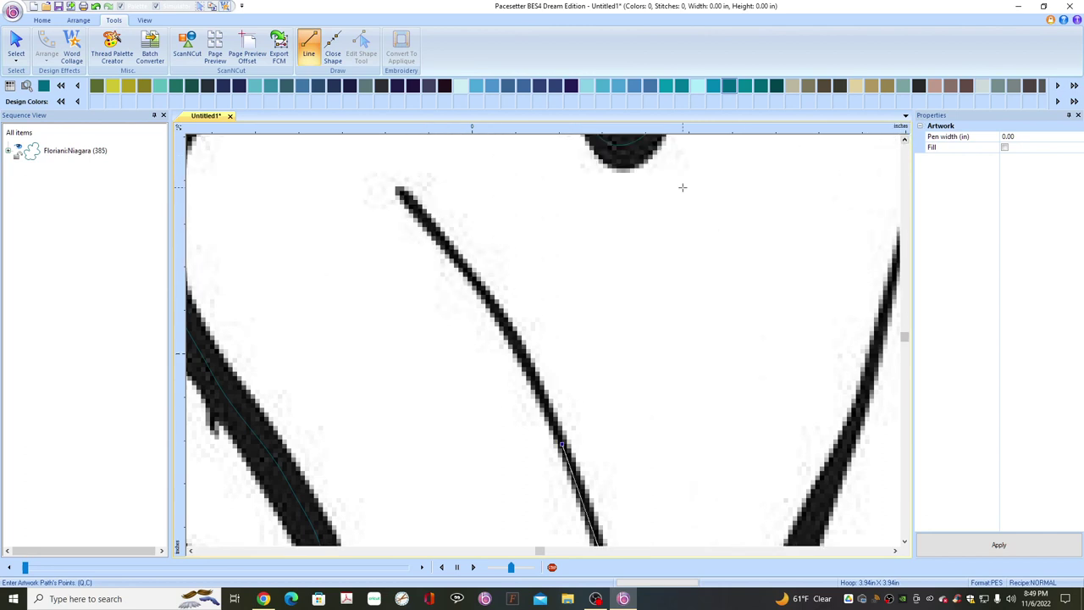
left_click(499, 315)
left_click(400, 192)
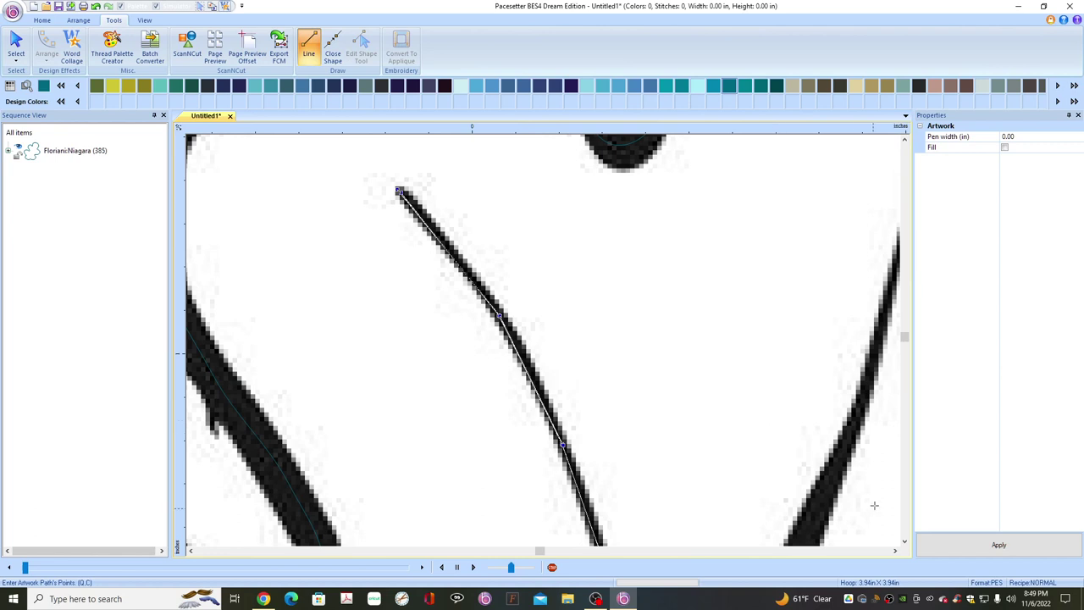
Retrace the upper-left vein over its existing points from the tip back to the junction
scroll(904, 542, "down", 6)
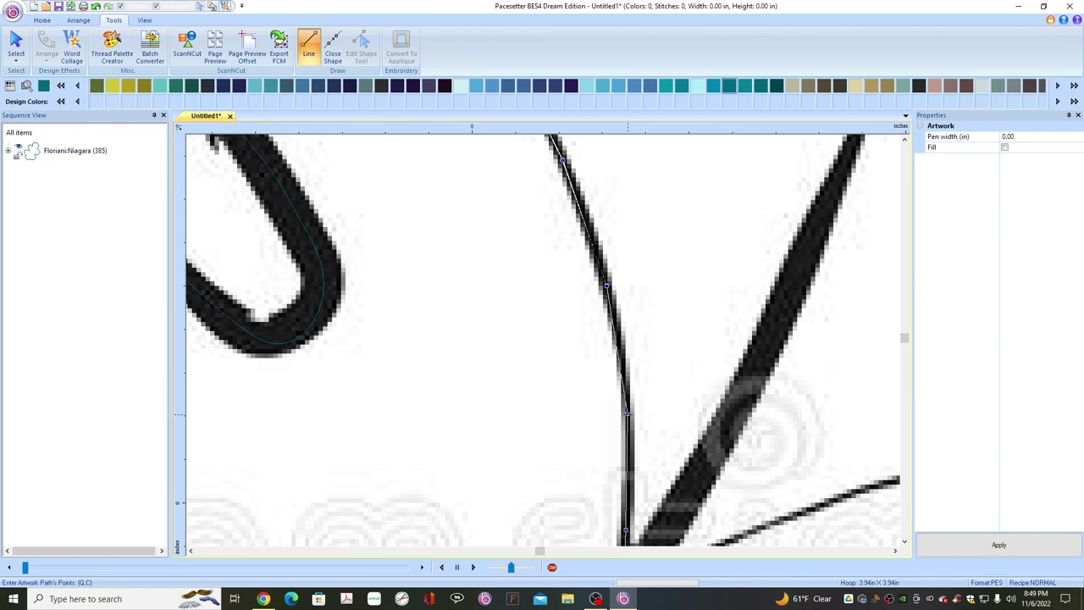
scroll(905, 543, "down", 2)
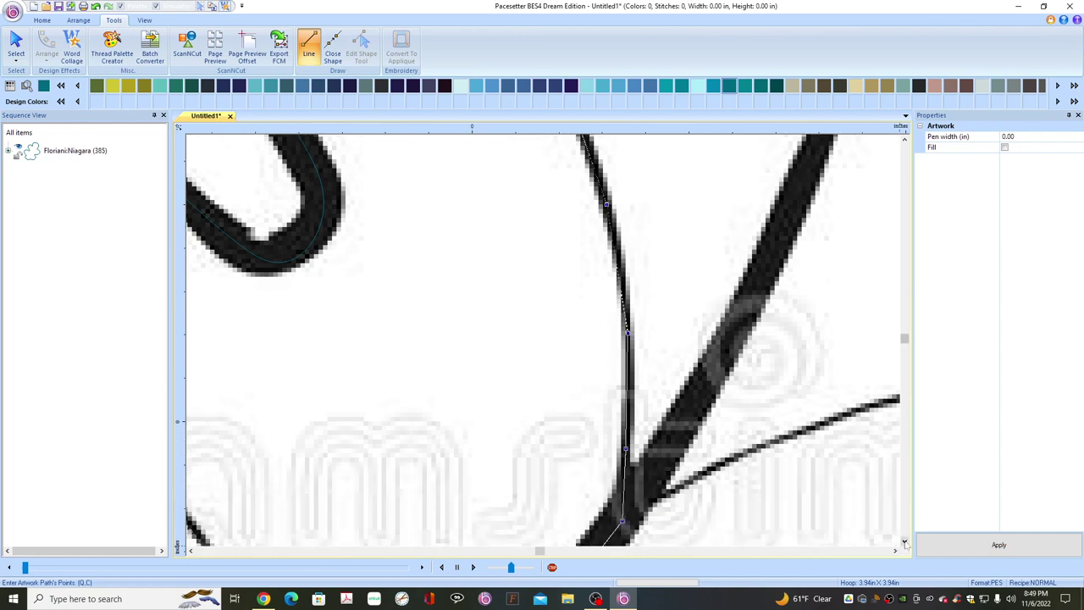
left_click(904, 542)
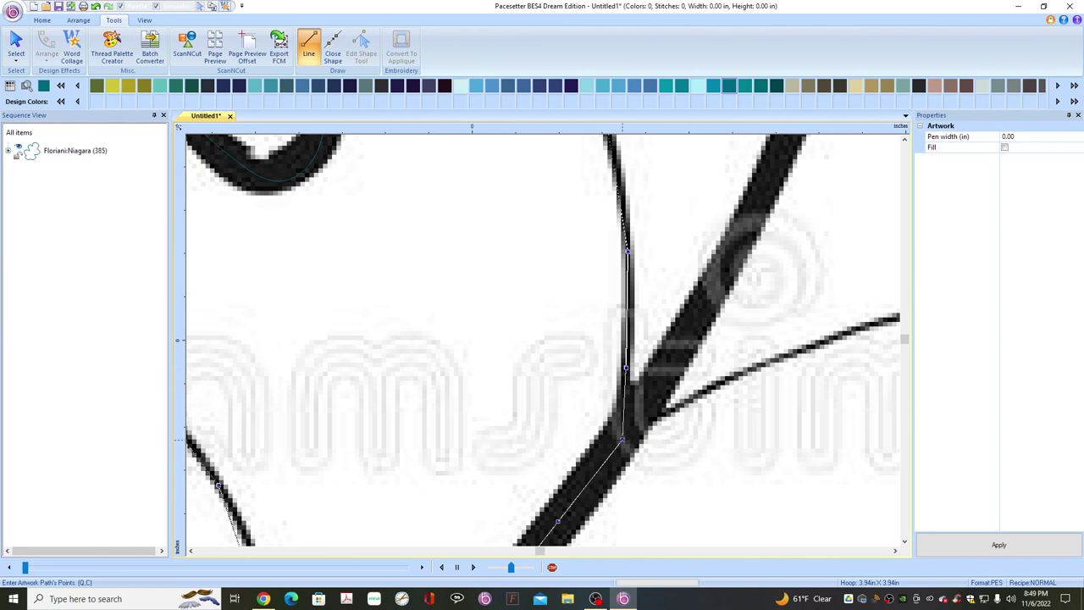
Trace the upper-right vein from the junction out to its tip and back over the same points
left_click(895, 550)
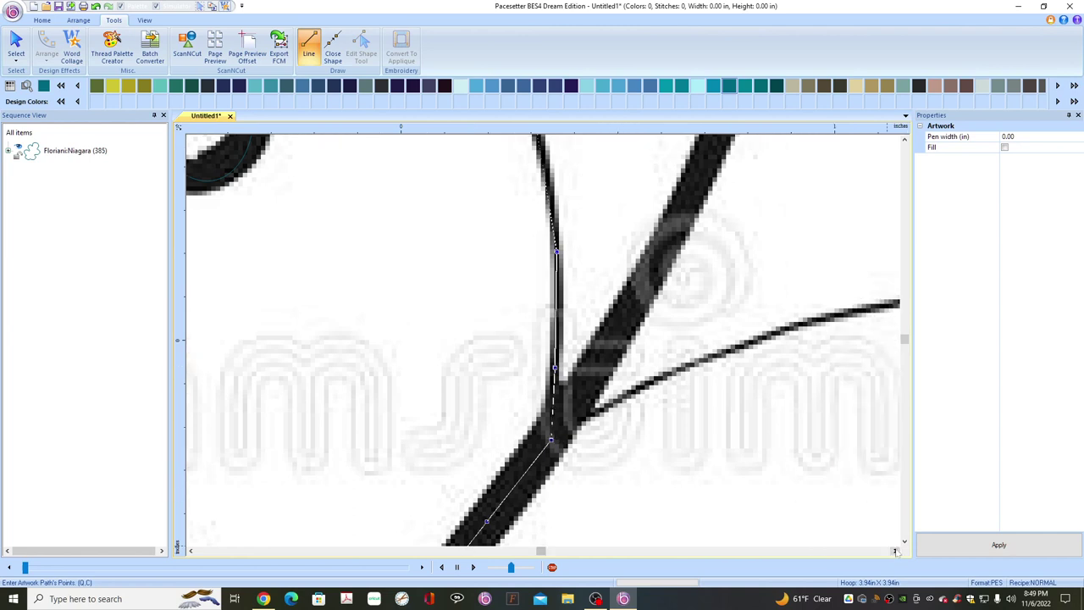
left_click(895, 551)
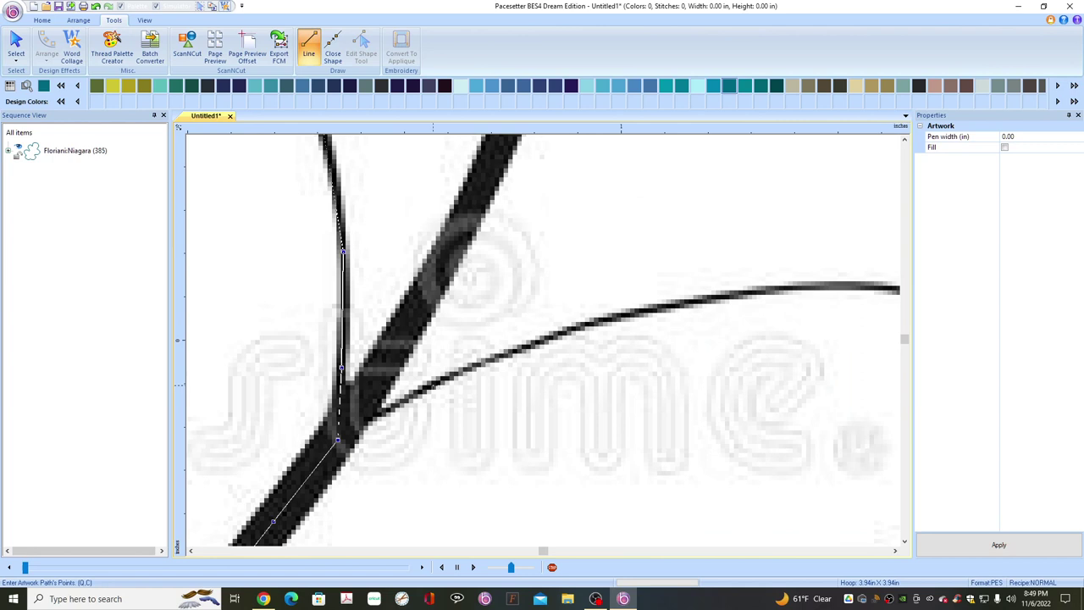
left_click(432, 386)
left_click(522, 349)
left_click(631, 313)
left_click(743, 292)
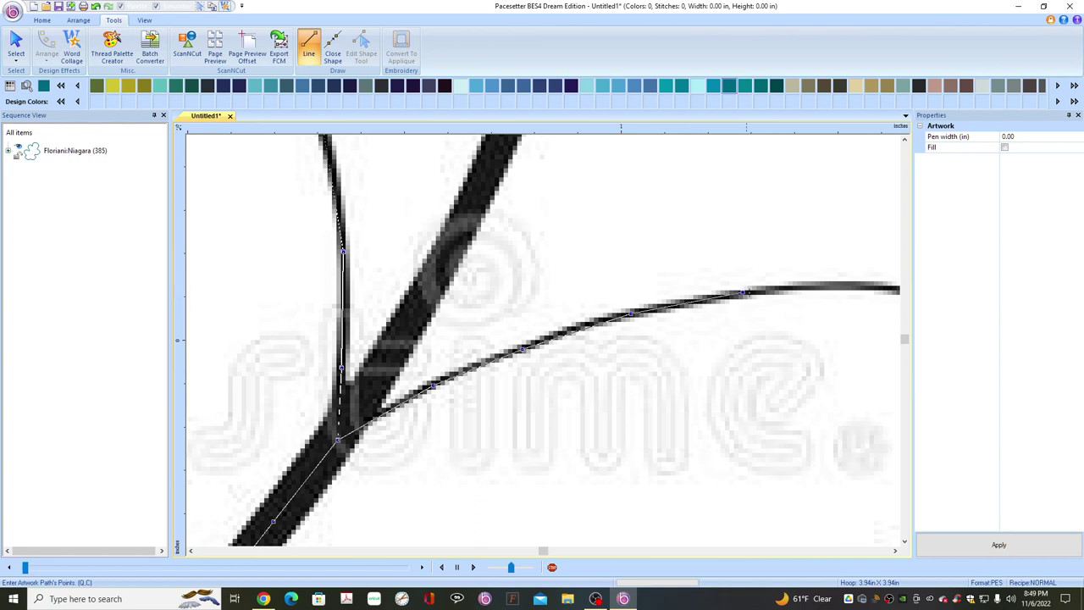
left_click(894, 551)
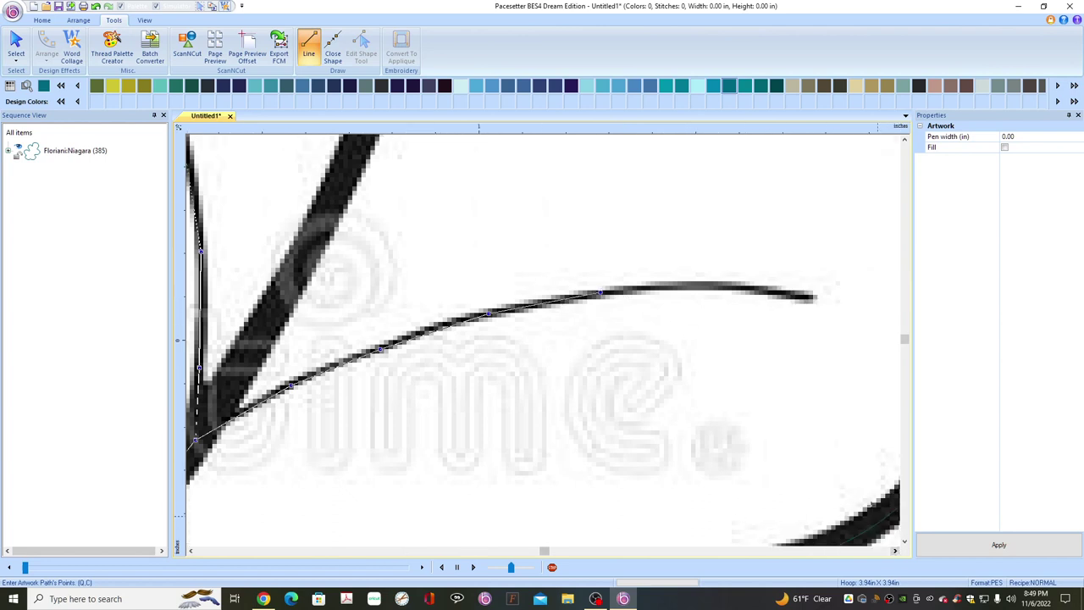
left_click(709, 286)
left_click(813, 298)
Continue the path up the main vein from the upper junction to its tip in the top lobe
left_click(266, 322)
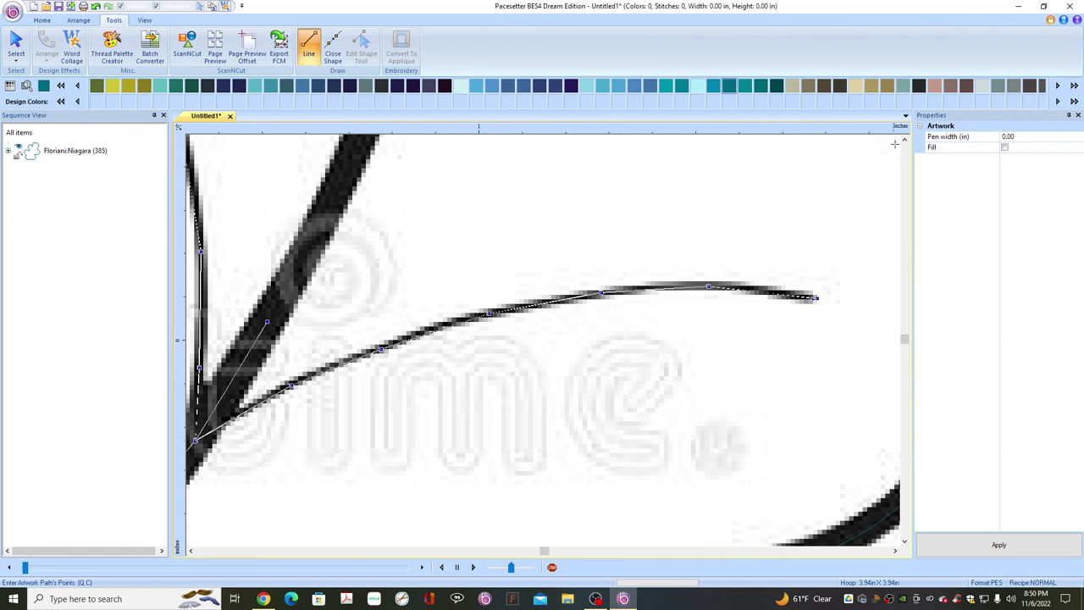
scroll(405, 326, "up", 3)
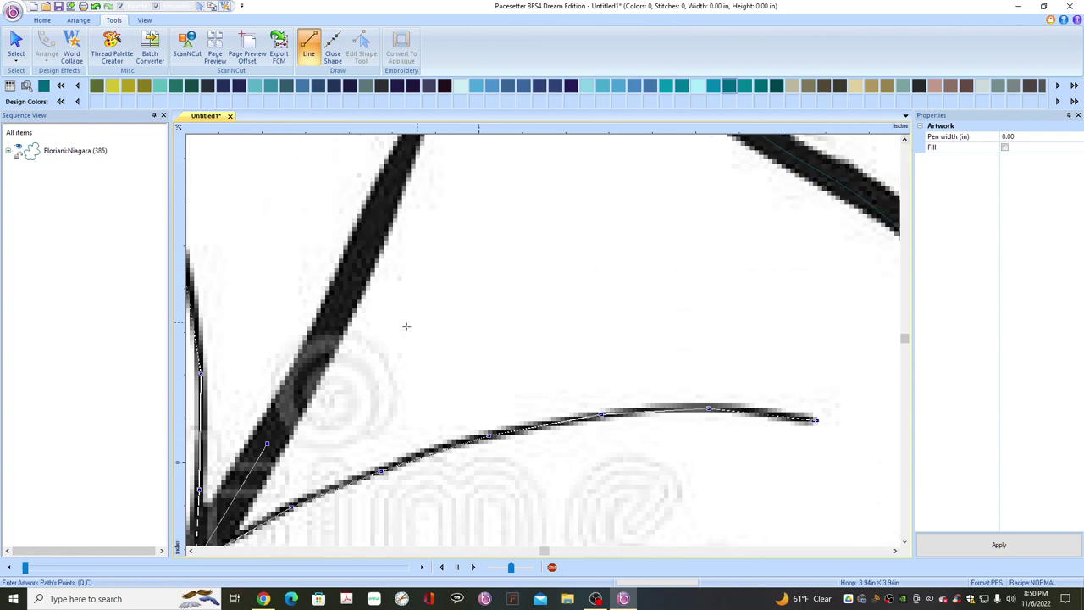
left_click(319, 346)
left_click(904, 141)
left_click(905, 140)
left_click(904, 141)
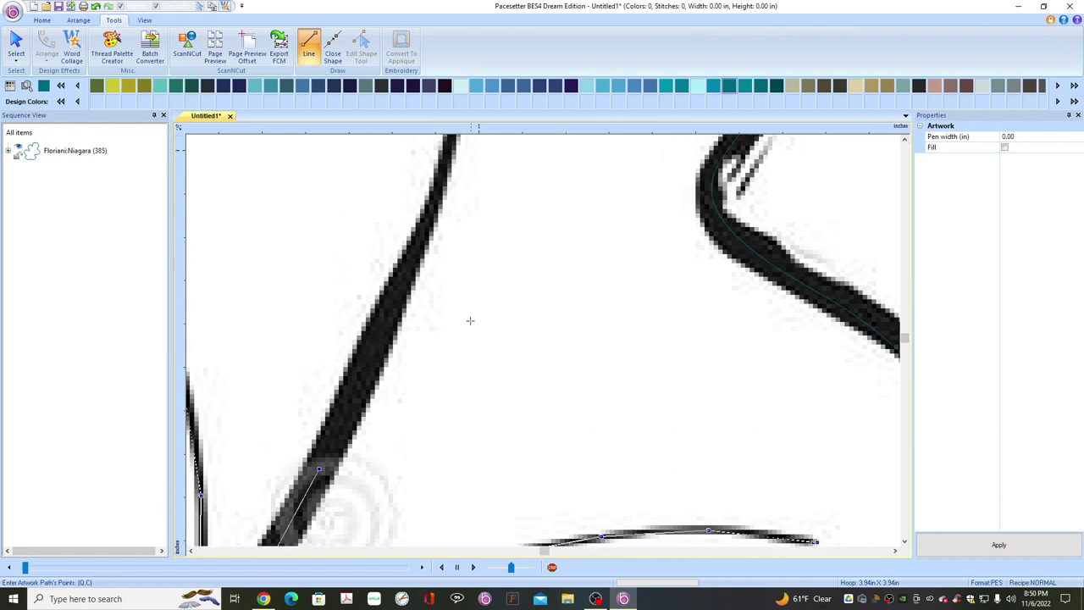
left_click(372, 348)
left_click(905, 141)
left_click(904, 142)
left_click(904, 141)
scroll(627, 325, "down", 3)
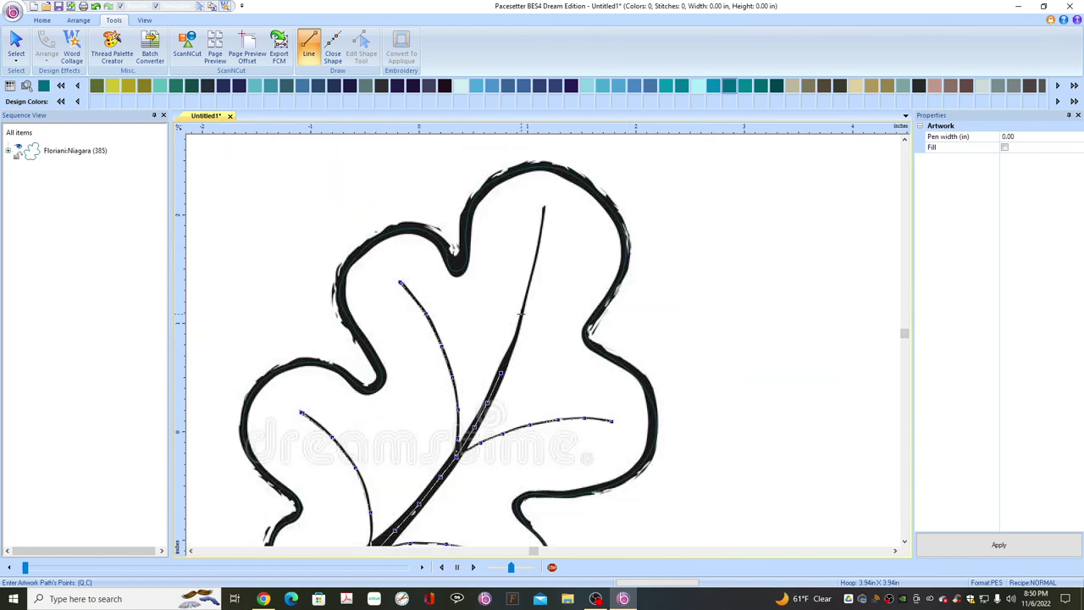
left_click(522, 314)
left_click(537, 251)
left_click(543, 206)
Retrace the main vein over its existing points from the tip down to the path's start in the stem and finish the line
scroll(580, 271, "down", 1)
scroll(580, 271, "up", 3)
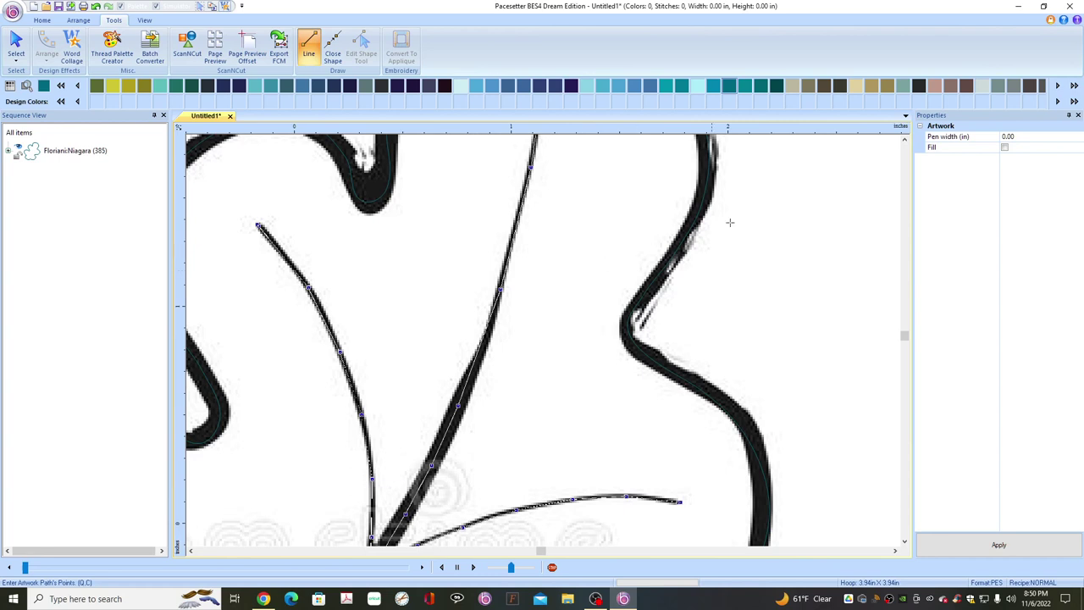
left_click(904, 140)
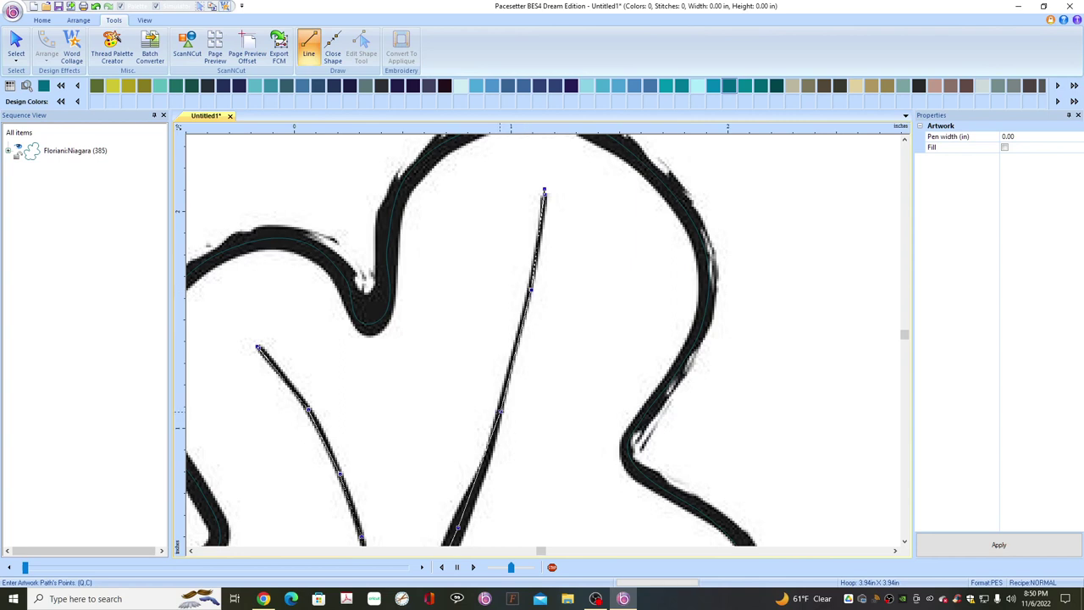
left_click(905, 543)
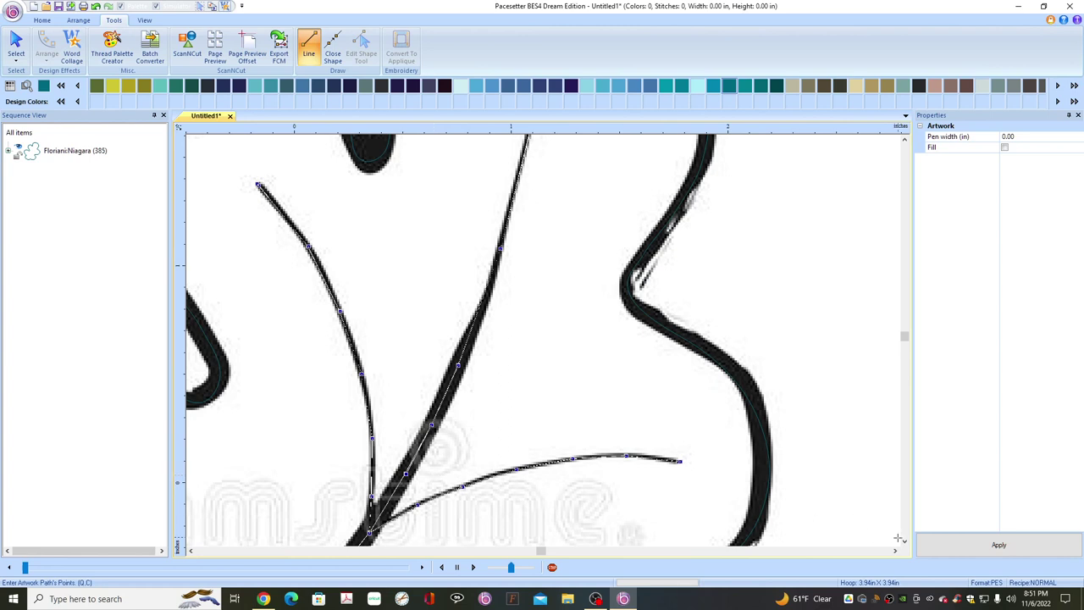
scroll(872, 535, "down", 3)
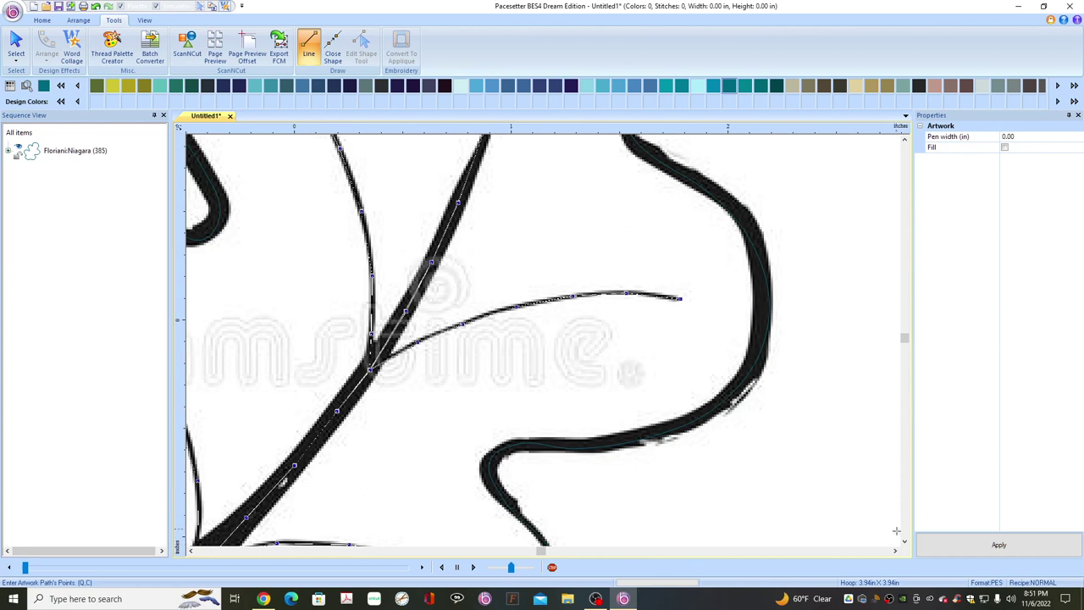
scroll(896, 531, "down", 4)
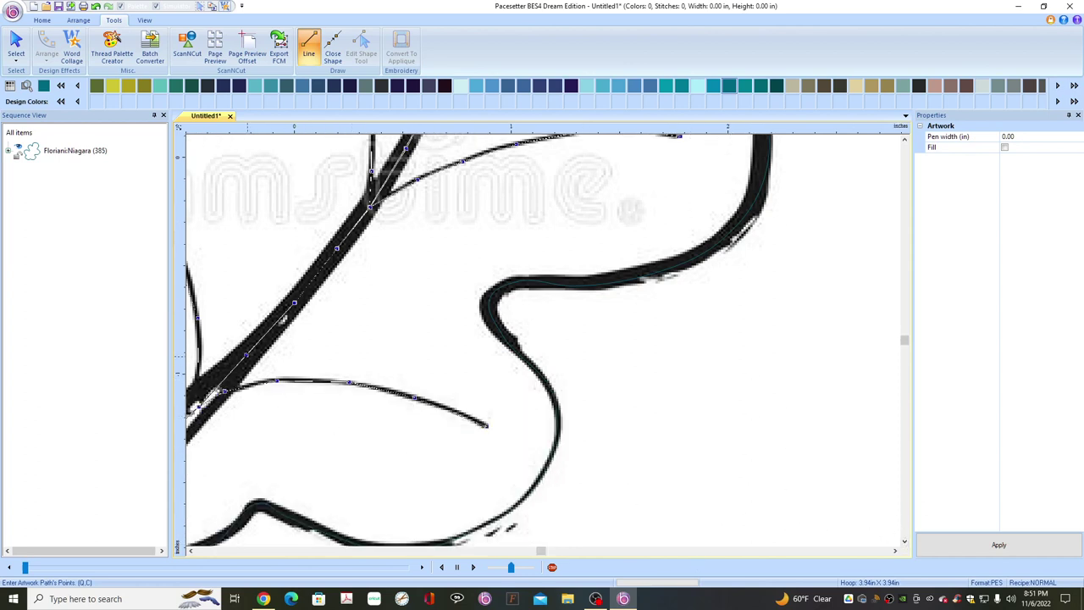
left_click(190, 551)
left_click(190, 551)
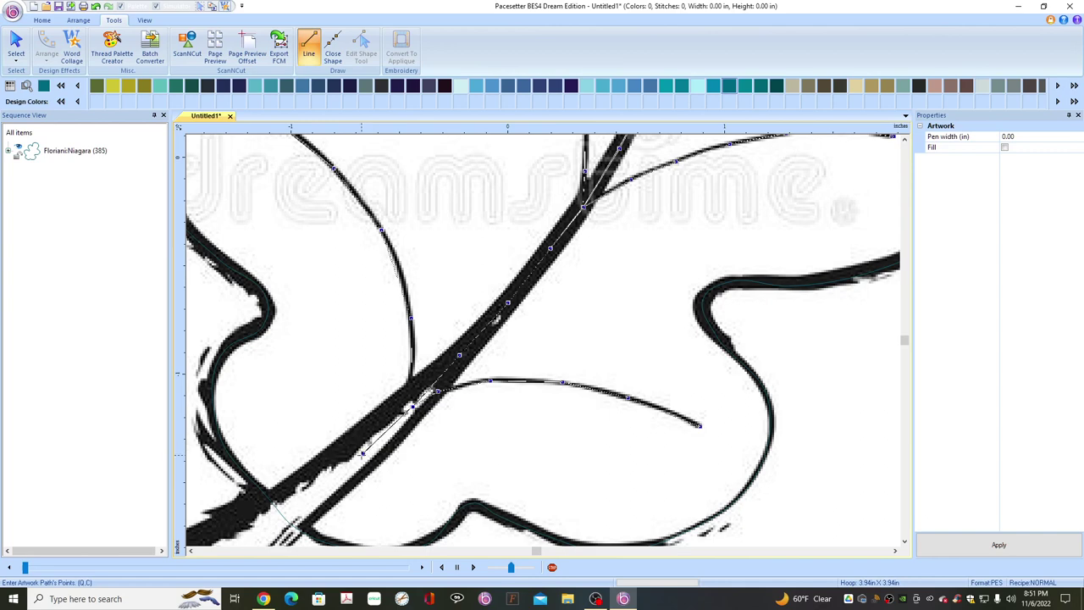
left_click(362, 453)
left_click(42, 19)
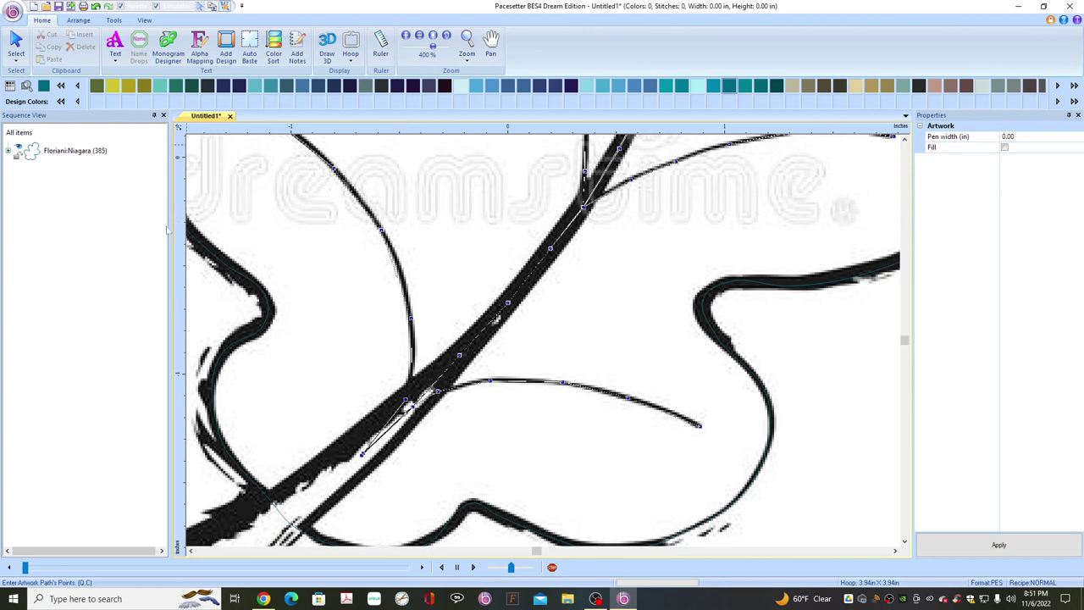
left_click(17, 44)
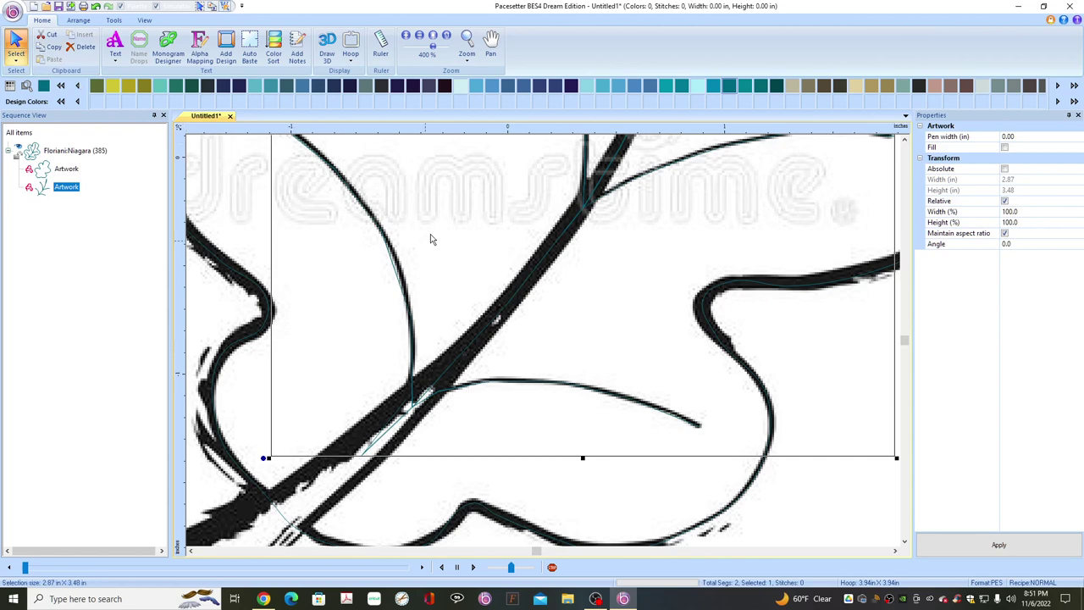
Delete the stray end point of the vein artwork beside the lower vein junction
left_click(466, 42)
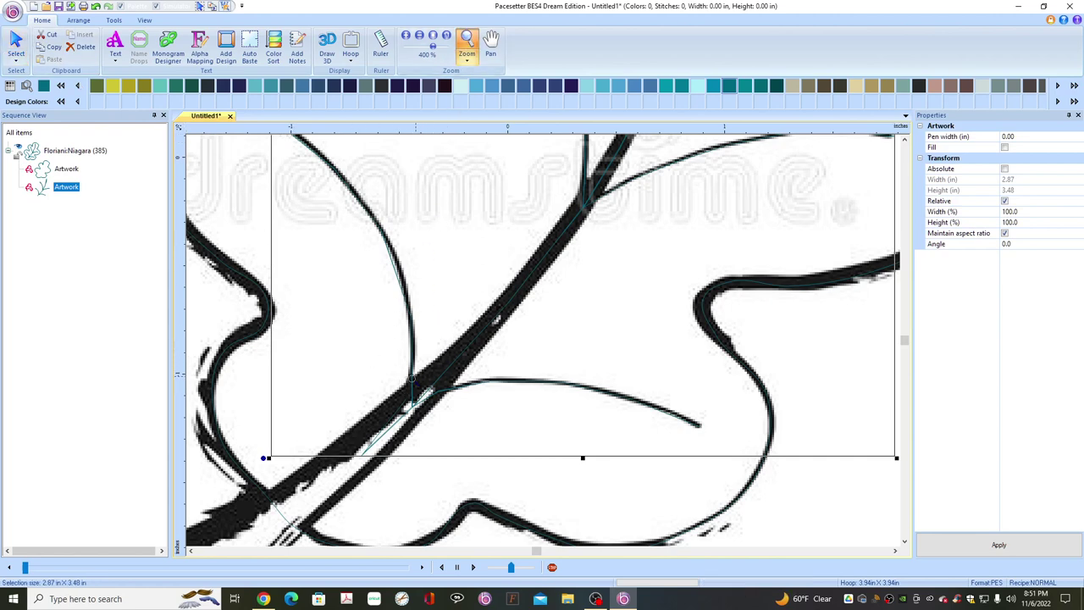
left_click_drag(398, 393, 437, 427)
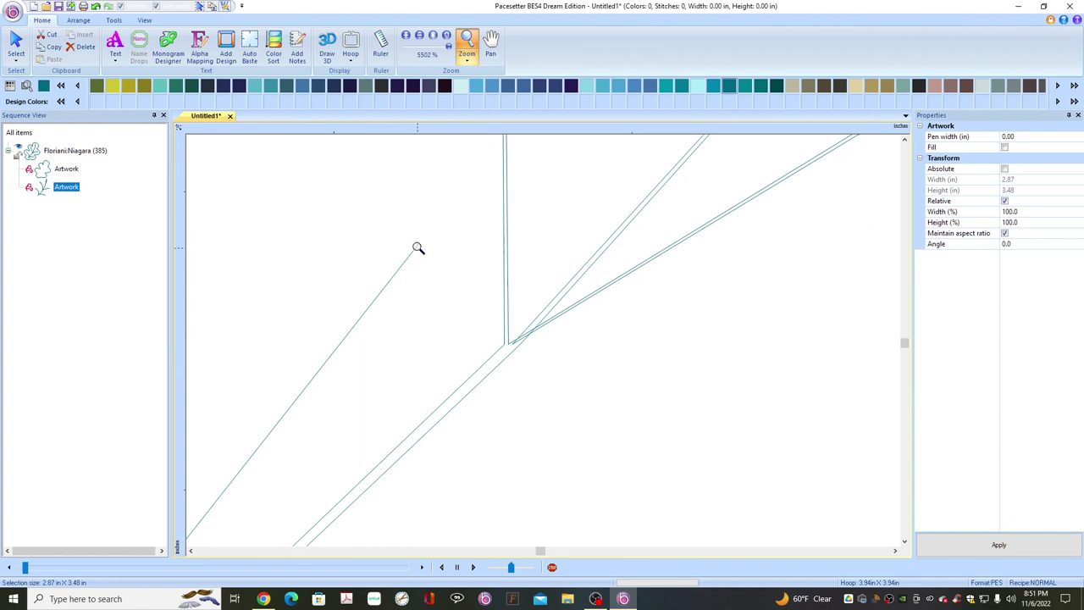
left_click(114, 20)
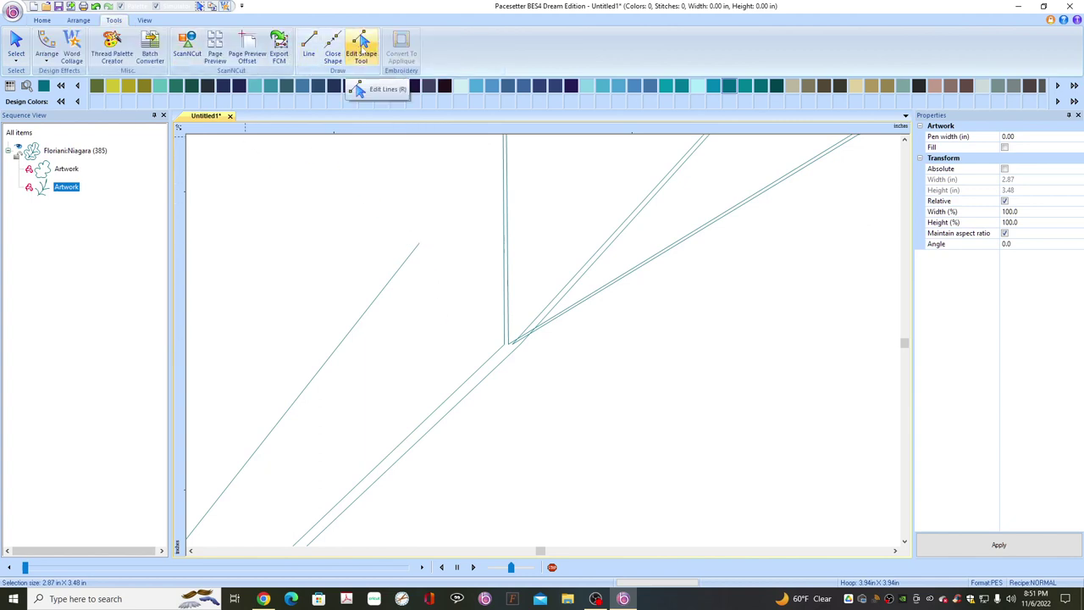
left_click(362, 43)
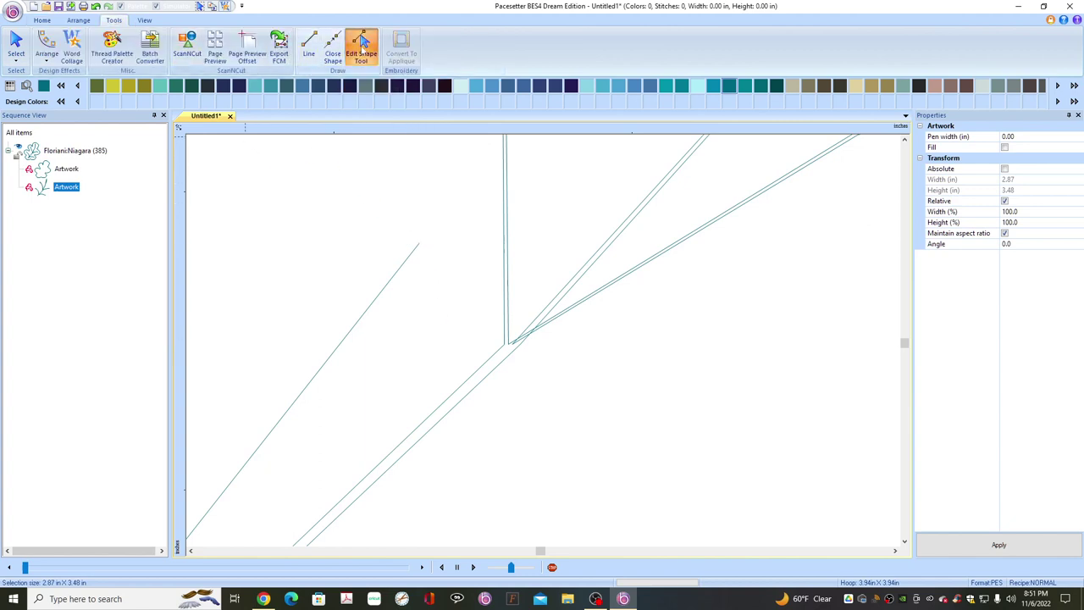
right_click(421, 247)
left_click(444, 281)
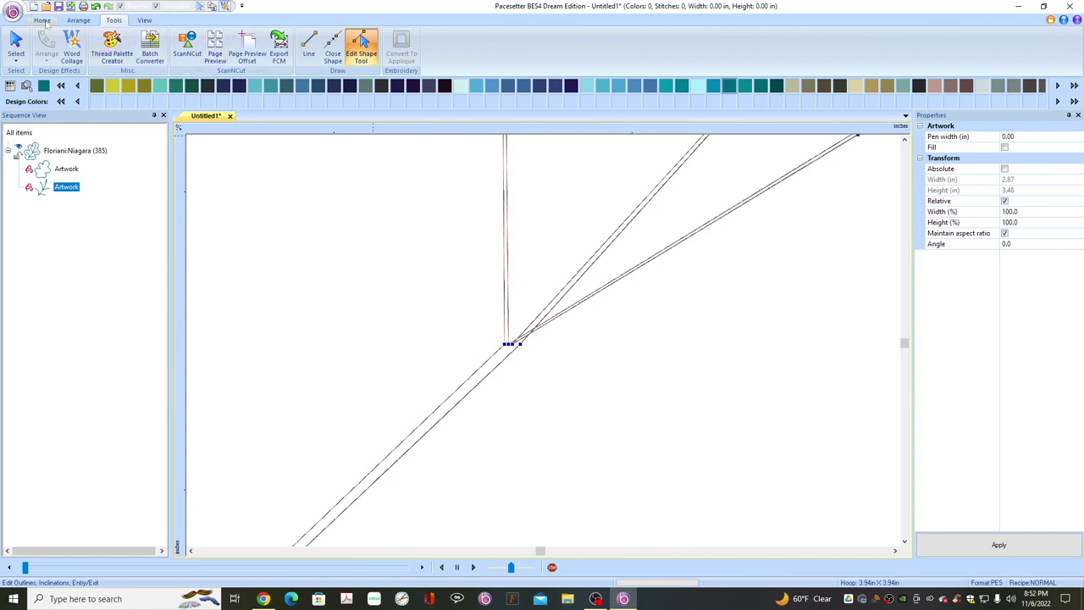
Gather the separate vein path points at the lower junction onto one spot and delete the leftover point beside them
scroll(381, 46, "up", 2)
left_click(466, 43)
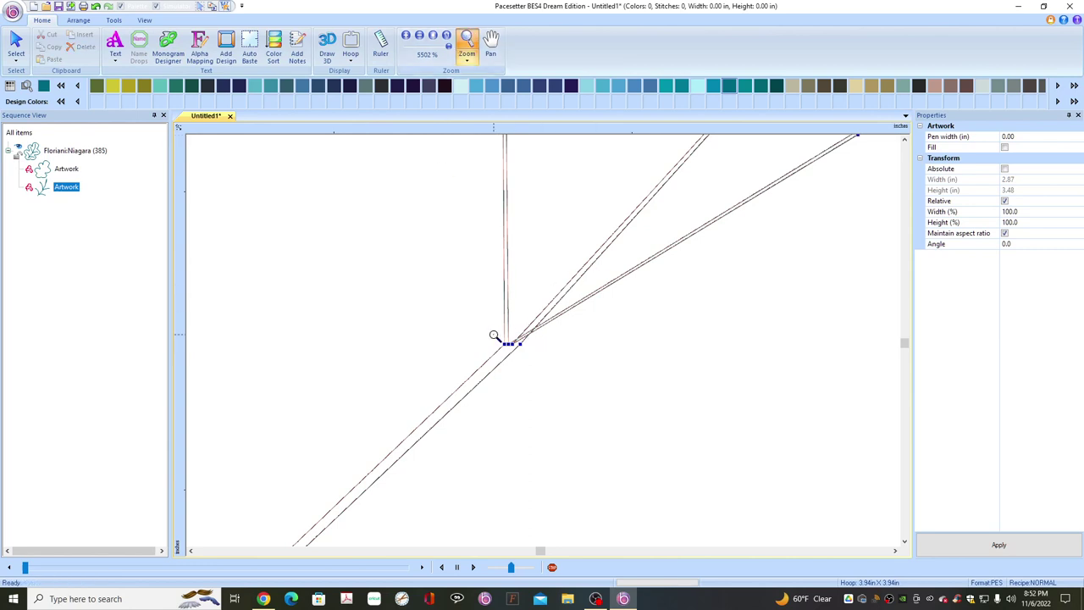
left_click_drag(494, 333, 551, 376)
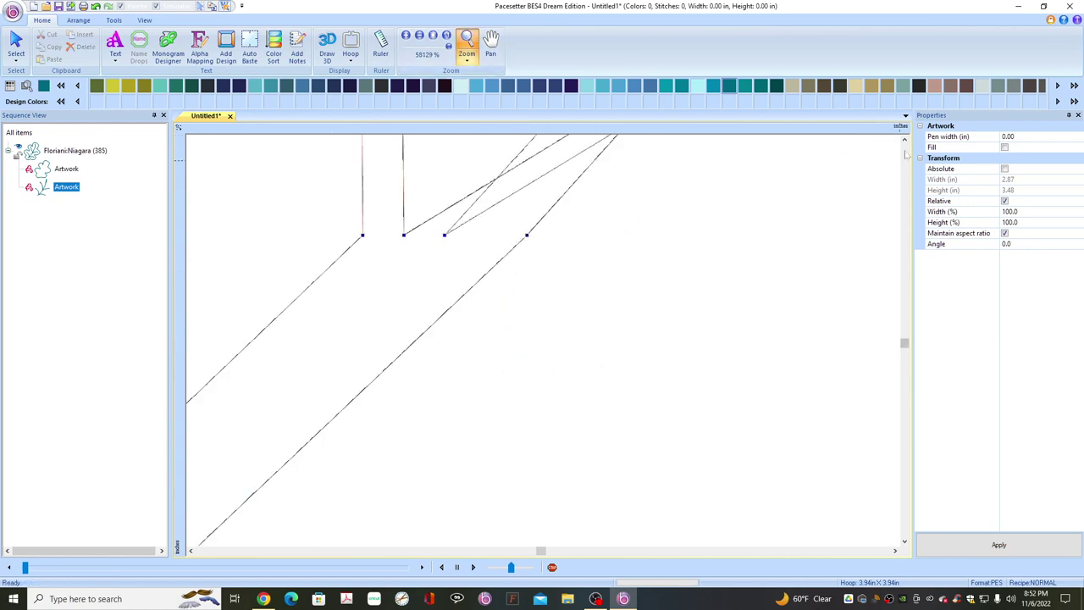
left_click(904, 140)
left_click(904, 141)
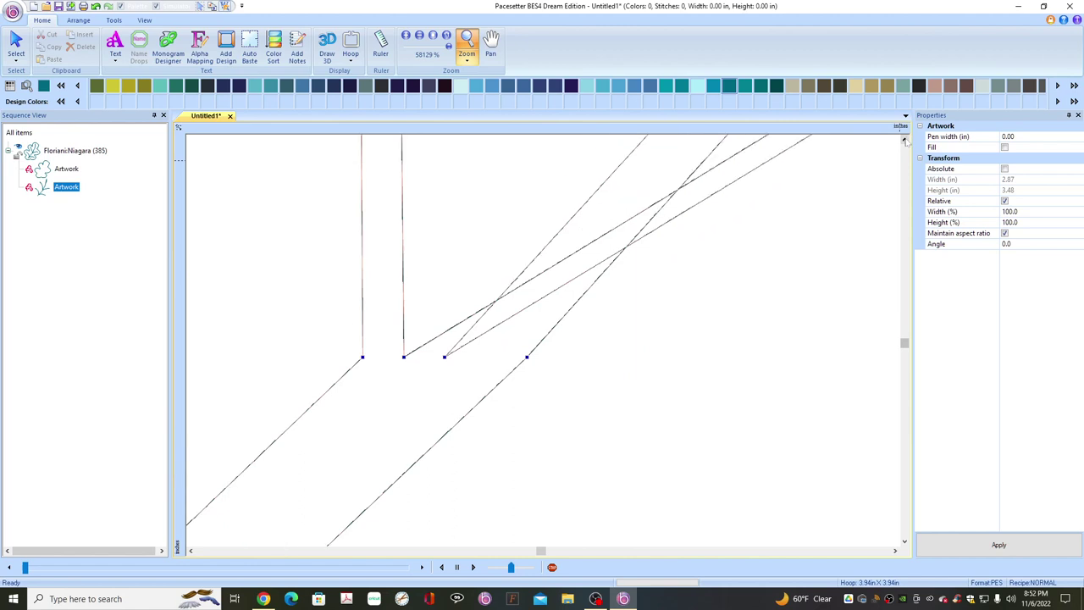
left_click(116, 21)
left_click(361, 44)
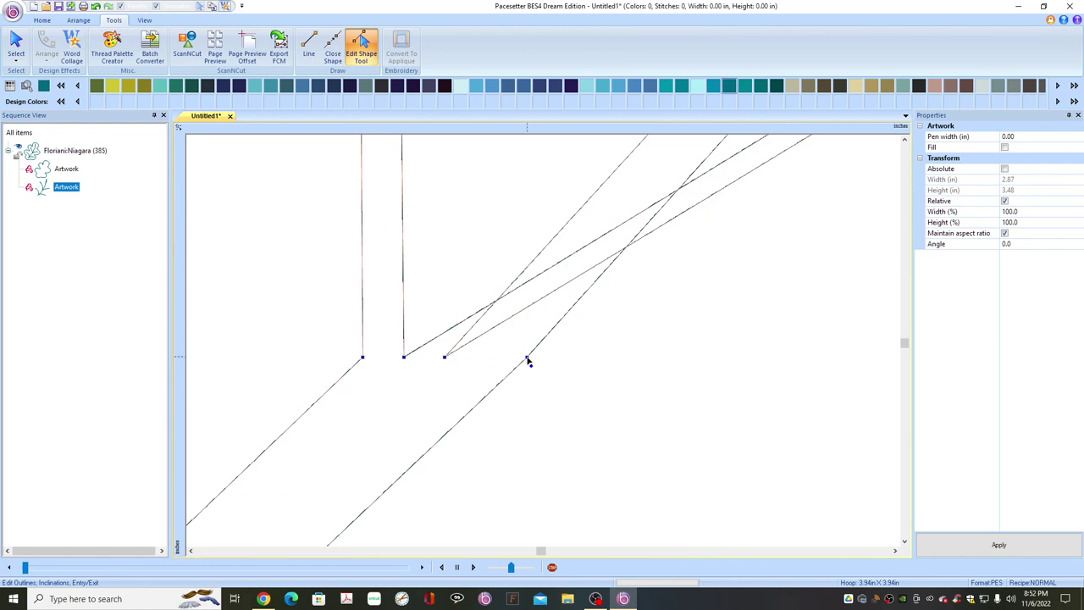
left_click_drag(526, 360, 446, 359)
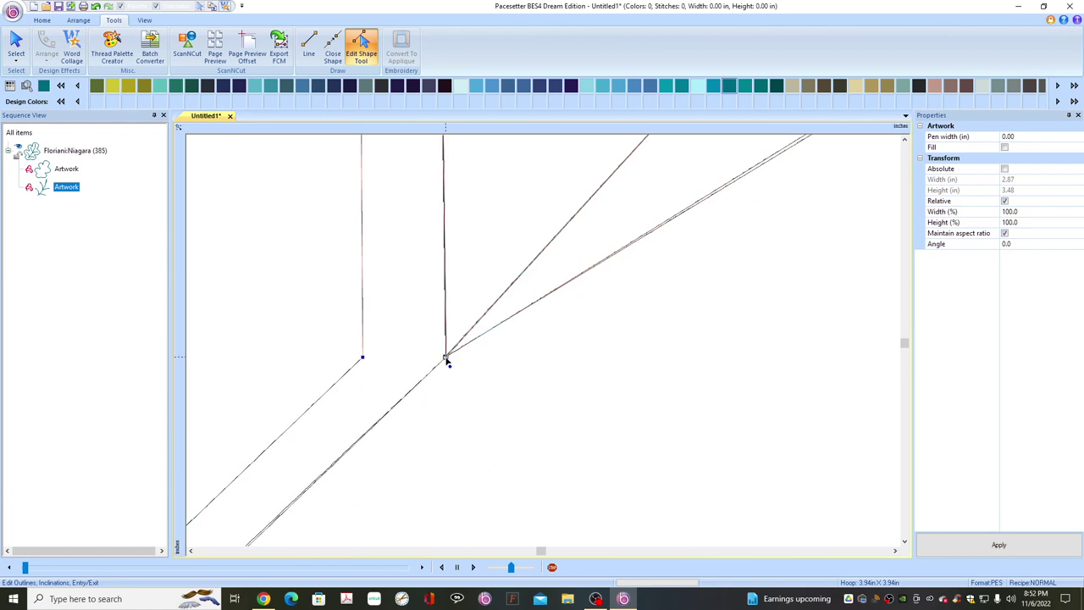
key("Delete")
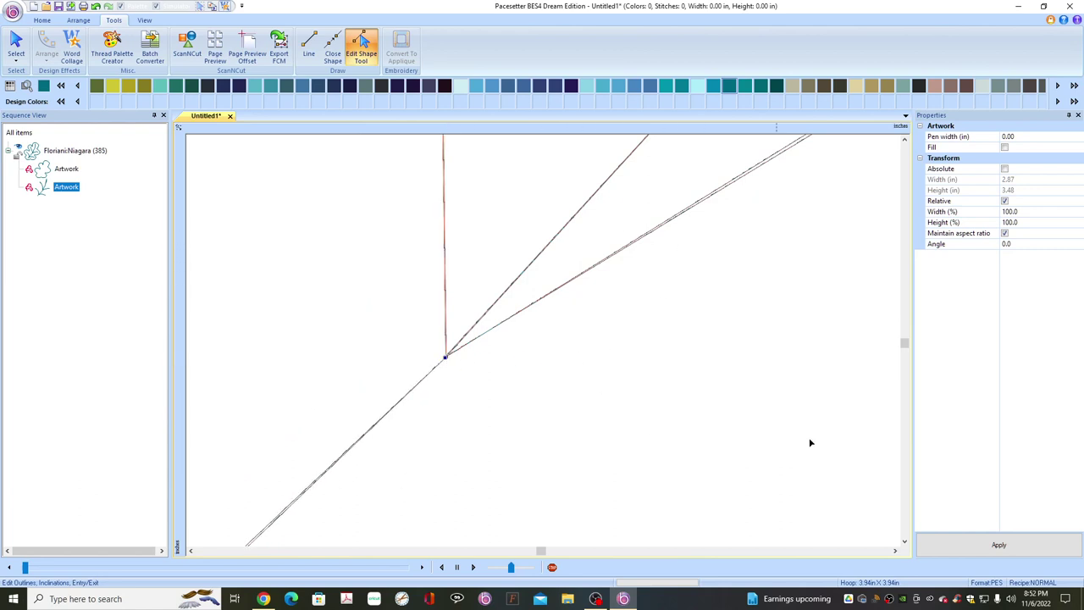
Examine the doubled main vein line running from the lower junction towards the stem, then return to the whole leaf
scroll(894, 540, "down", 5)
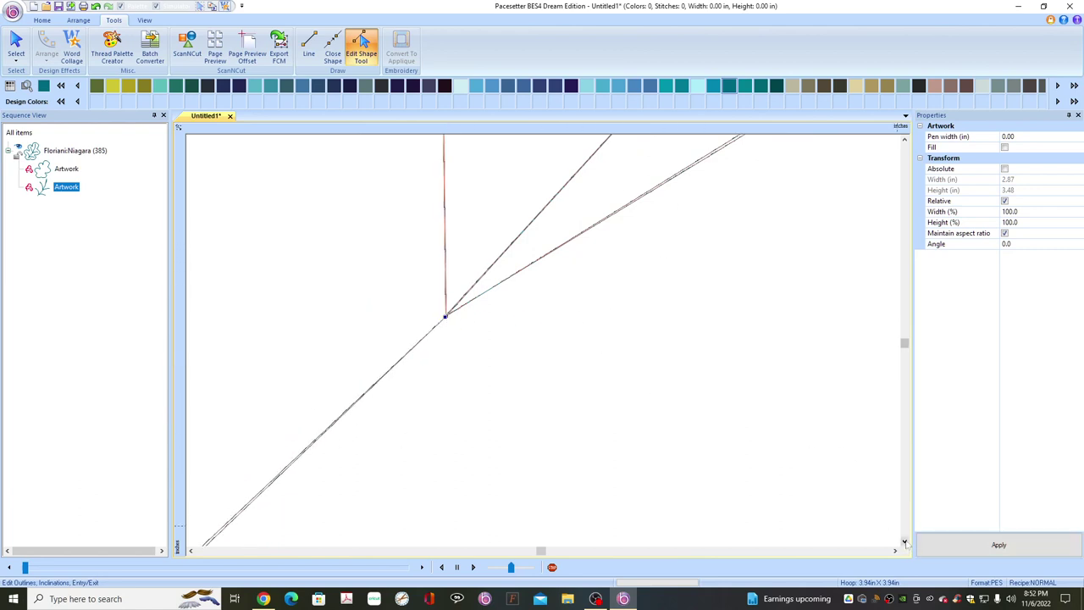
left_click(192, 551)
left_click(191, 551)
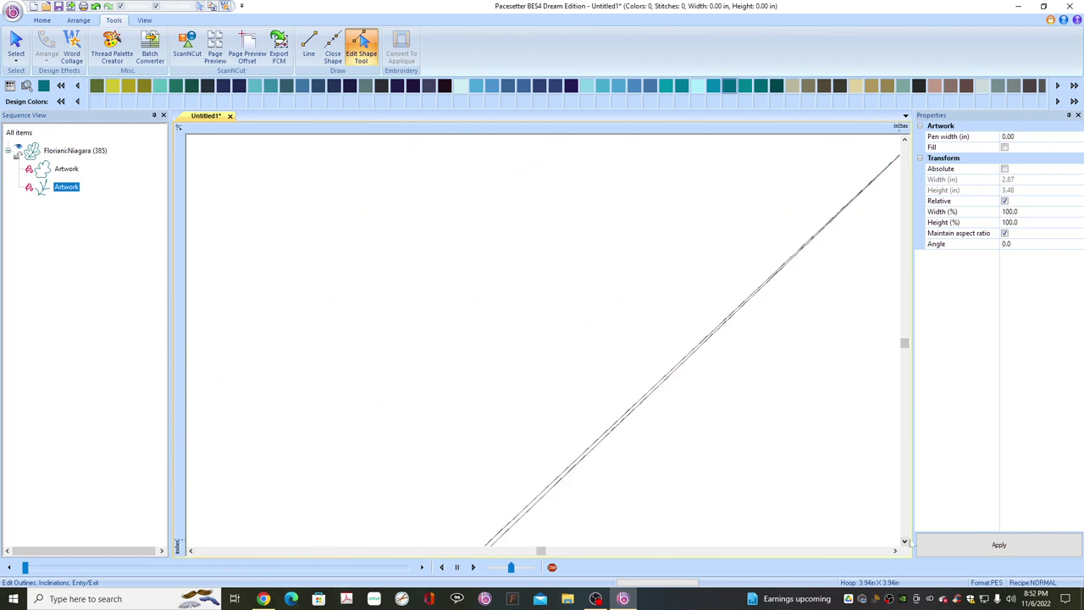
scroll(905, 541, "down", 5)
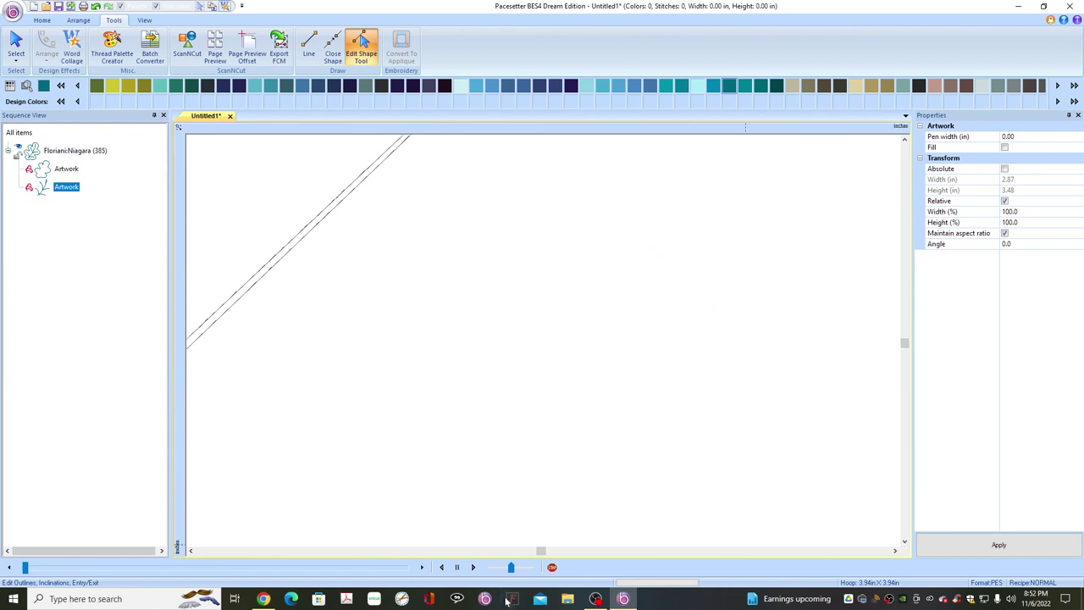
left_click(192, 551)
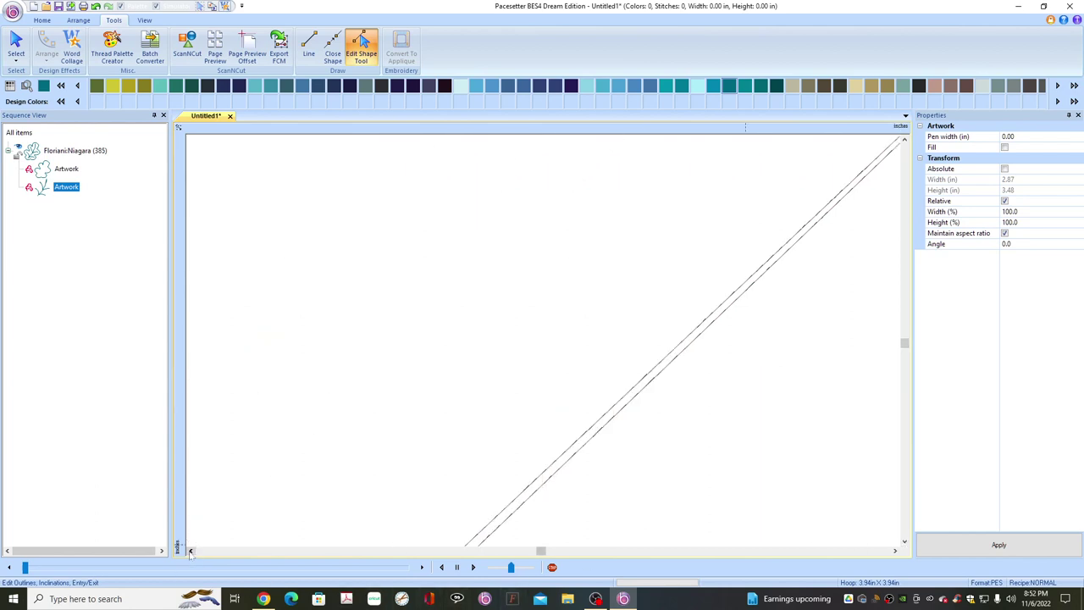
scroll(904, 542, "down", 3)
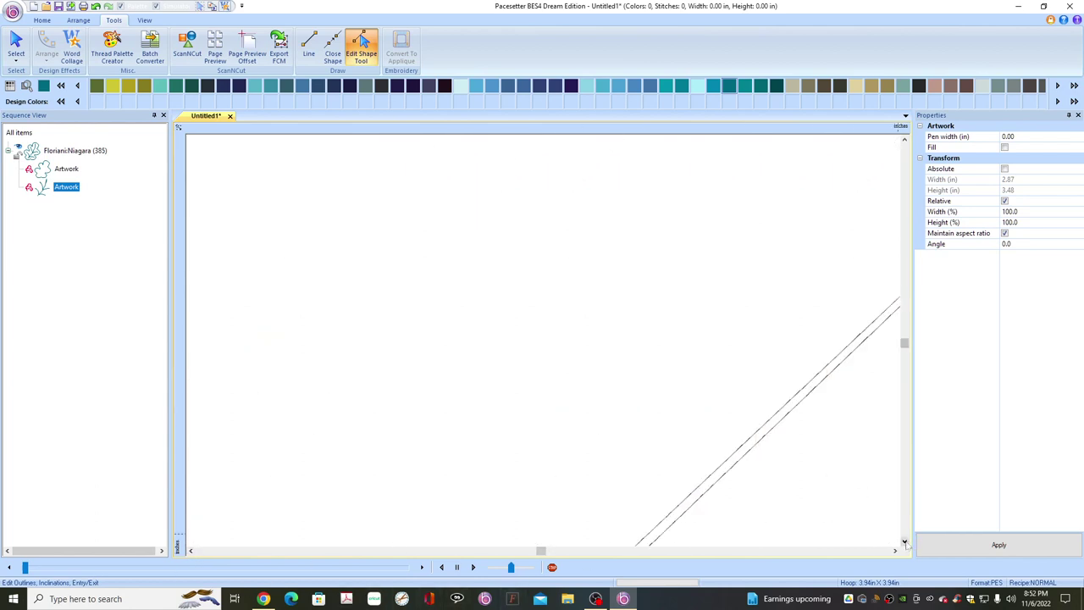
scroll(904, 542, "down", 5)
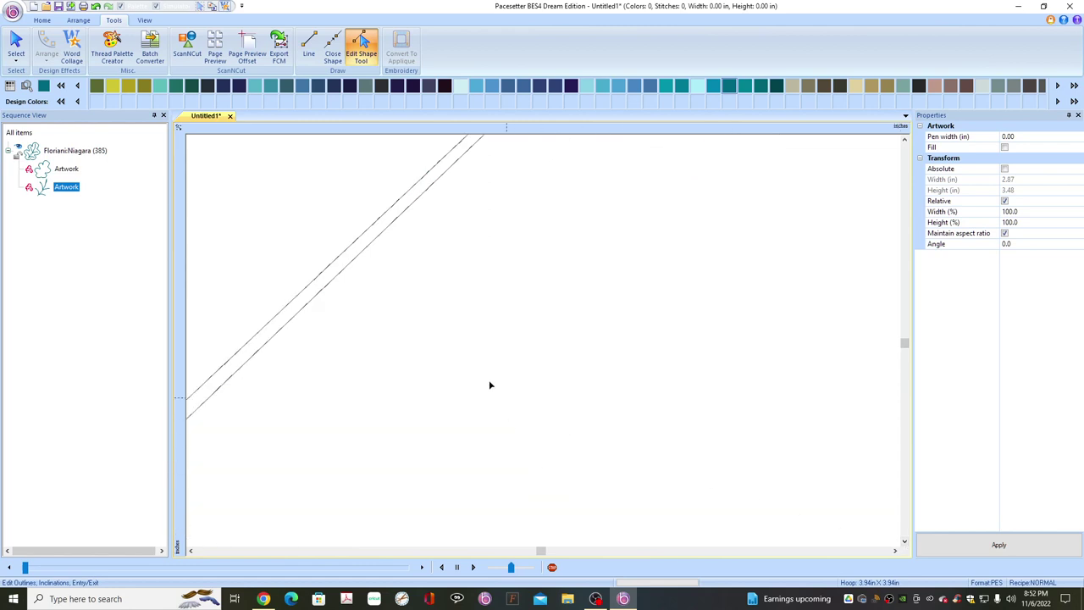
left_click(41, 20)
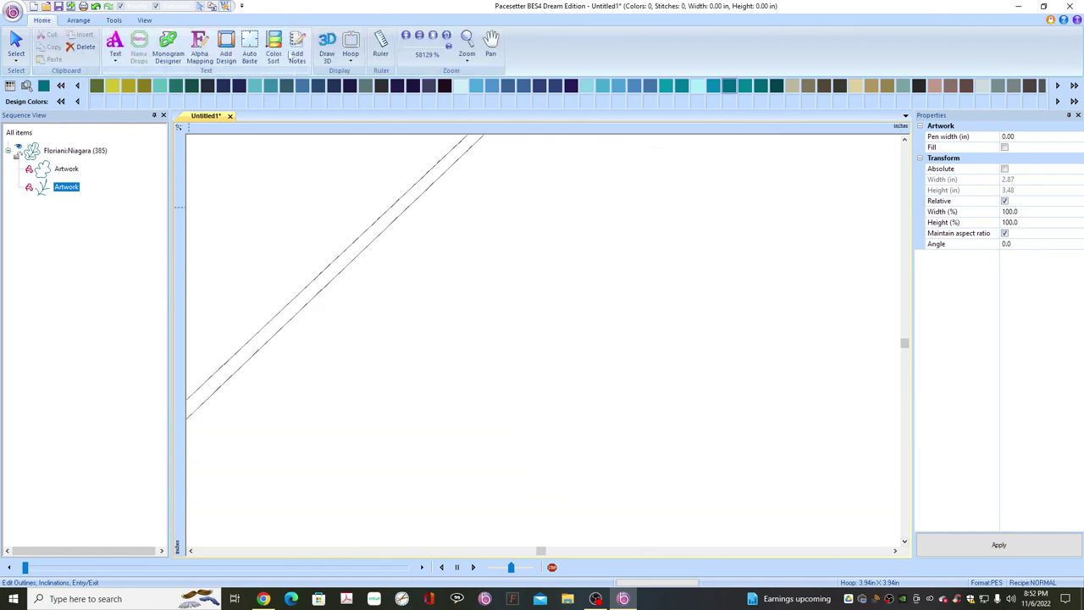
left_click(426, 49)
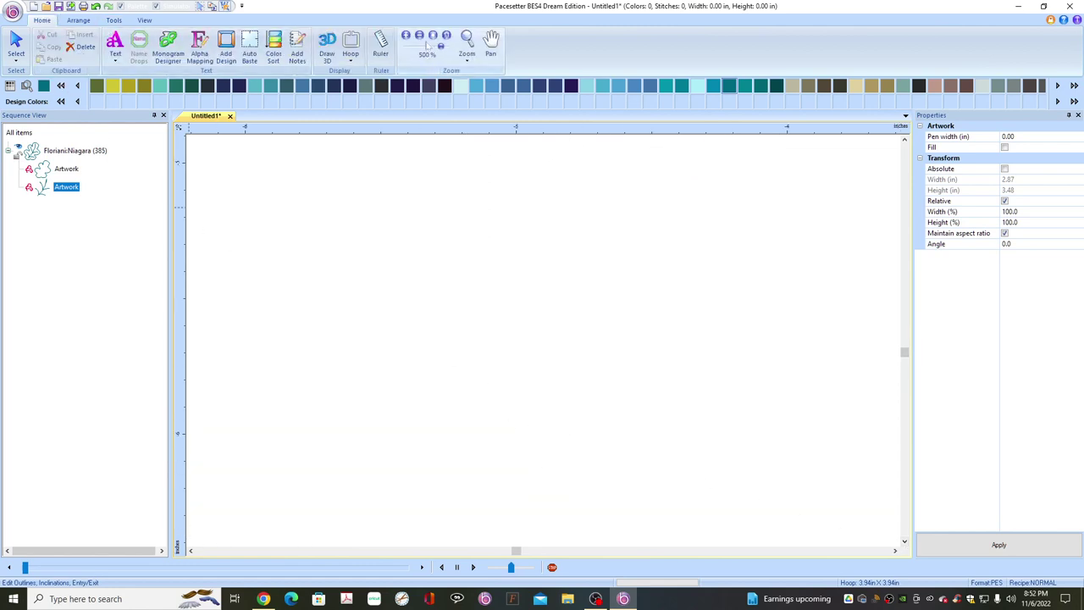
left_click(432, 36)
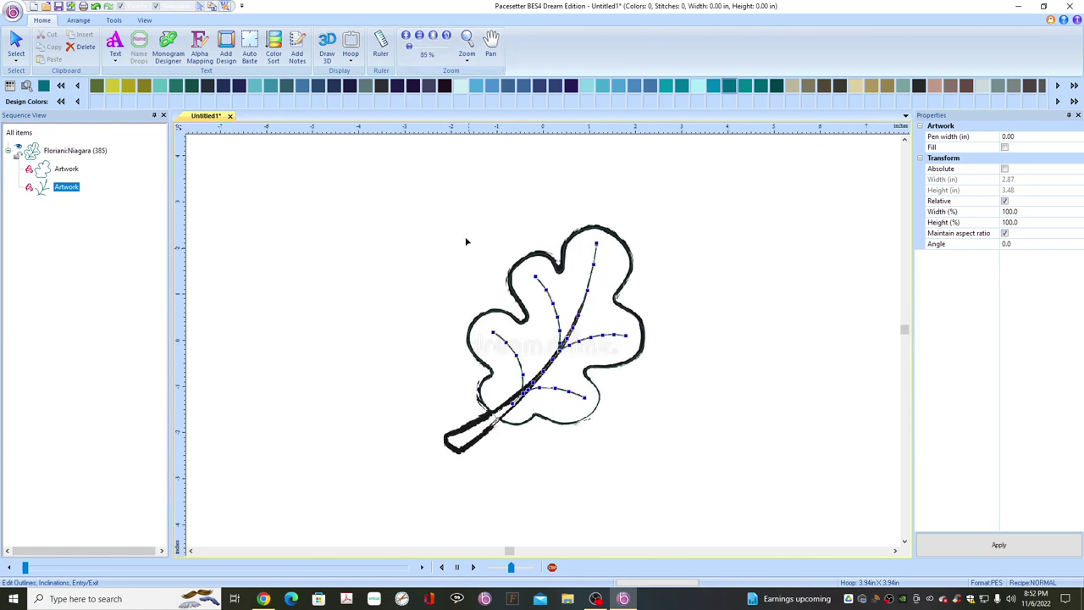
Move the path's offset end point in the stem into line with the neighbouring end point so the doubled lines coincide
left_click(467, 44)
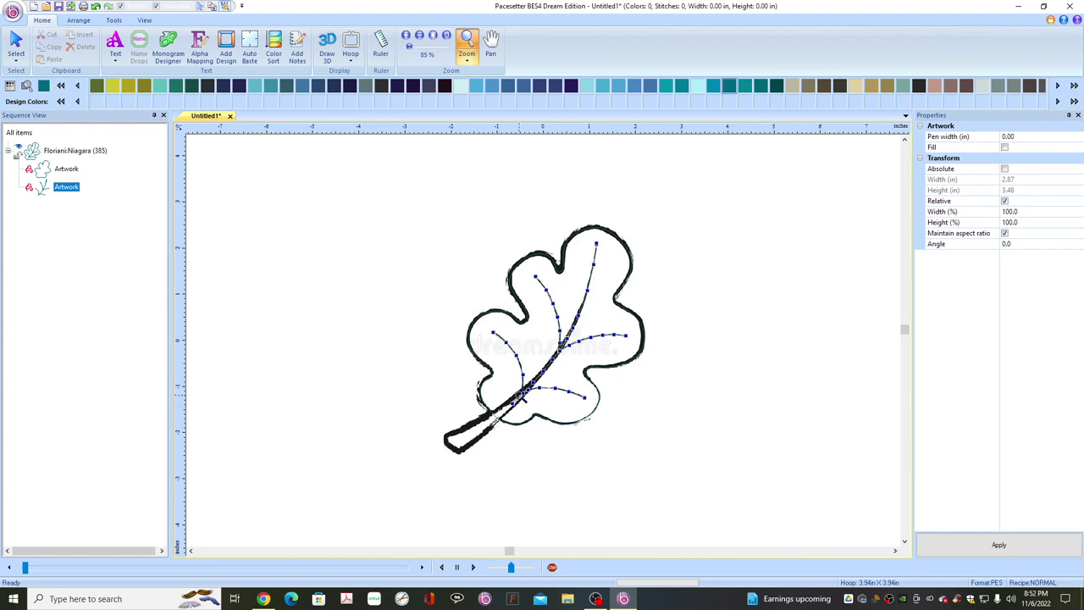
left_click(521, 395)
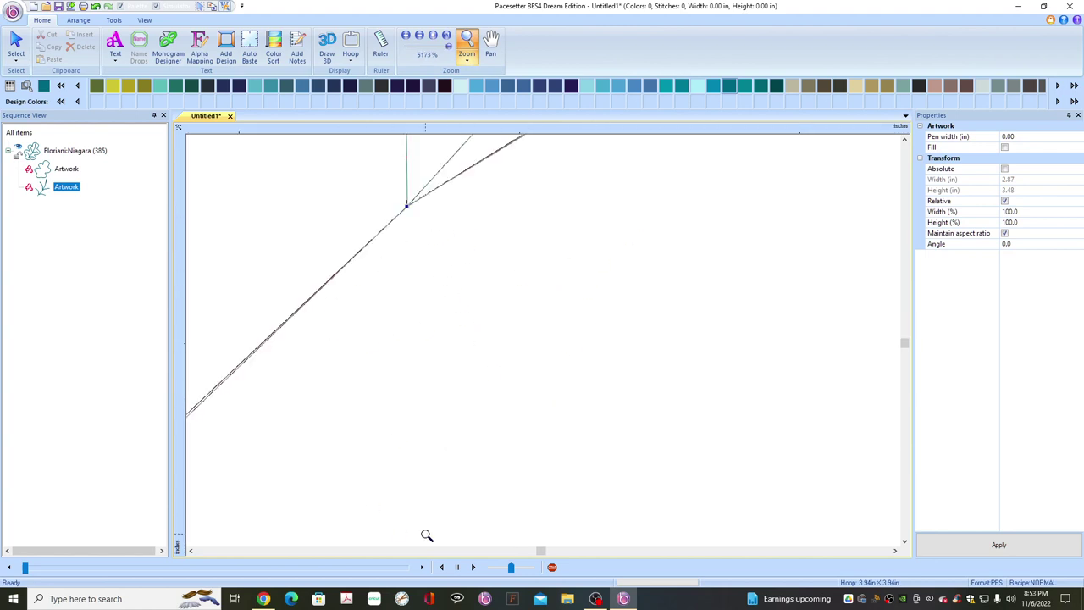
left_click(191, 551)
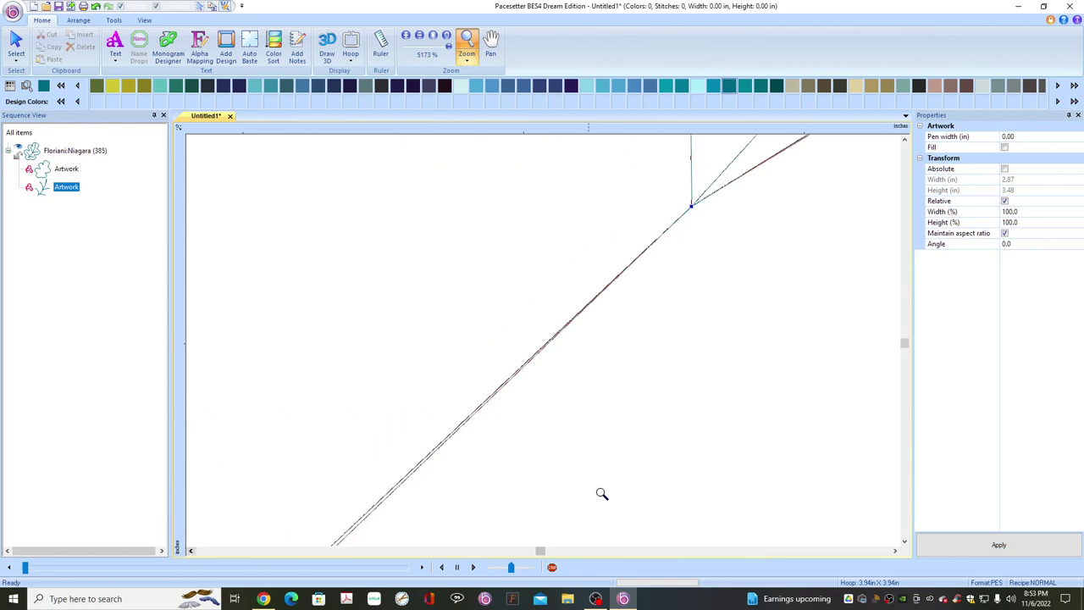
left_click(905, 542)
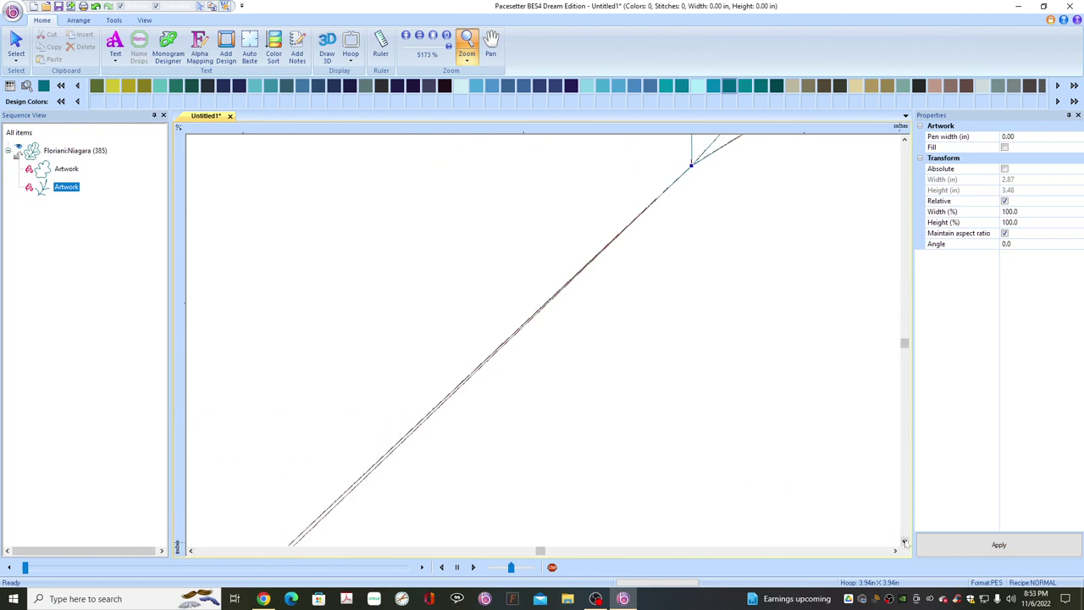
left_click(905, 542)
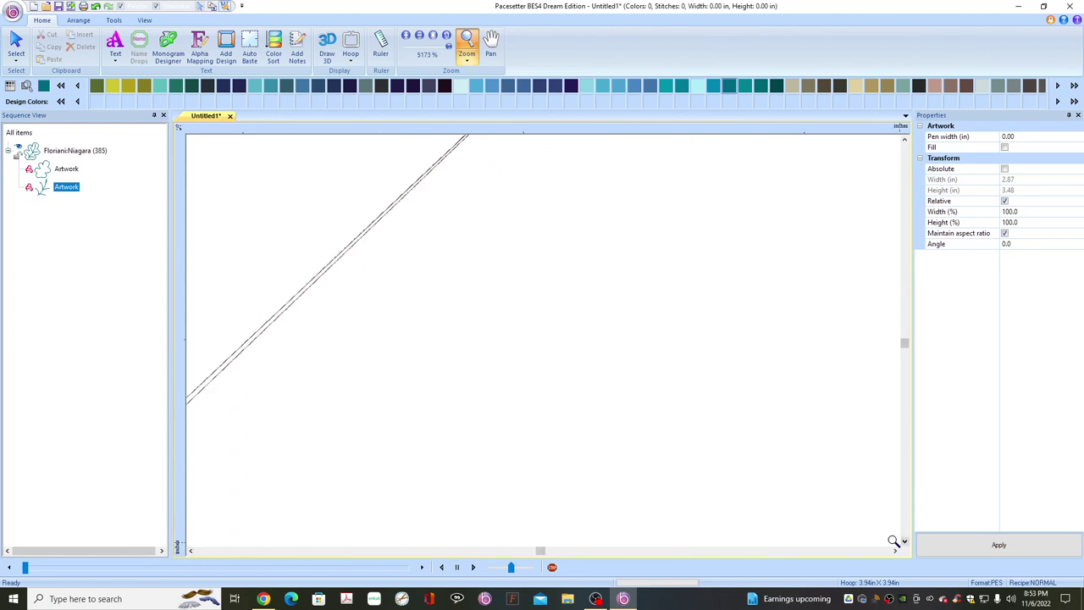
left_click(191, 550)
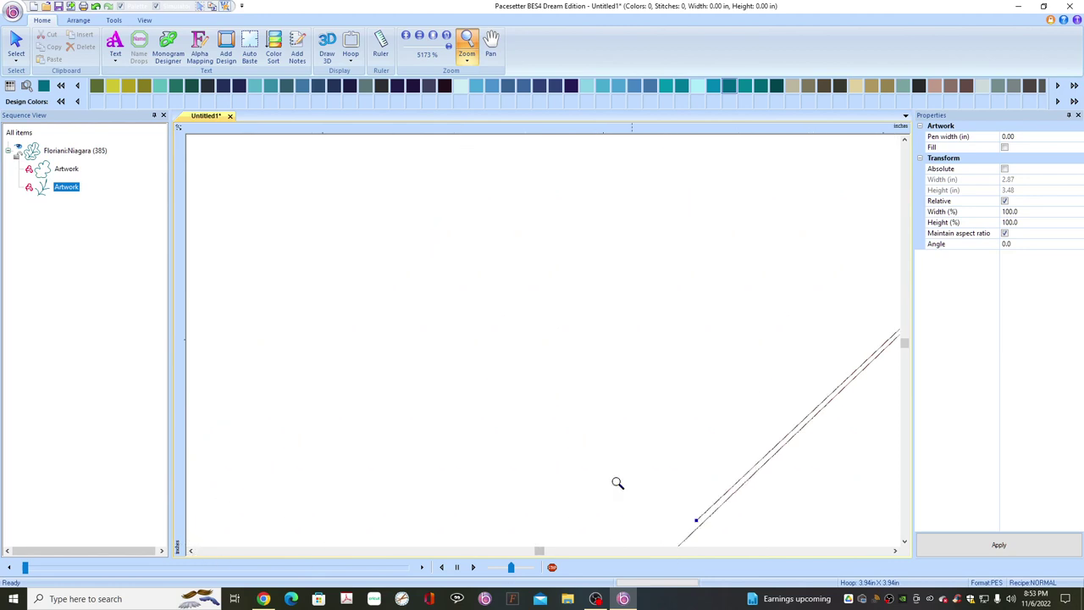
left_click(905, 542)
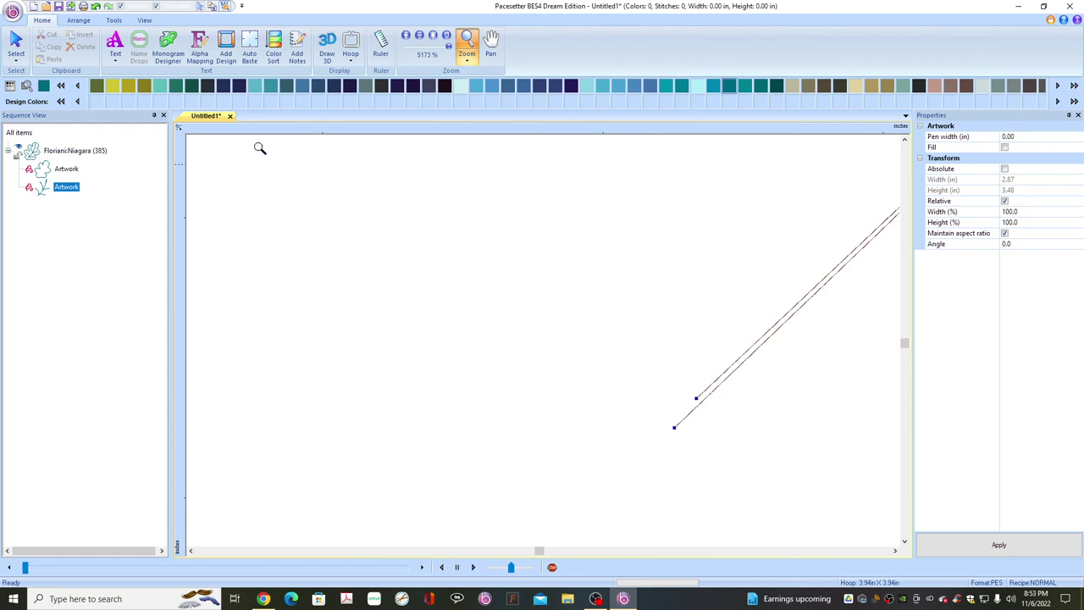
left_click(114, 20)
left_click(361, 46)
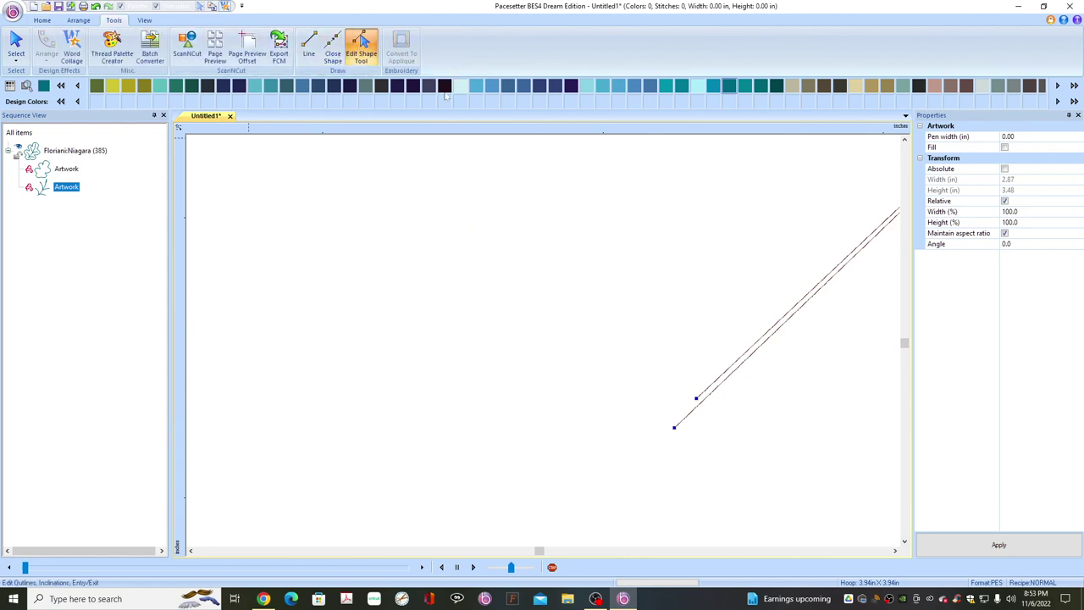
left_click(690, 414)
left_click_drag(690, 413, 682, 425)
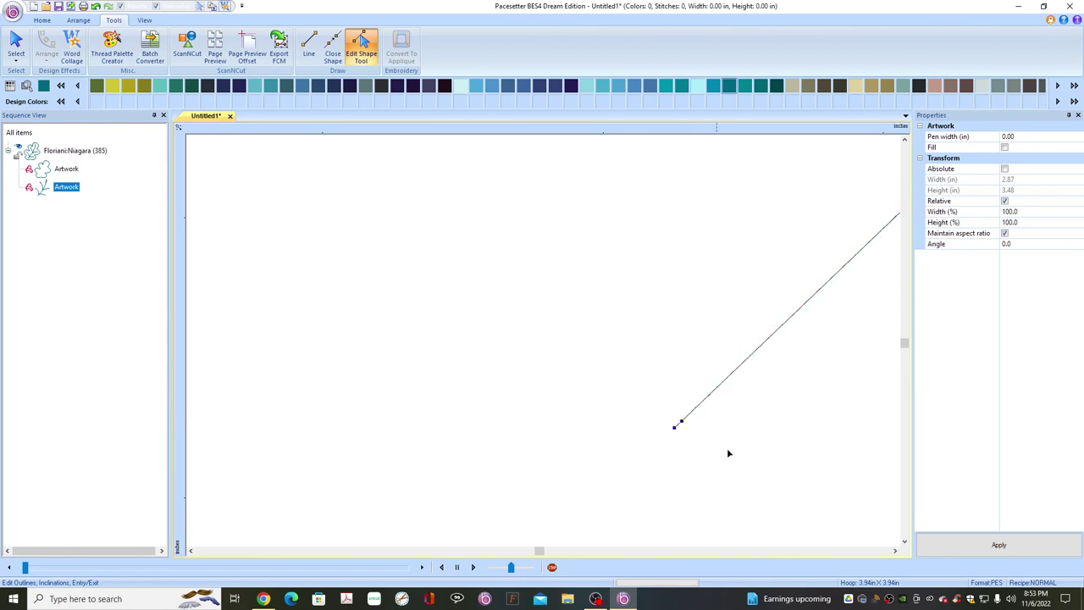
Inspect the vein path at 500% from the stem up to the lower-left vein's tip for misaligned points
left_click(894, 550)
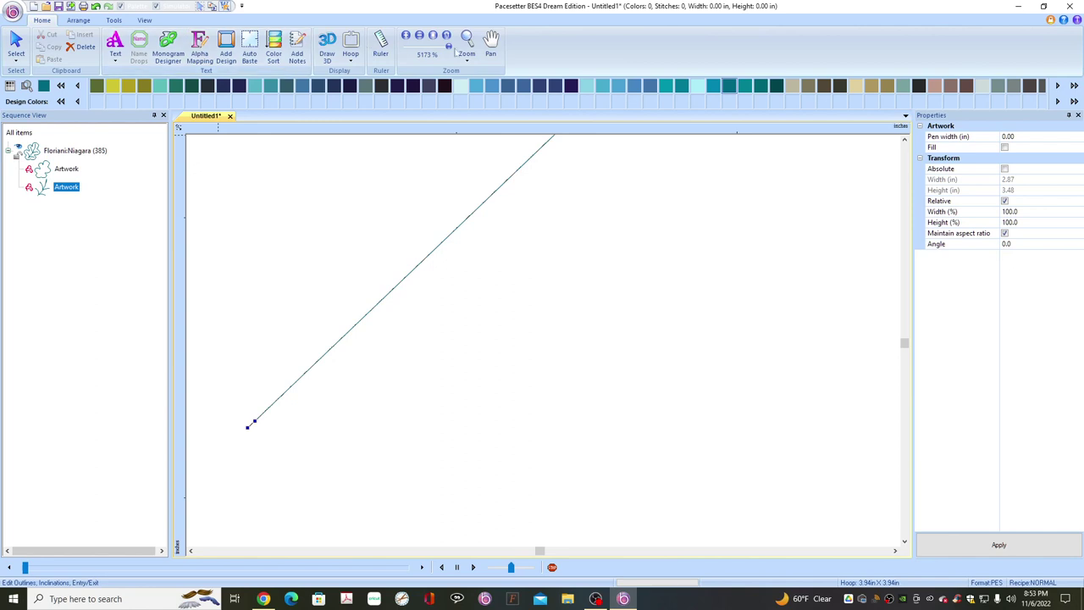
type("500")
key("Return")
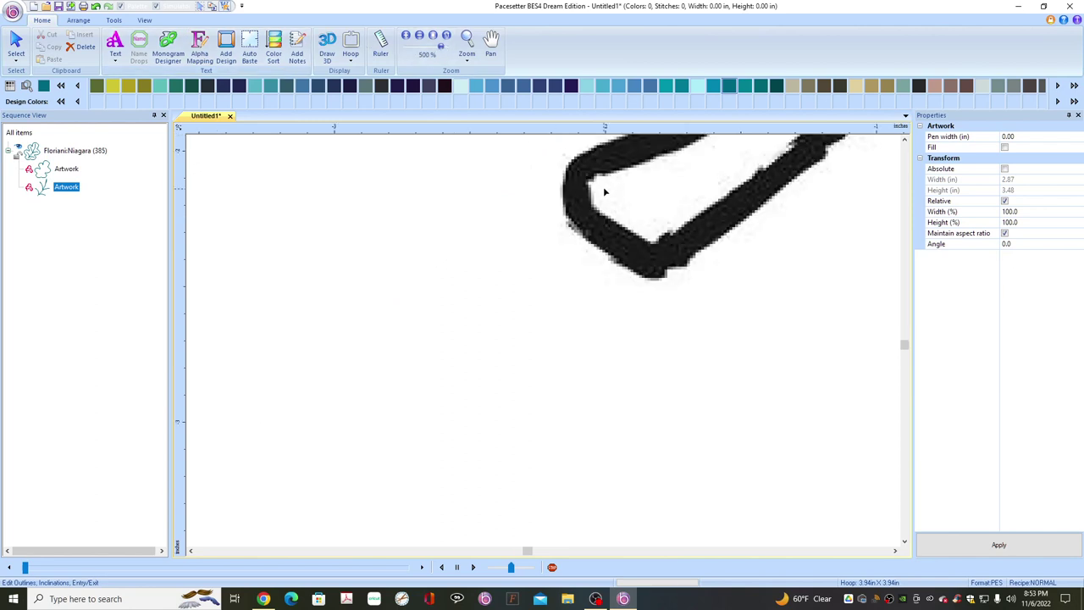
left_click(895, 551)
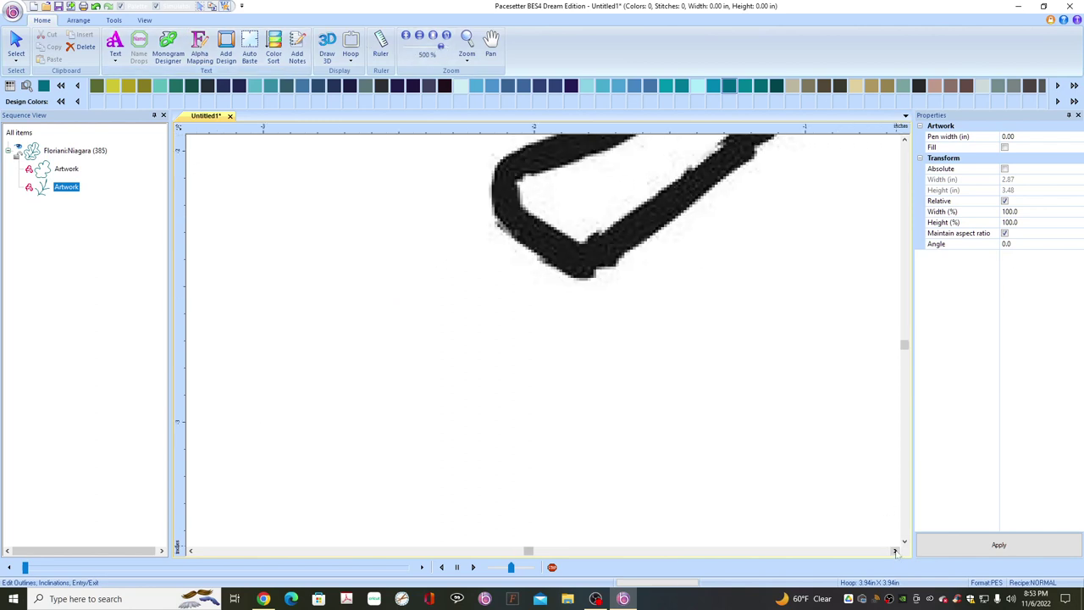
left_click(895, 551)
left_click(904, 142)
left_click(904, 142)
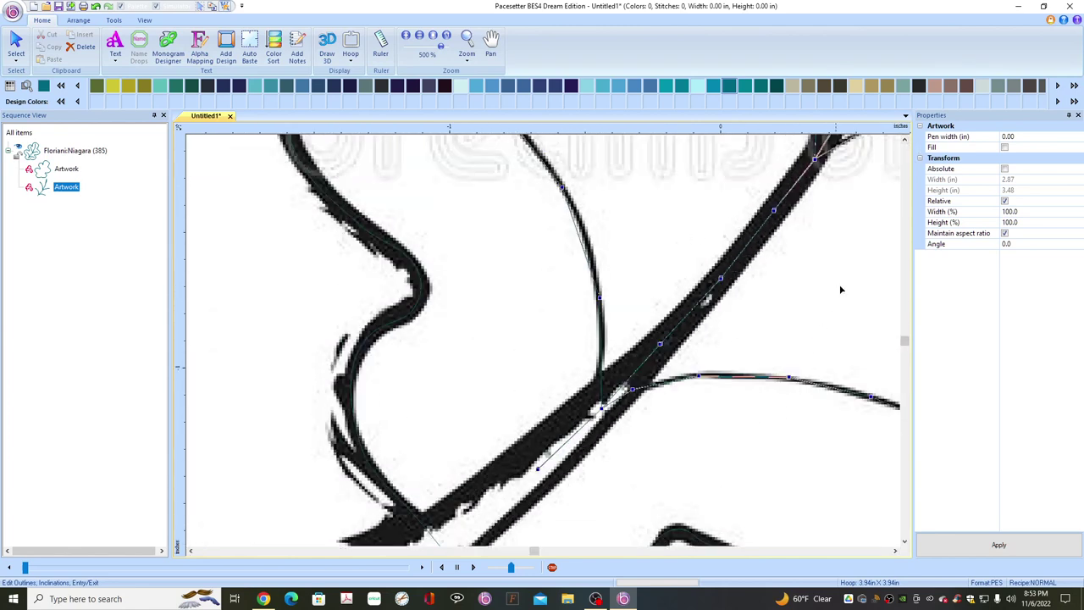
left_click(904, 141)
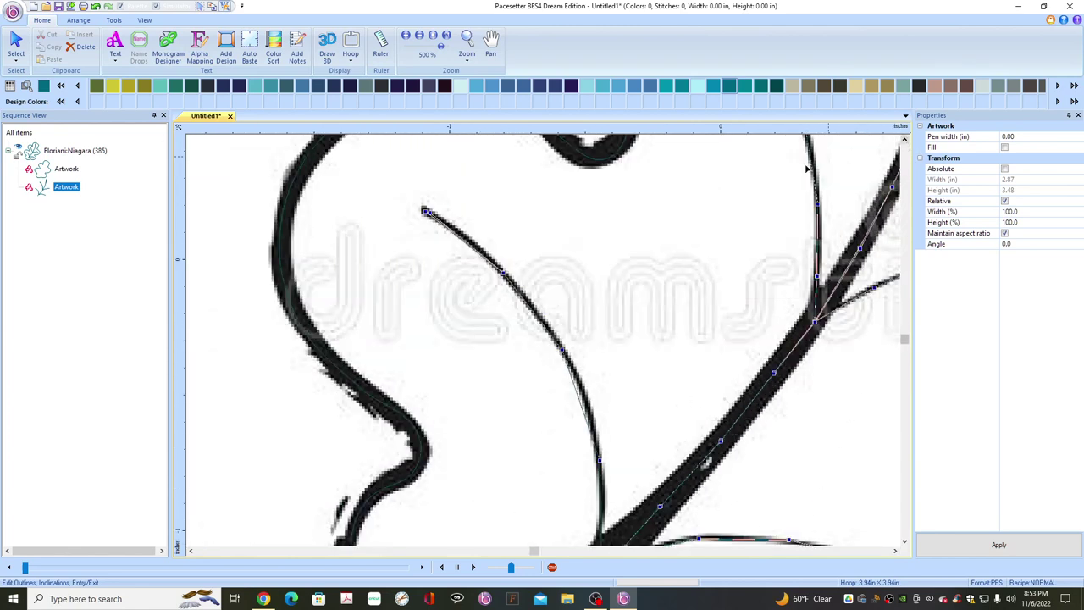
Adjust the offset path point at the lower-left vein's tip so the doubled lines lie closer together
left_click(466, 42)
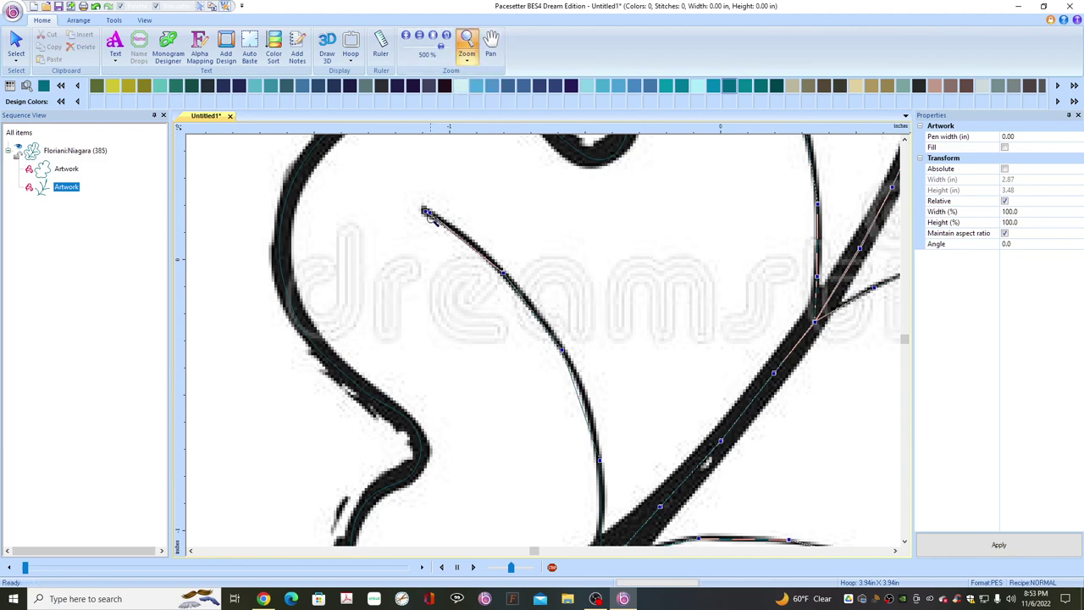
left_click_drag(412, 202, 538, 310)
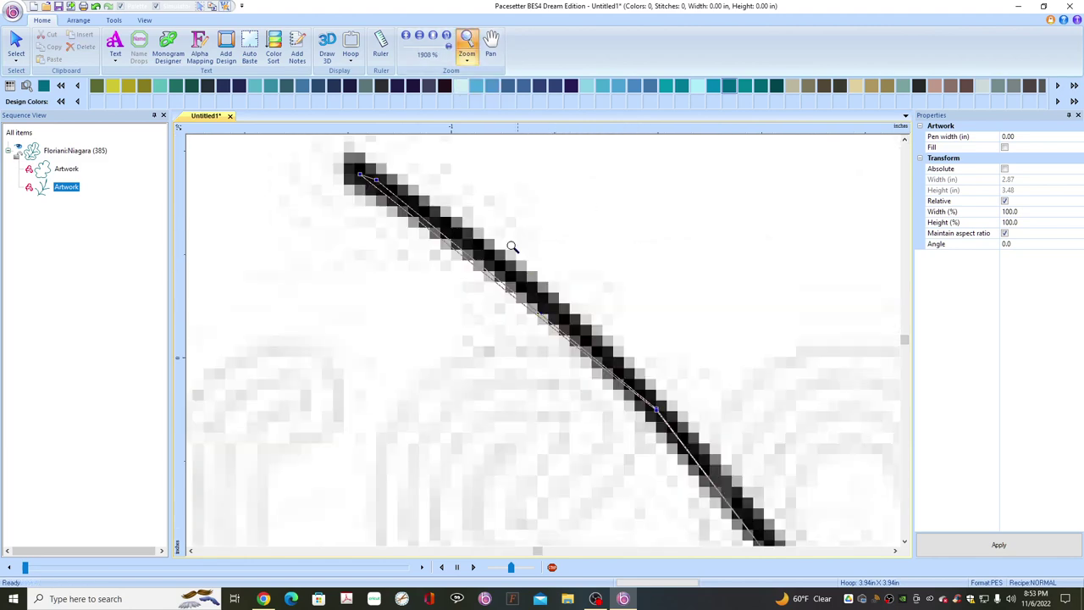
left_click(113, 20)
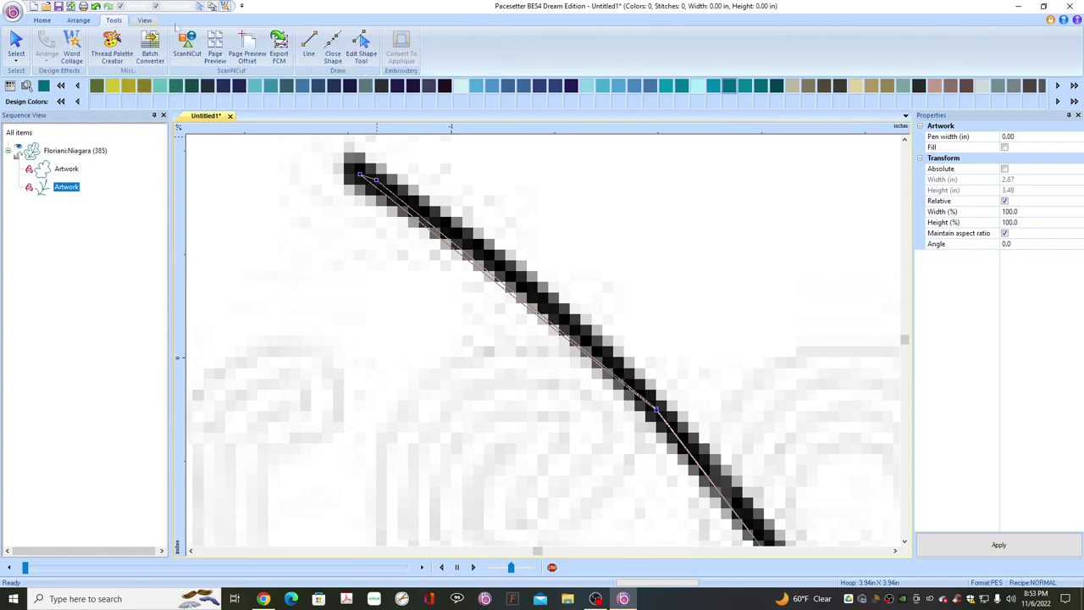
left_click(362, 42)
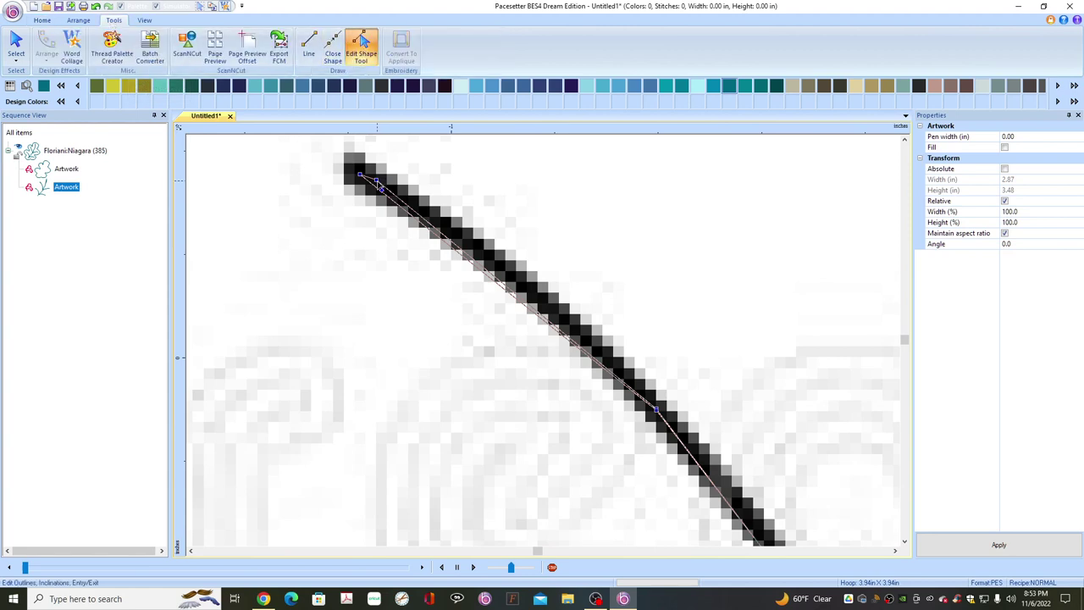
left_click(376, 185)
left_click(379, 193)
Examine the doubled path line along the lower-left vein from its tip towards the next point
scroll(704, 444, "down", 5)
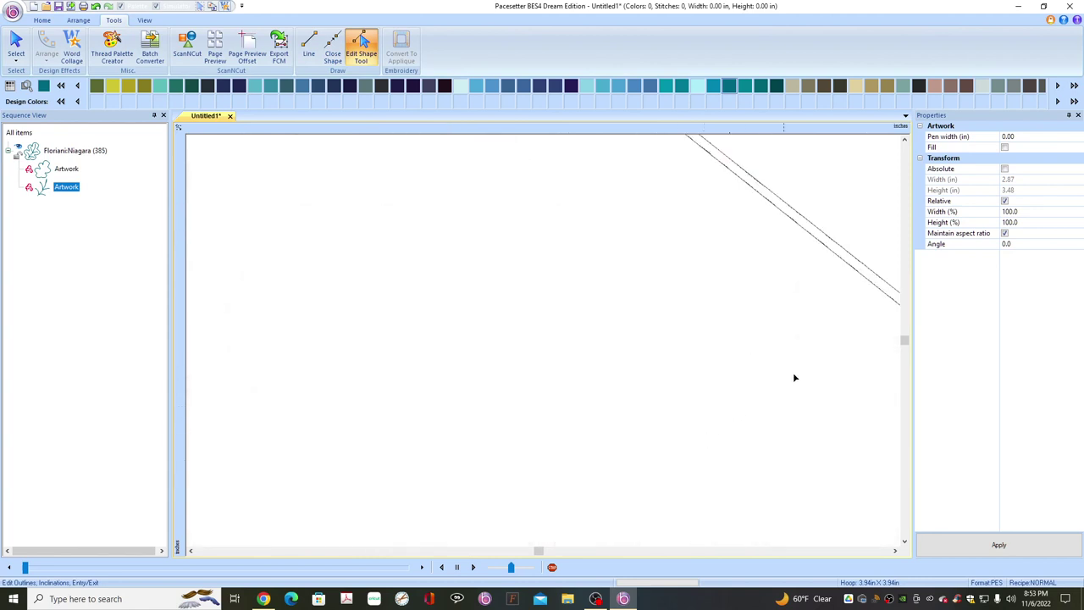
scroll(839, 203, "up", 10)
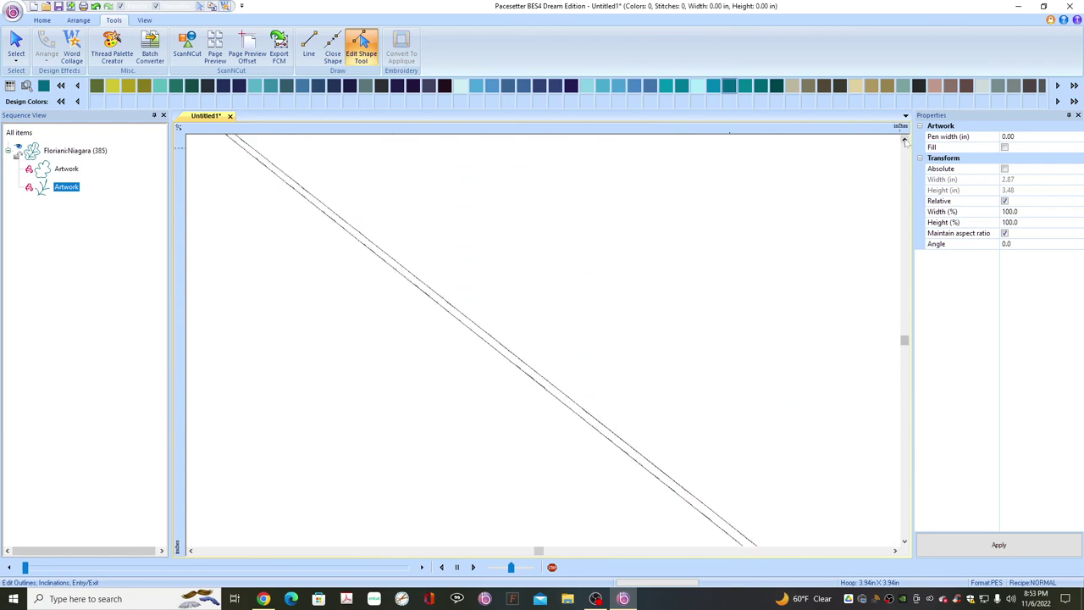
scroll(906, 548, "down", 5)
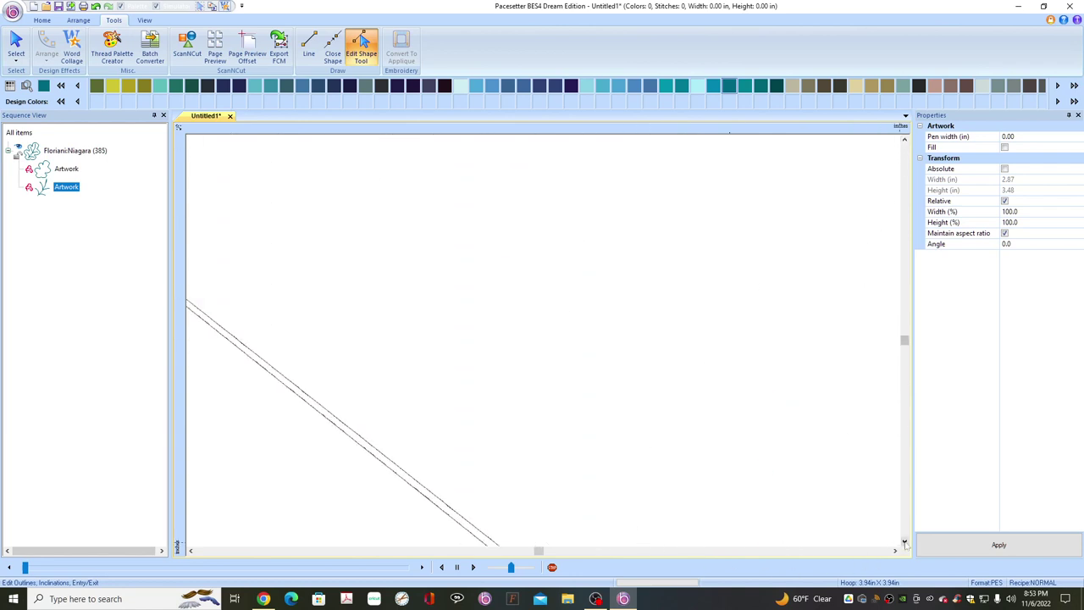
left_click(894, 551)
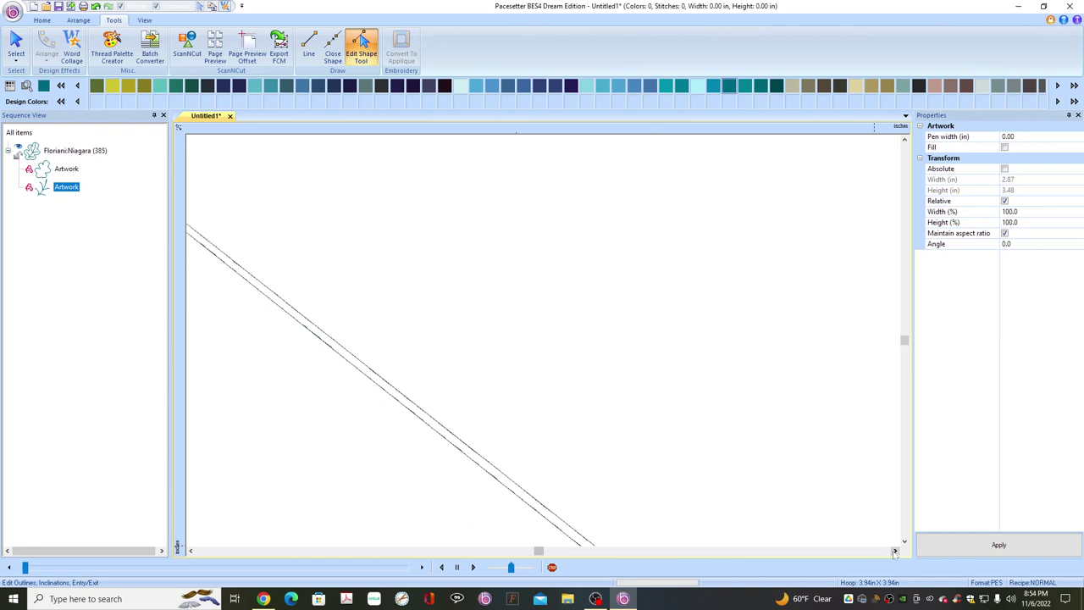
left_click(894, 551)
left_click(904, 543)
left_click(904, 542)
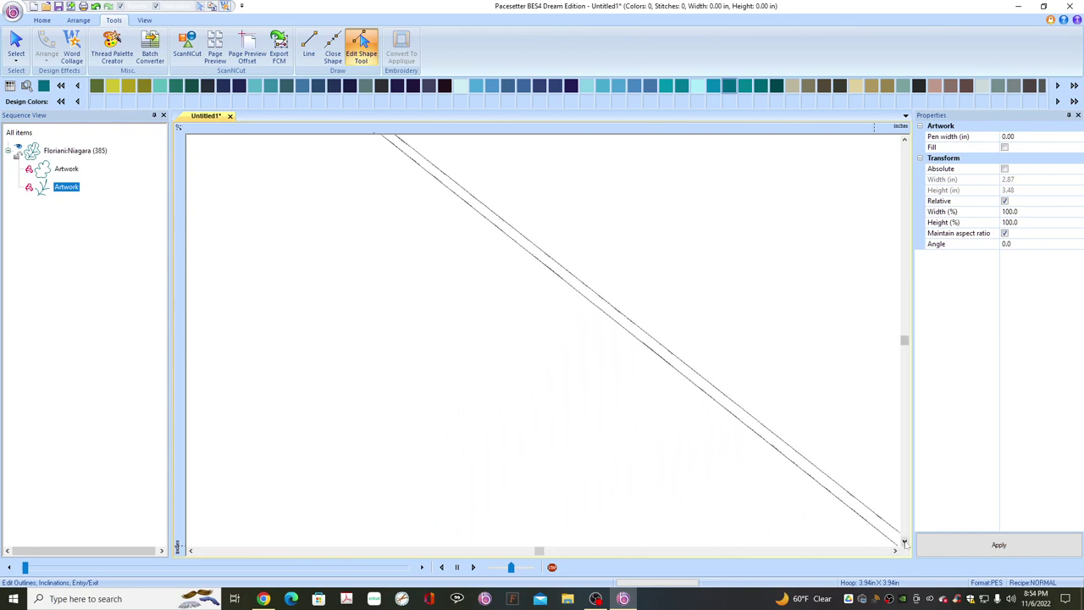
left_click(904, 543)
left_click(895, 551)
left_click(895, 552)
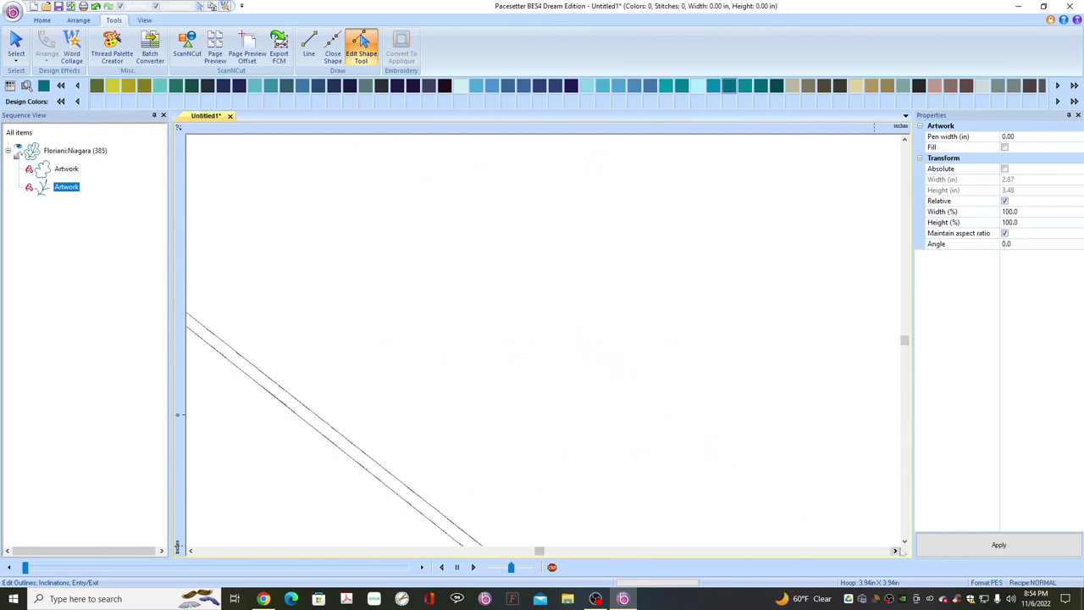
left_click(904, 543)
left_click(905, 542)
left_click(904, 543)
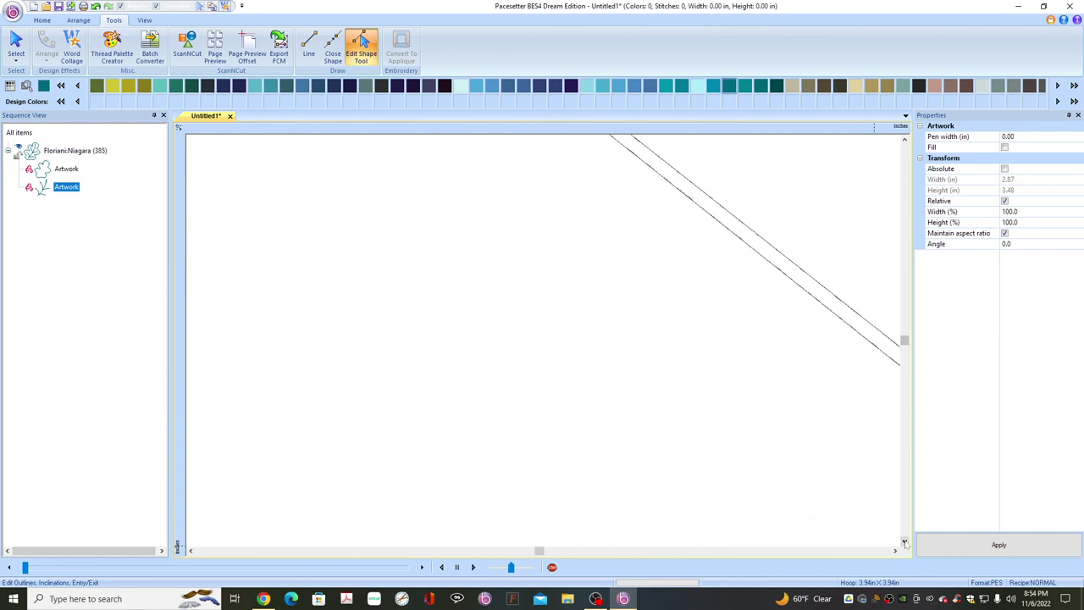
scroll(111, 38, "up", 2)
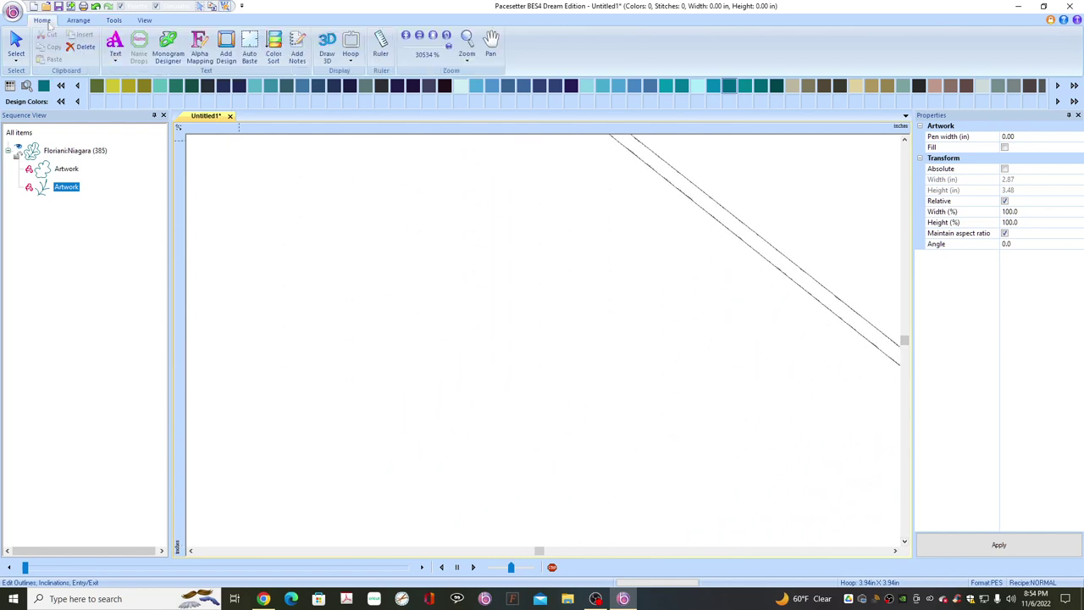
Bring the two separate path points midway along the lower-left vein together so the doubled lines coincide
left_click(433, 37)
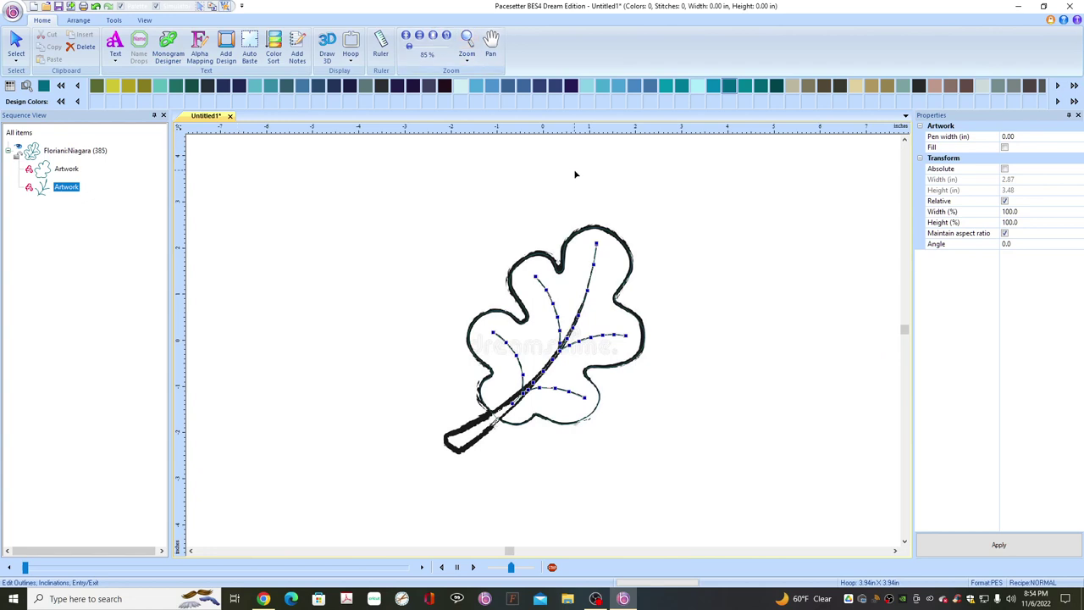
left_click(467, 41)
left_click(521, 361)
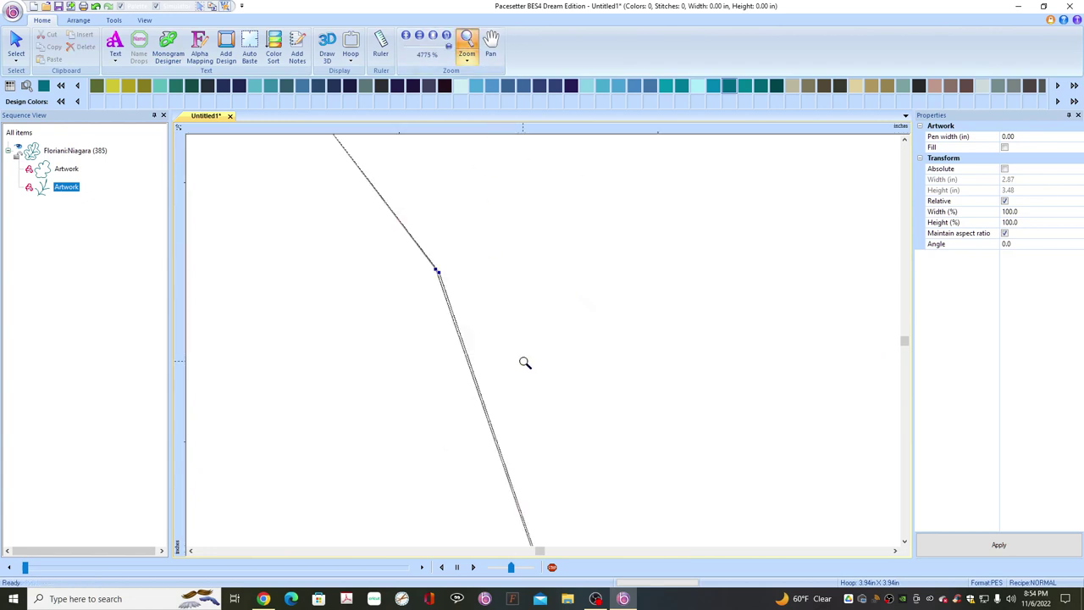
left_click(442, 269)
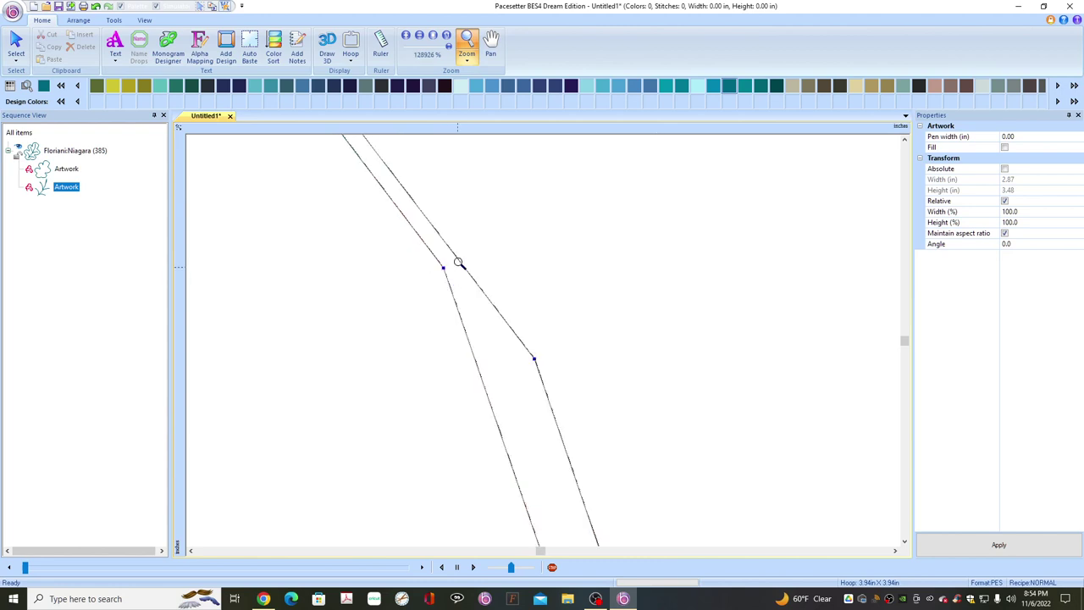
left_click(113, 19)
left_click(360, 47)
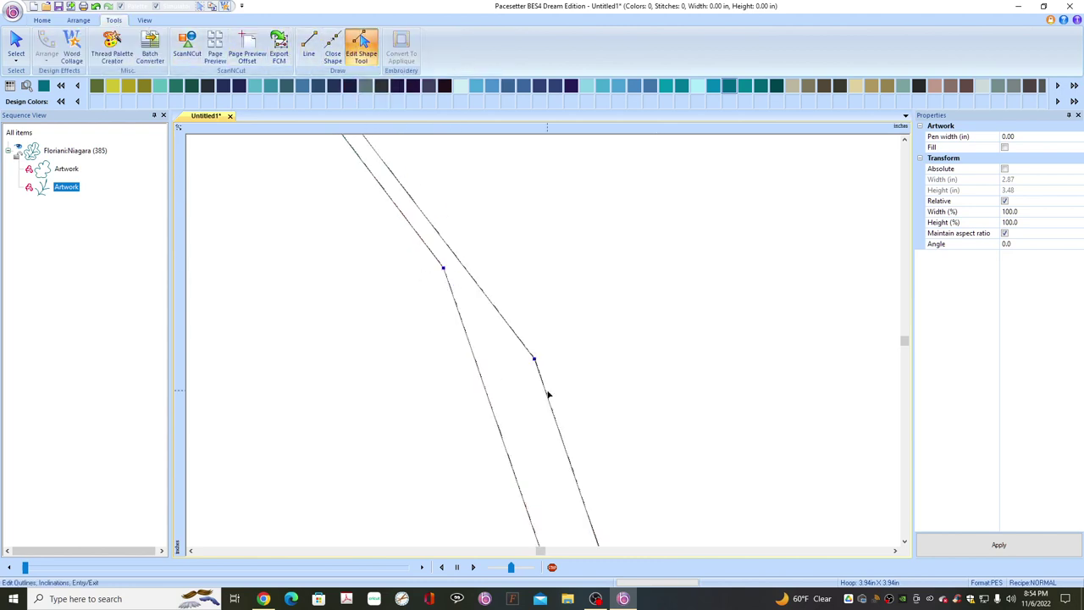
left_click(442, 270)
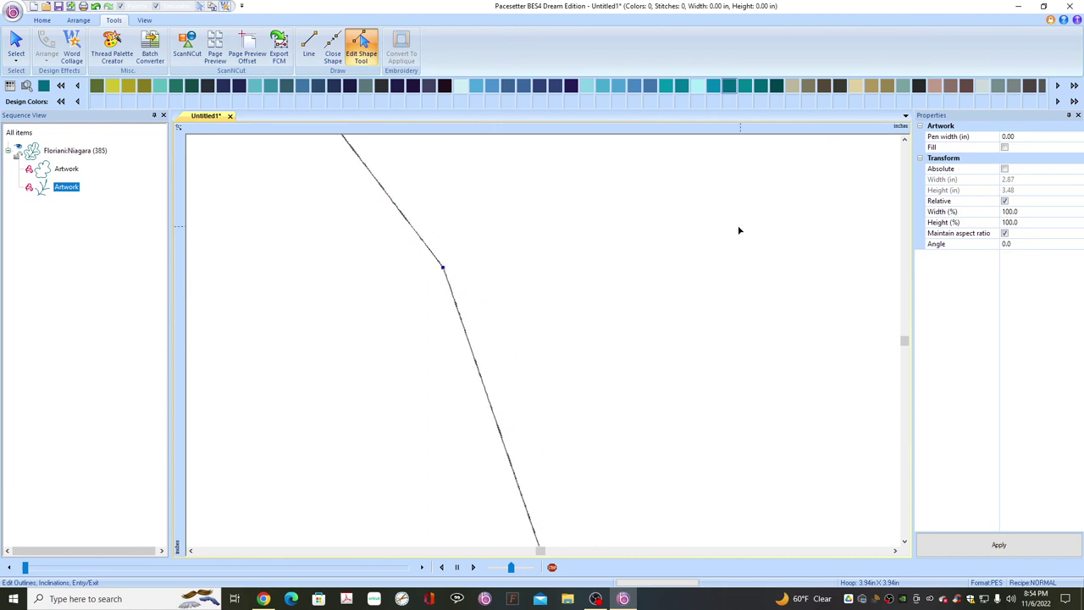
Align the doubled path points beside the lower junction, where the lower-right vein begins, onto one spot
mouse_move(904, 542)
left_mouse_down()
mouse_move(896, 550)
mouse_move(904, 542)
left_mouse_up()
scroll(807, 428, "up", 3)
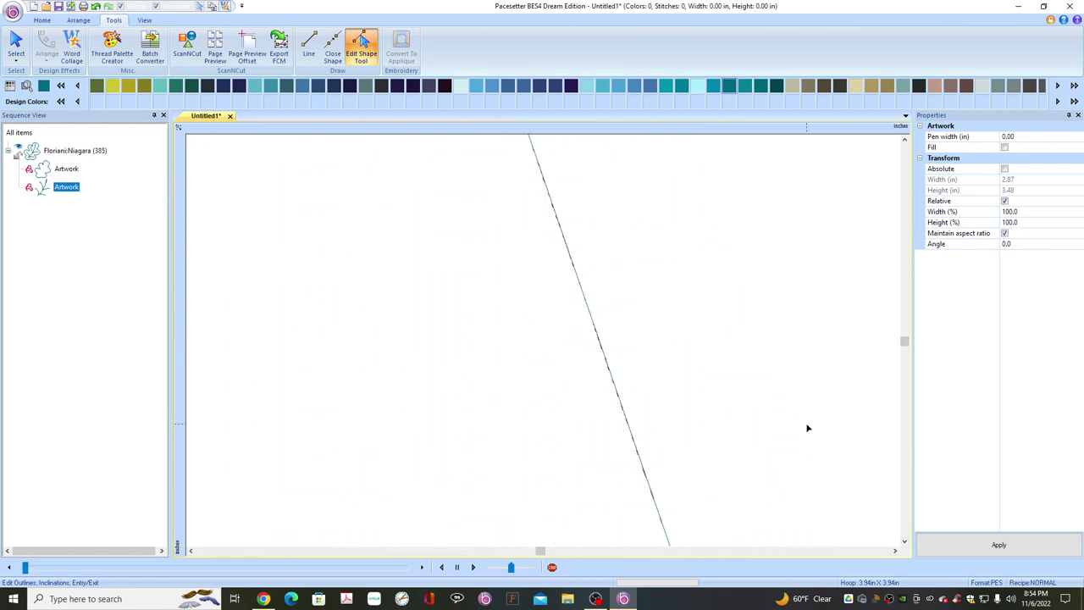
scroll(807, 428, "up", 1)
scroll(807, 427, "up", 3)
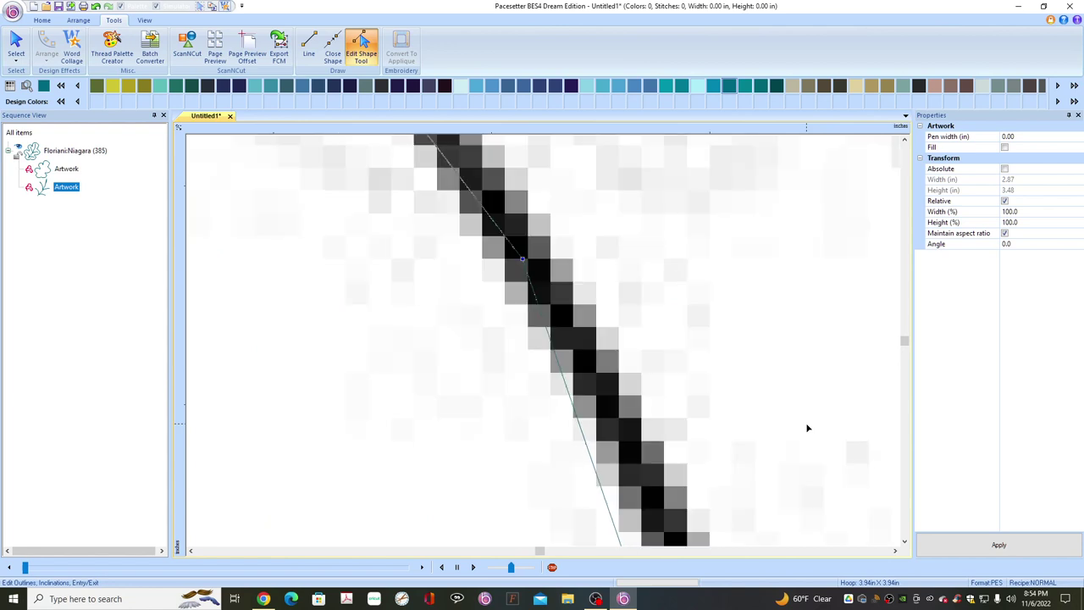
left_click_drag(895, 550, 905, 543)
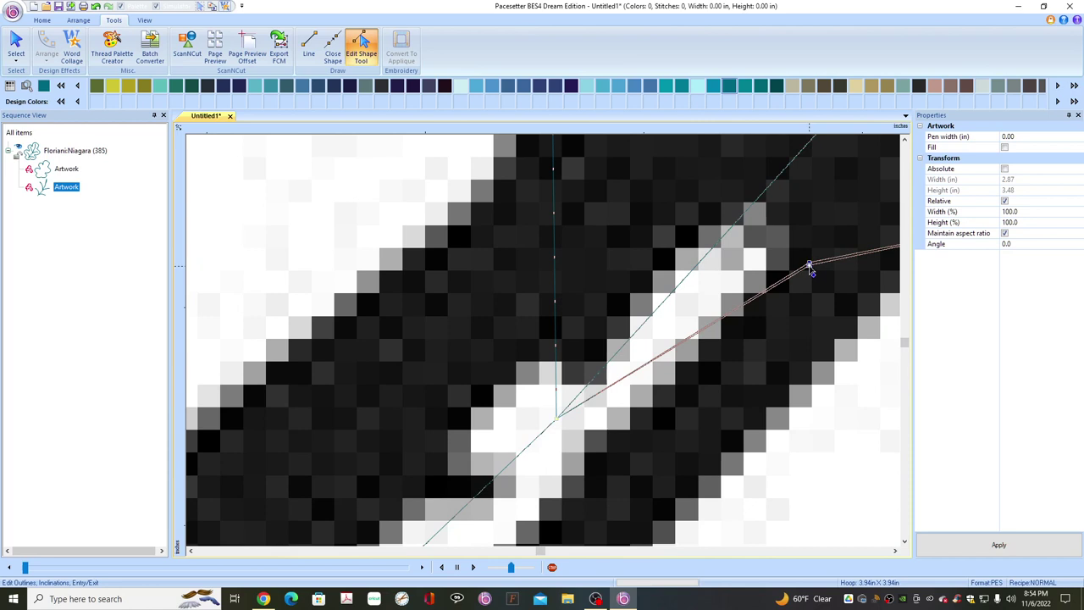
left_click(808, 264)
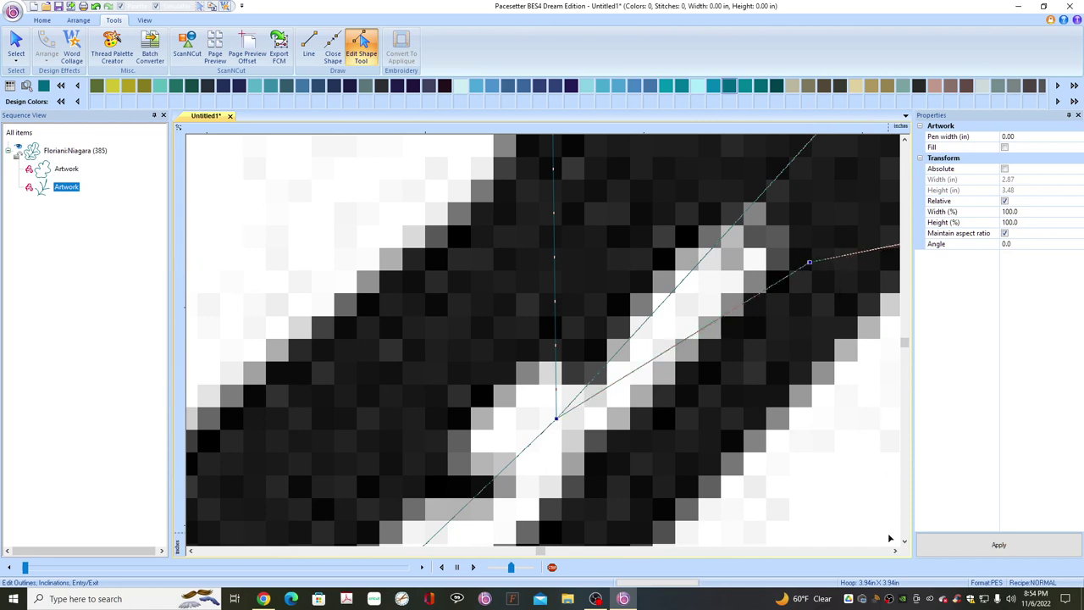
Align the doubled path points along the lower-right vein out to its tip so the lines coincide
scroll(890, 538, "right", 2)
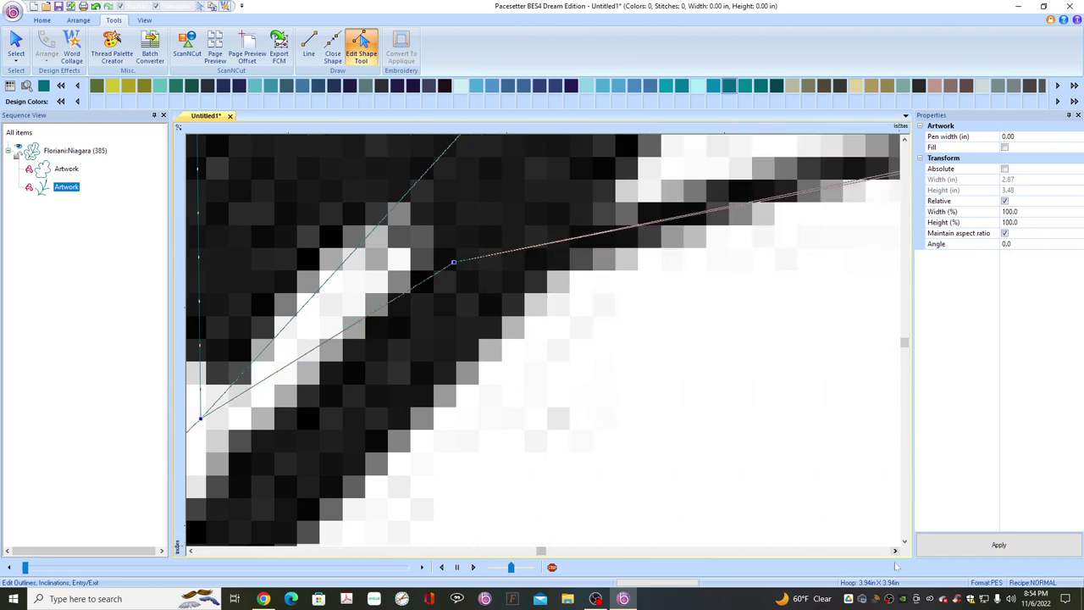
scroll(770, 480, "down", 4)
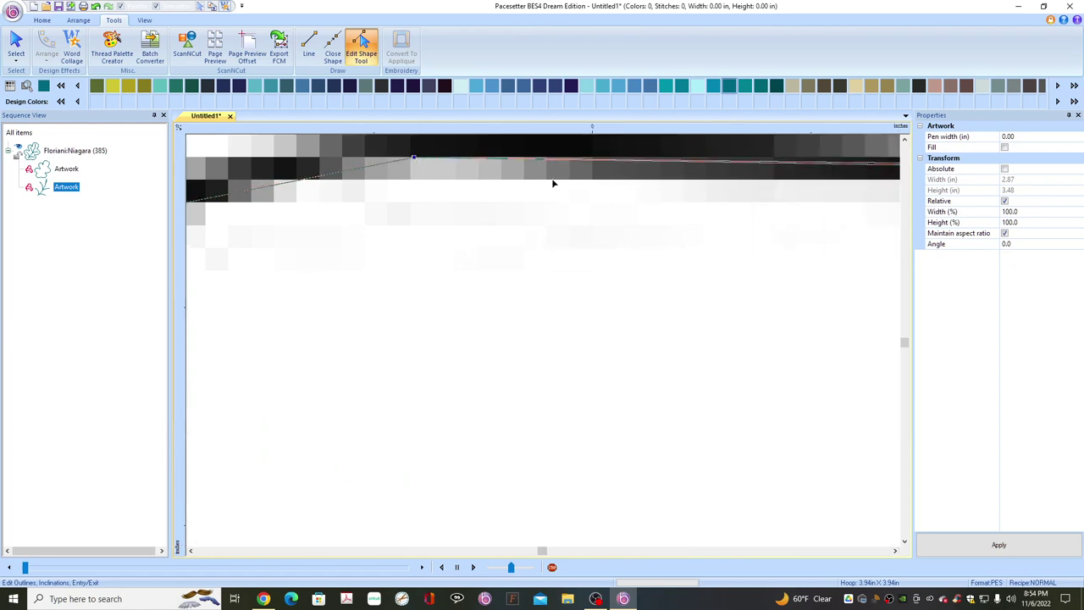
scroll(886, 548, "right", 3)
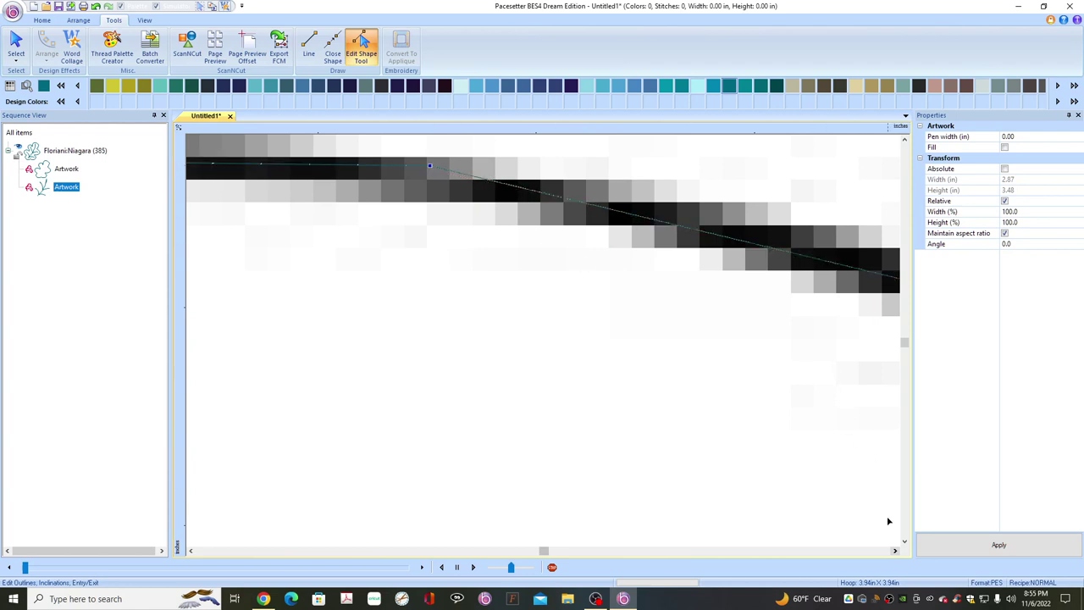
scroll(895, 551, "up", 3)
scroll(895, 552, "left", 3)
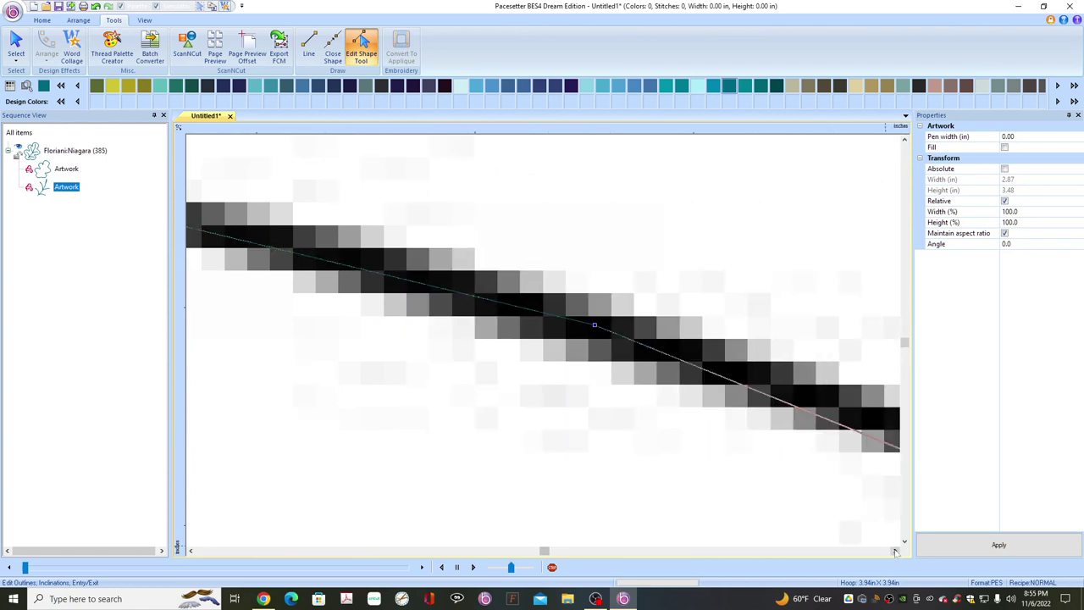
left_click(895, 551)
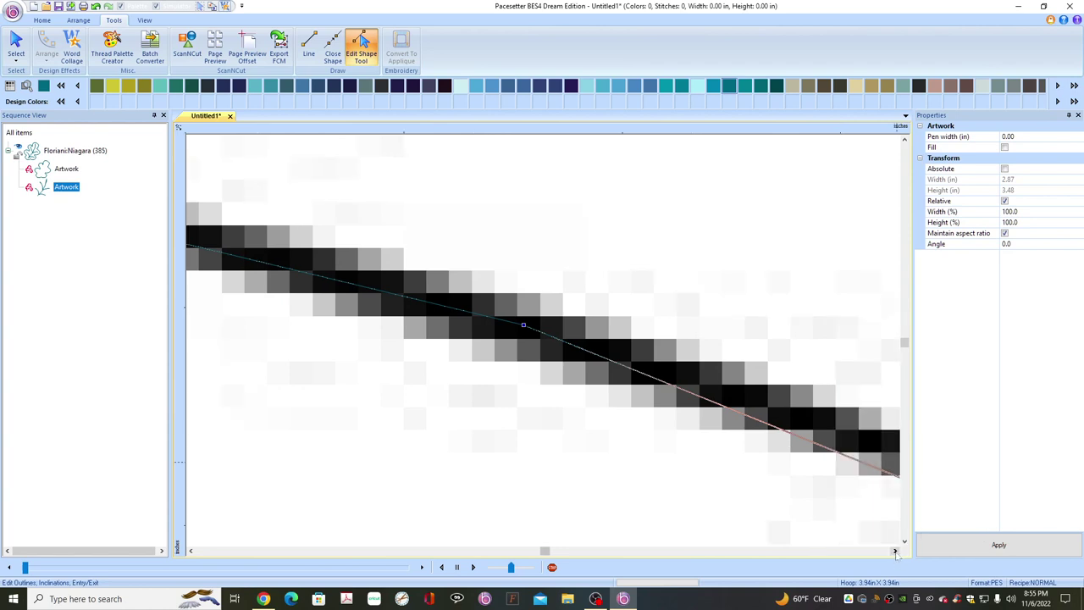
left_click(895, 552)
left_click(905, 542)
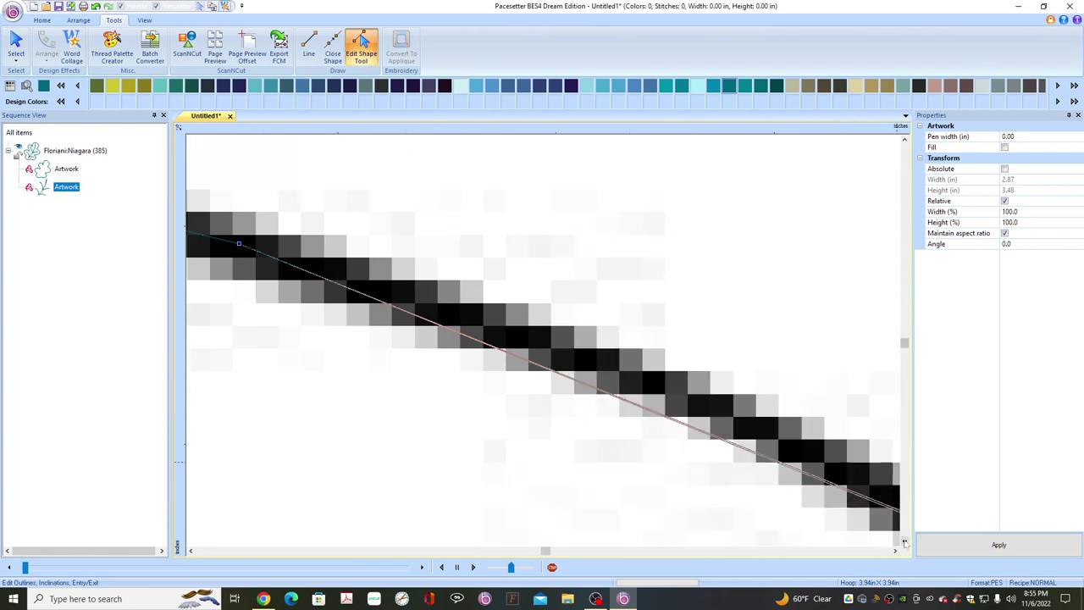
left_click(905, 541)
left_click(895, 551)
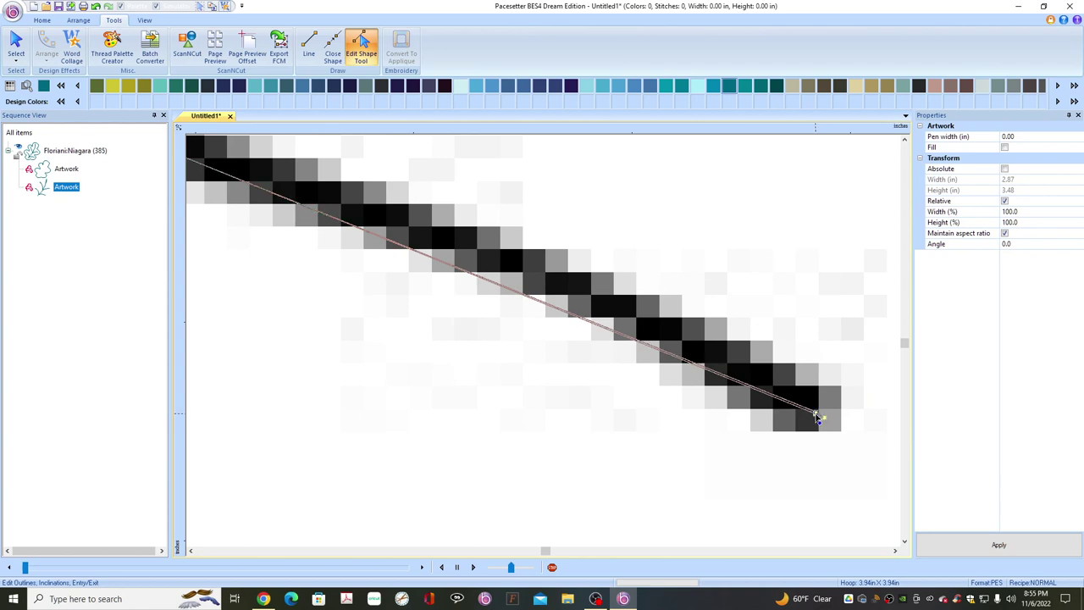
left_click(817, 417)
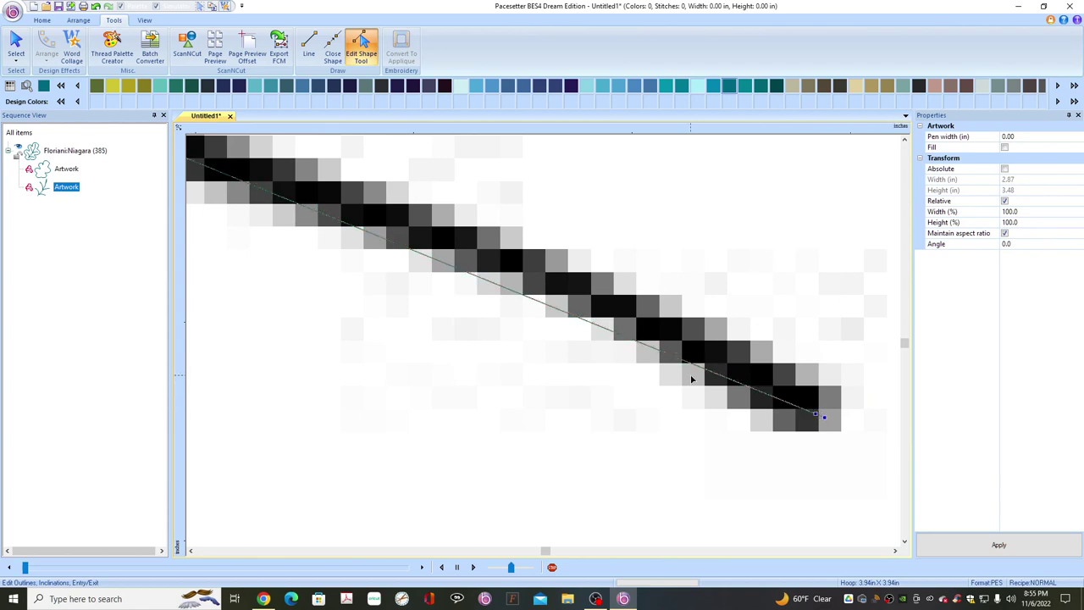
Align the doubled path points on the central vein just above the lower junction so the lines coincide
scroll(691, 379, "down", 5)
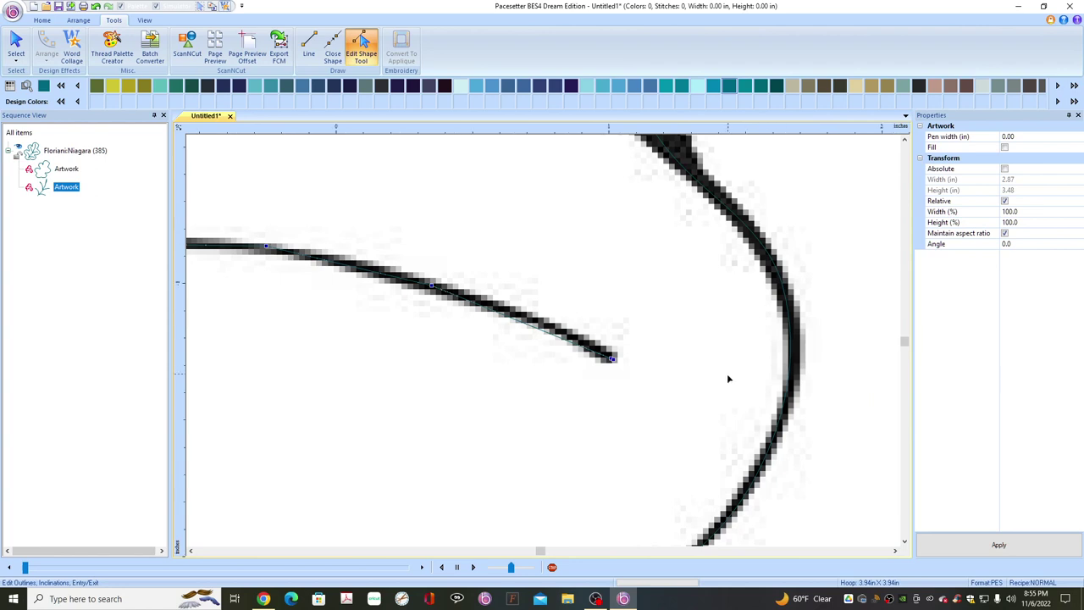
scroll(727, 378, "down", 2)
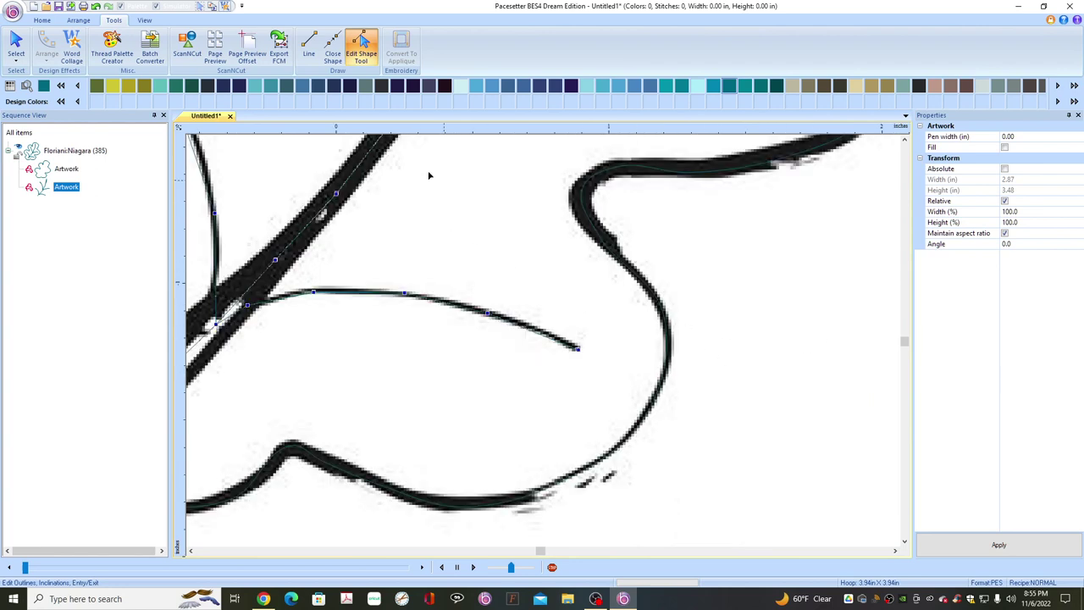
left_click(42, 21)
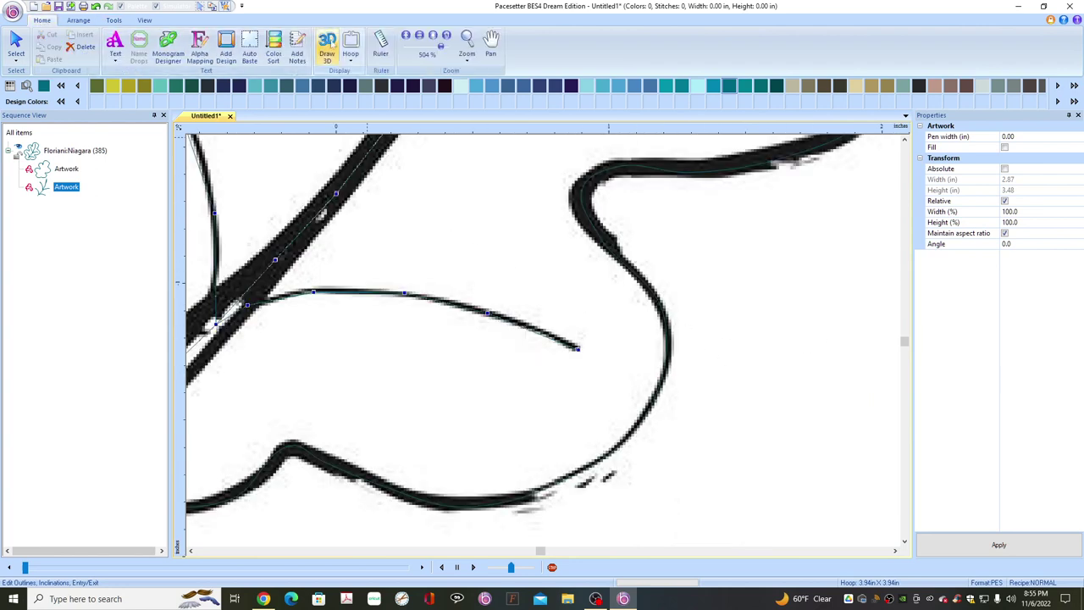
left_click(467, 44)
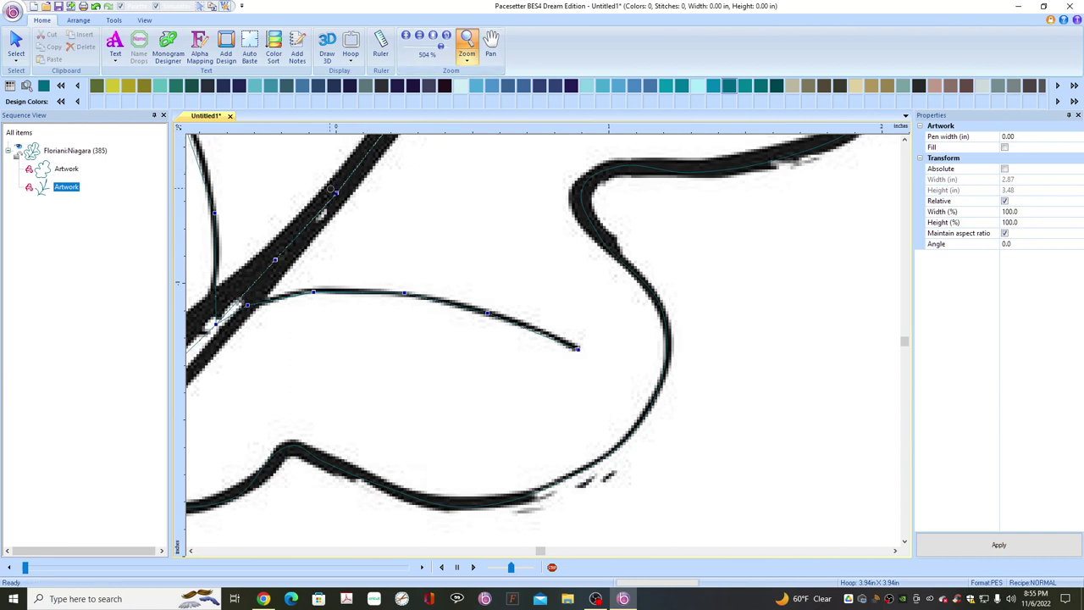
left_click_drag(333, 191, 361, 213)
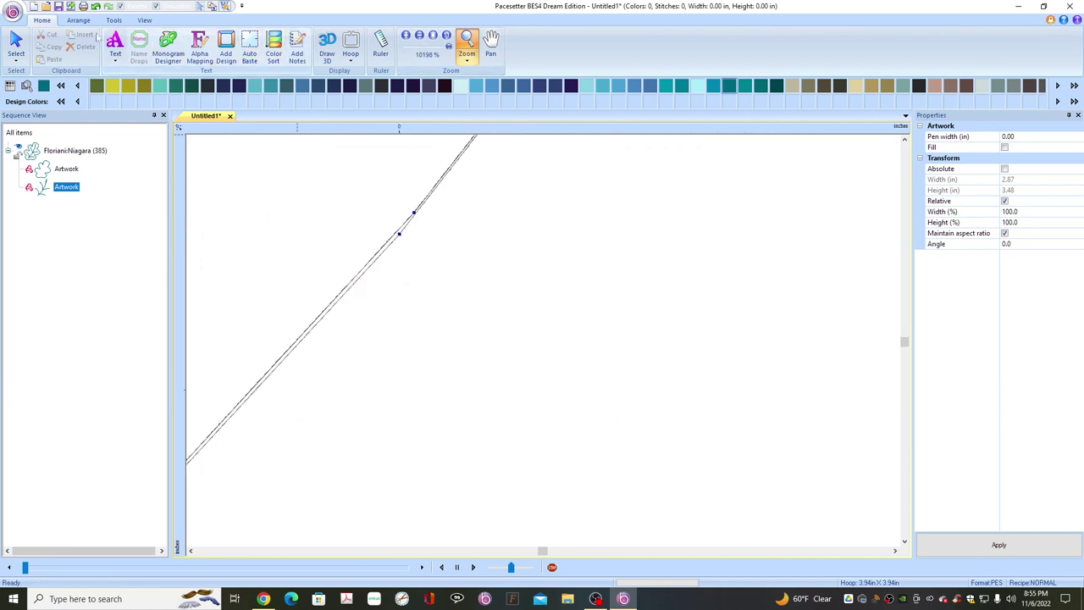
left_click(113, 20)
left_click(361, 44)
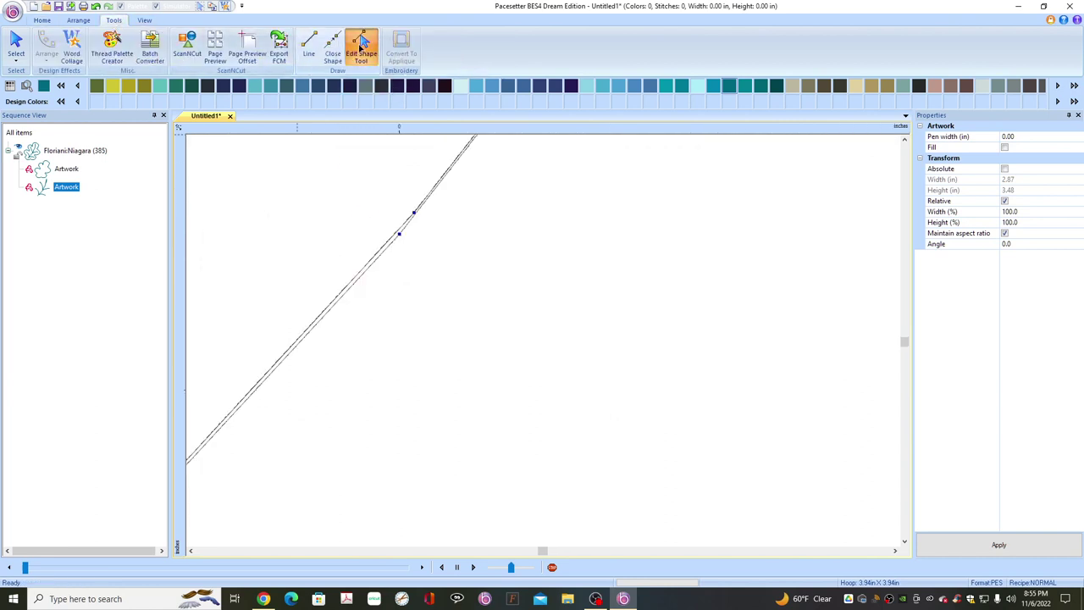
left_click(415, 213)
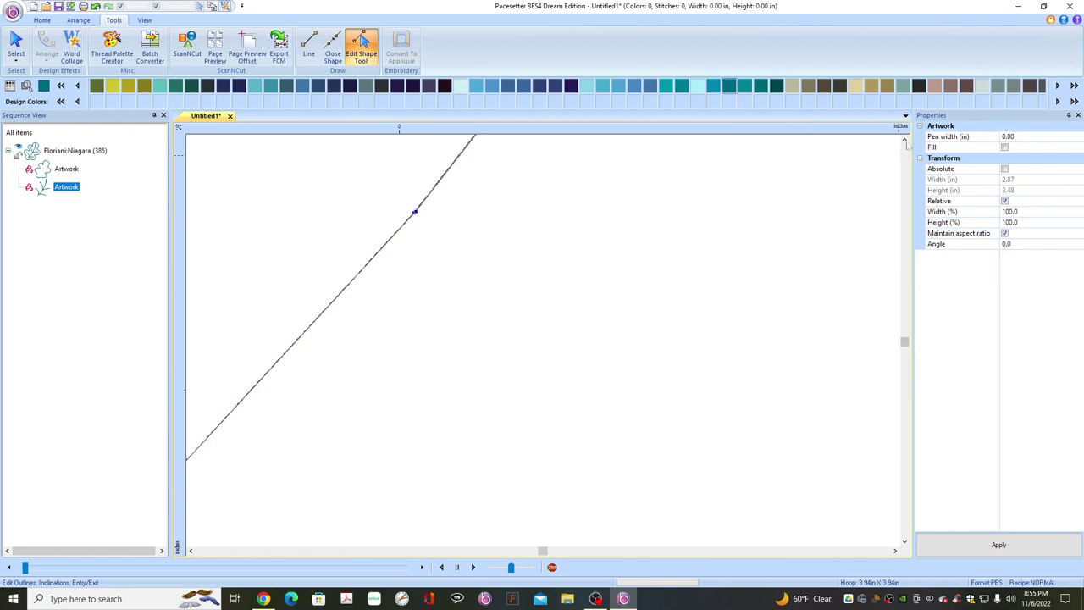
Bring the next pair of separated path points further up the central vein together onto one spot
left_click(904, 140)
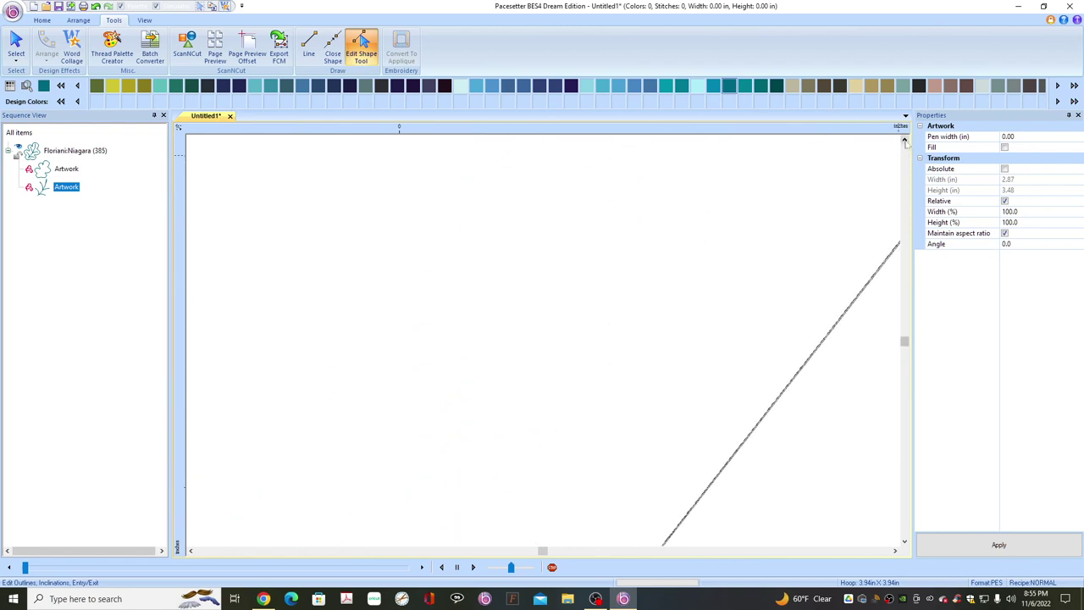
left_click(894, 550)
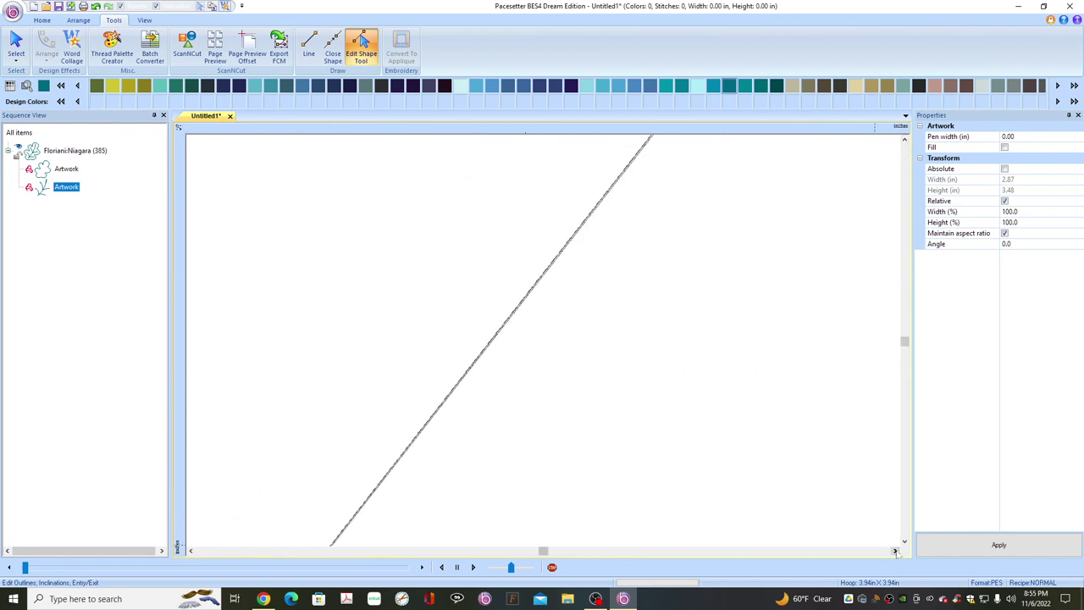
left_click(904, 141)
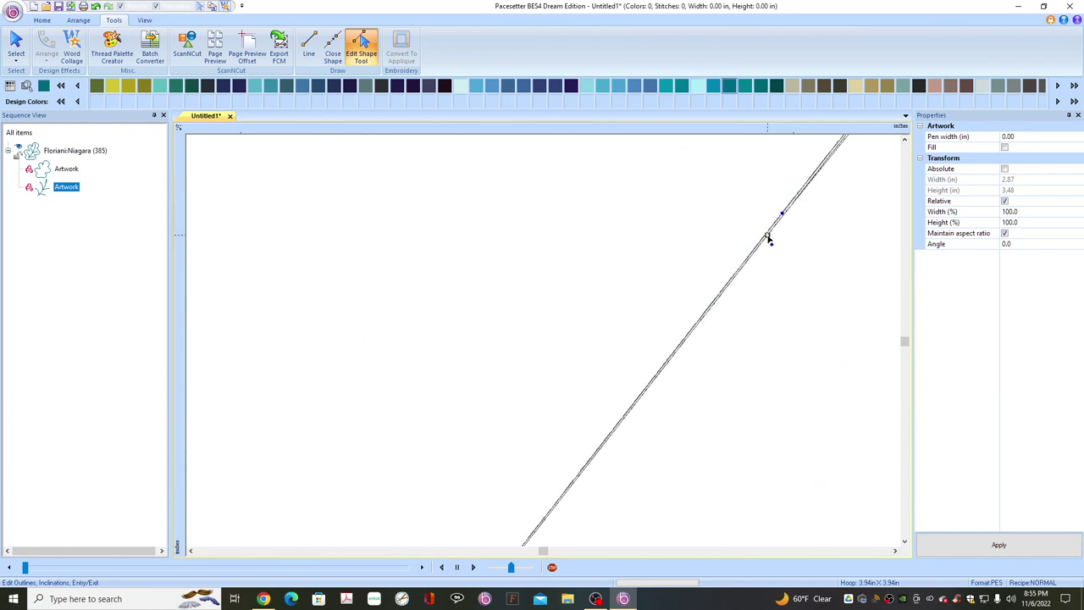
left_click(768, 238)
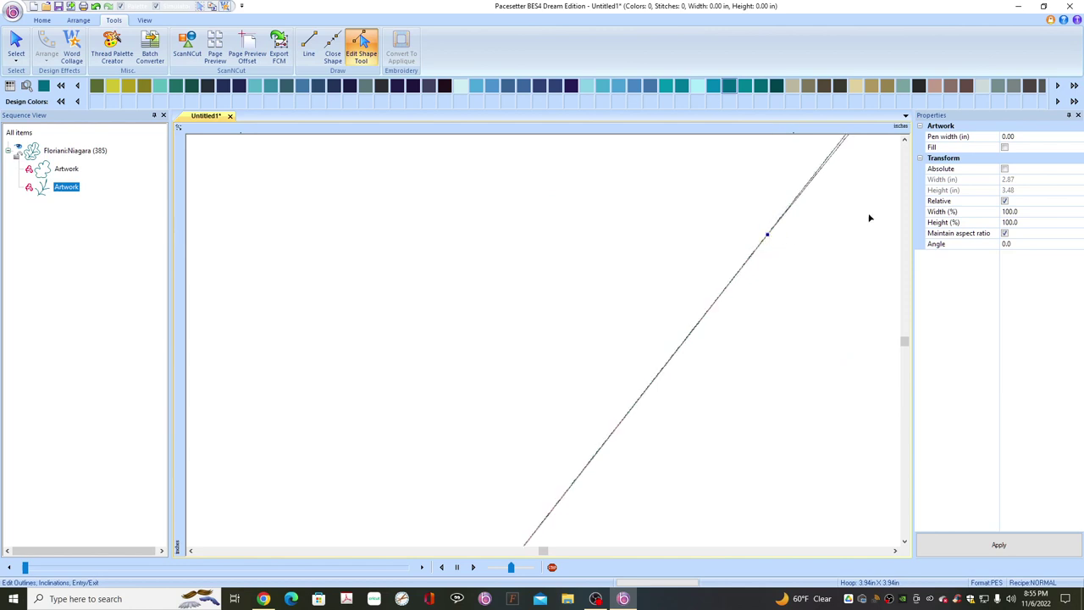
Gather the four separated path points at the upper junction, where the central vein splits into three branches, onto one spot
left_click(904, 141)
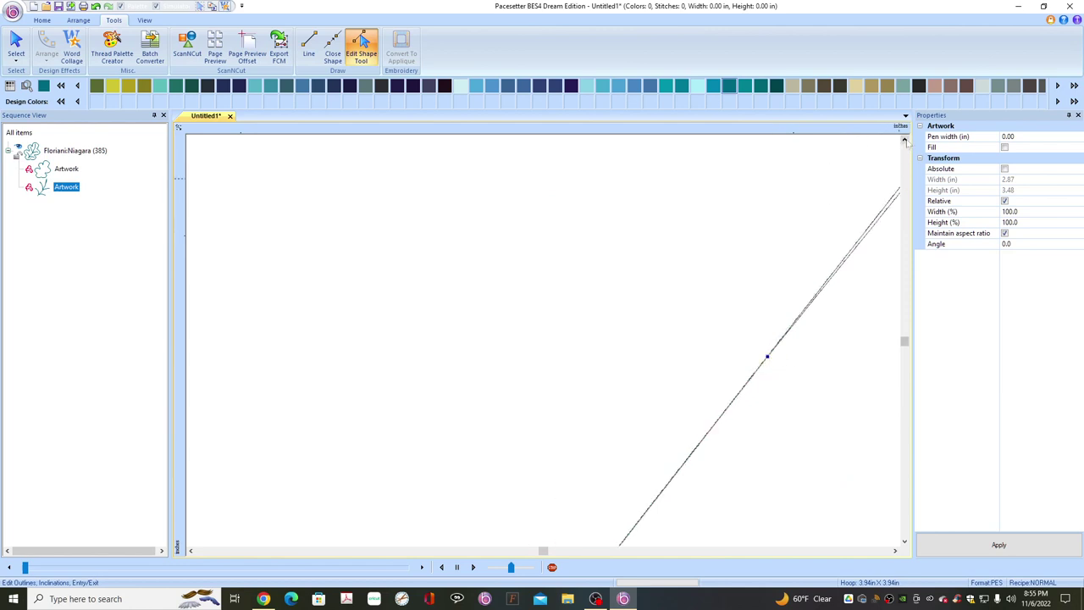
left_click(895, 550)
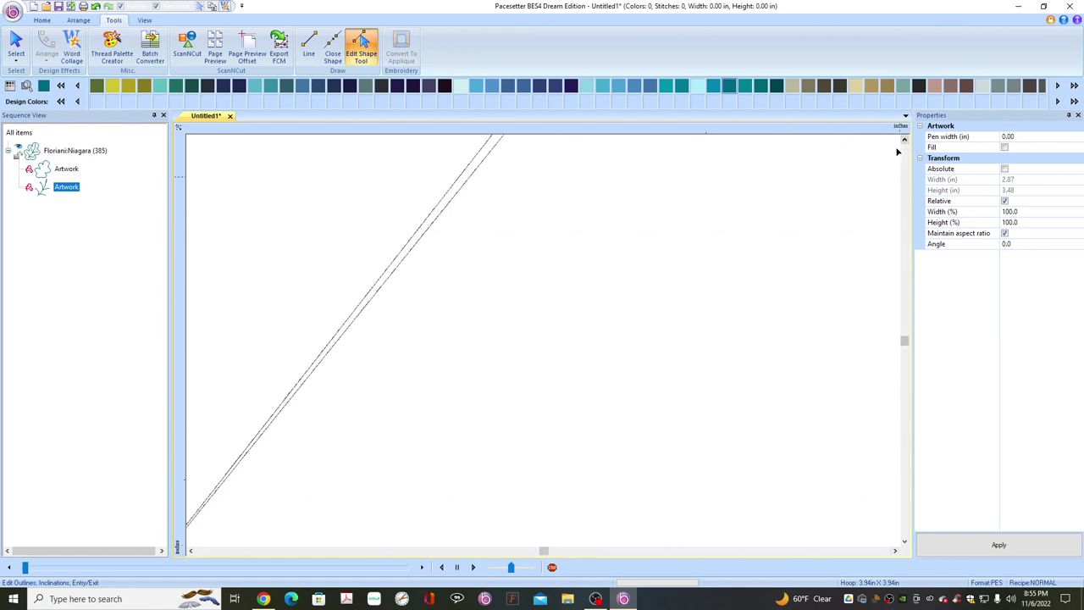
left_click(902, 142)
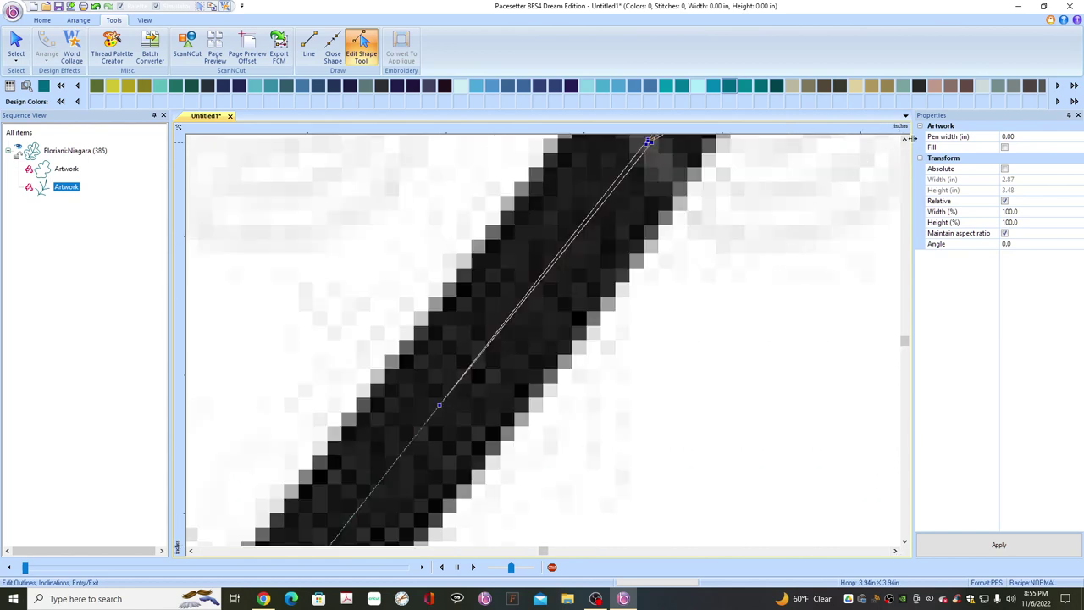
left_click(904, 139)
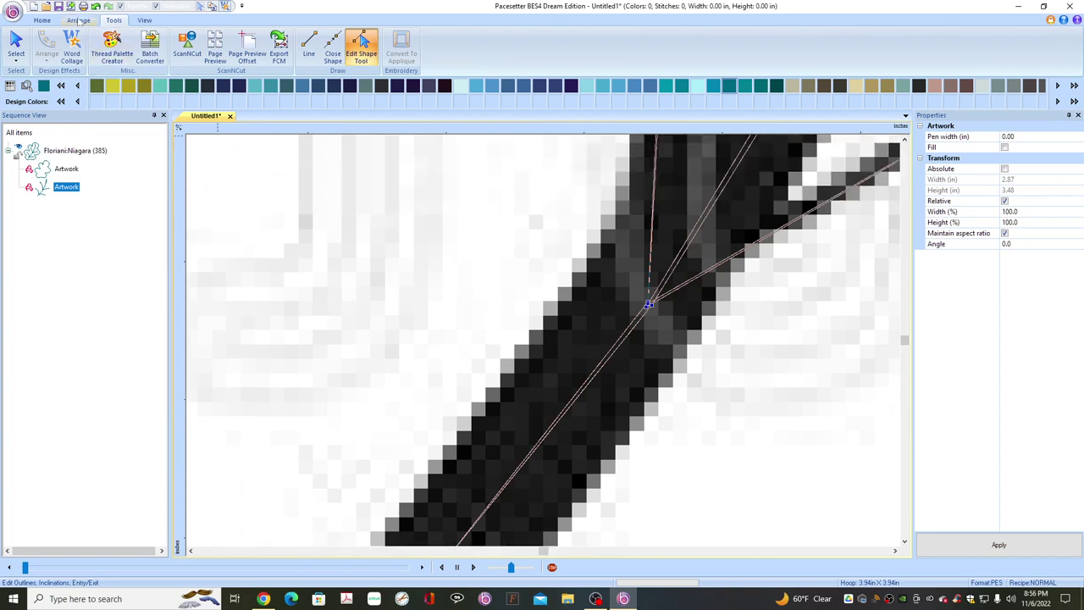
left_click(41, 20)
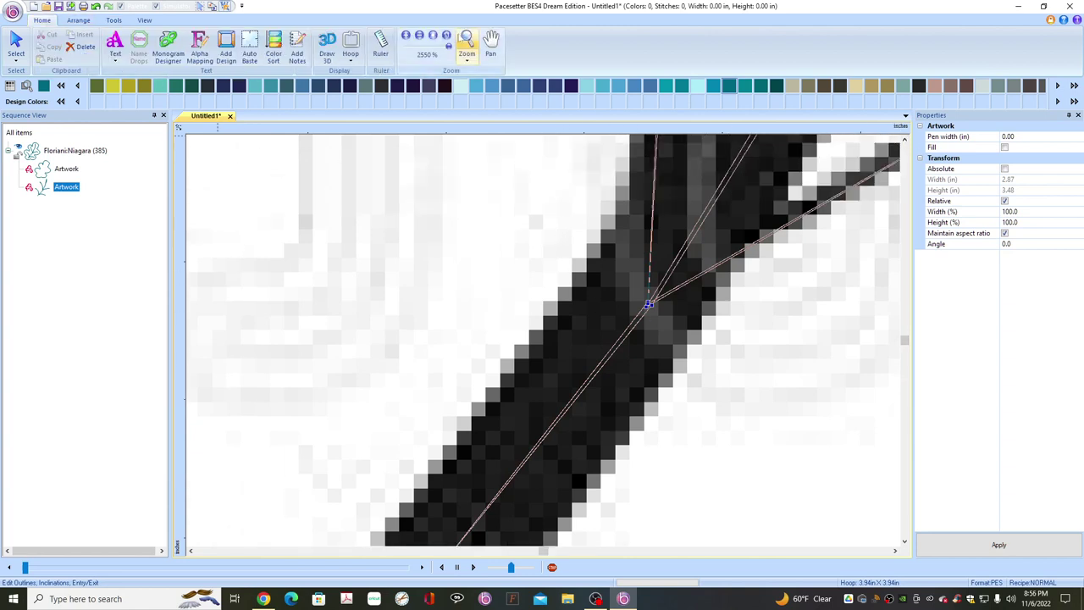
left_click(467, 47)
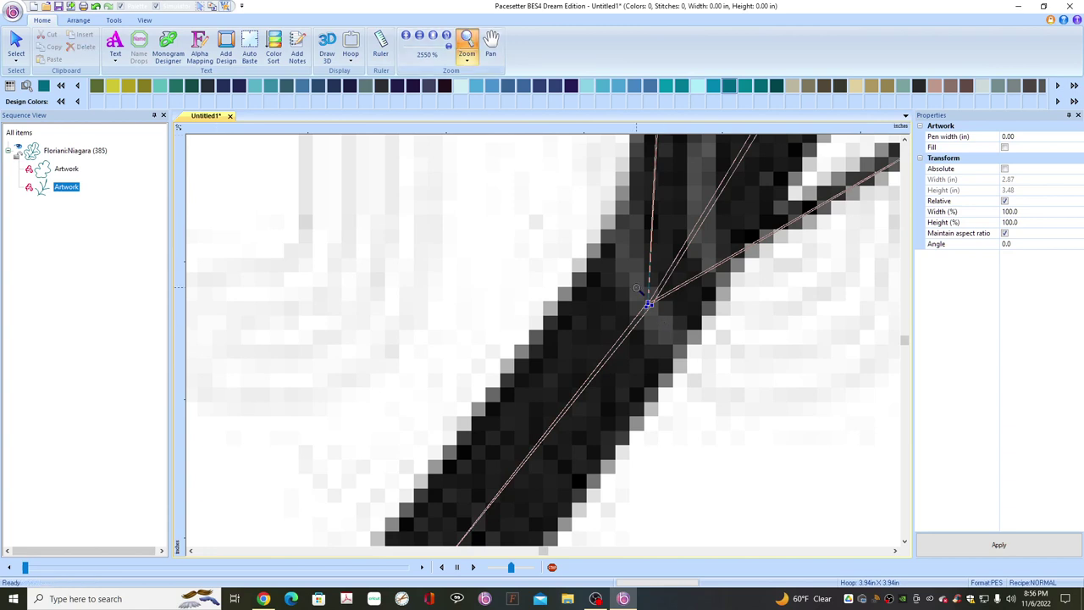
left_click_drag(636, 288, 684, 334)
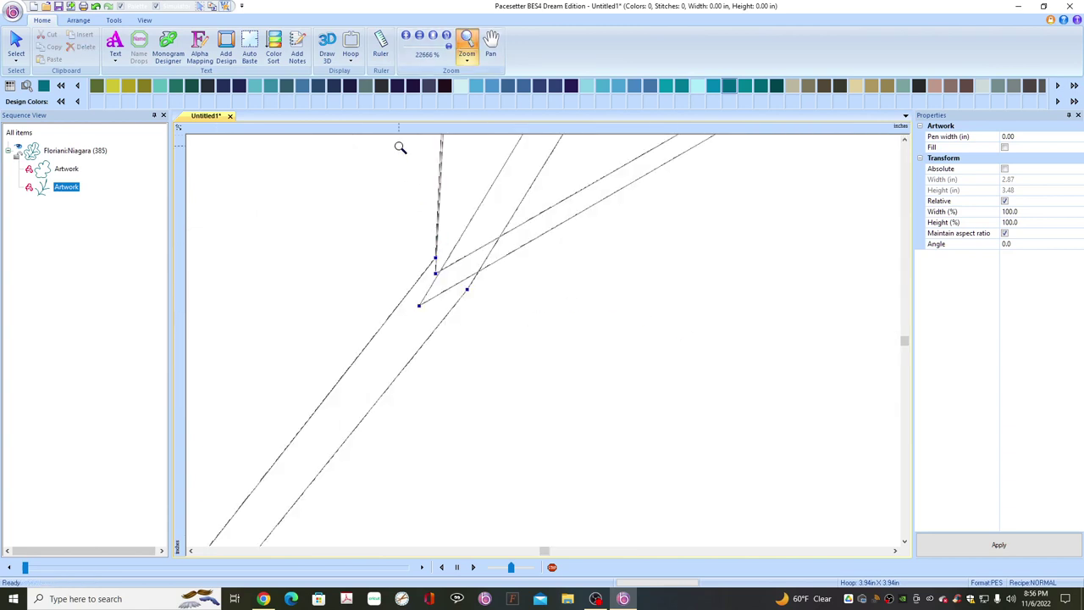
left_click(114, 20)
left_click(361, 47)
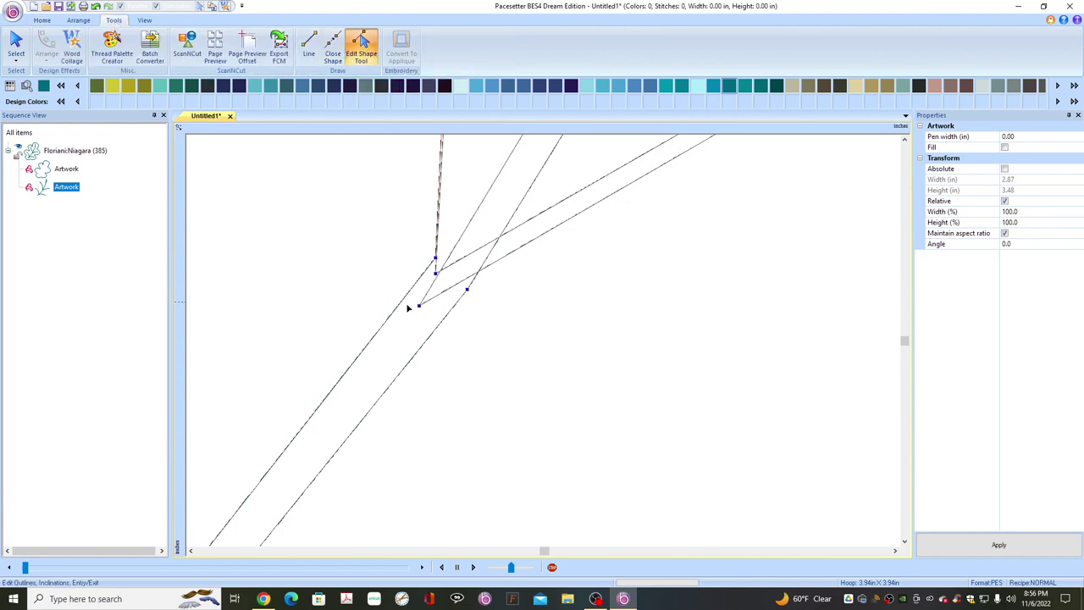
left_click_drag(468, 293, 418, 305)
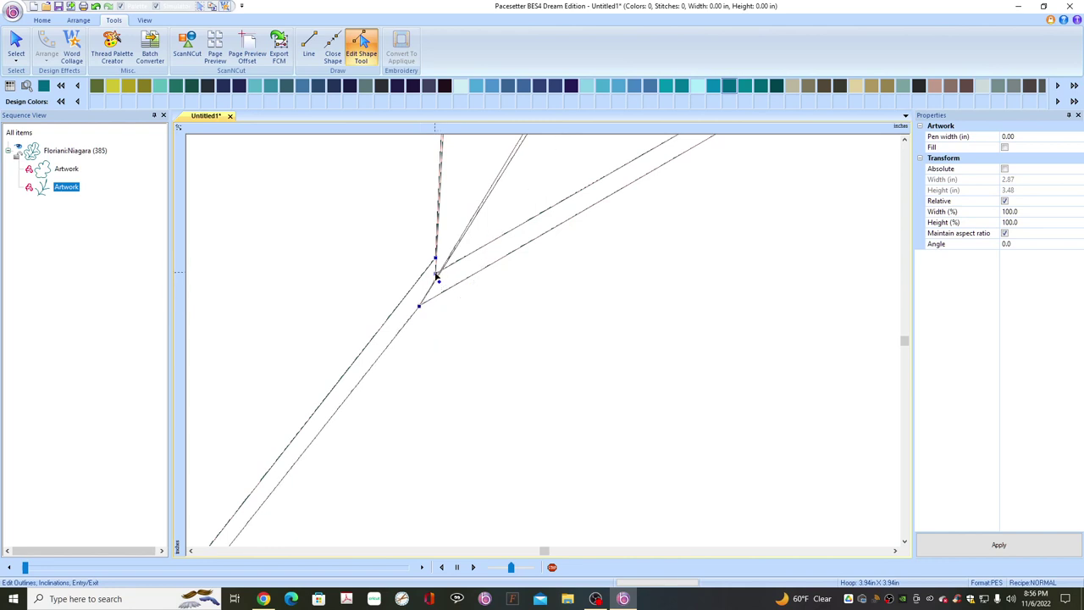
left_click(420, 307)
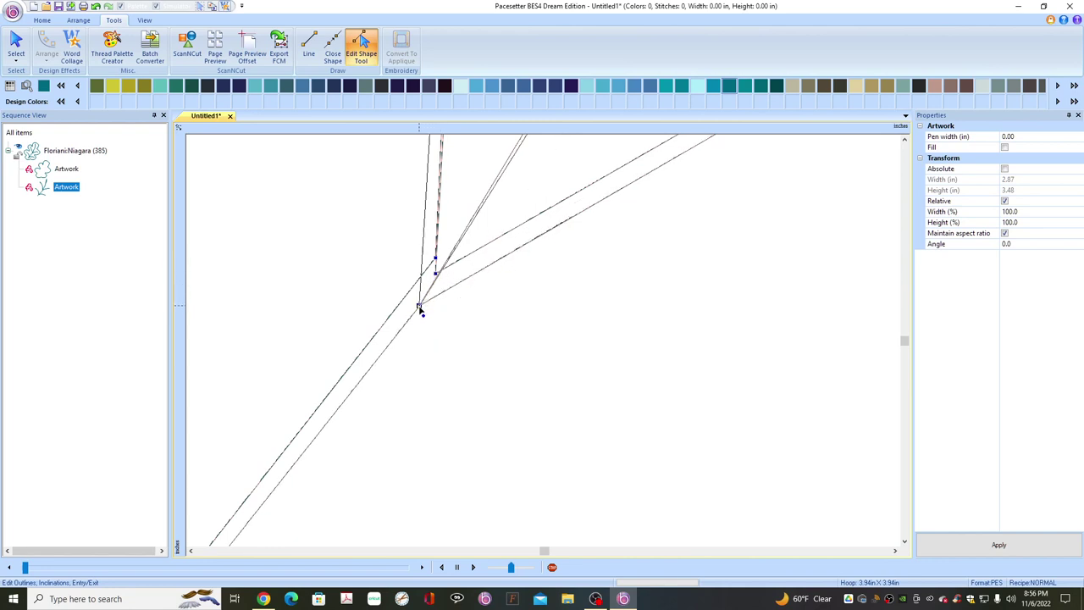
left_click(436, 260)
left_click_drag(432, 270, 421, 301)
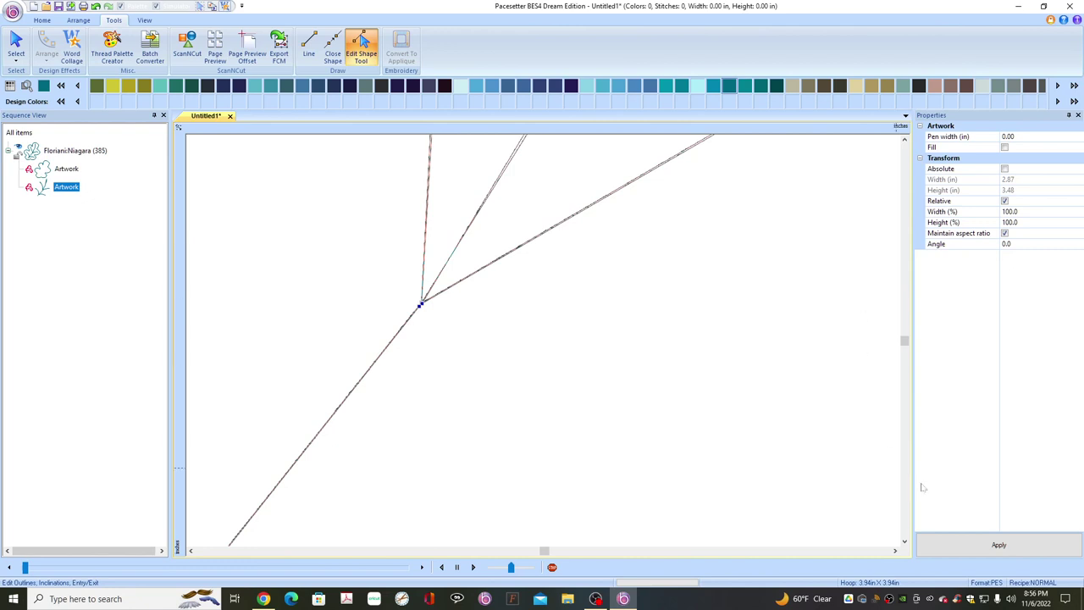
Align the first pair of doubled path points along the right branch above the upper junction
left_click(894, 550)
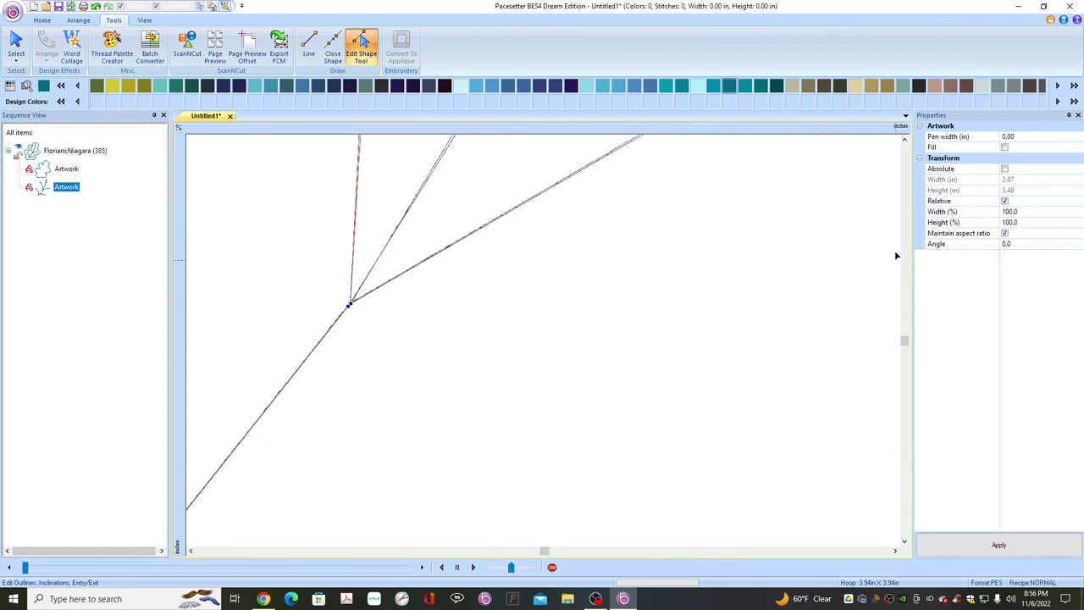
scroll(909, 146, "up", 3)
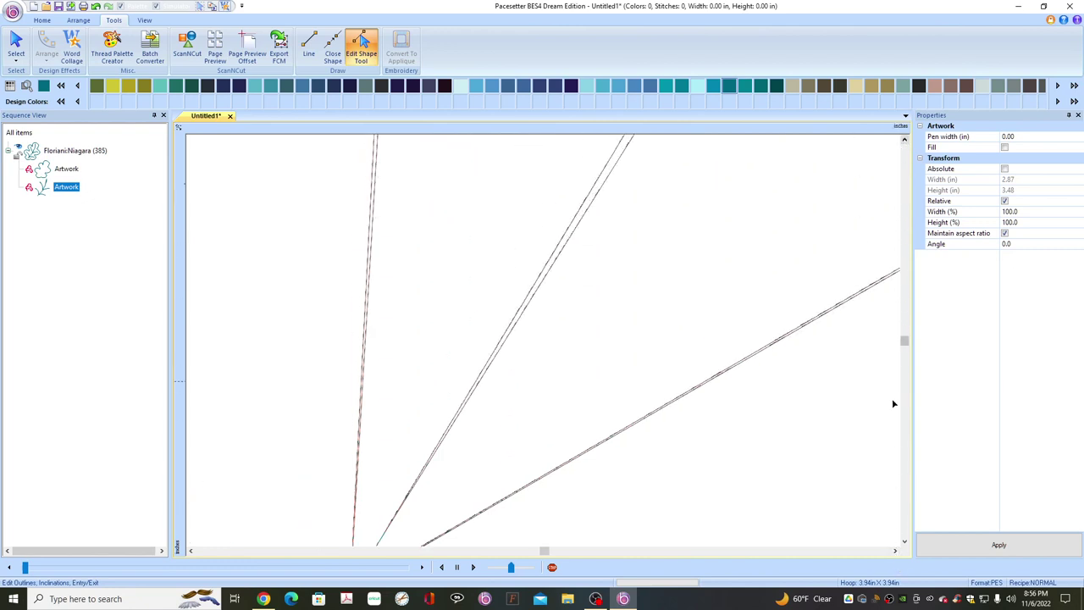
left_click_drag(896, 550, 896, 550)
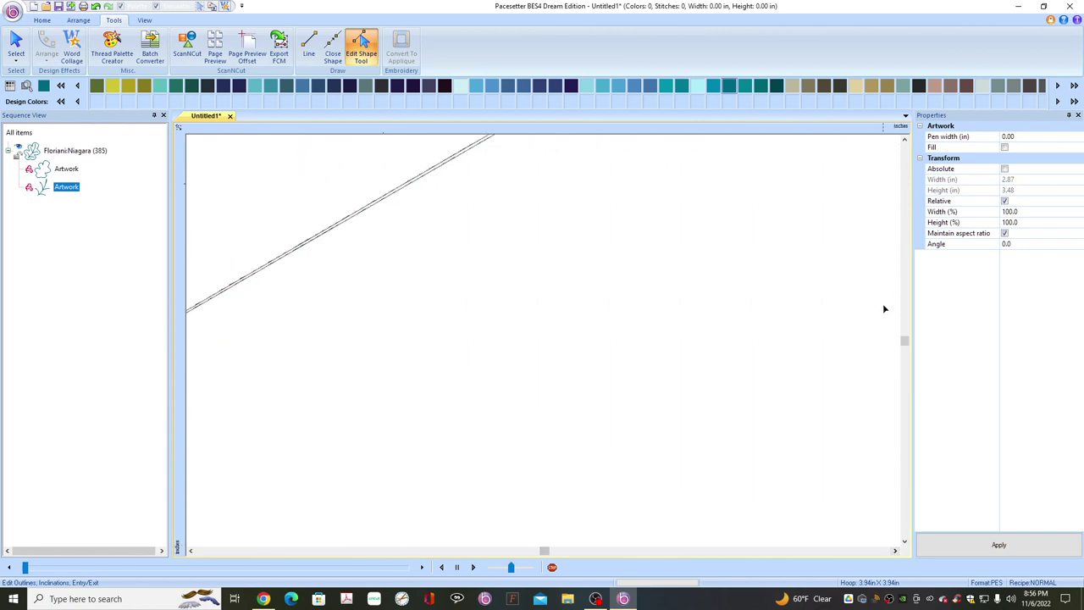
left_click_drag(905, 141, 905, 141)
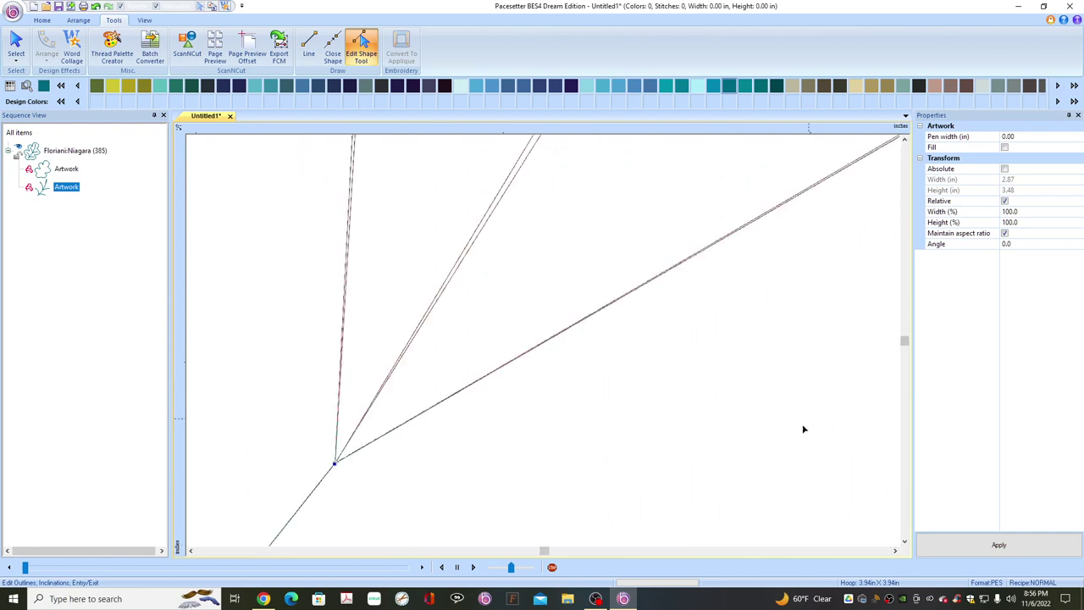
left_click_drag(894, 551, 894, 550)
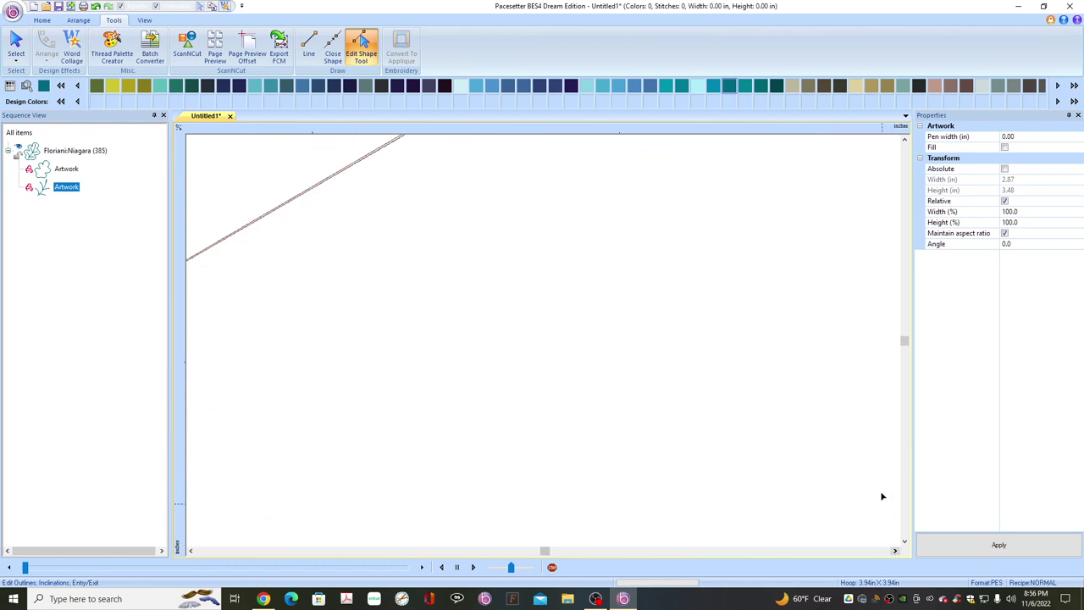
left_click_drag(904, 141, 904, 140)
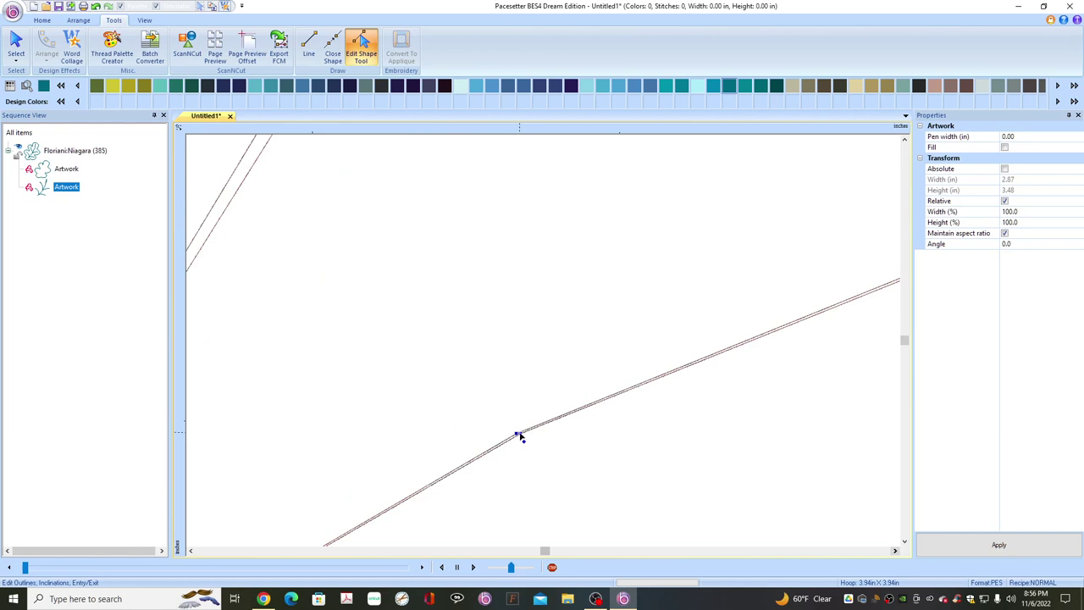
left_click_drag(519, 433, 515, 435)
Move the second pair of doubled path points along the right branch together so the lines coincide
left_click(900, 551)
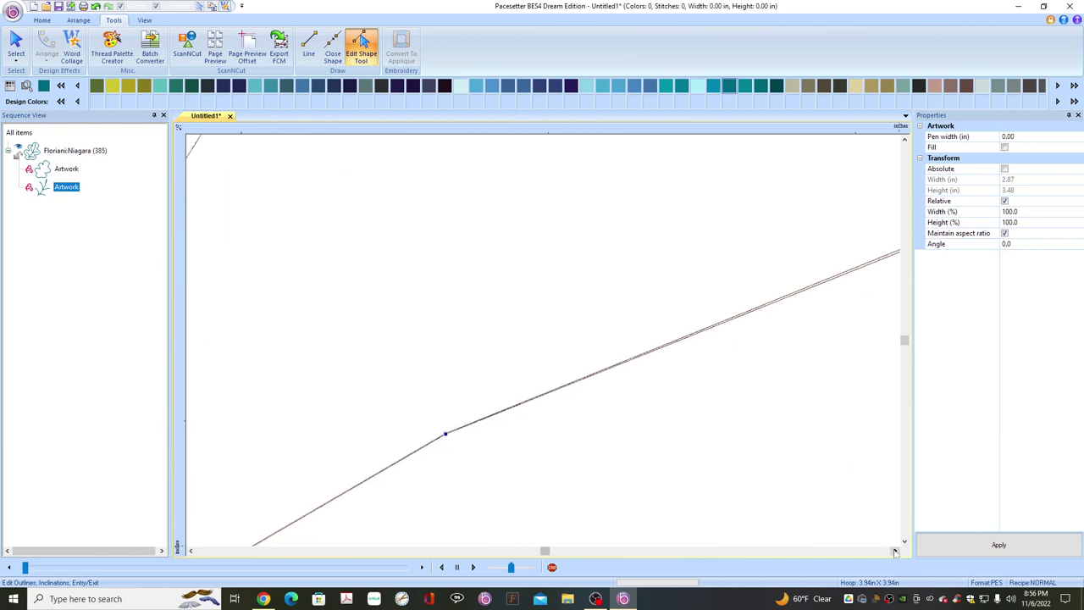
left_click(900, 551)
scroll(851, 484, "down", 2)
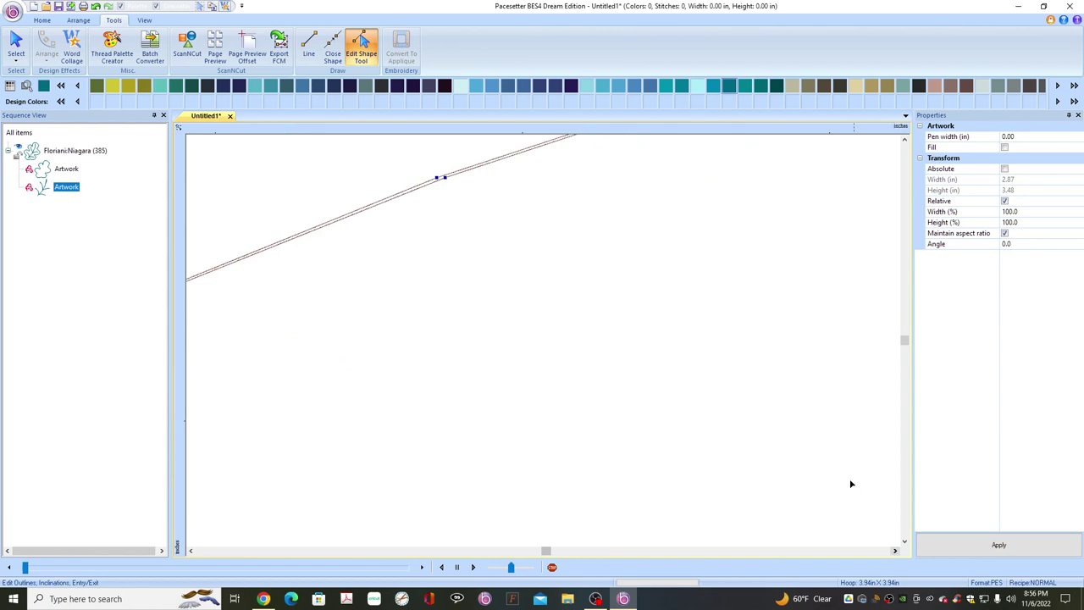
left_click(438, 180)
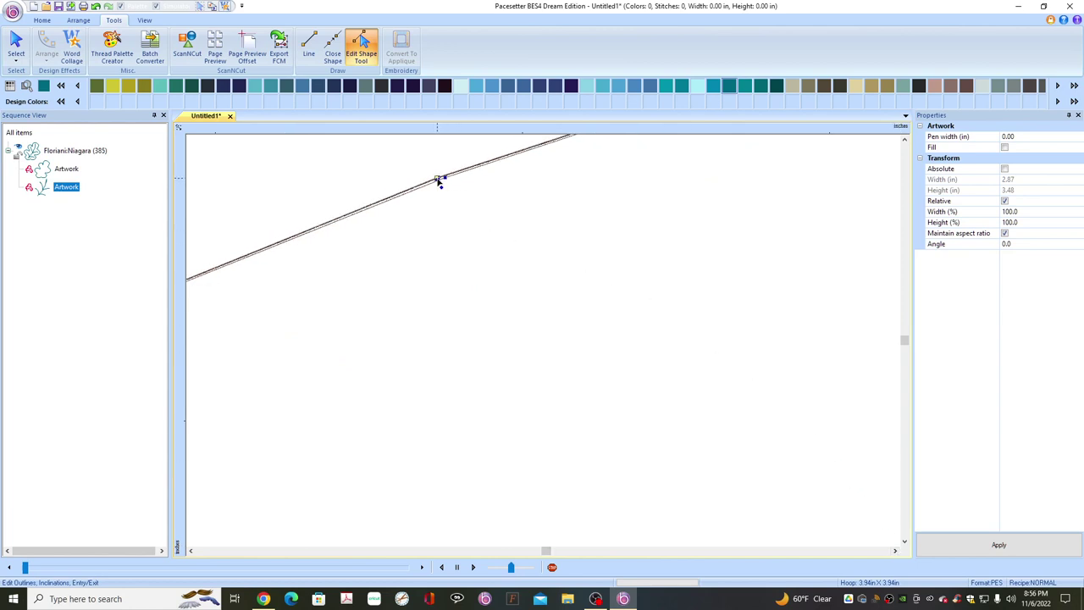
left_click(438, 179)
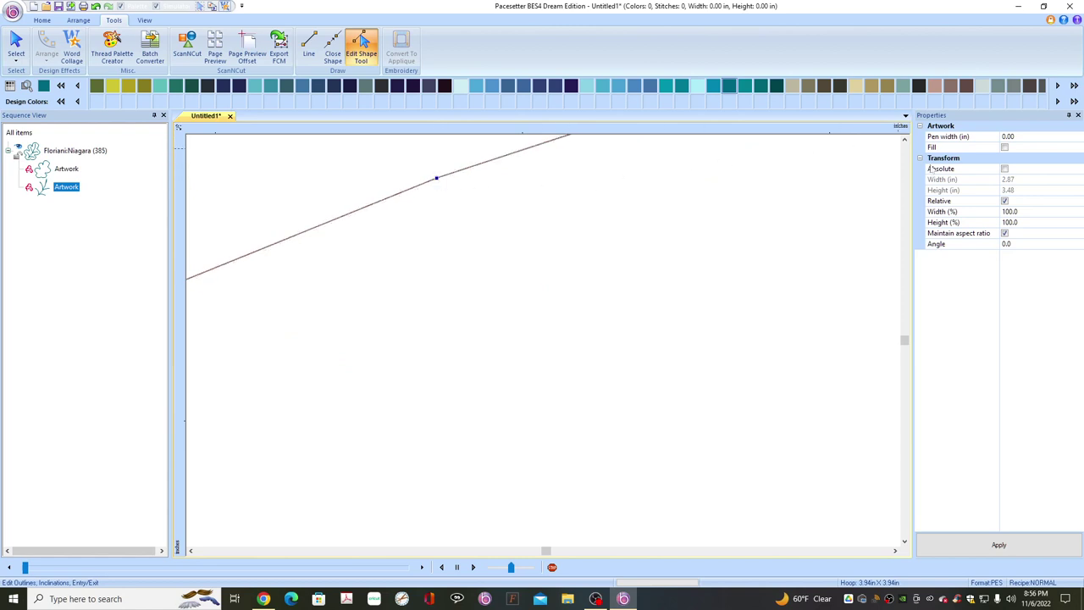
Bring the next pair of doubled path points further out along the right branch together onto one spot
key("Delete")
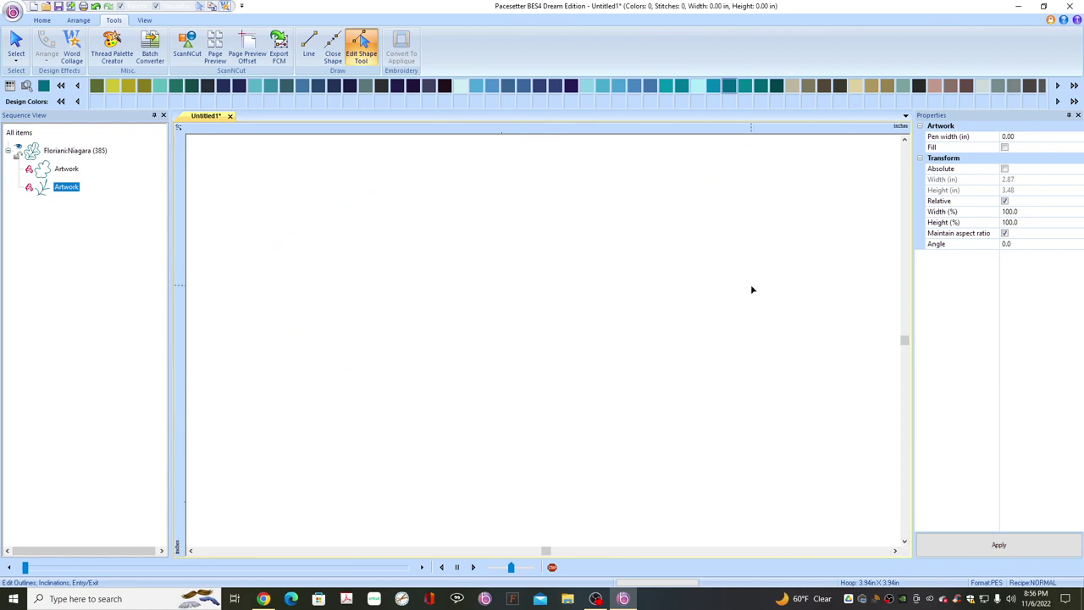
left_click(905, 142)
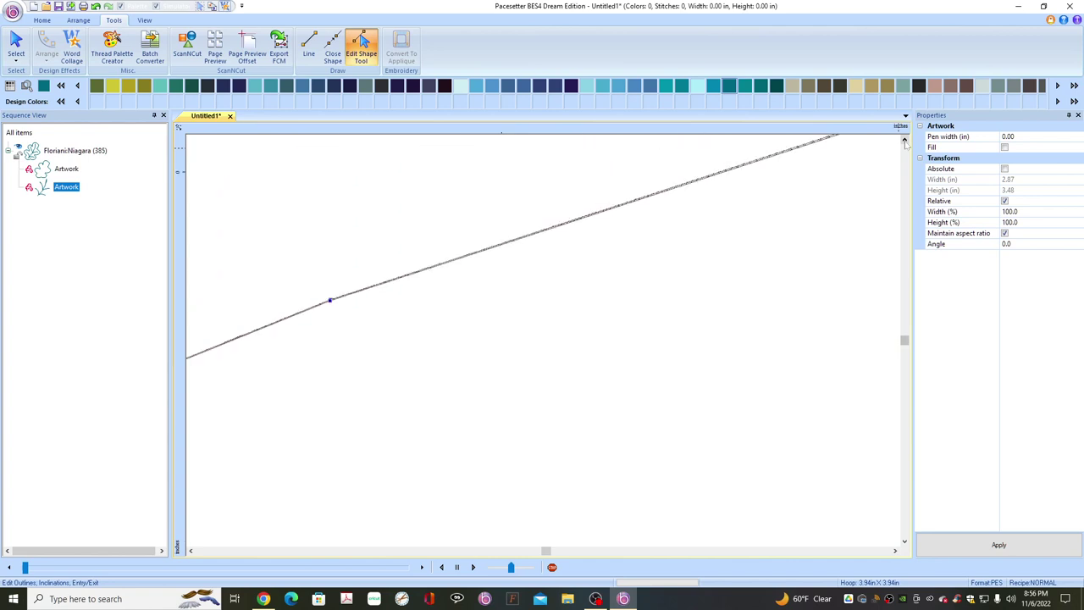
scroll(904, 513, "down", 3)
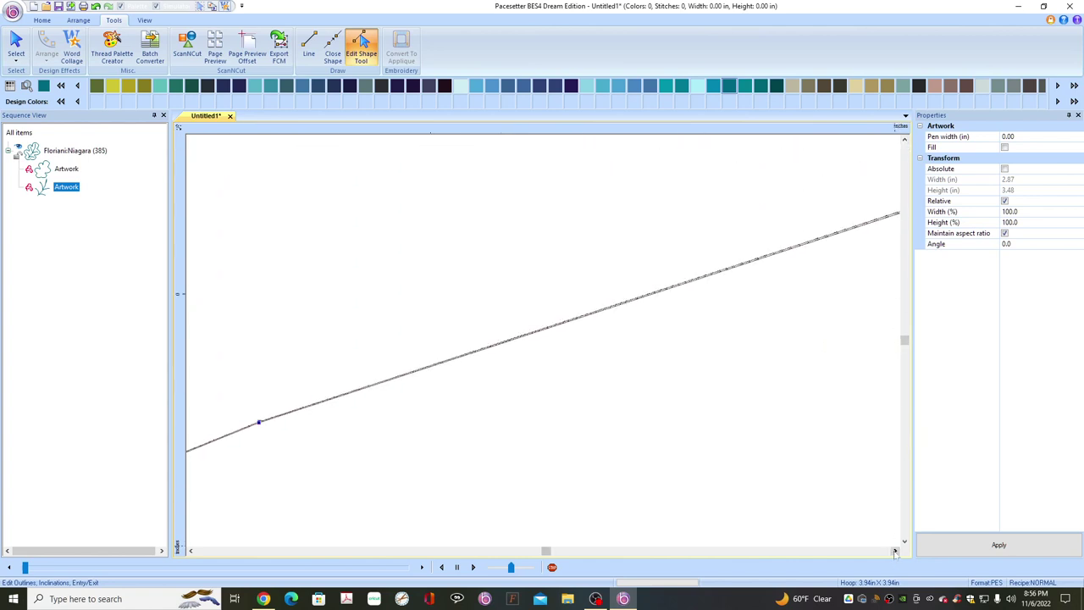
left_click(904, 143)
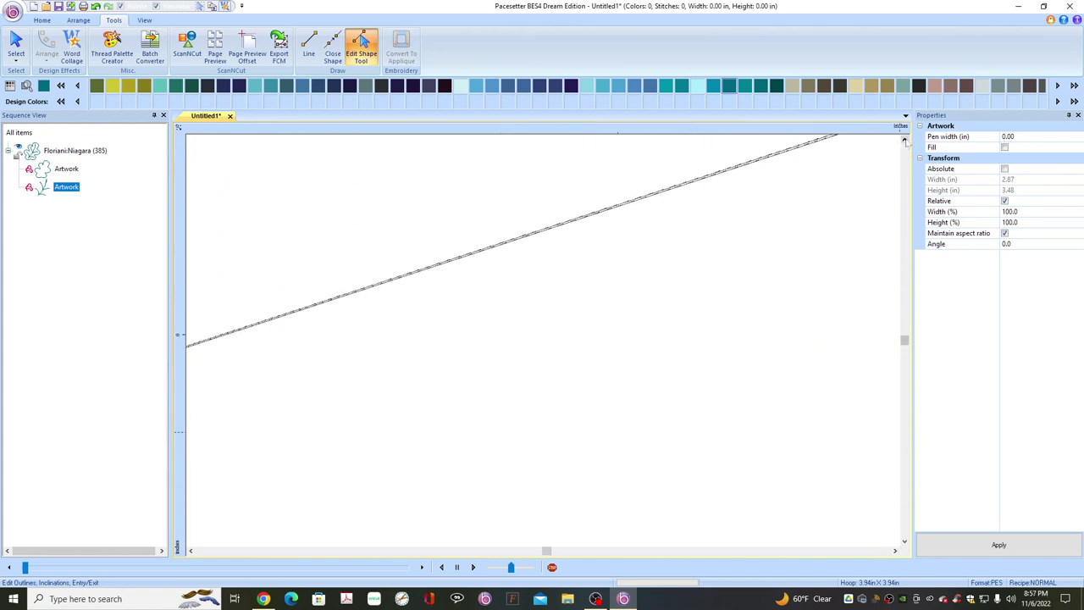
left_click(895, 552)
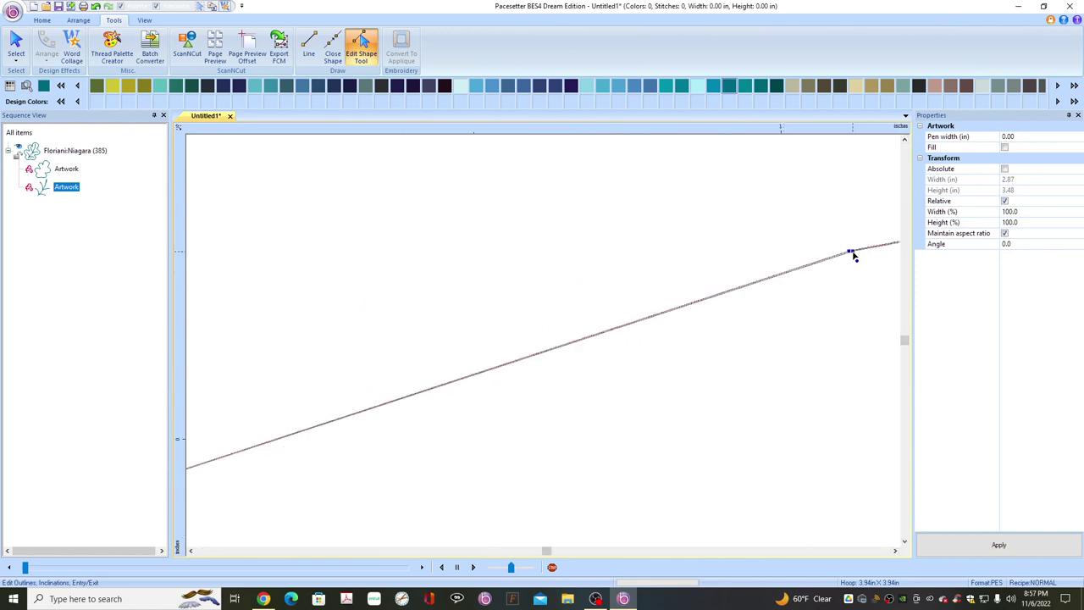
left_click(850, 253)
left_click(850, 253)
Bring the doubled path points on the central vein just above the upper junction together, and deselect the vein path
scroll(439, 487, "down", 2)
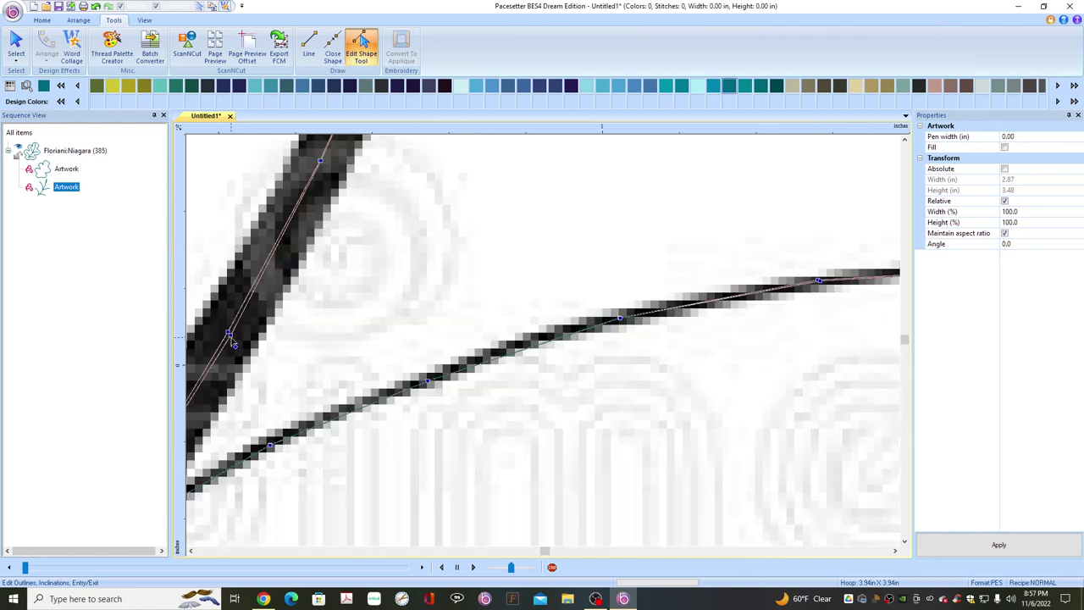
left_click(229, 333)
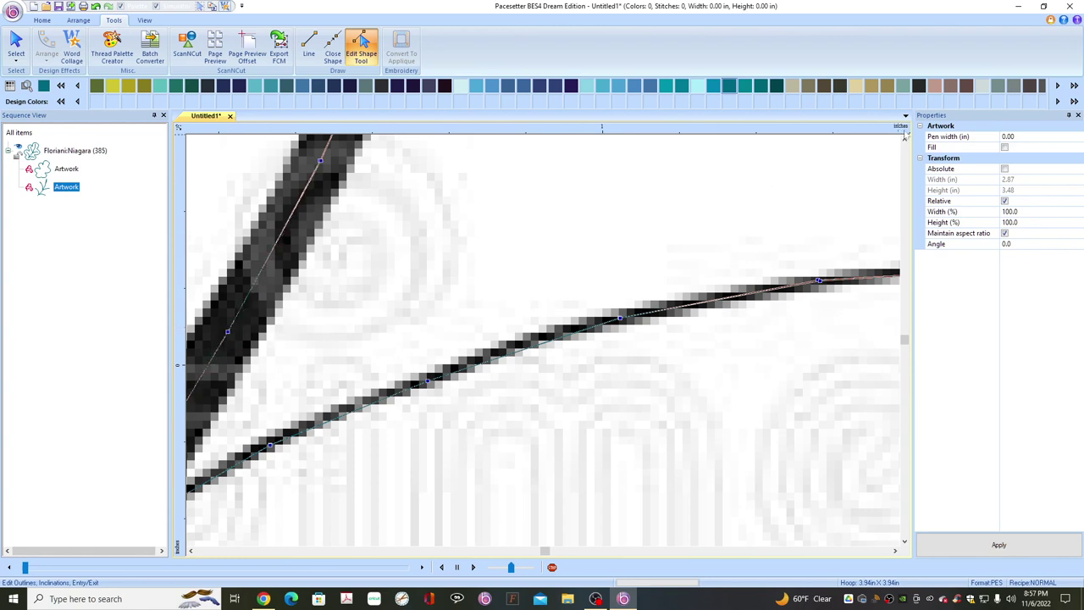
left_click(905, 142)
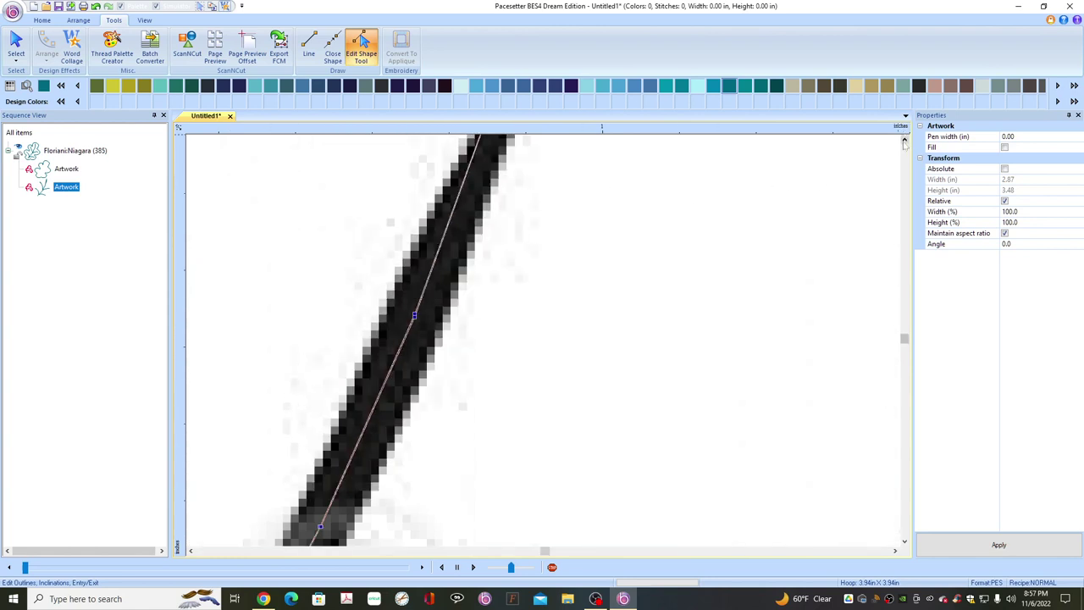
scroll(622, 303, "down", 3)
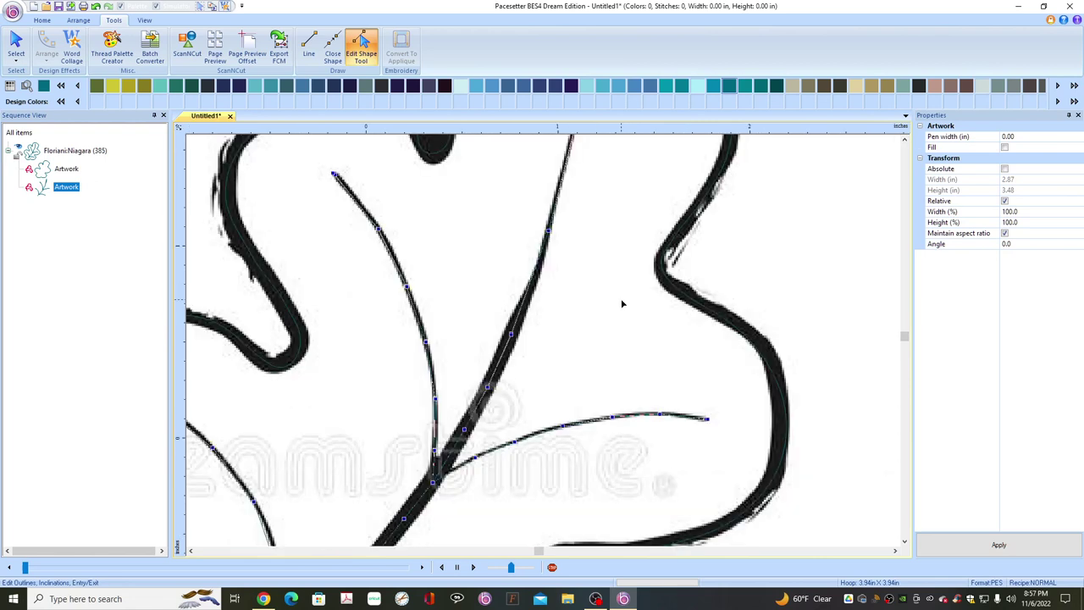
scroll(604, 302, "down", 1)
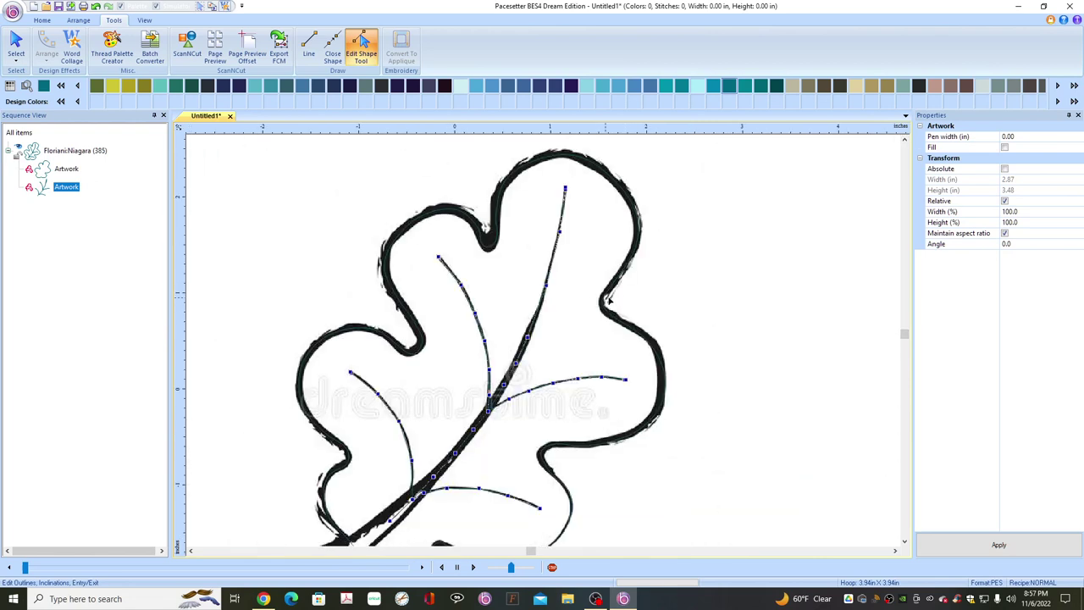
scroll(717, 263, "down", 1)
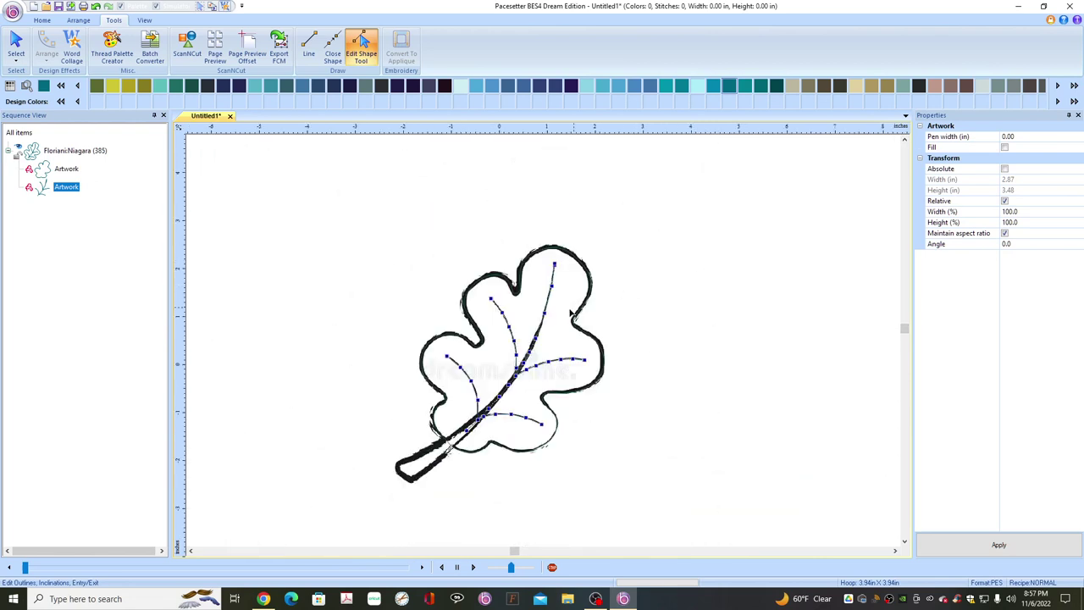
left_click(392, 240)
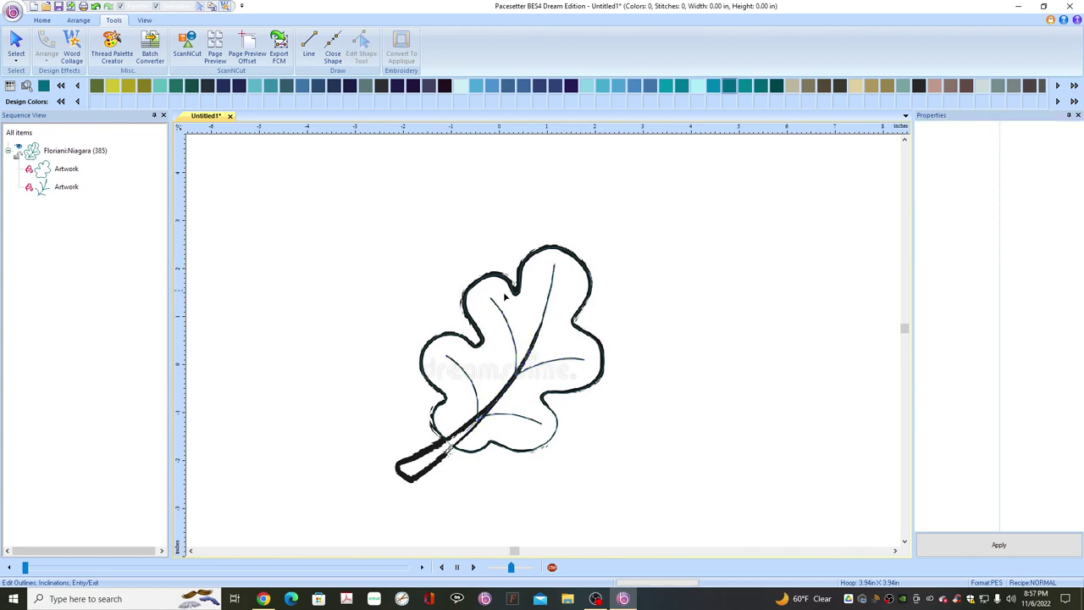
Recolour the vein path artwork to the orange thread Floriani Walnut Taffy (562)
left_click(64, 187)
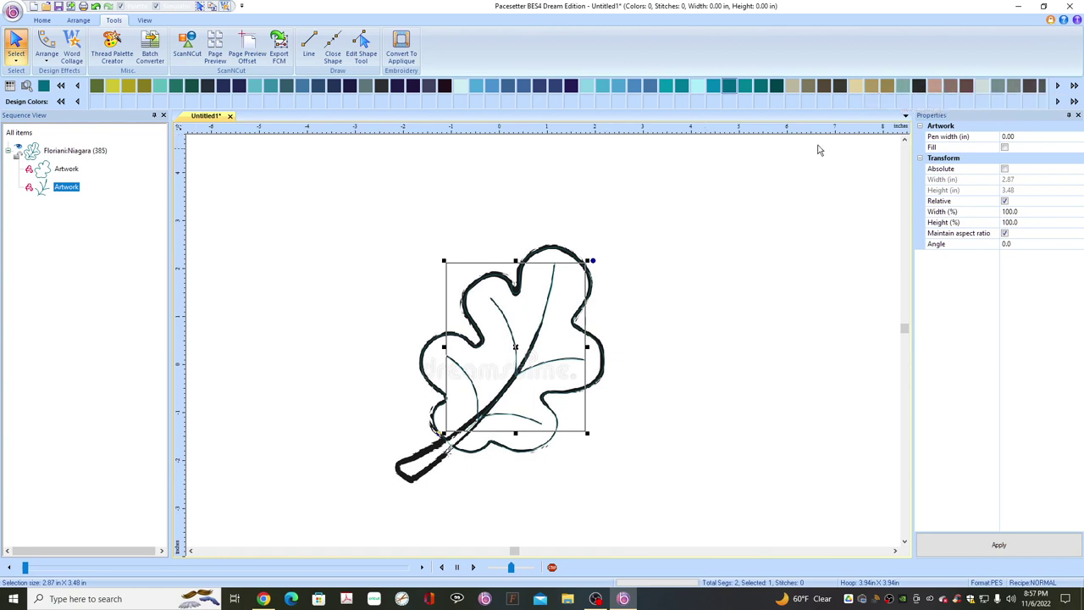
left_click(1073, 86)
left_click(1074, 85)
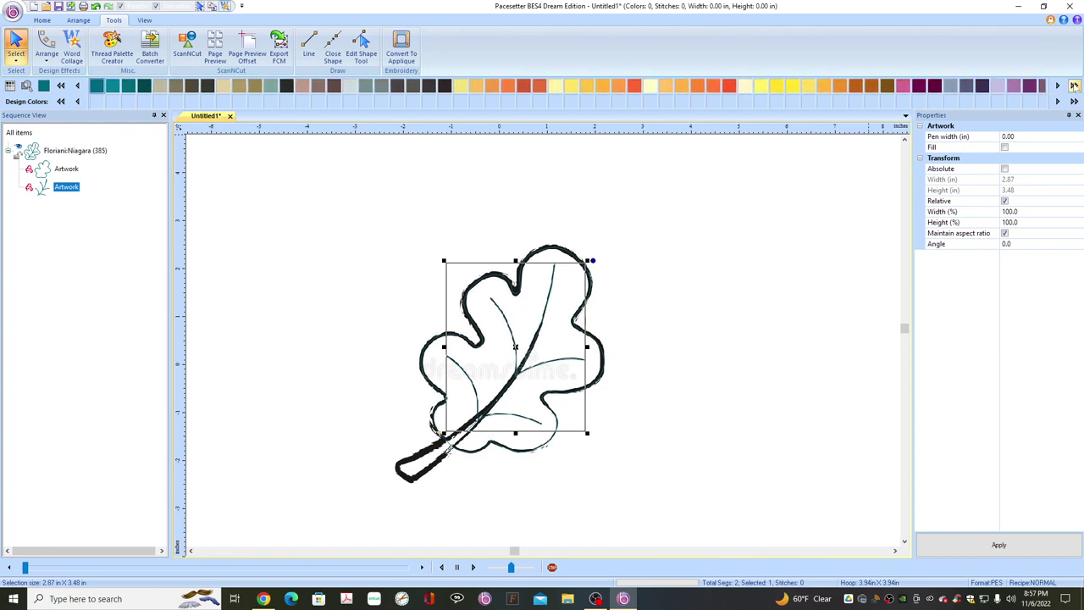
left_click(840, 87)
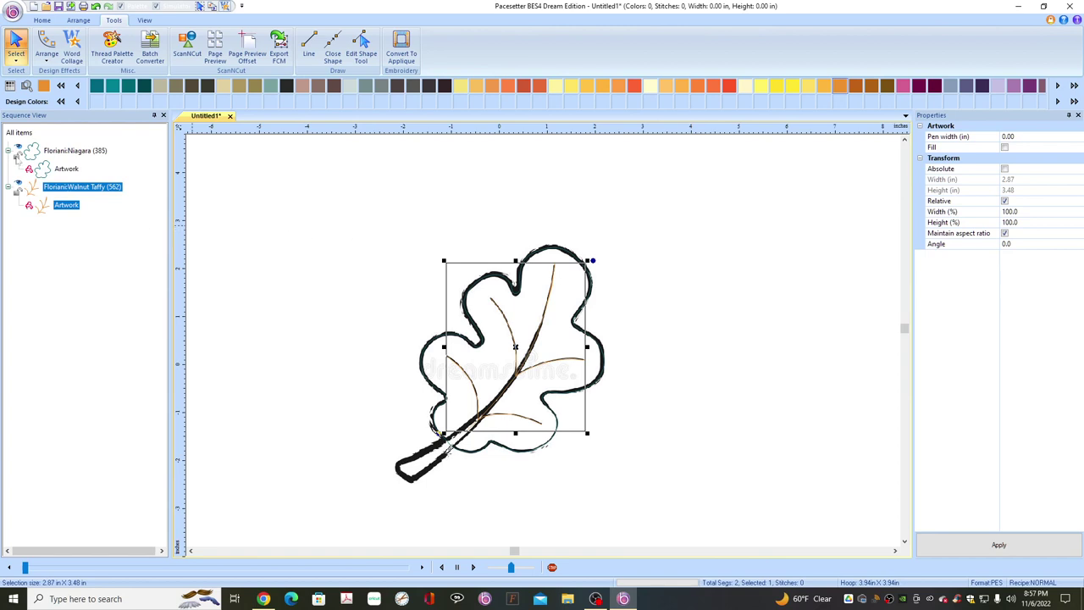
Lock the leaf outline's Floriani Niagara (385) group, test the lock with a box selection around the leaf, and clear the selection
left_click(373, 217)
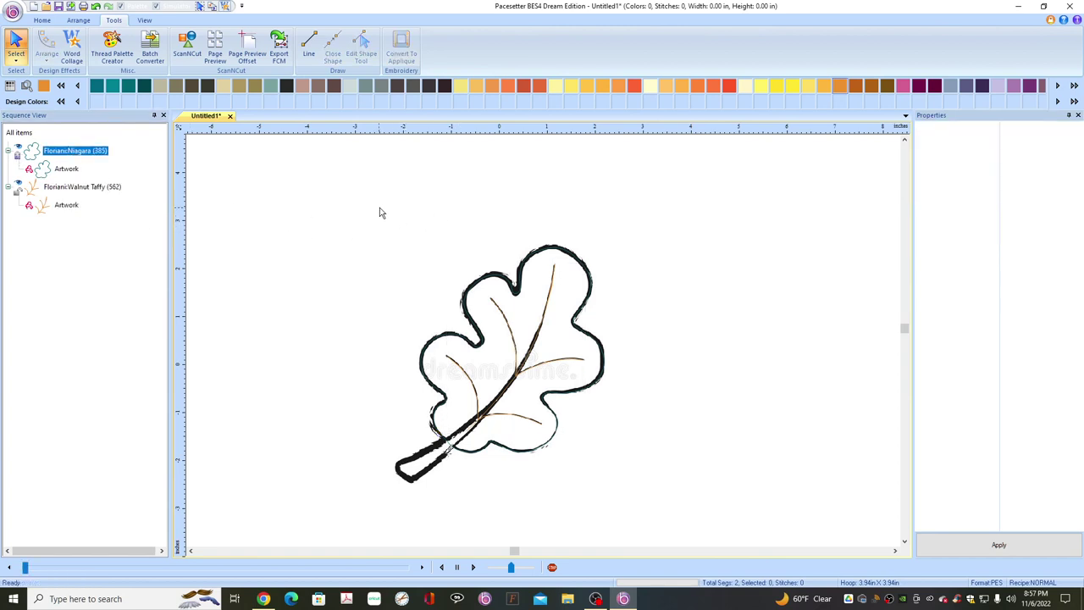
left_click_drag(379, 212, 661, 520)
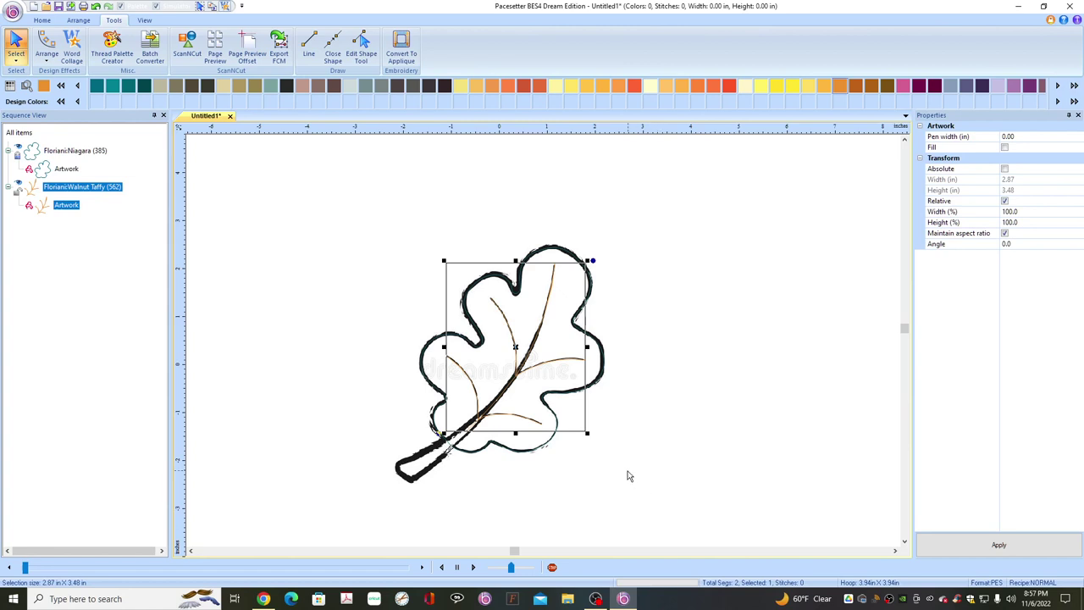
left_click(652, 364)
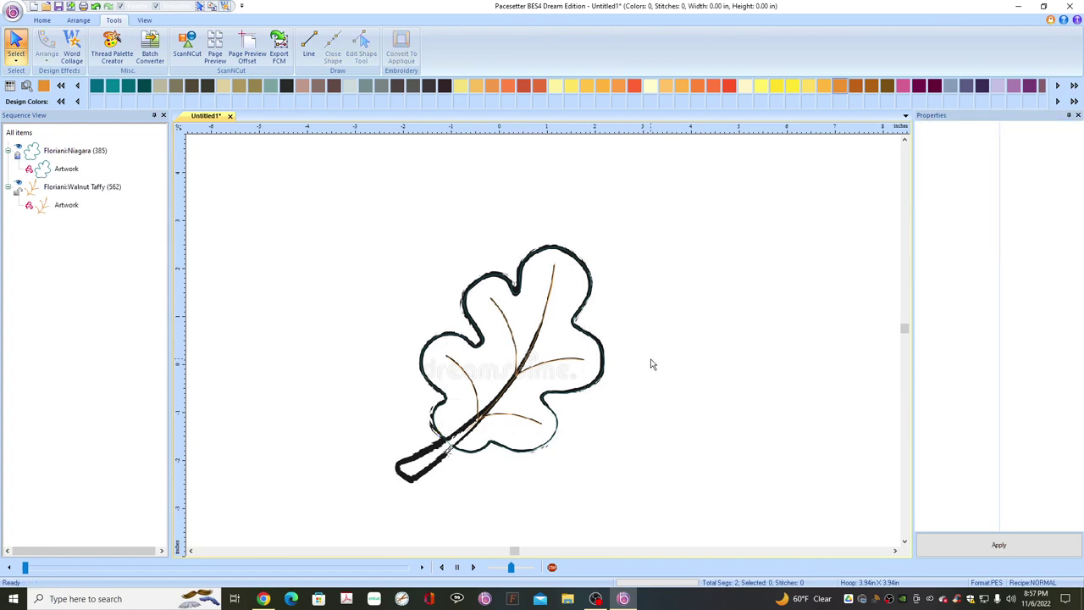
Open the vein path for shape editing and change the point type along the upper central vein and upper right branch
left_click(549, 306)
left_click(361, 49)
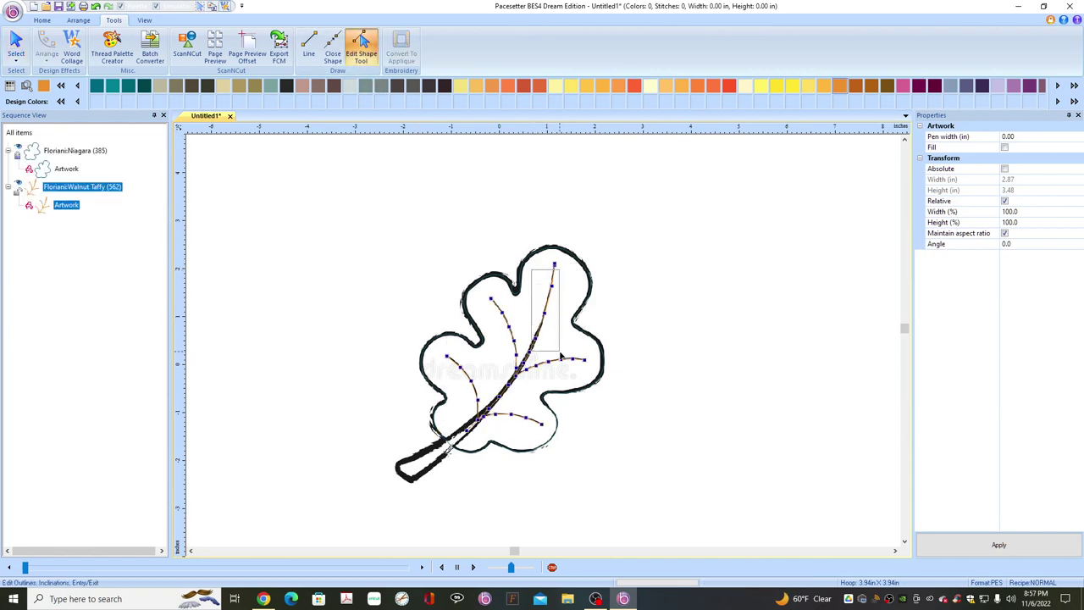
right_click(543, 313)
left_click(577, 392)
right_click(549, 362)
left_click(590, 440)
Undo the accidental point move on the upper left branch, change that branch's point type, and deselect the path
left_click_drag(494, 306, 518, 326)
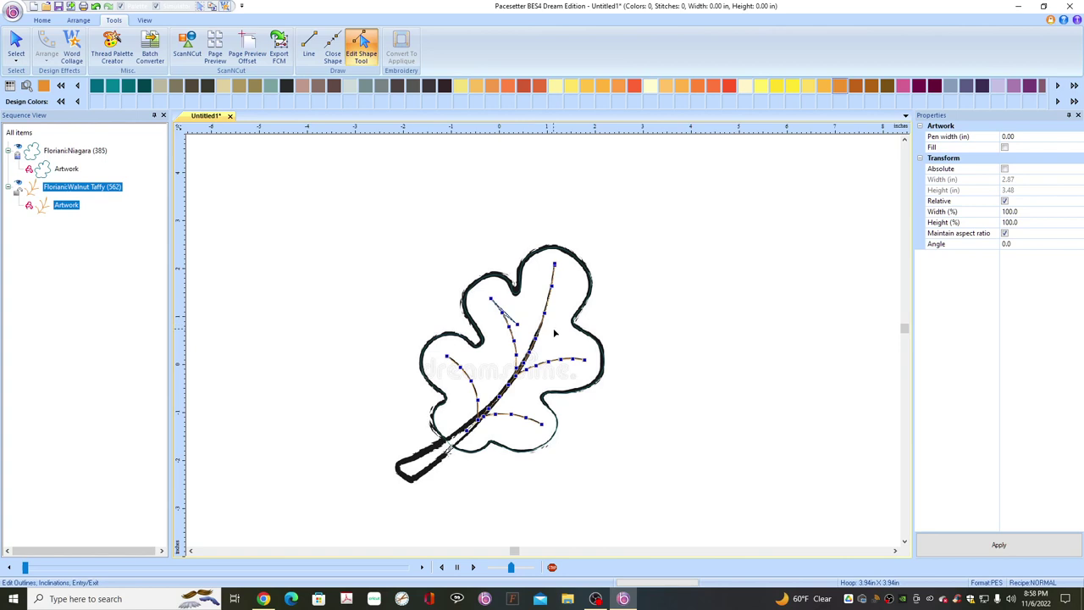
key("ctrl+z")
left_click_drag(489, 304, 520, 357)
right_click(513, 340)
left_click(553, 420)
left_click(324, 239)
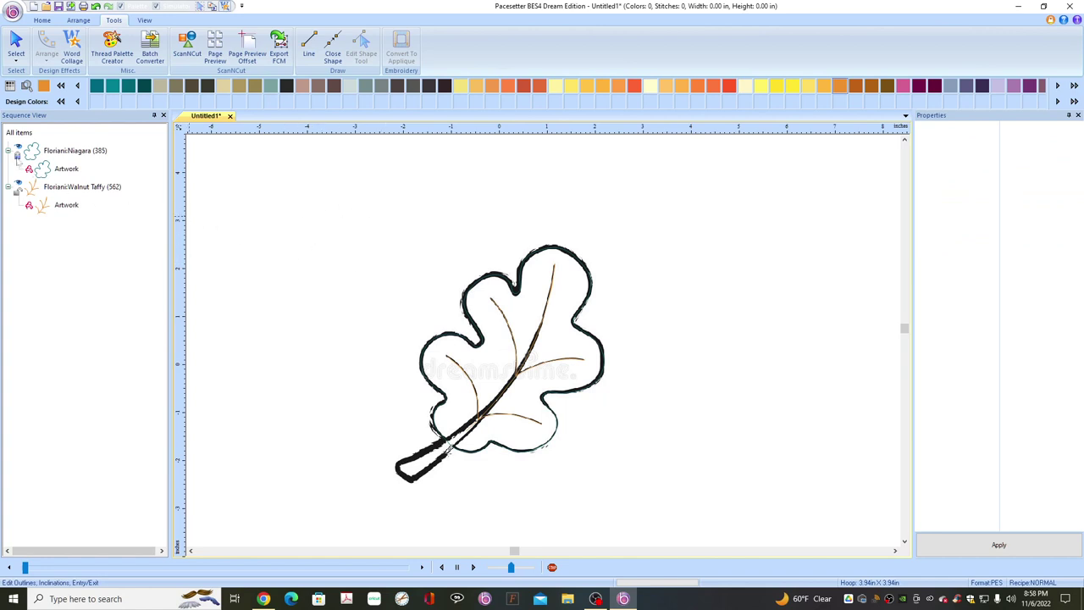
Unlock the leaf outline's Niagara (385) group and select it together with the Walnut Taffy (562) vein group
left_click(19, 158)
left_click(365, 207)
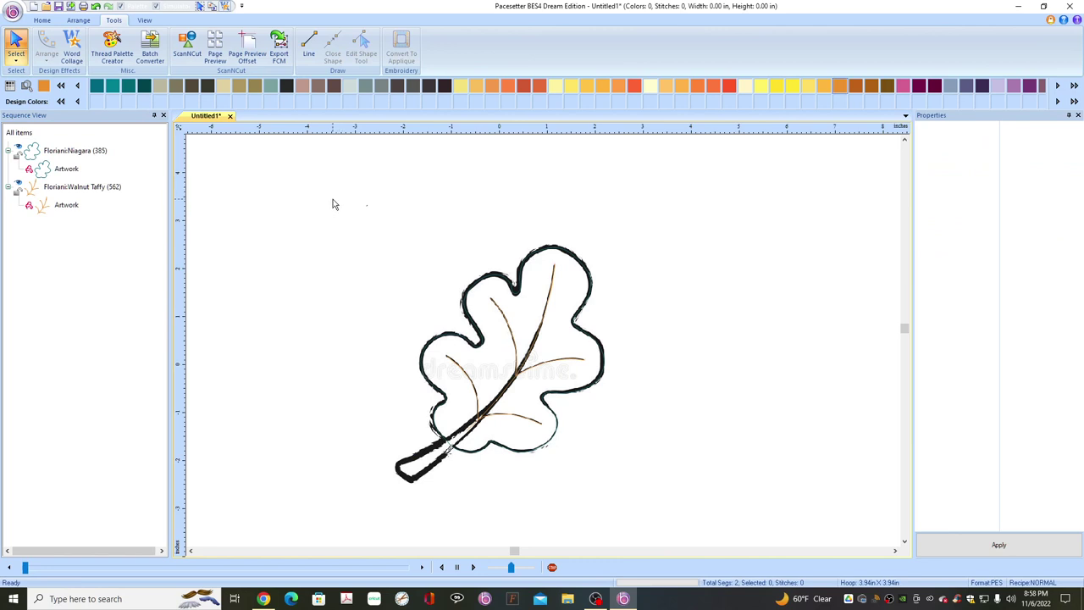
left_click(83, 152)
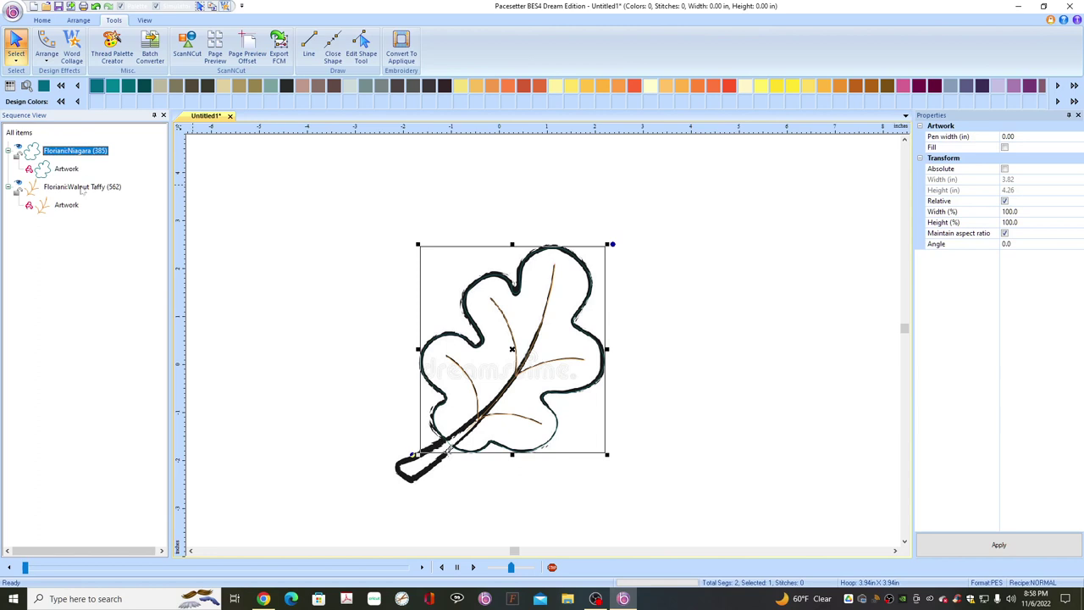
left_click(82, 187, "shift")
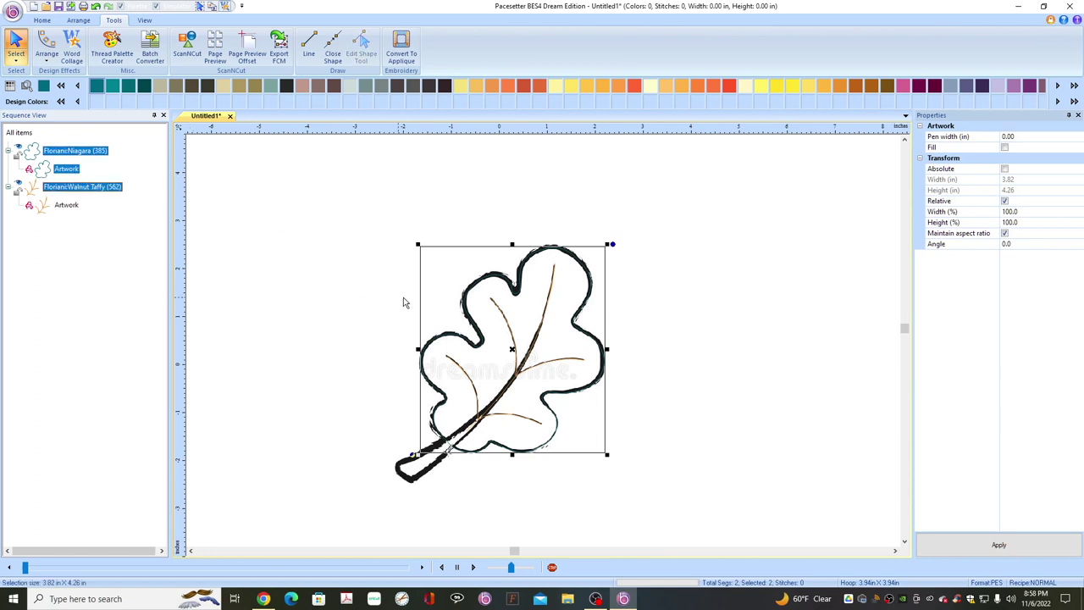
Copy and paste the outline and veins, and place the duplicate leaf to the left of the original, clear of the backdrop
right_click(438, 297)
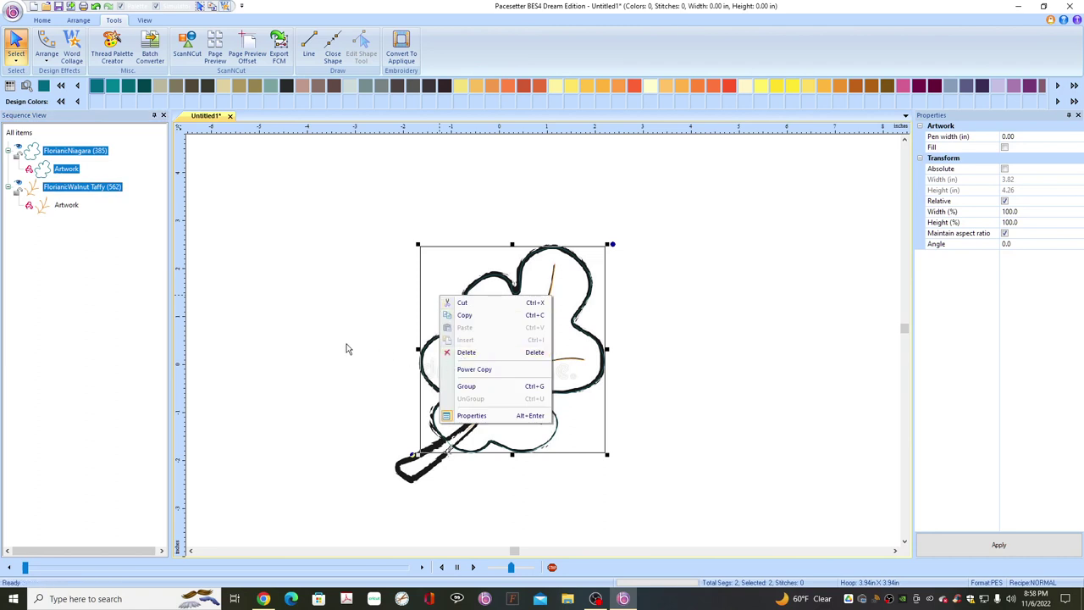
left_click(466, 316)
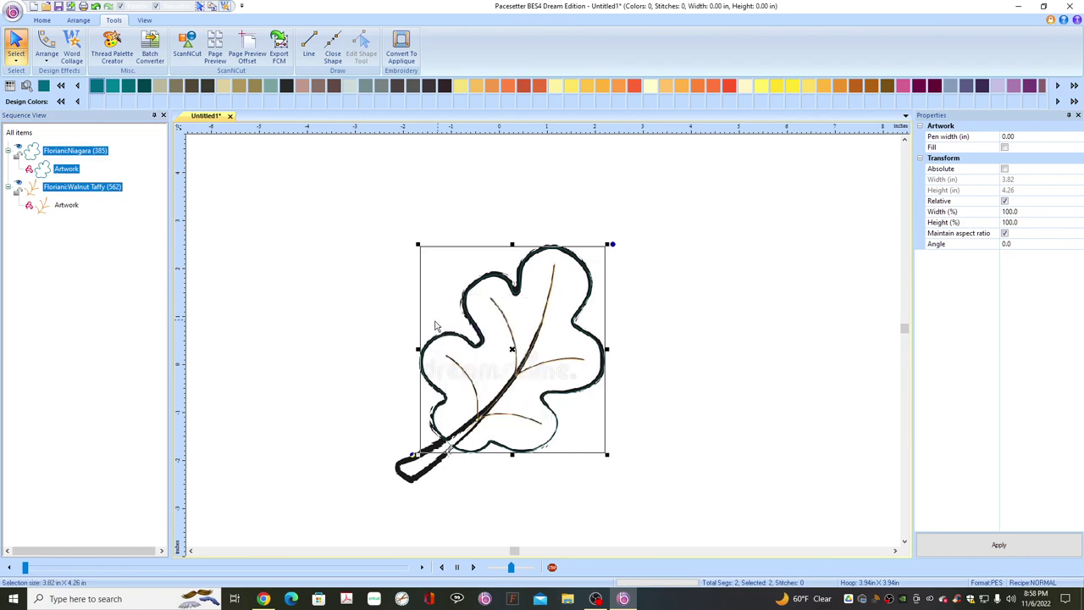
right_click(477, 331)
left_click(500, 361)
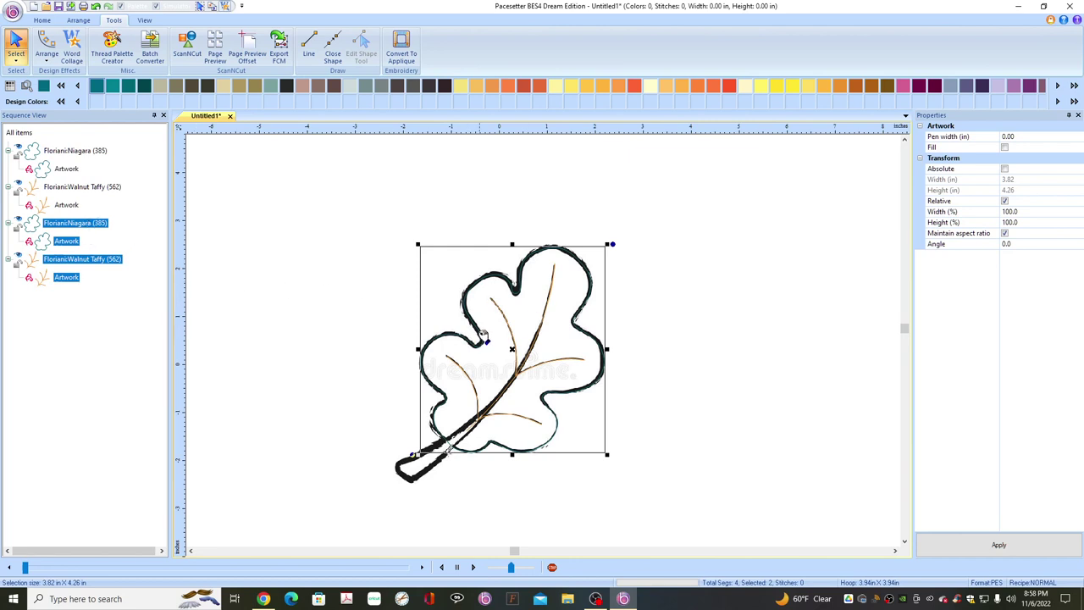
left_click_drag(483, 336, 241, 318)
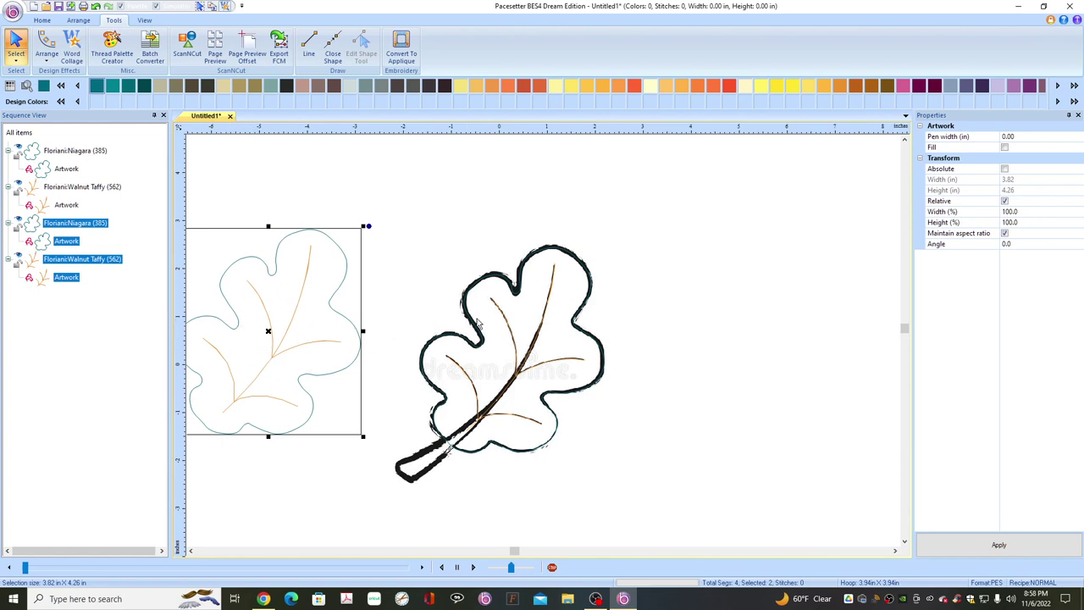
left_click(654, 353)
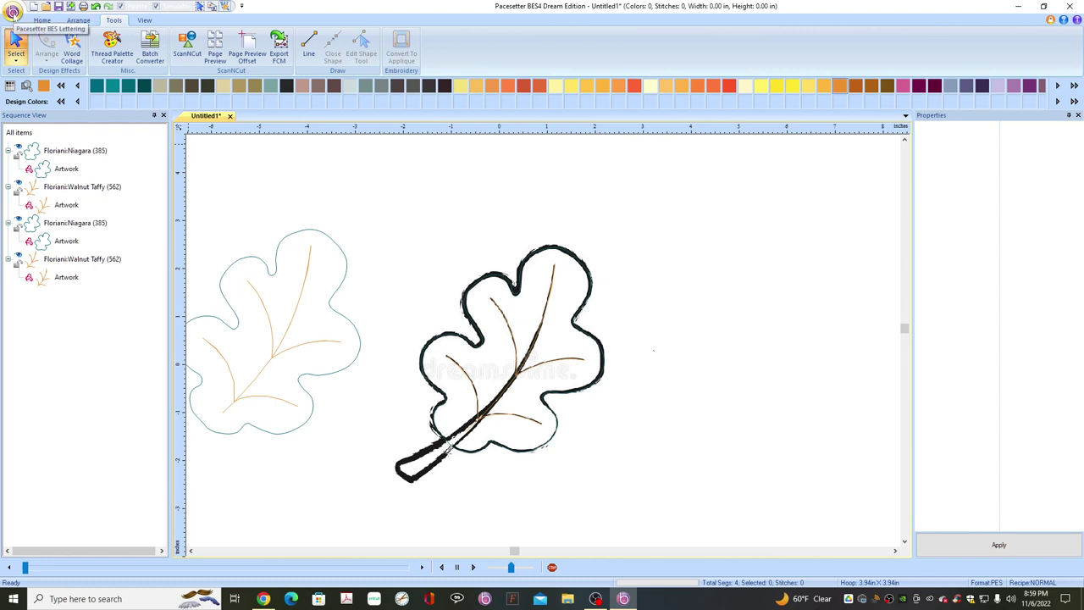
Save the design to the Desktop as "Oak Leaf" in the Pacesetter Outline Files (BRF) format
left_click(13, 12)
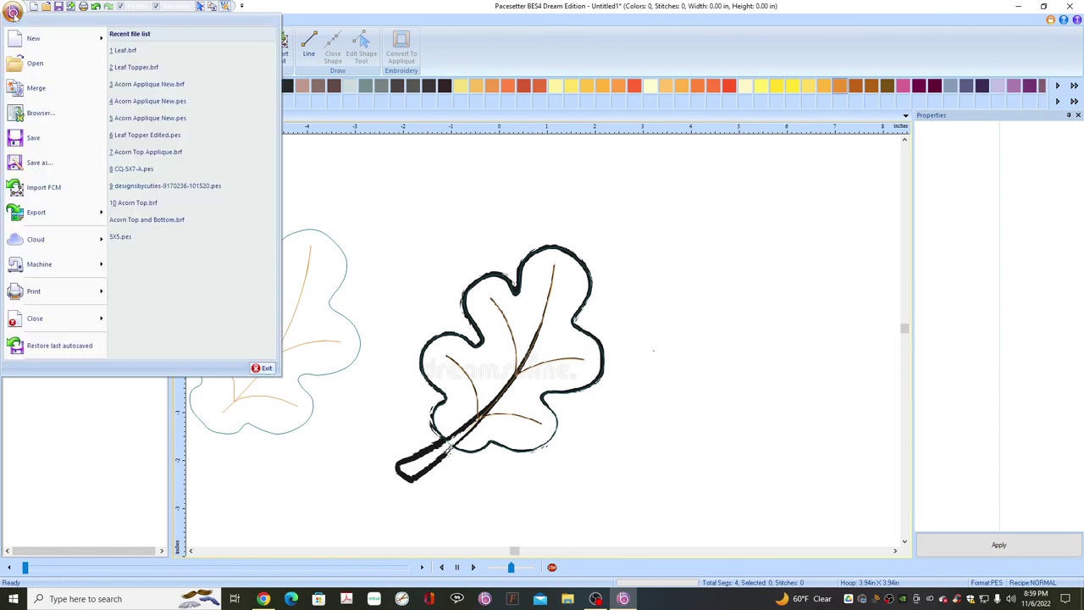
left_click(34, 162)
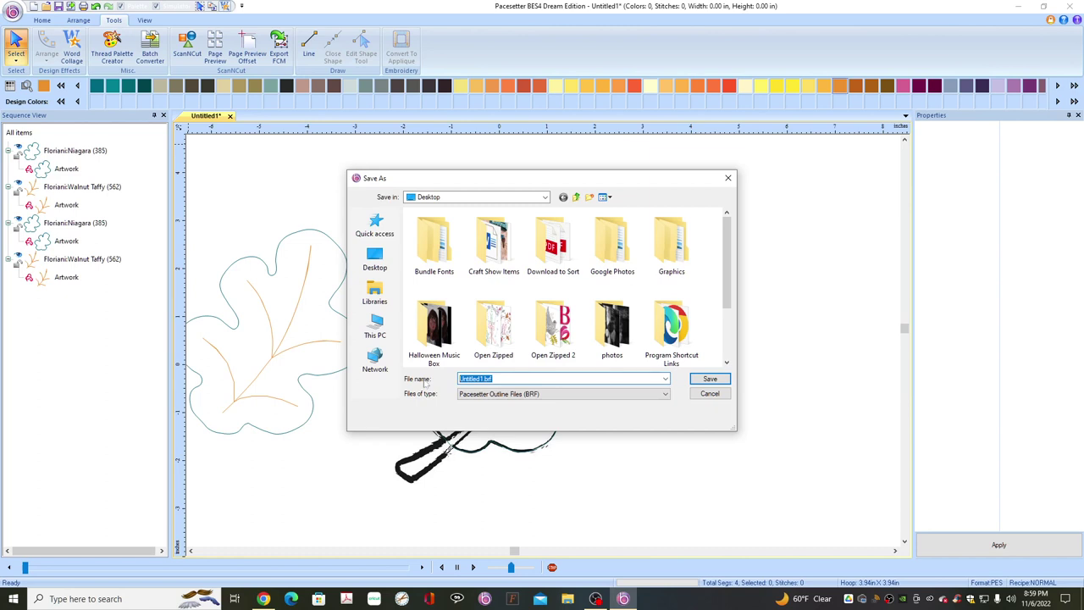
type("Oak Leaf")
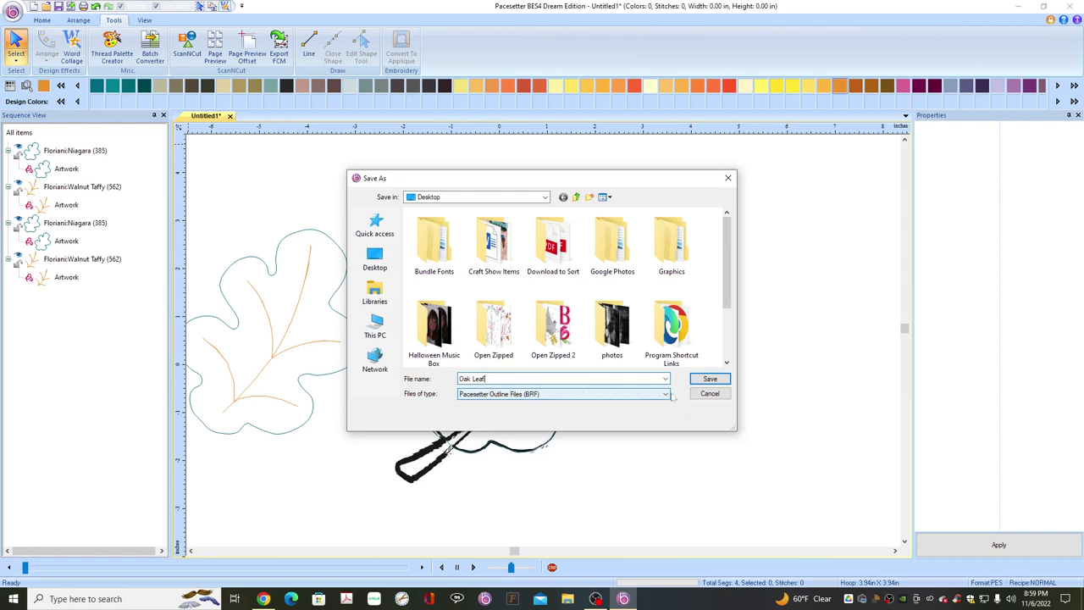
left_click(702, 381)
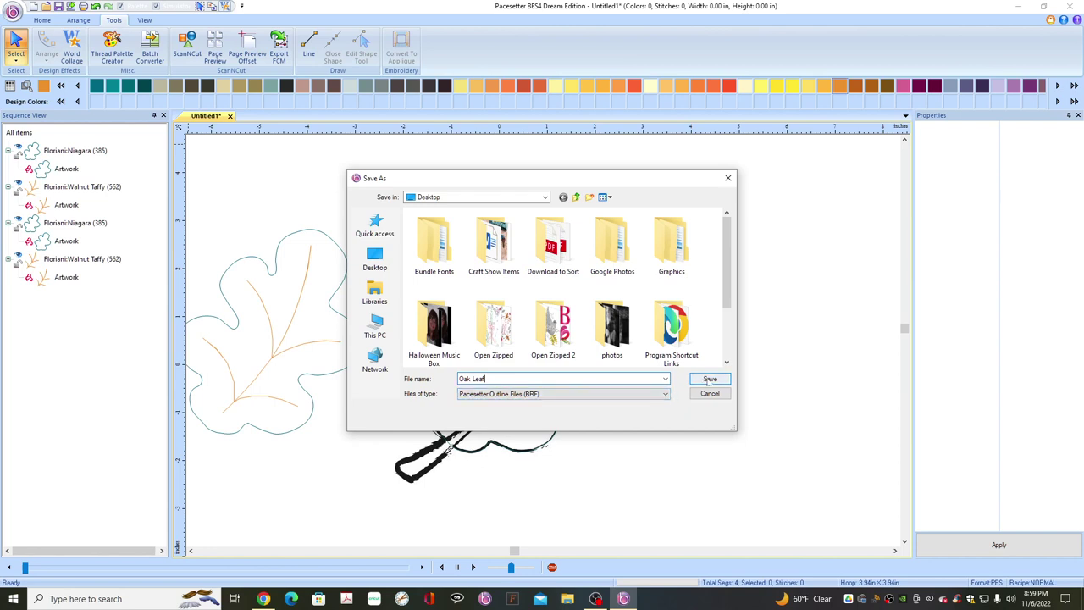
left_click(710, 381)
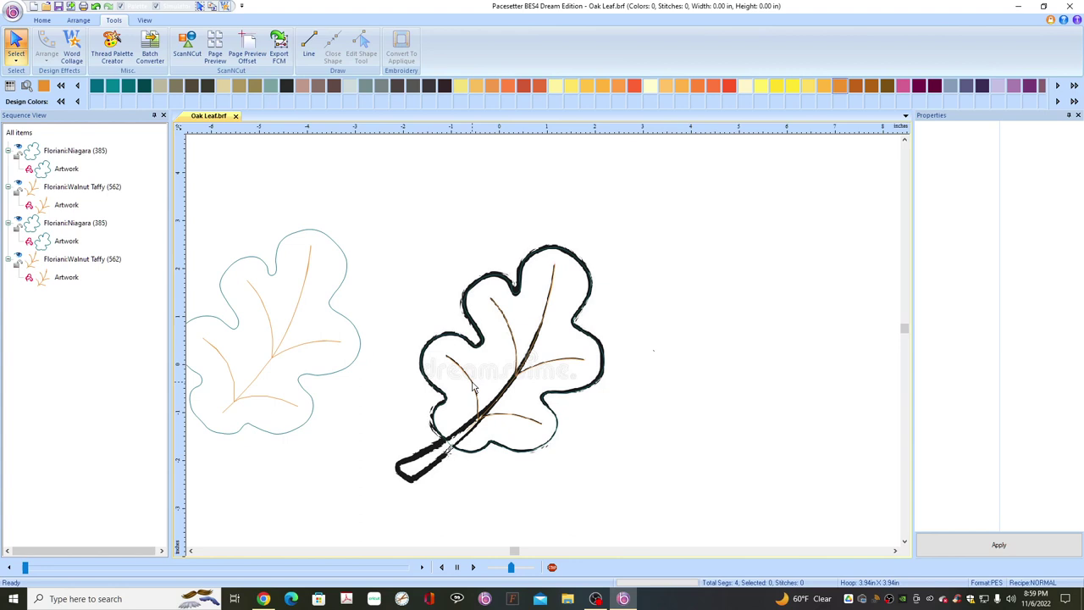
Convert the leaf outline and veins traced over the backdrop to applique, and hide the backdrop image
left_click_drag(391, 198, 669, 522)
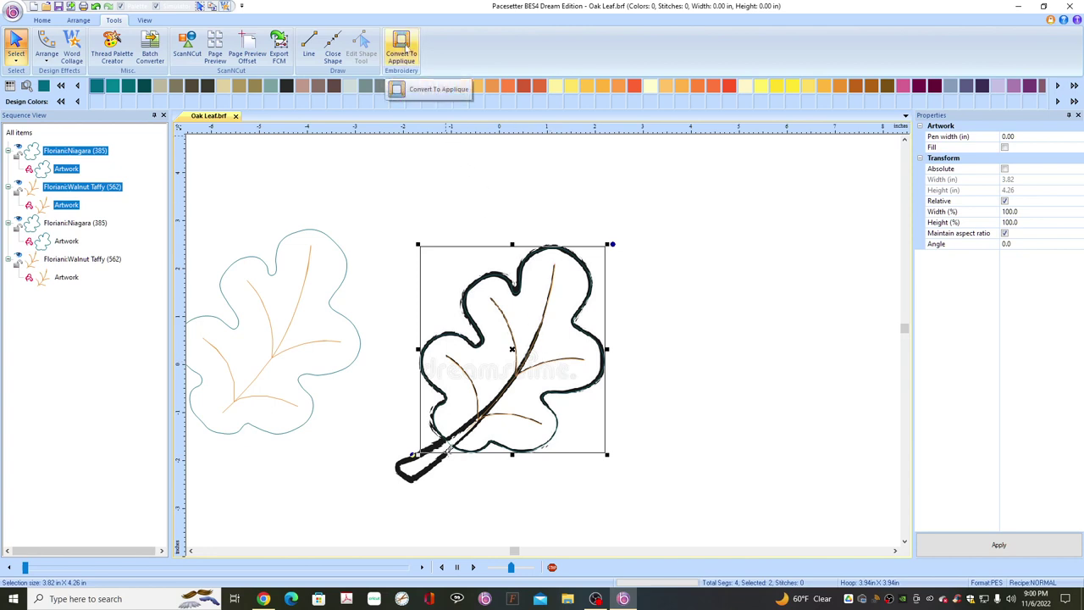
left_click(405, 52)
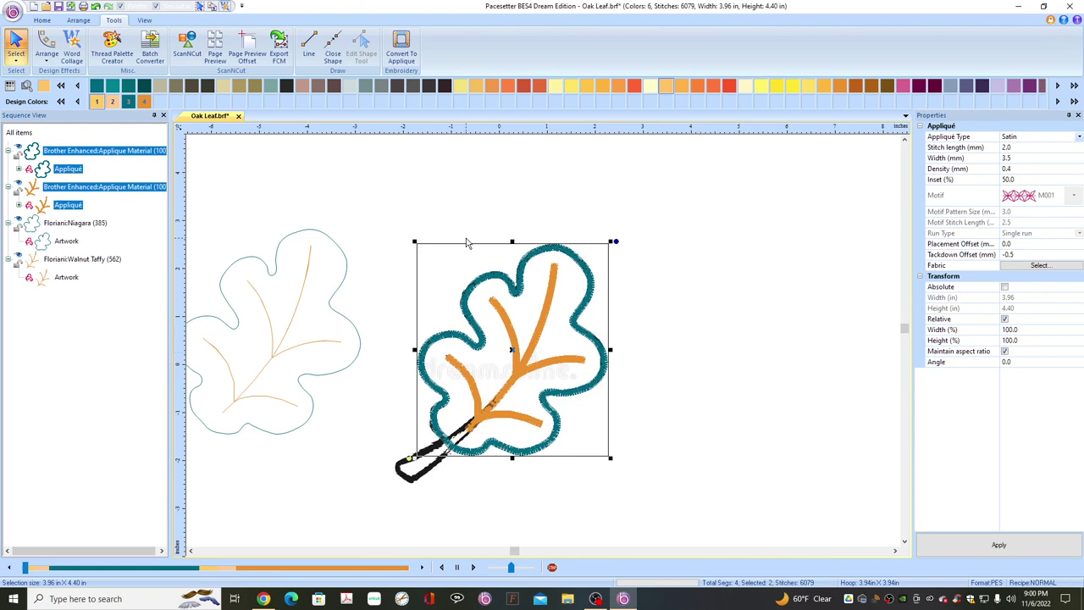
left_click(145, 20)
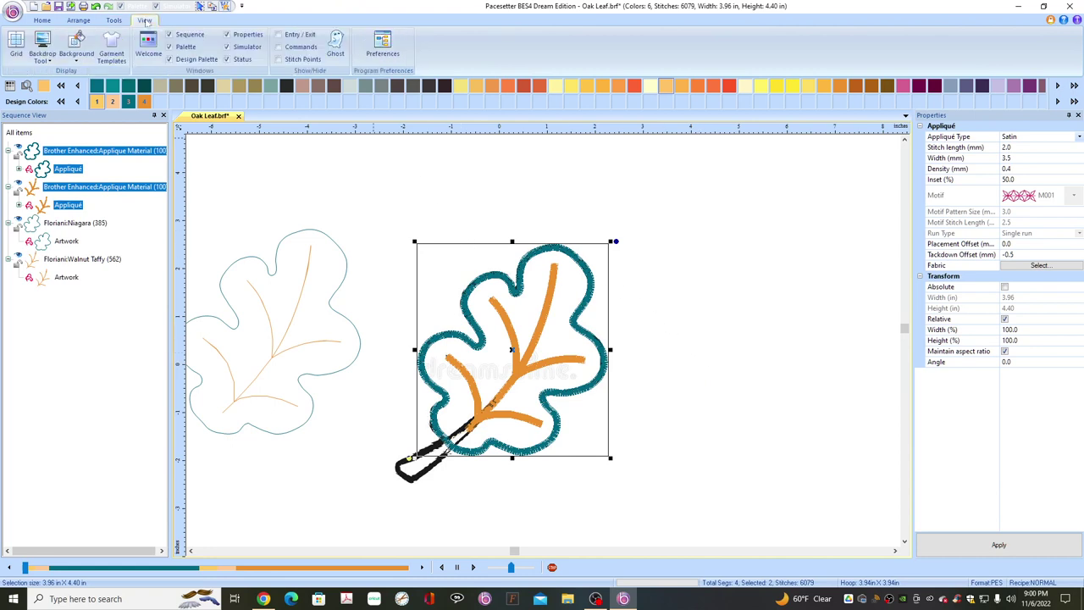
left_click(40, 61)
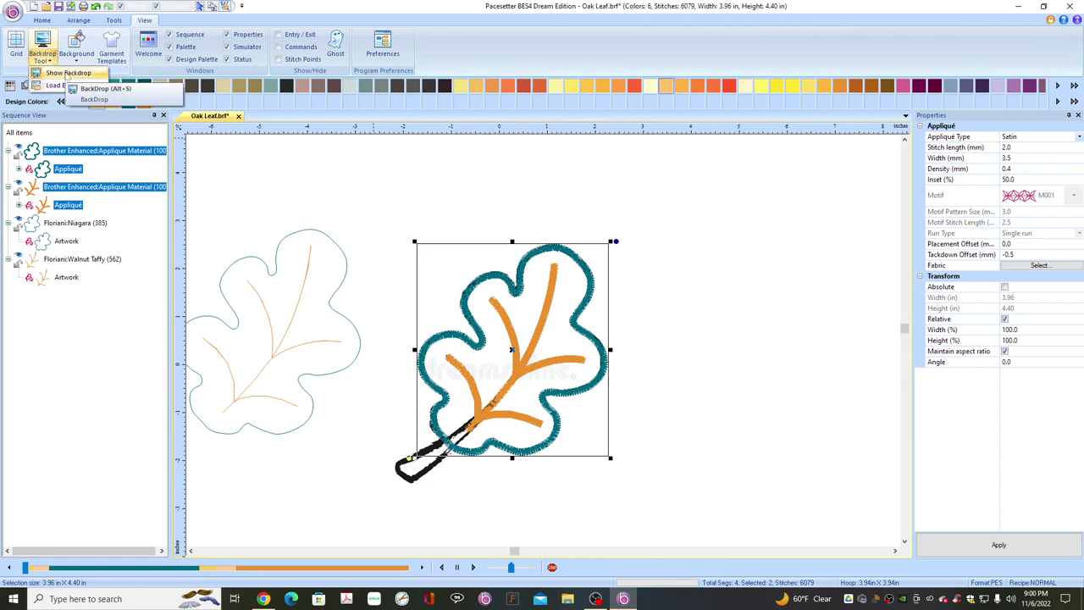
left_click(67, 86)
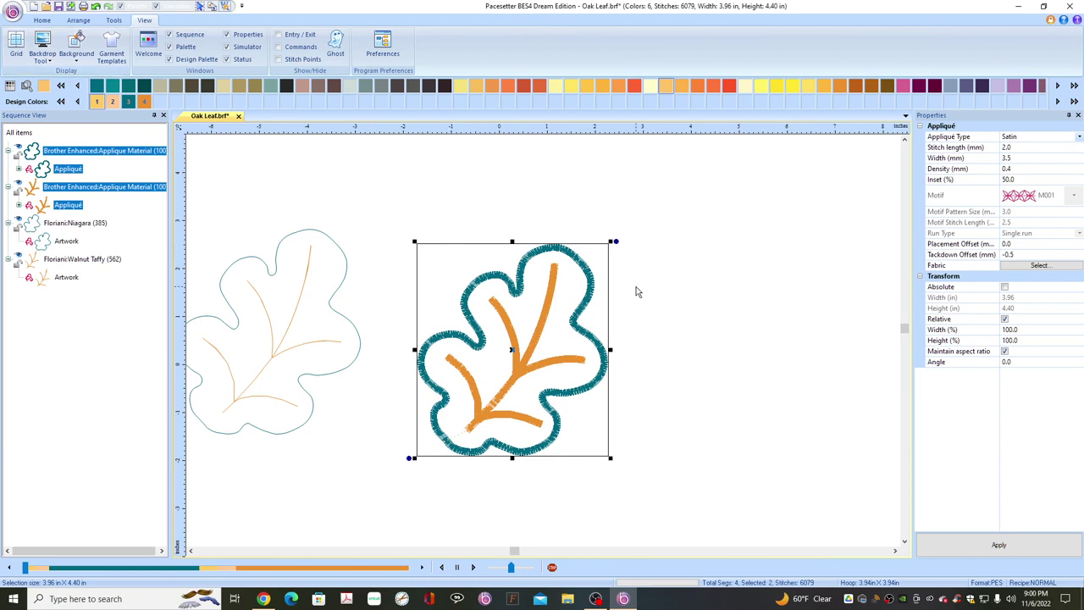
left_click(695, 331)
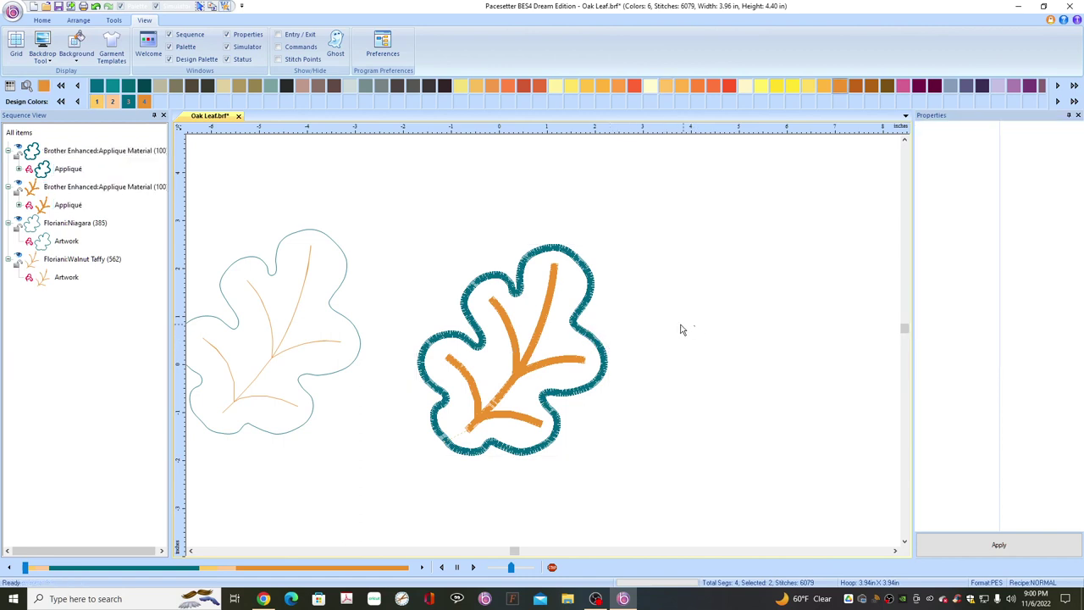
Change the leaf outline's applique type from satin to Blanket and apply it
left_click(578, 328)
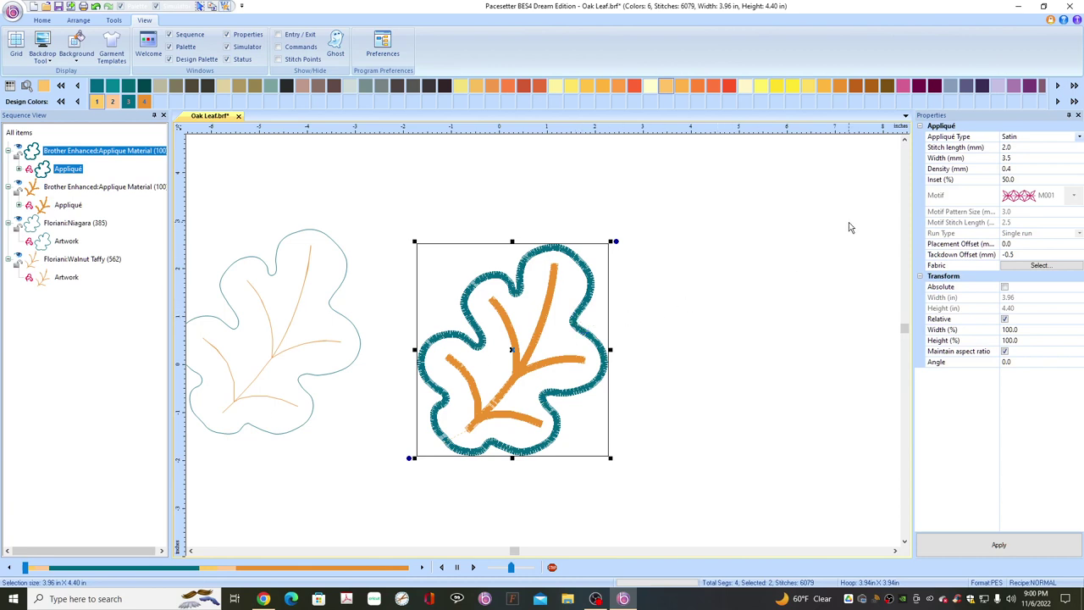
left_click(1080, 137)
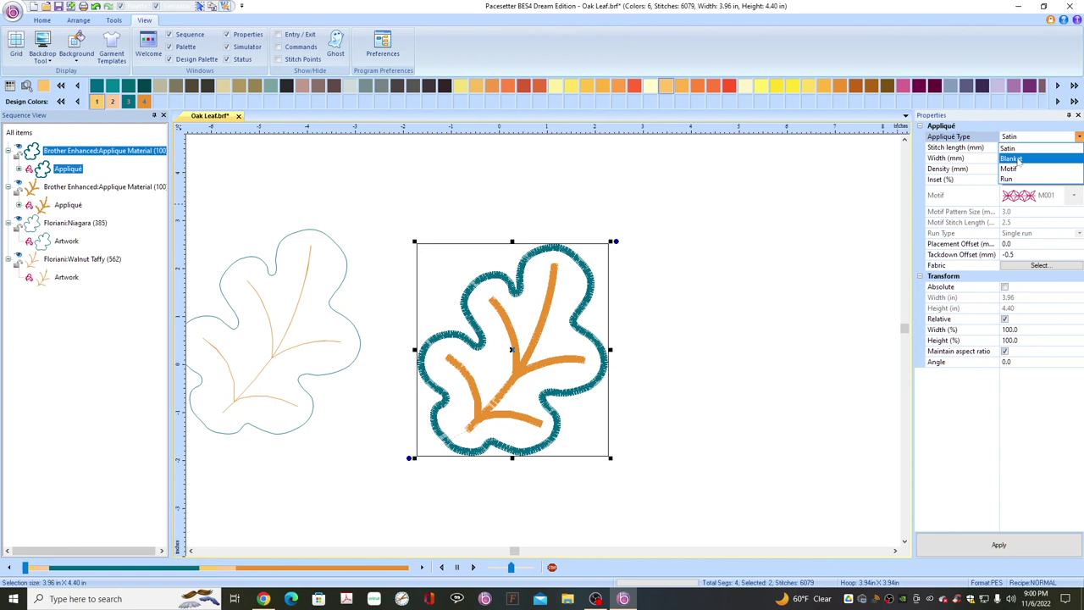
left_click(1018, 159)
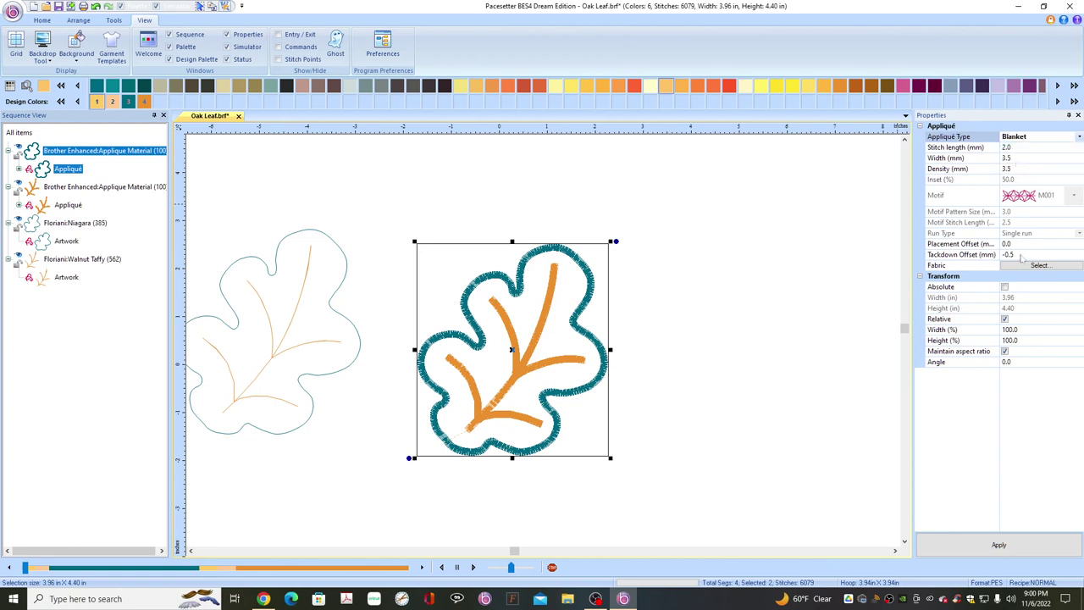
left_click(999, 544)
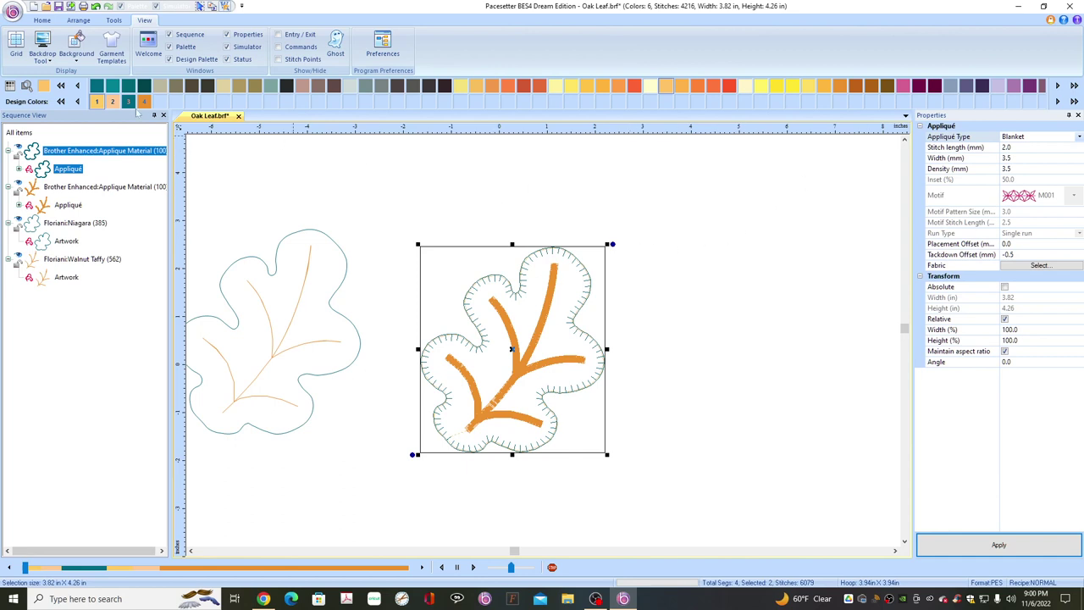
Recolor the outline applique's material line to Floriani 605 Grape and its position line to Floriani 1121 China Rose
left_click(41, 19)
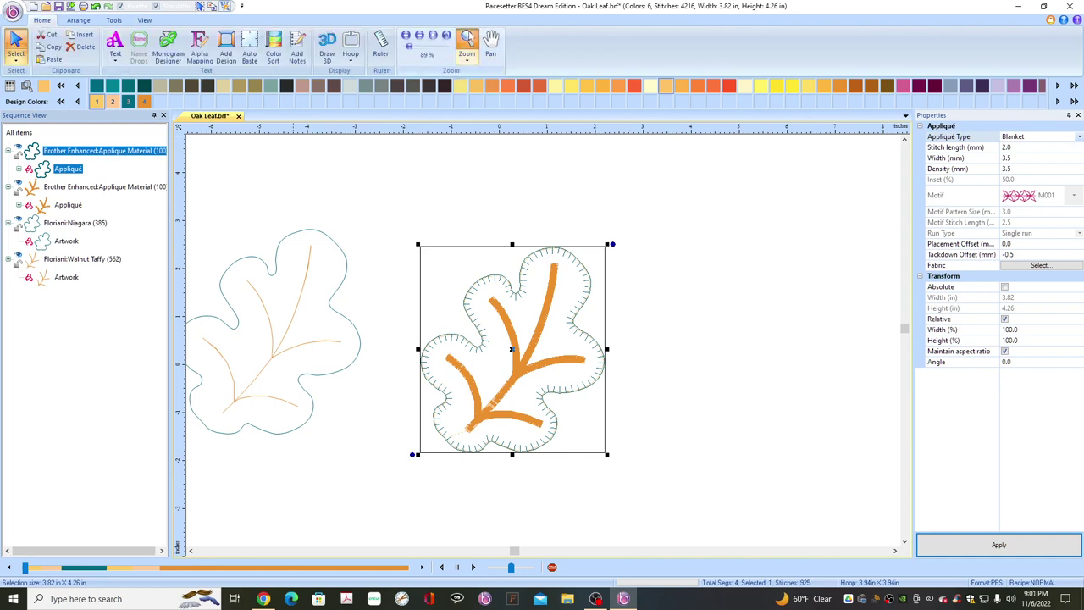
left_click(466, 38)
left_click_drag(488, 227, 654, 320)
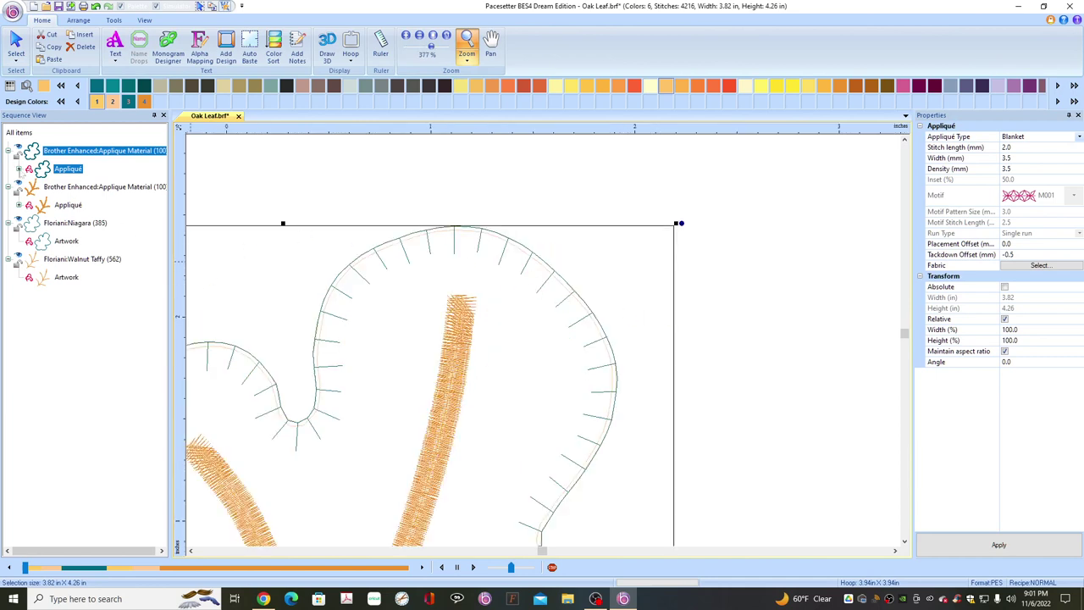
left_click(19, 169)
left_click(104, 188)
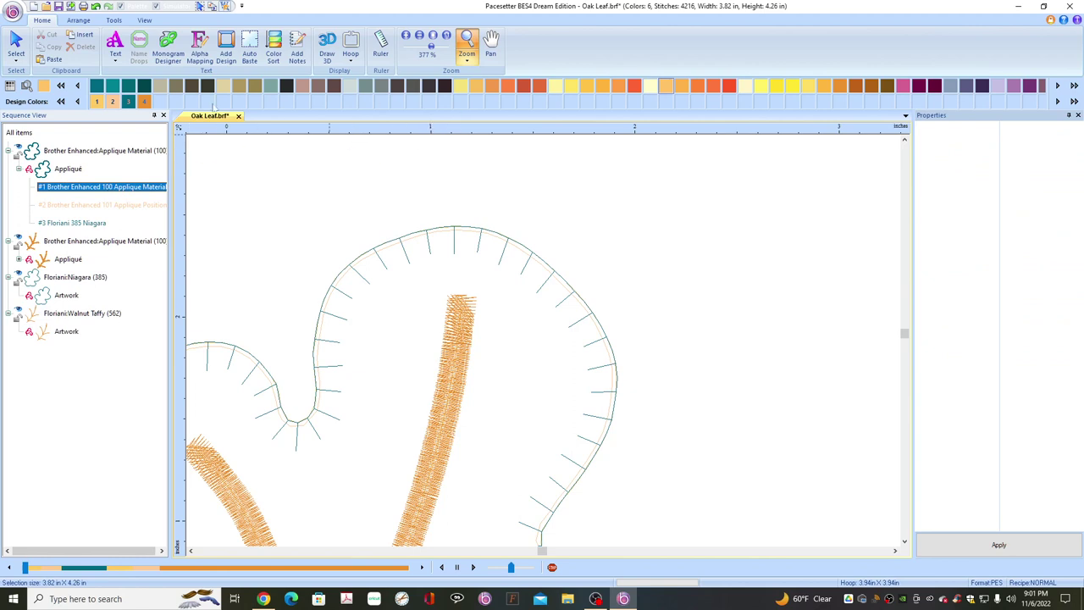
left_click(934, 85)
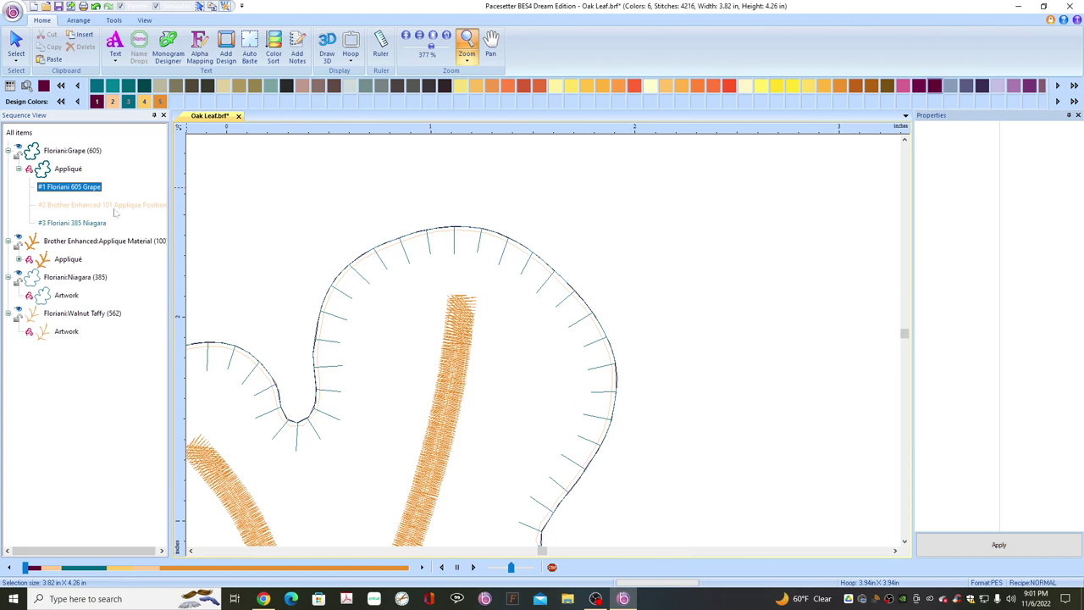
left_click(116, 207)
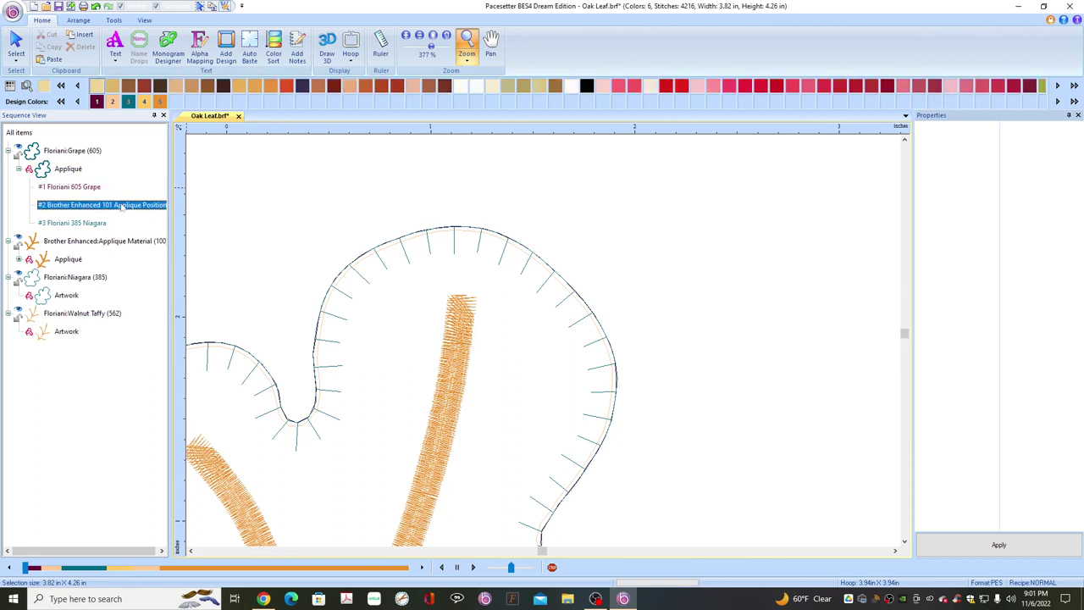
left_click(840, 86)
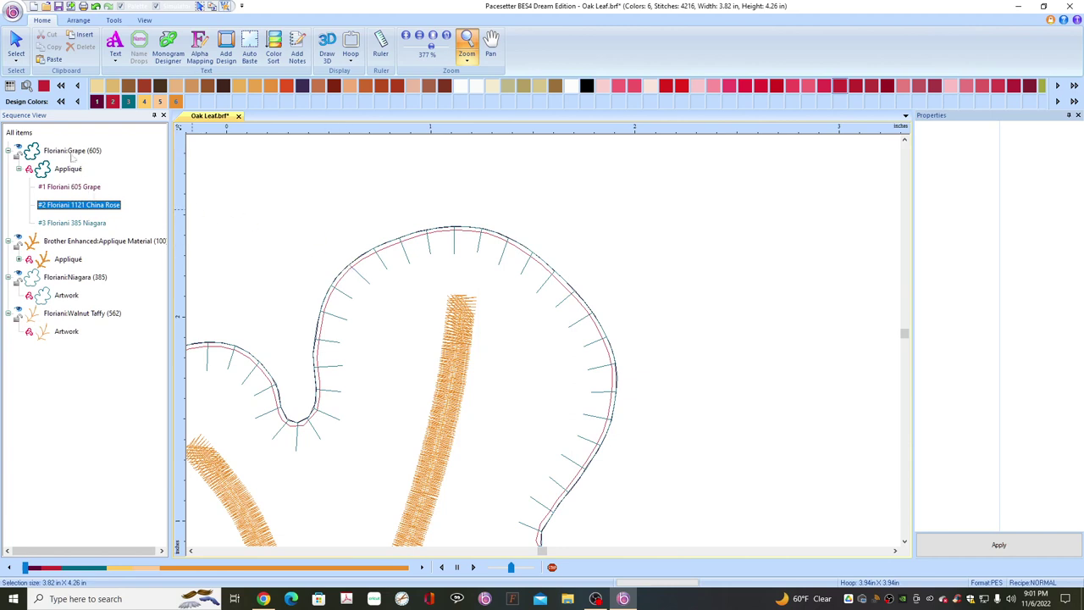
Turn on the 3D stitch display and set the leaf outline applique's tackdown offset to -0.3 mm
left_click(72, 152)
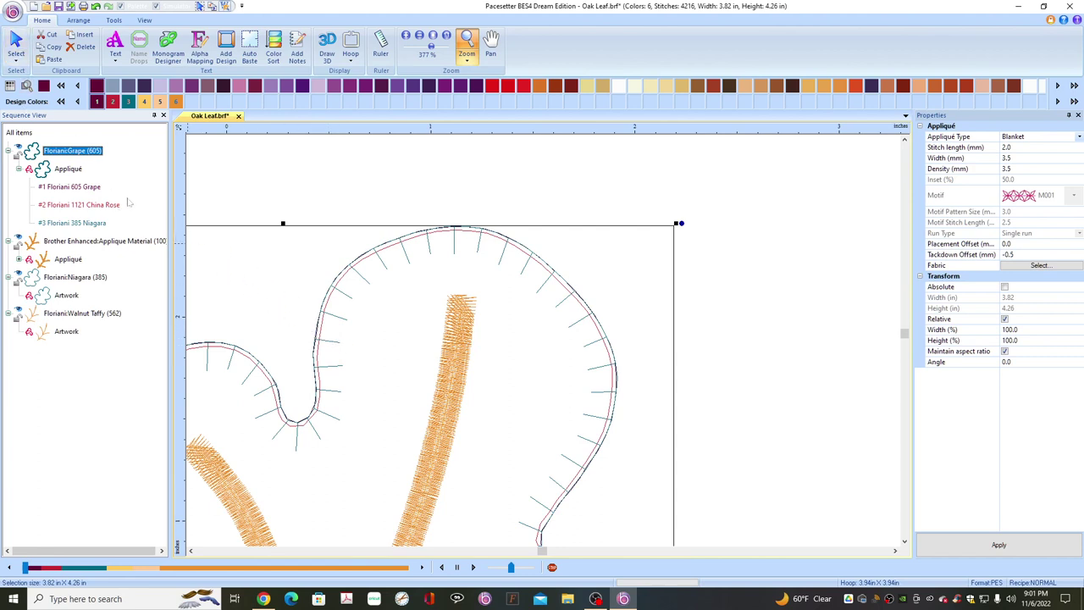
left_click(15, 44)
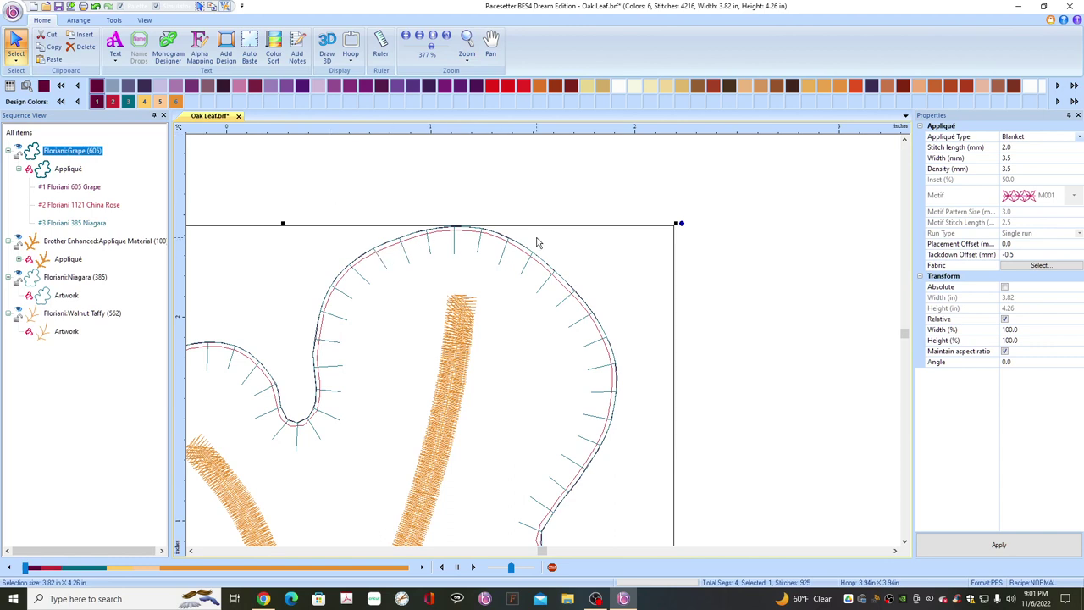
left_click(326, 47)
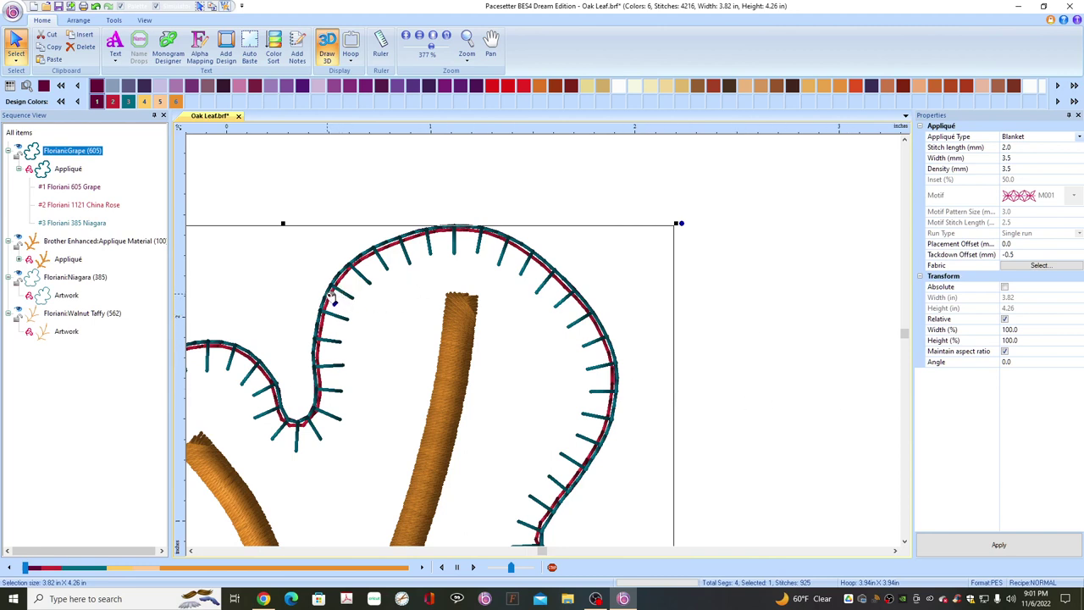
left_click(1026, 258)
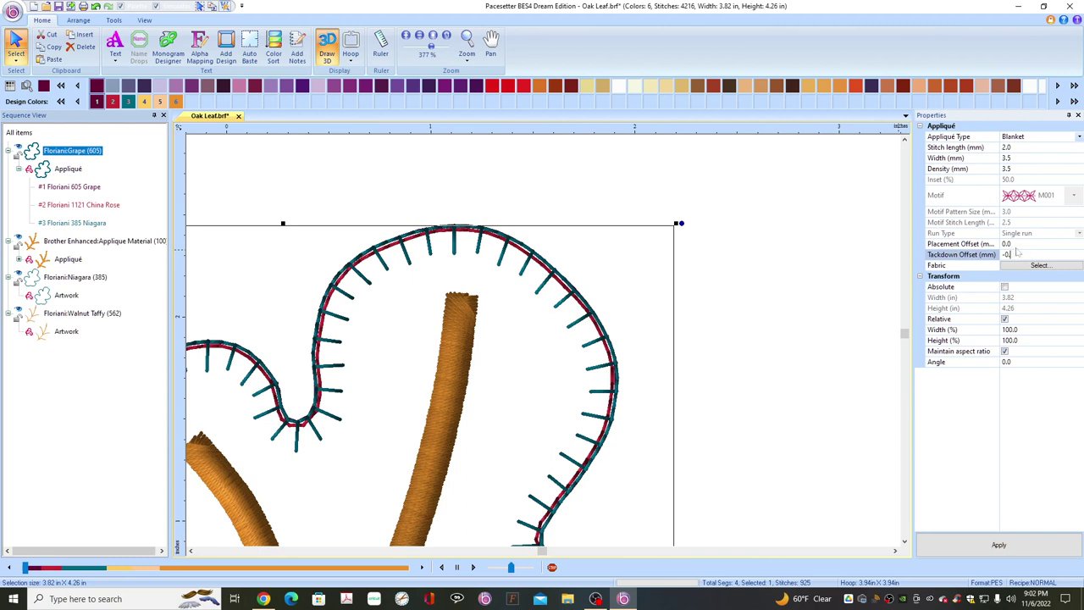
type("3")
left_click(999, 545)
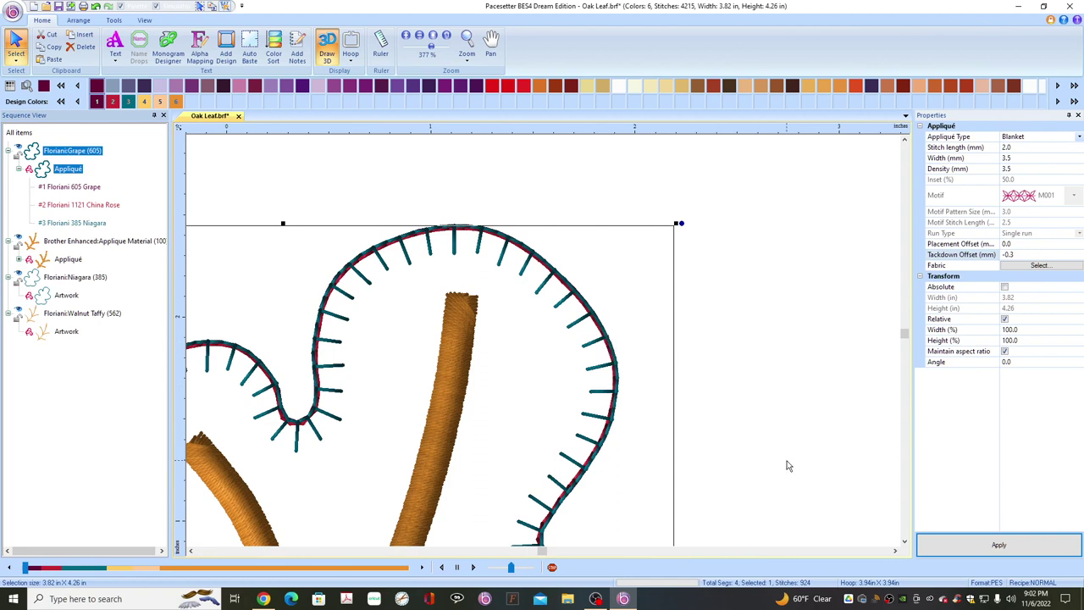
Check the blanket stitching around the leaf edge and set the outline applique's stitch length to 1.5 mm
left_click(903, 542)
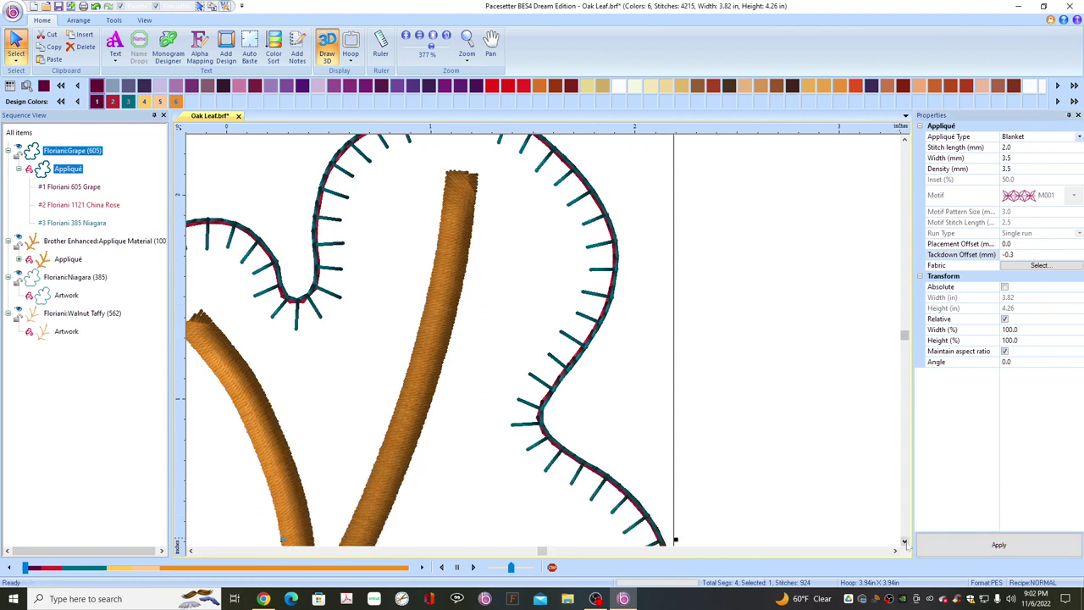
left_click_drag(903, 542, 903, 542)
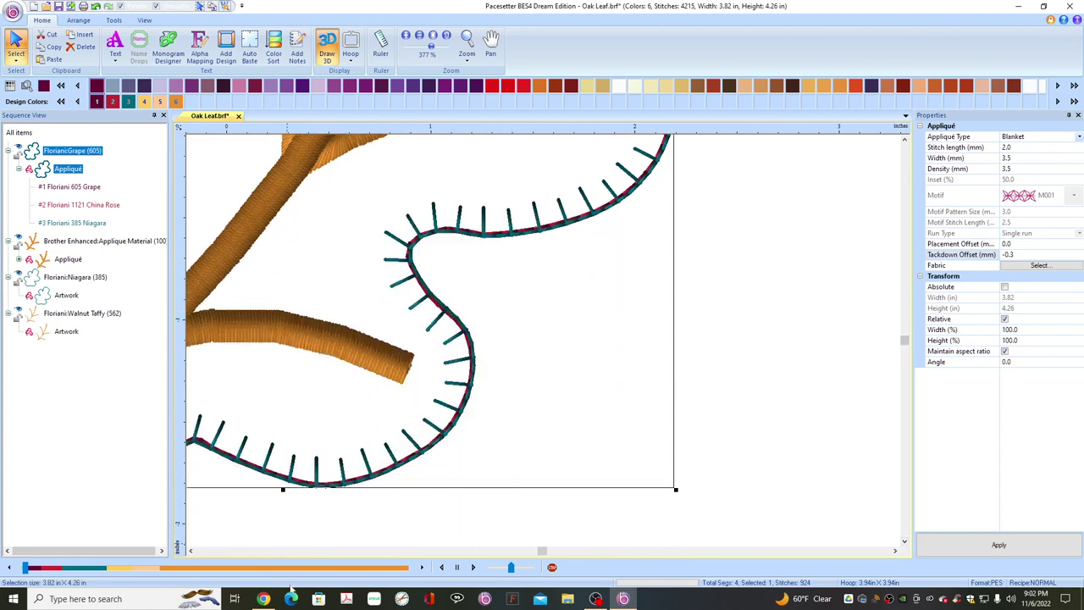
left_click_drag(191, 551, 191, 552)
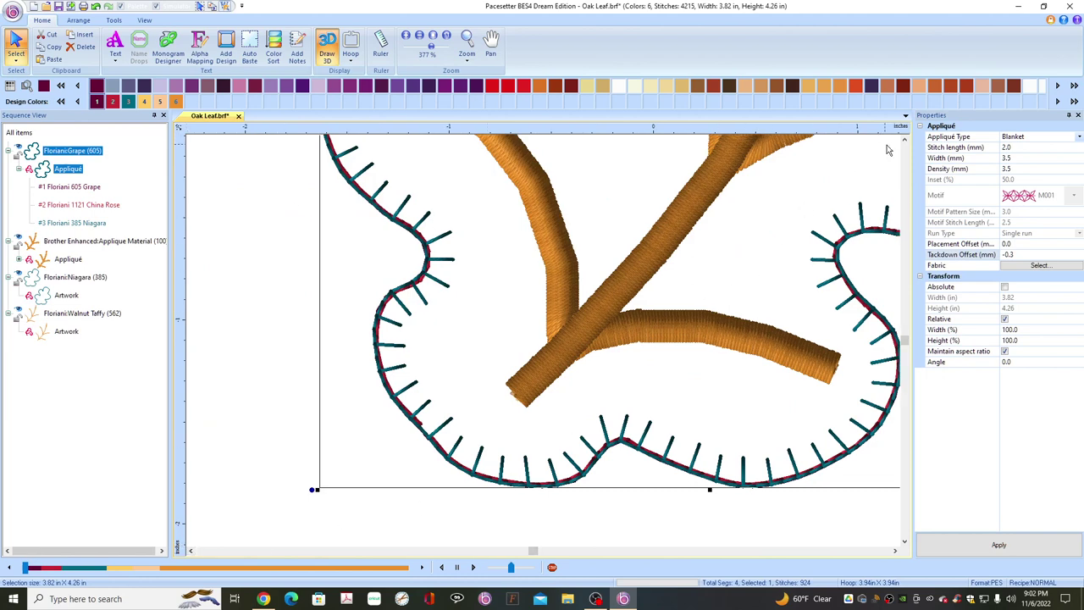
left_click_drag(905, 142, 904, 141)
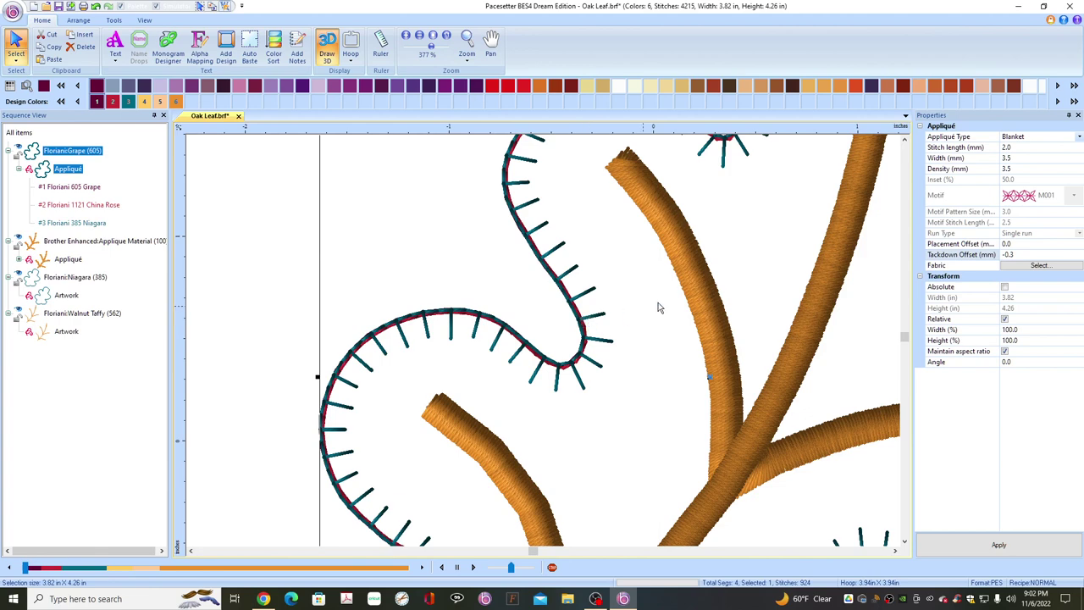
left_click(1025, 149)
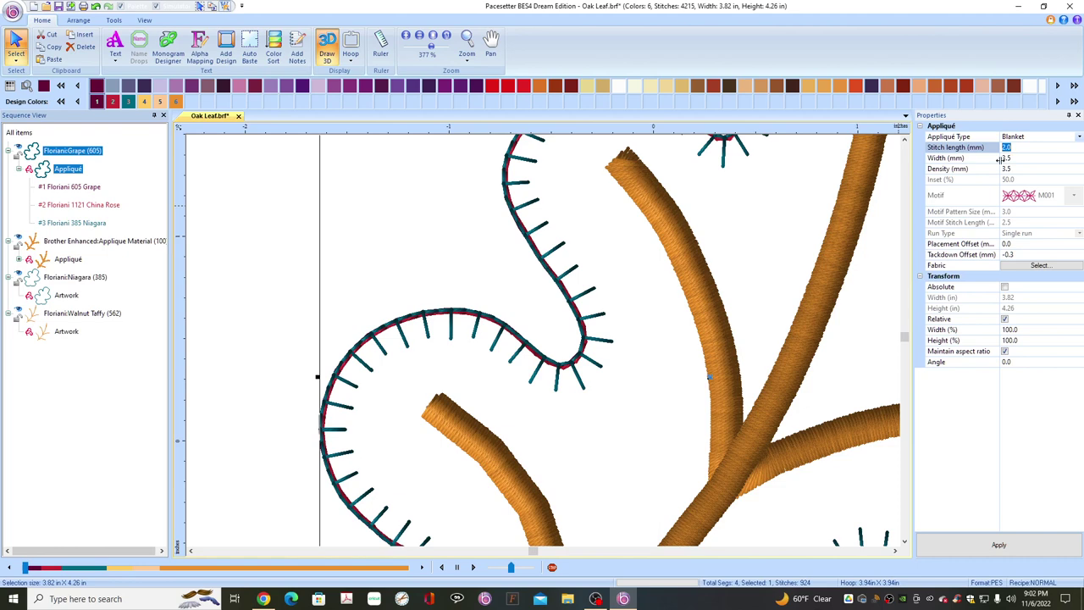
type("1.5")
left_click(1008, 546)
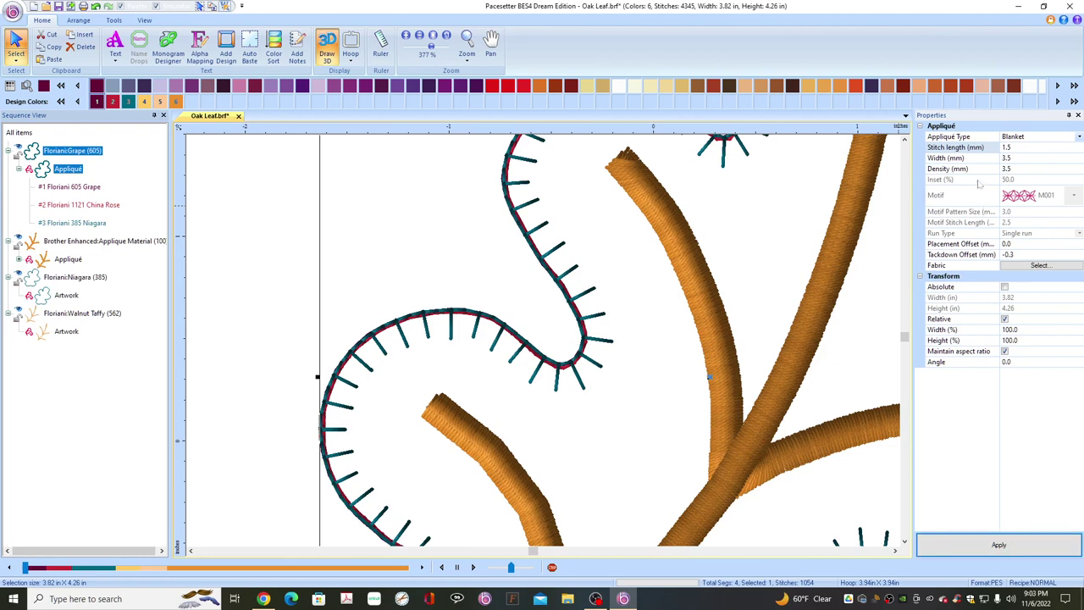
Try a blanket stitch density of 2.0 mm on the leaf outline applique
left_click(1014, 169)
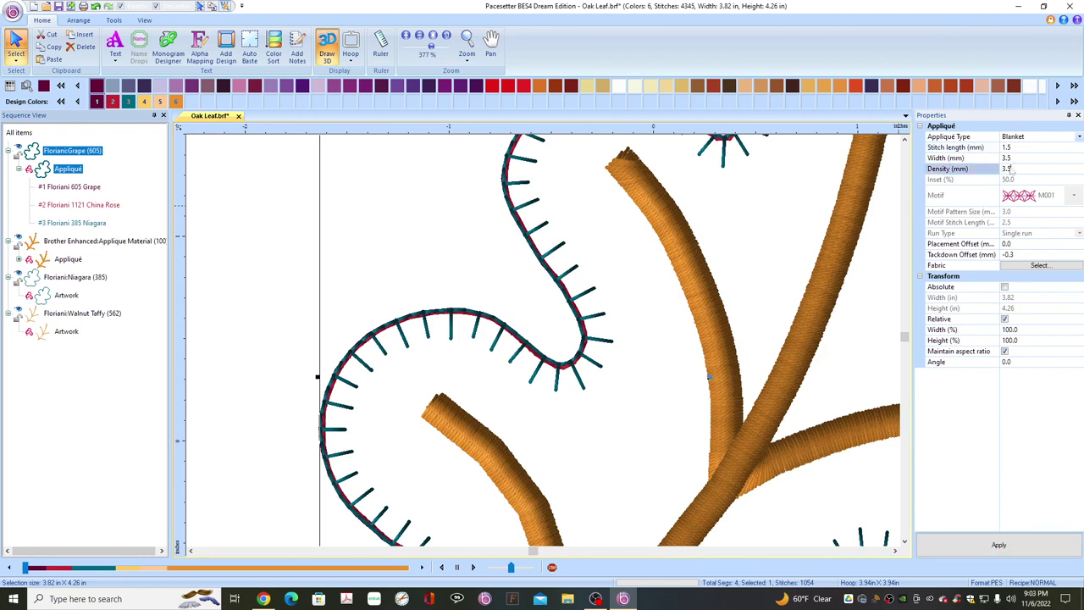
type("2.0")
left_click(947, 548)
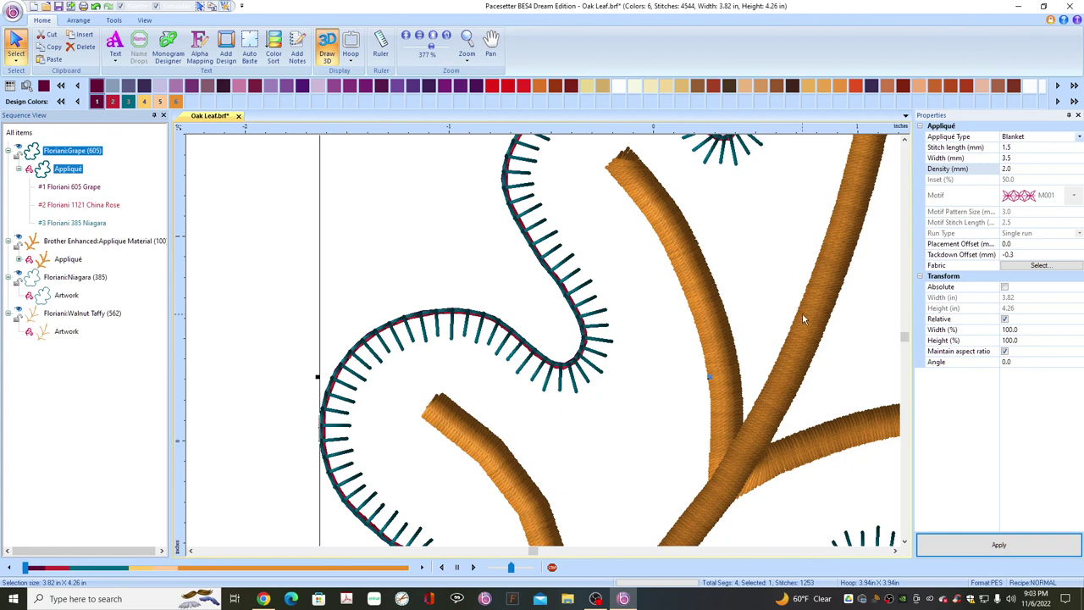
Set the leaf outline applique's density to 2.5 mm and review the blanket stitching around the leaf
left_click(1016, 169)
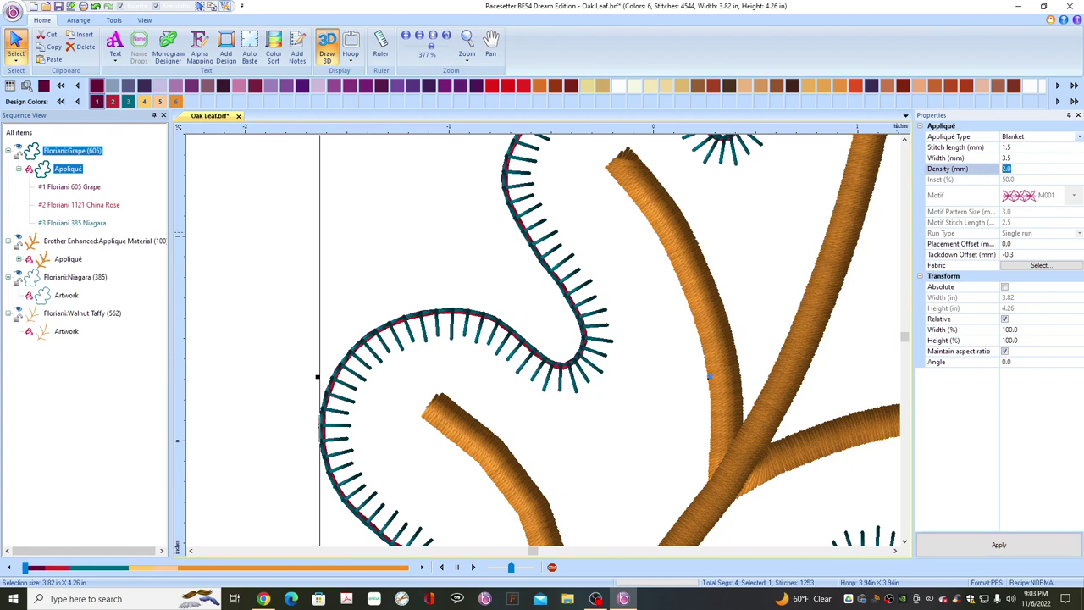
type("2.5")
left_click(950, 545)
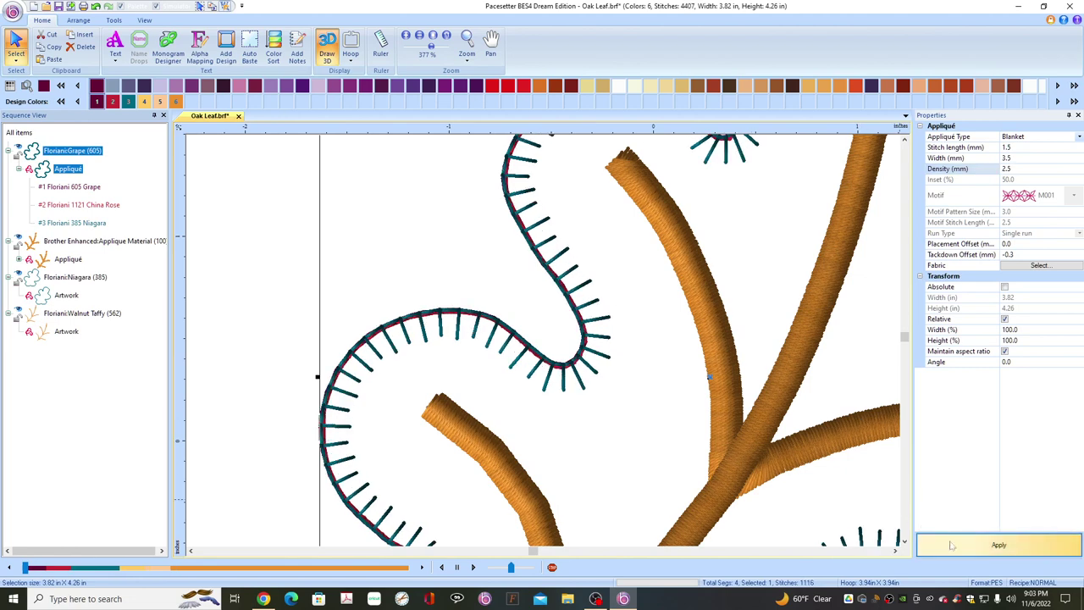
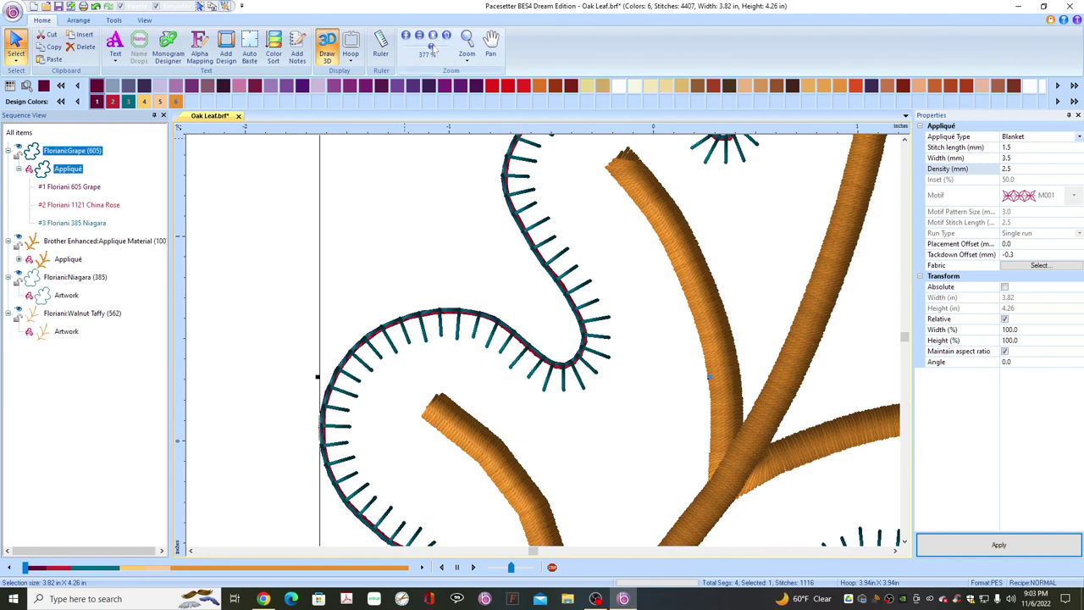
left_click_drag(430, 49, 421, 48)
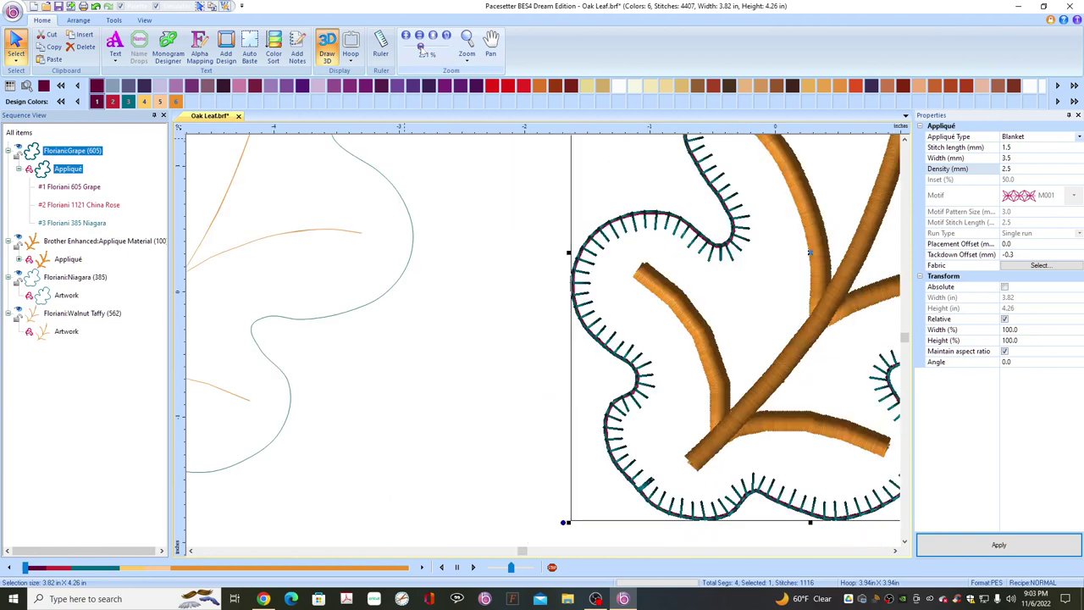
left_click(895, 551)
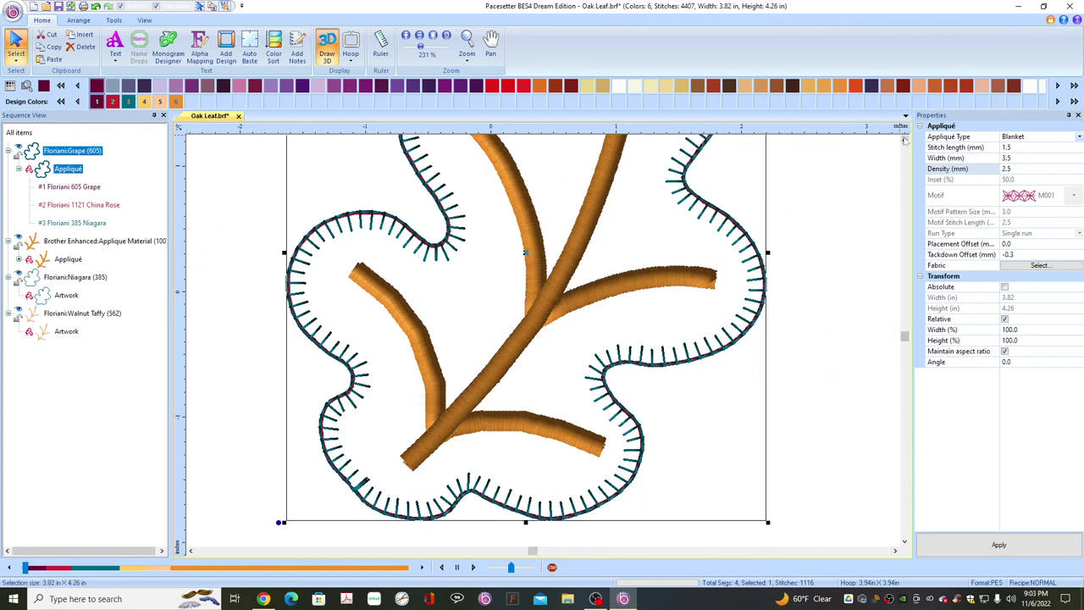
left_click(904, 139)
left_click(904, 139)
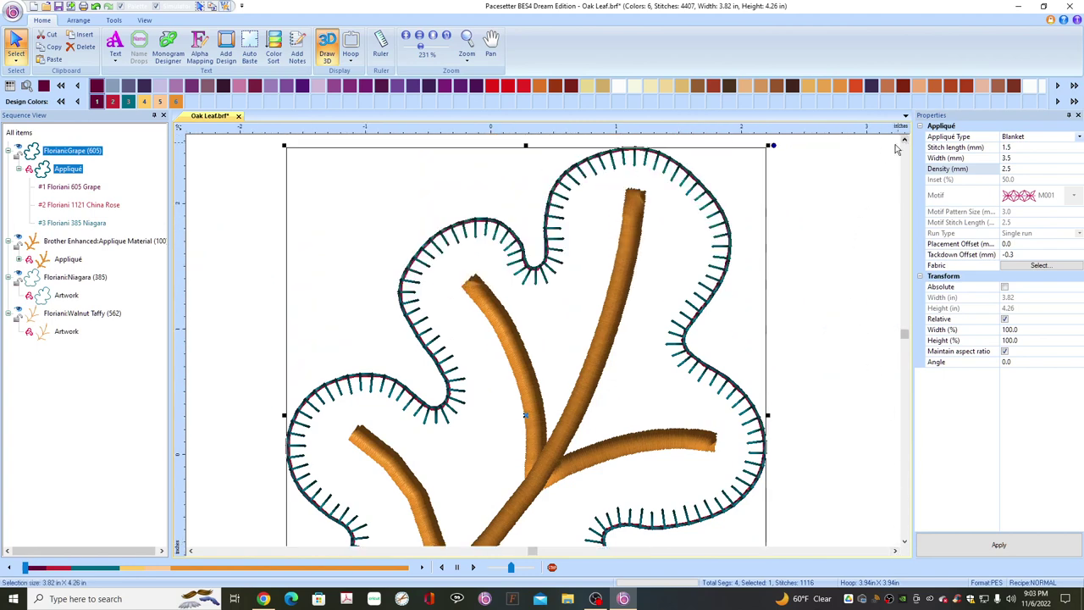
Change the applique type of the orange leaf veins to Motif
left_click(608, 352)
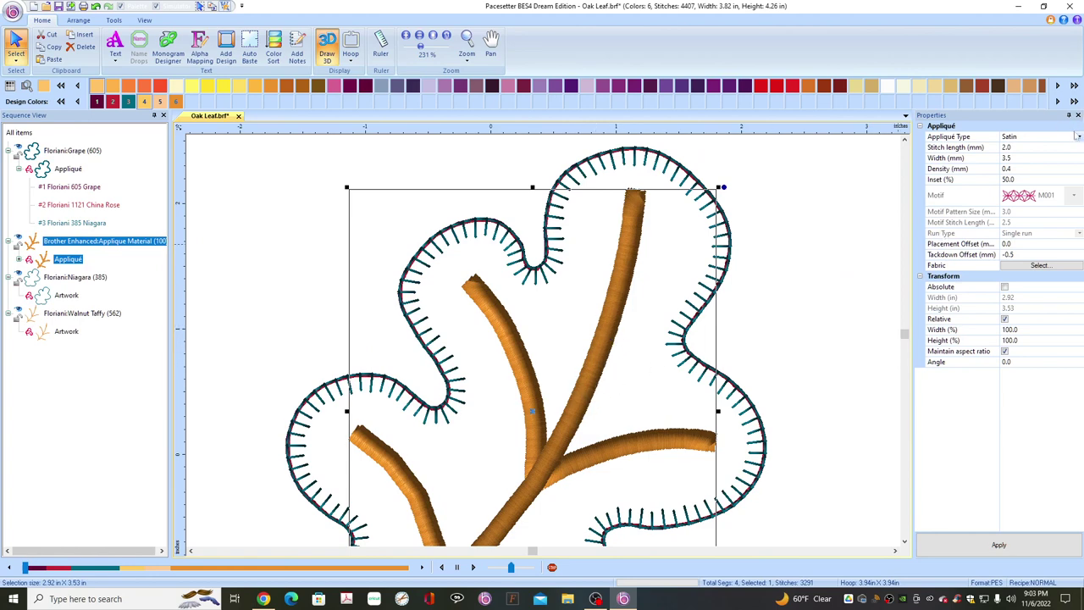
left_click(1080, 137)
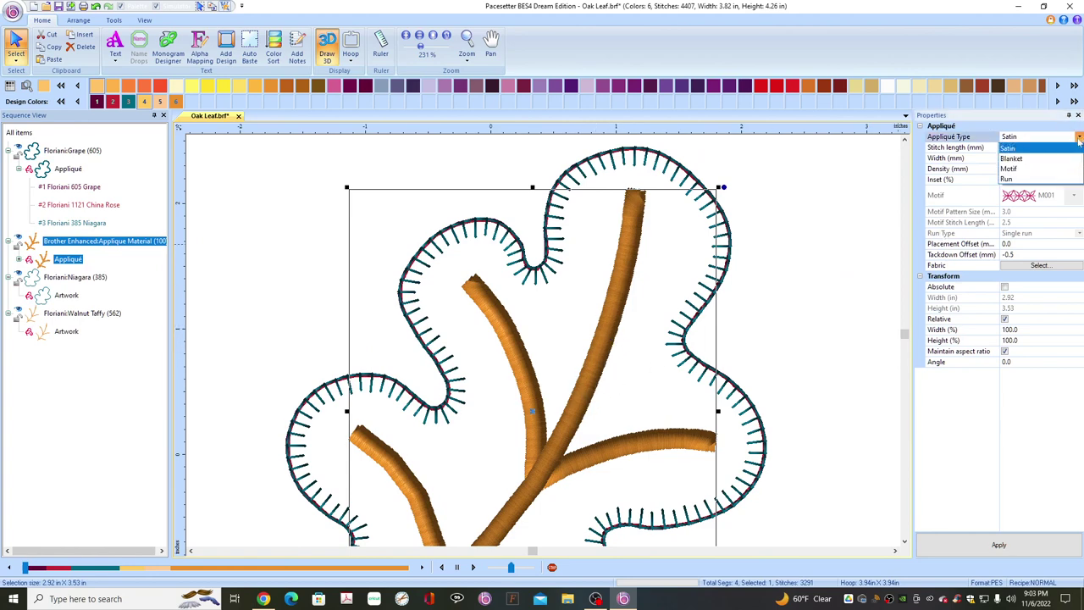
left_click(1011, 170)
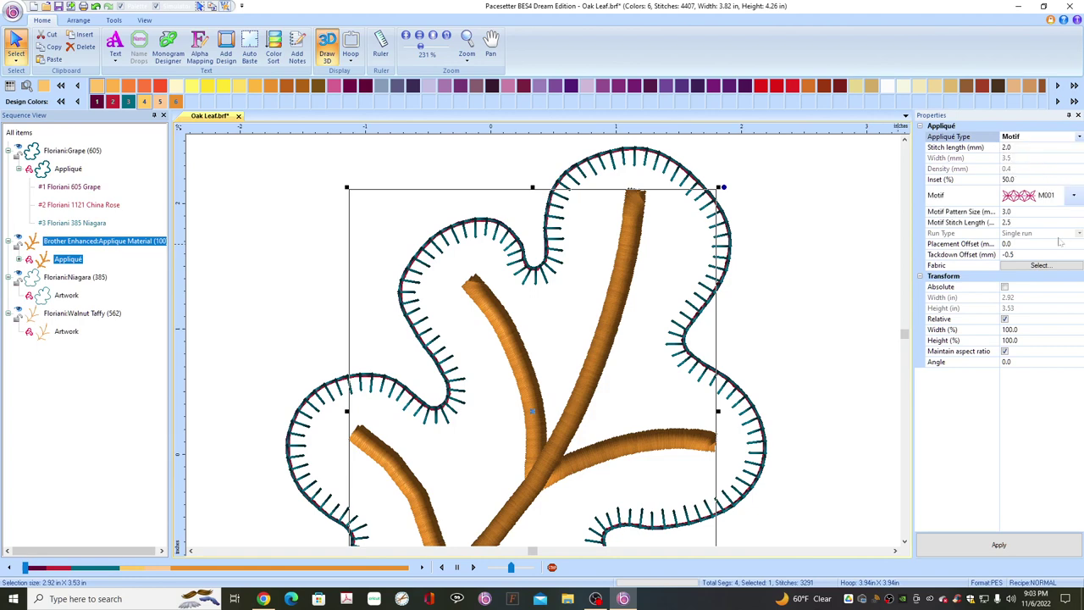
Browse the motif patterns and choose M047 for the leaf vein applique
left_click(1073, 196)
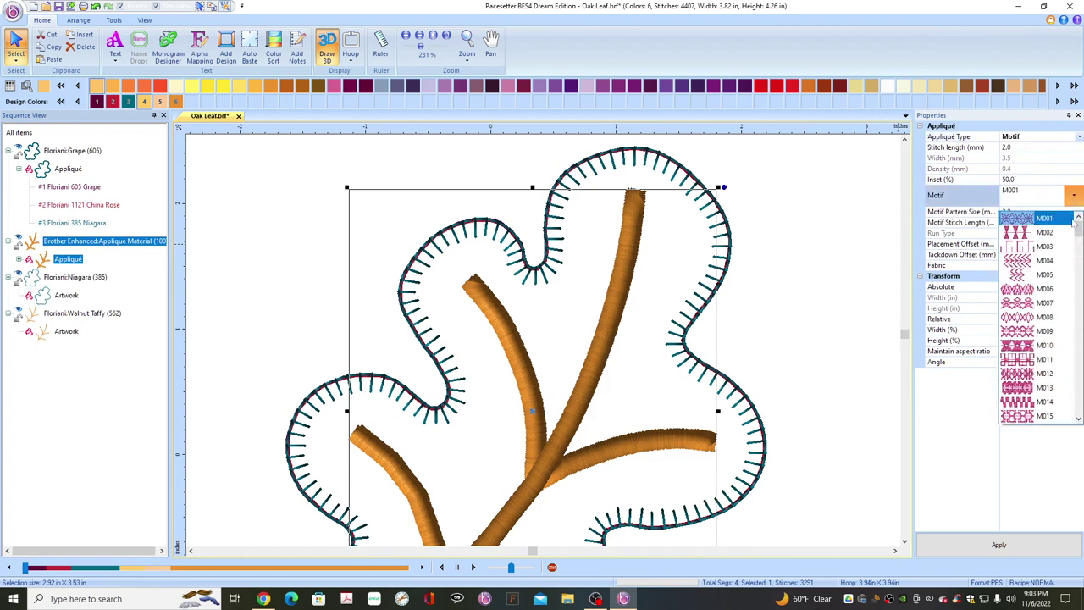
left_click(1077, 418)
left_click(1078, 418)
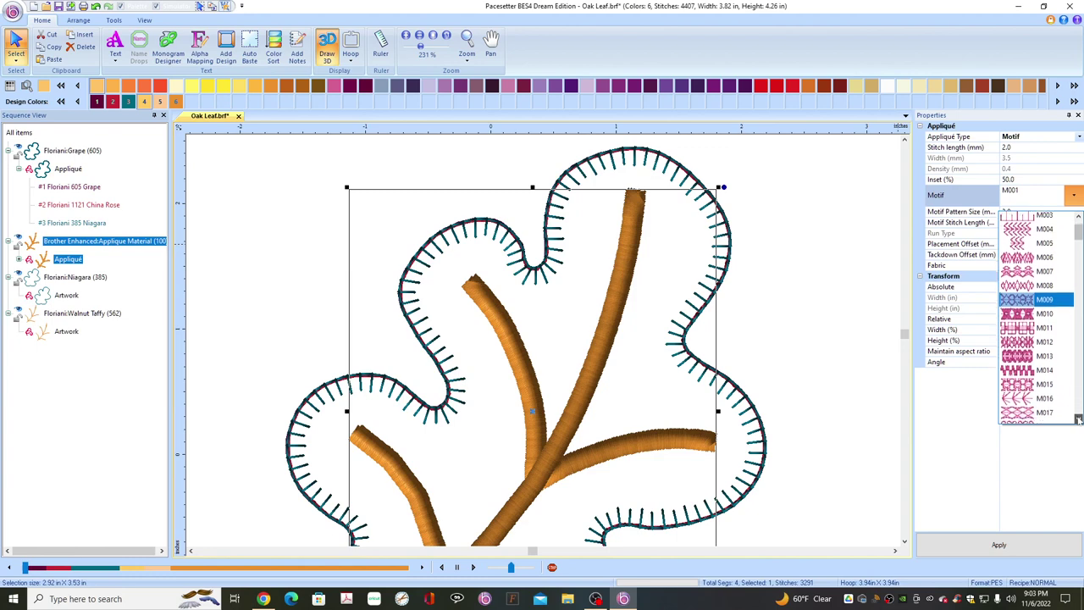
left_click(1078, 419)
left_click(1078, 418)
left_click(1078, 418)
left_click(1077, 418)
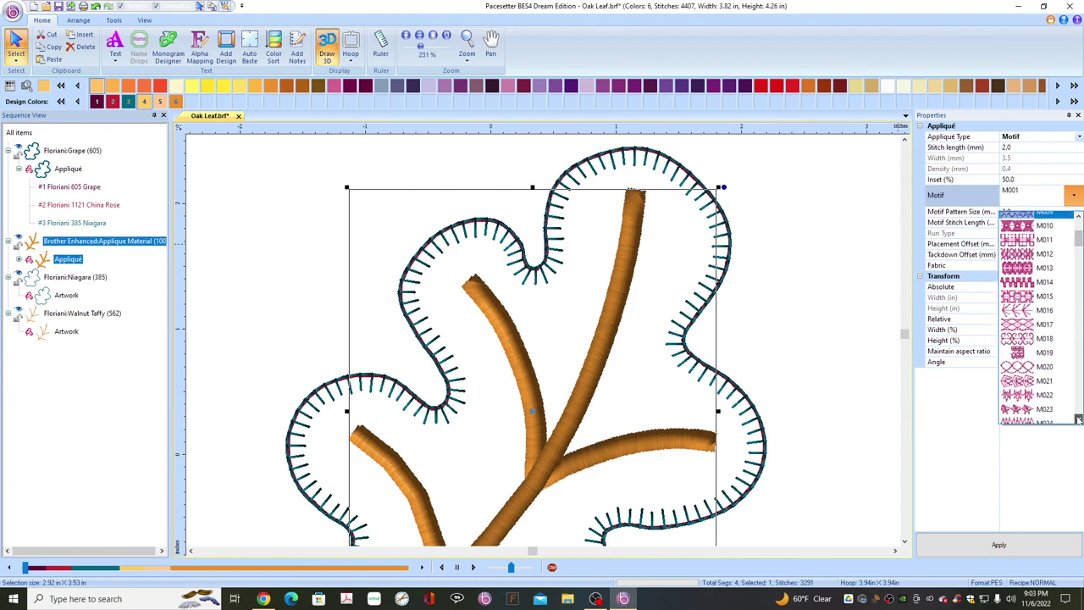
left_click(1077, 418)
left_click(1078, 418)
left_click(1078, 418)
left_click(1078, 418)
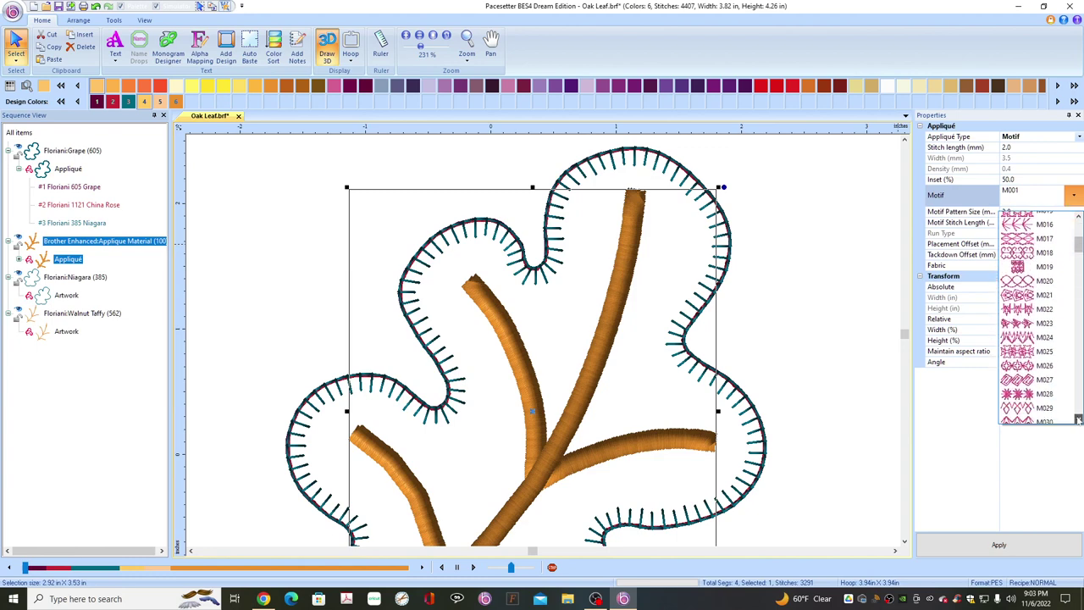
left_click(1078, 419)
left_click(1078, 418)
left_click(1078, 418)
left_click(1078, 419)
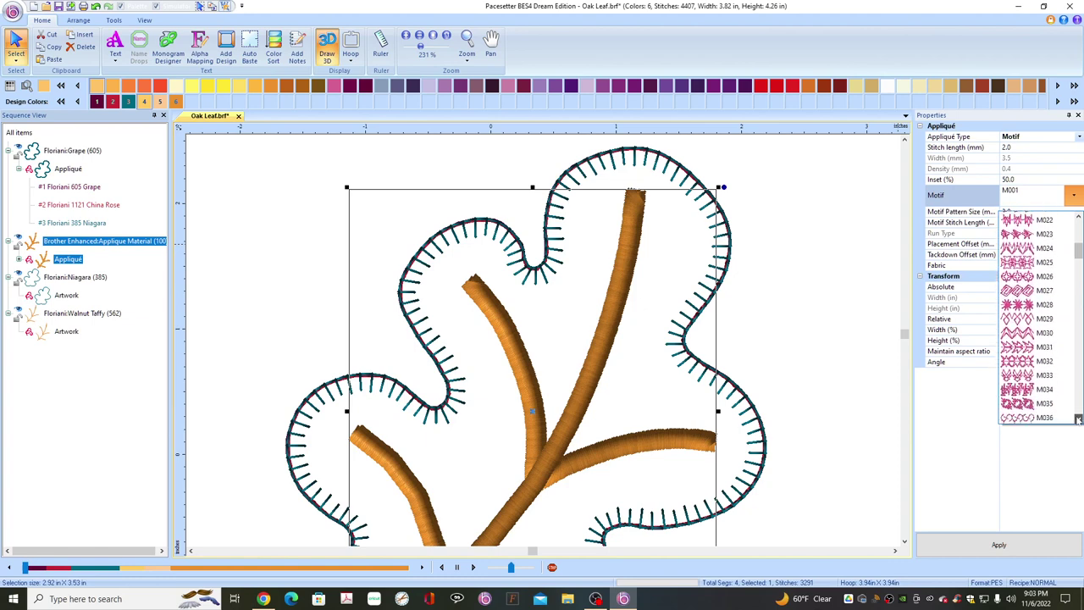
left_click(1078, 418)
left_click(1078, 418)
left_click(1078, 418)
left_click(1078, 418)
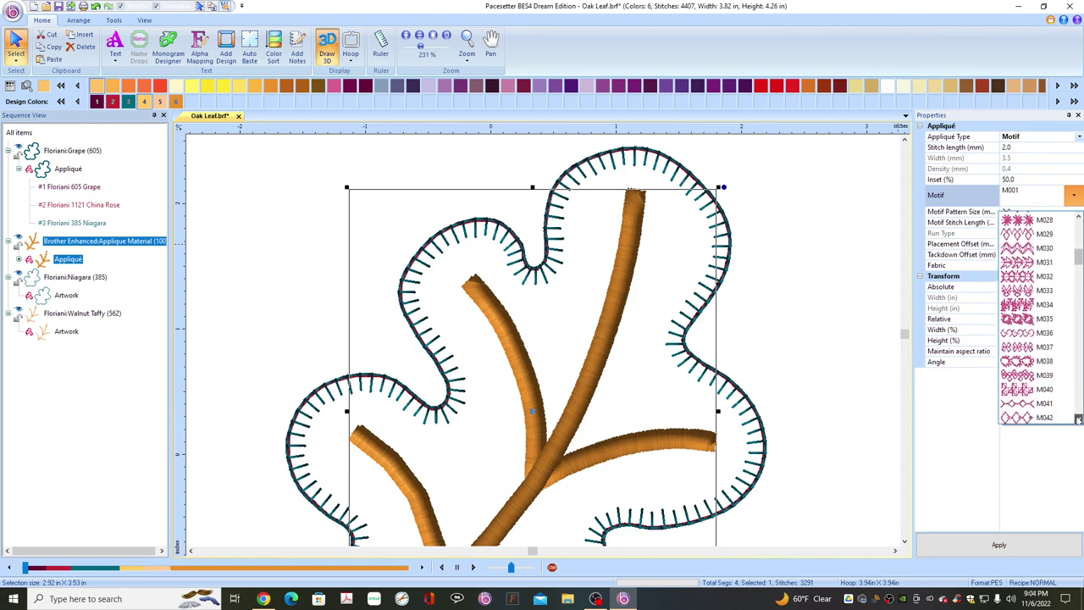
left_click(1078, 418)
left_click(1078, 418)
left_click(1078, 418)
left_click(1078, 418)
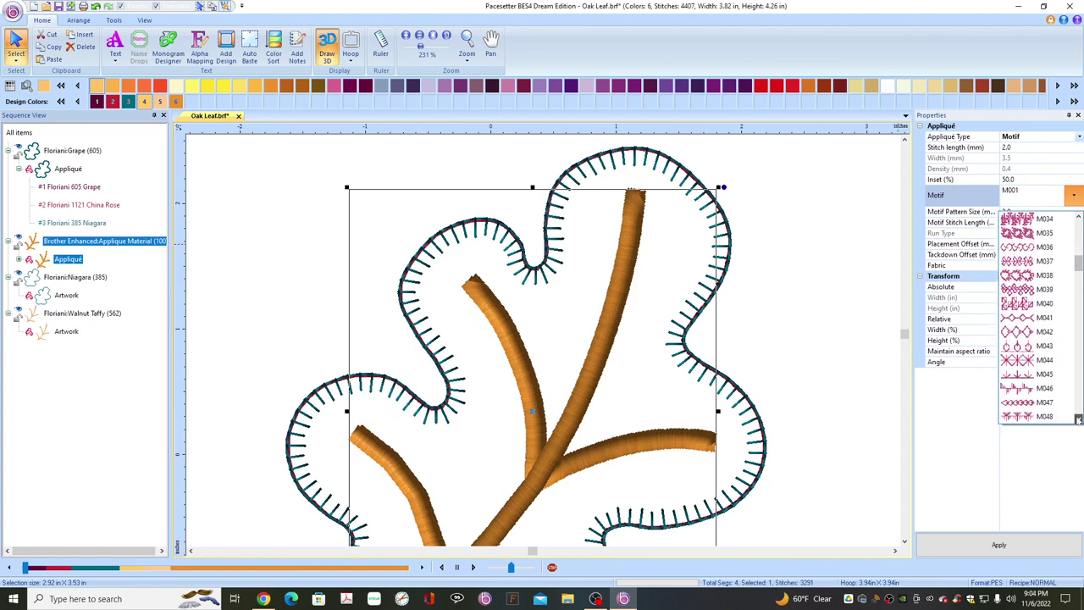
scroll(1078, 418, "down", 3)
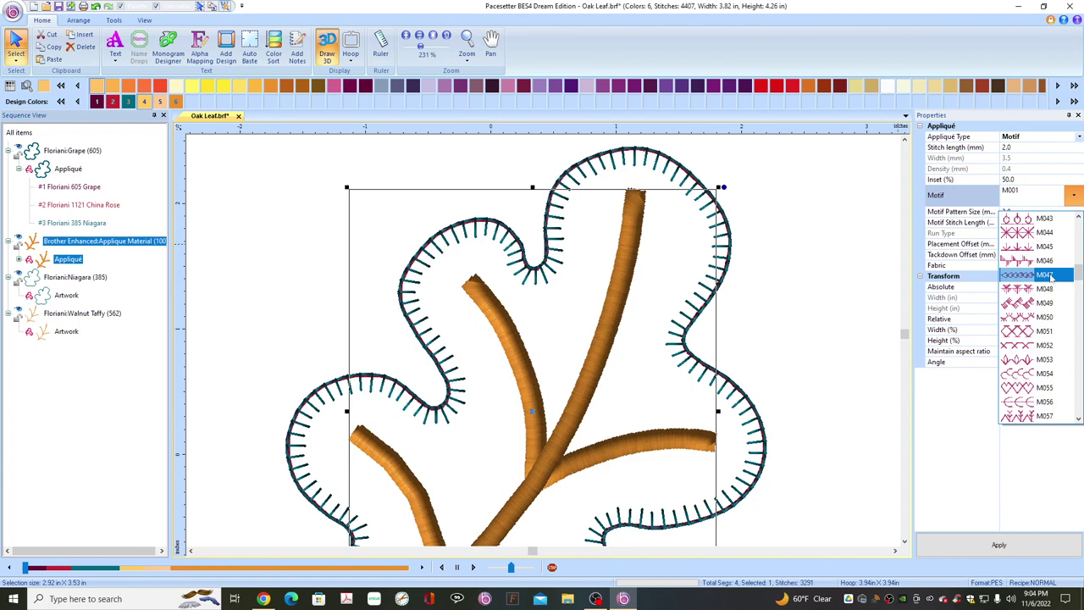
left_click(1050, 276)
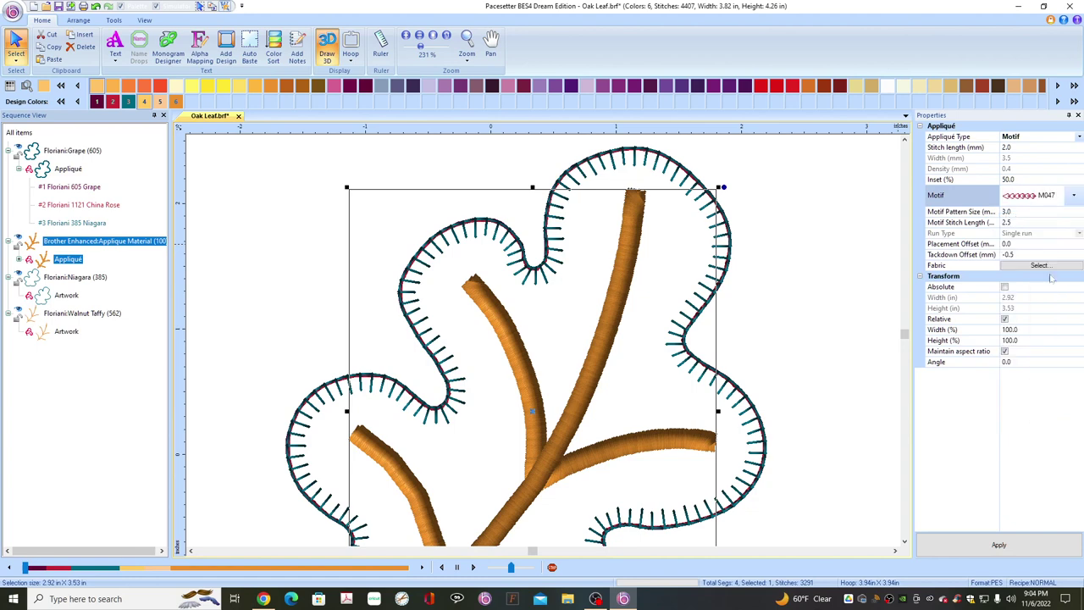
Set the leaf vein applique's tackdown offset to 0.0 mm and apply the motif settings
left_click(1019, 255)
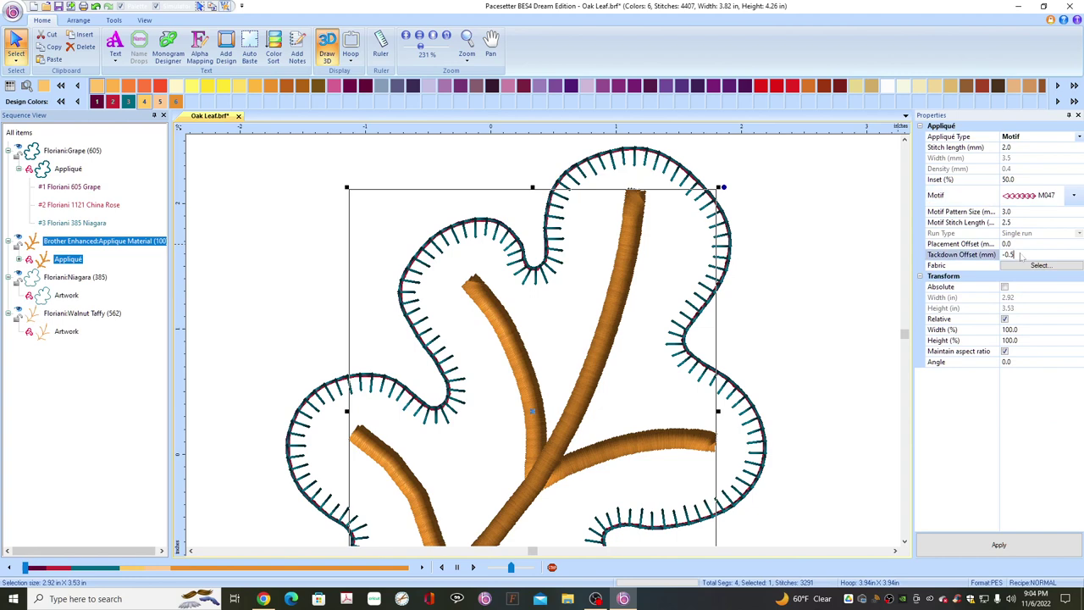
left_click_drag(1022, 257, 994, 256)
type("0.")
left_click(1022, 550)
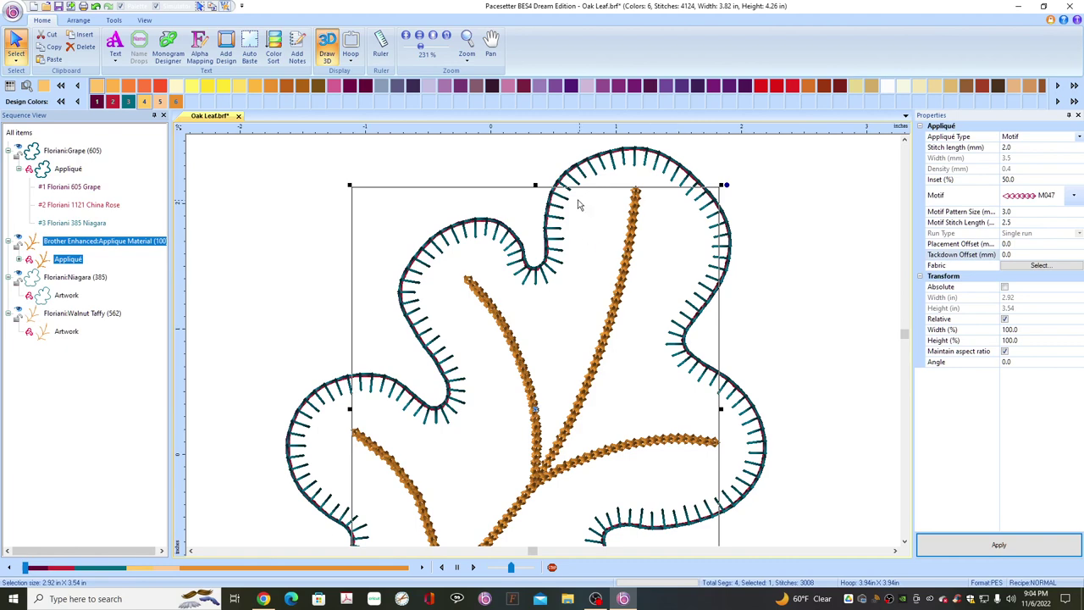
Set the leaf vein applique's motif stitch length to 3.5 mm and apply it
left_click(433, 47)
left_click(434, 48)
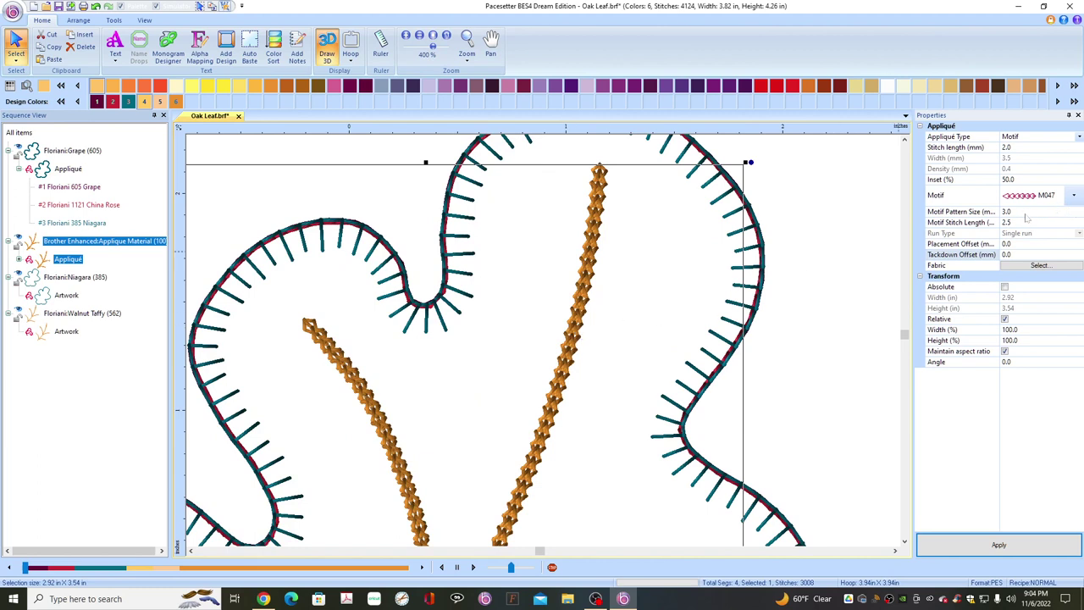
left_click(1022, 222)
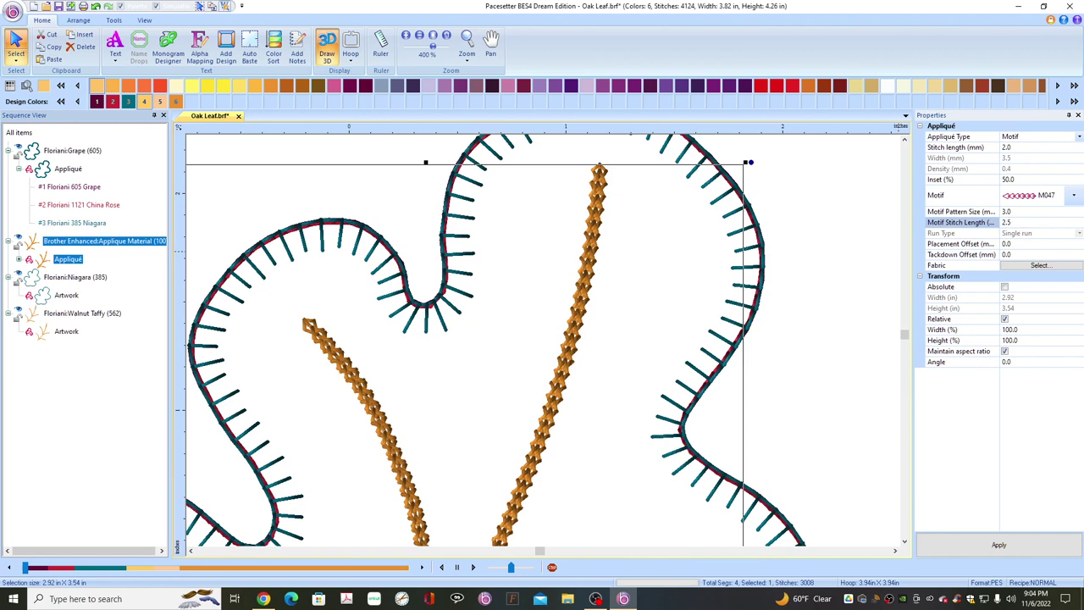
key("ctrl+a")
type("3.5")
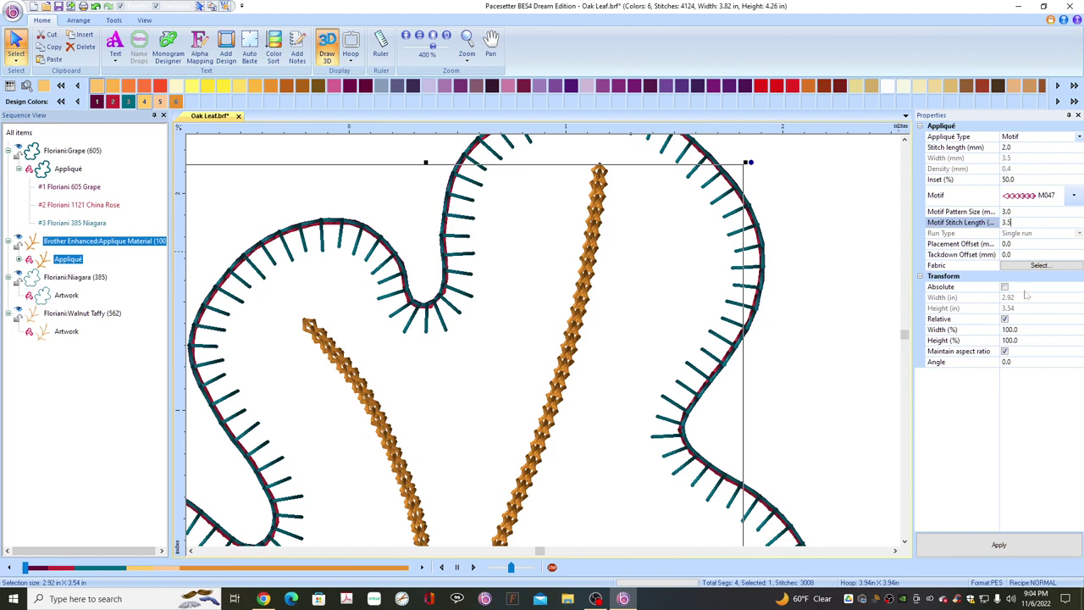
left_click(997, 547)
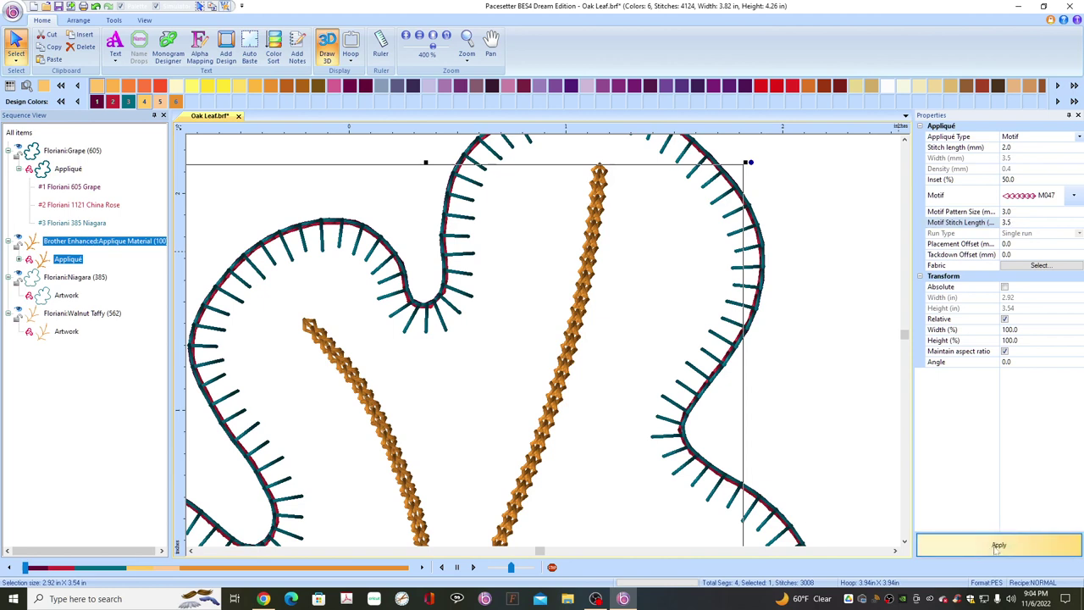
Set the leaf vein applique's motif pattern size to 4.0 mm and apply it
left_click(974, 213)
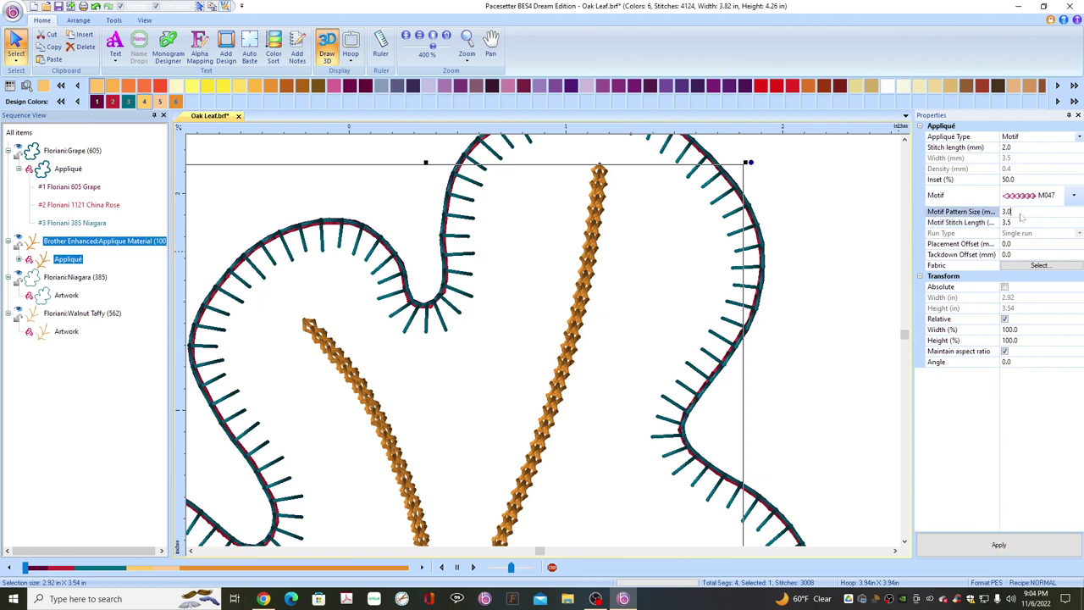
type("4")
left_click(998, 545)
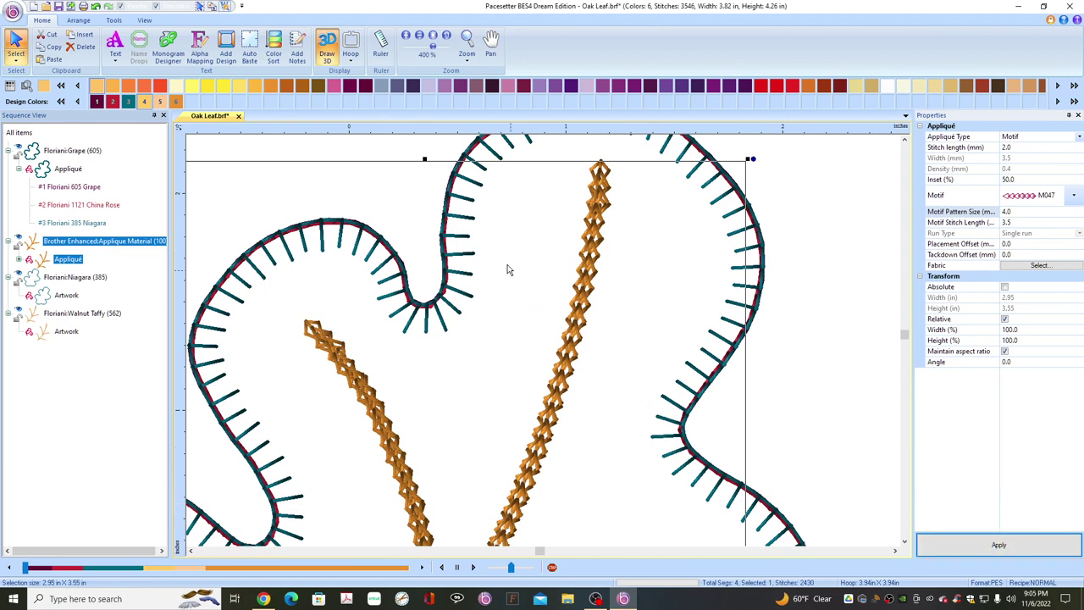
Try reshaping the long upper vein with the Edit Shape tool by moving one of its middle nodes slightly outward
mouse_move(433, 46)
left_mouse_down()
mouse_move(453, 49)
mouse_move(441, 47)
left_mouse_up()
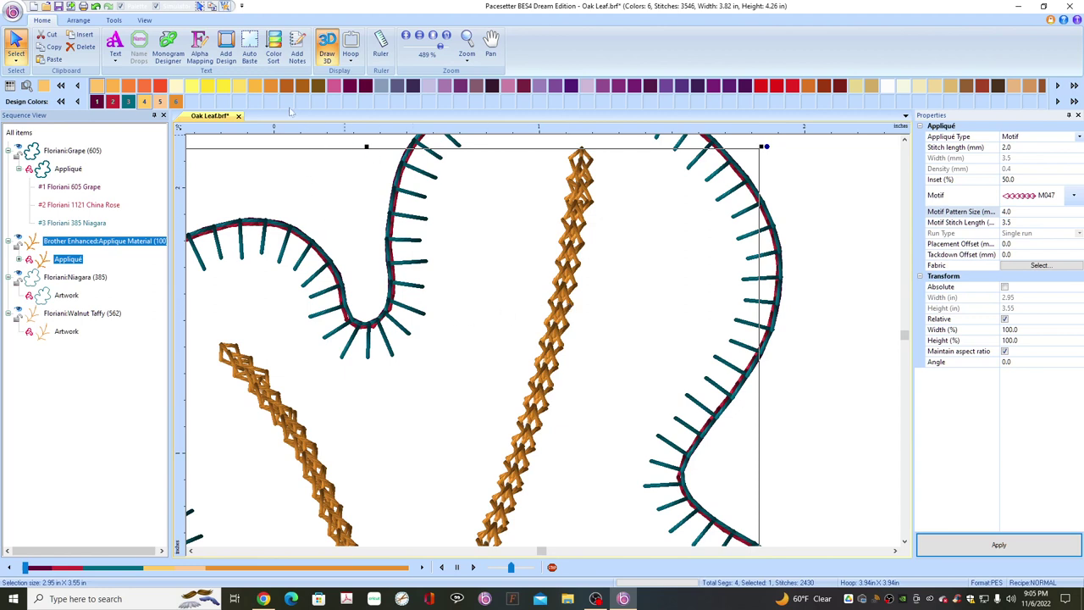
left_click(114, 20)
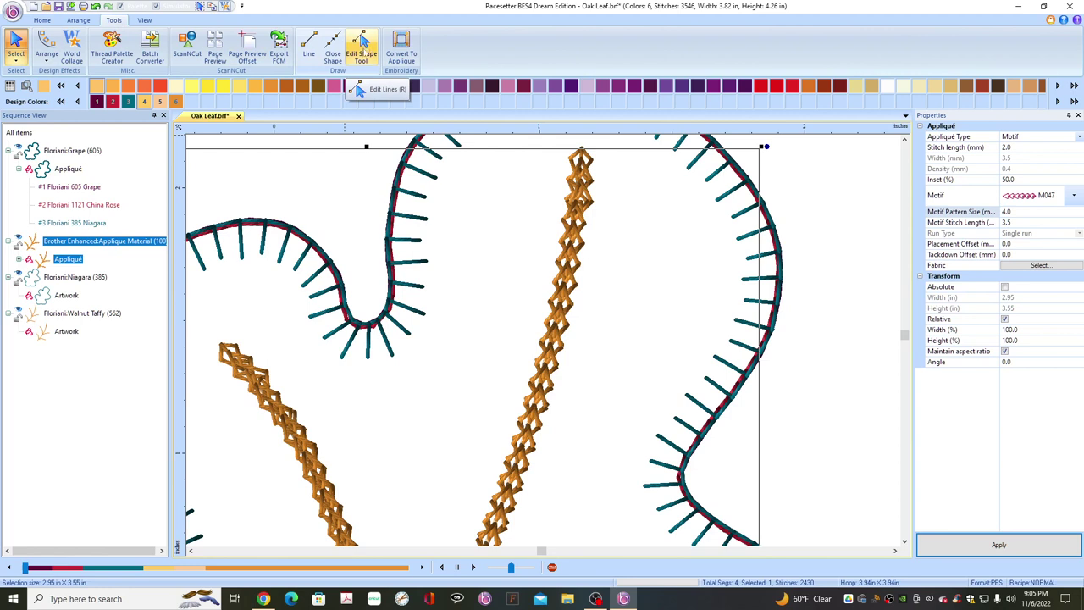
left_click(360, 52)
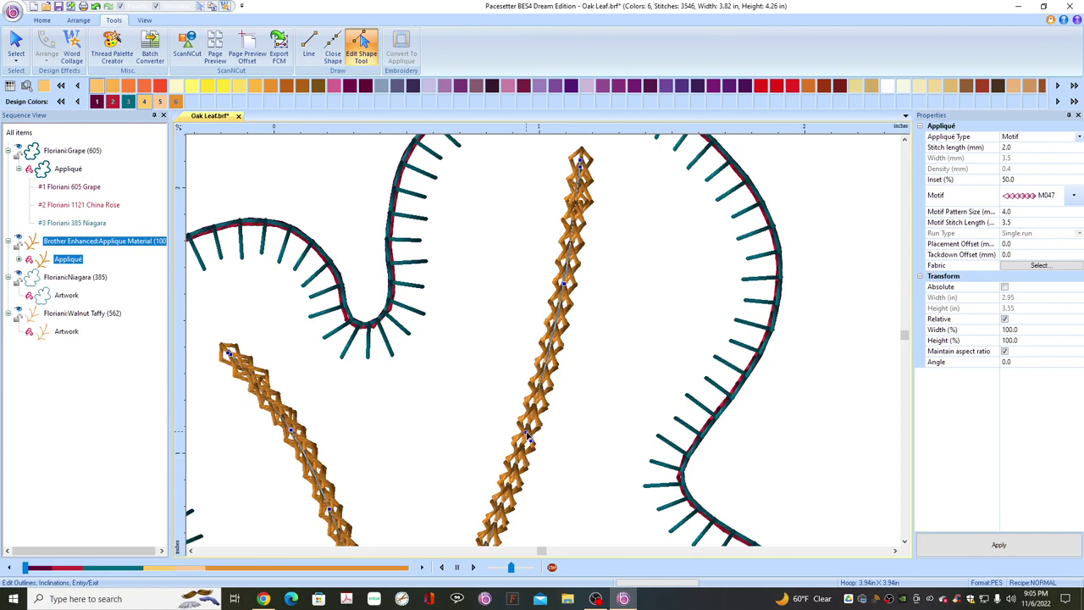
left_click_drag(528, 438, 541, 435)
left_click(834, 494)
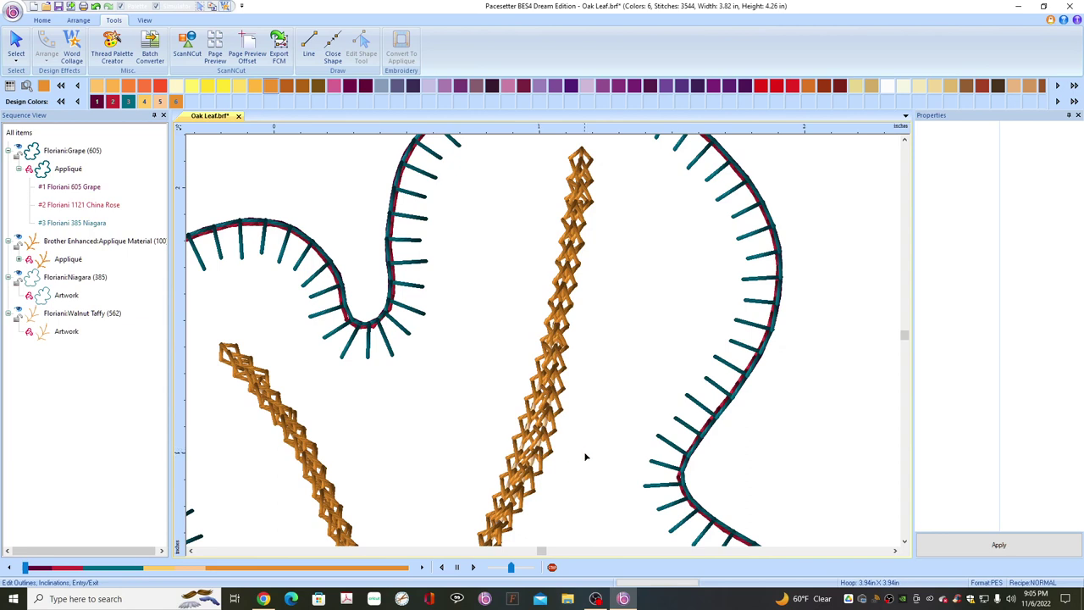
key("Escape")
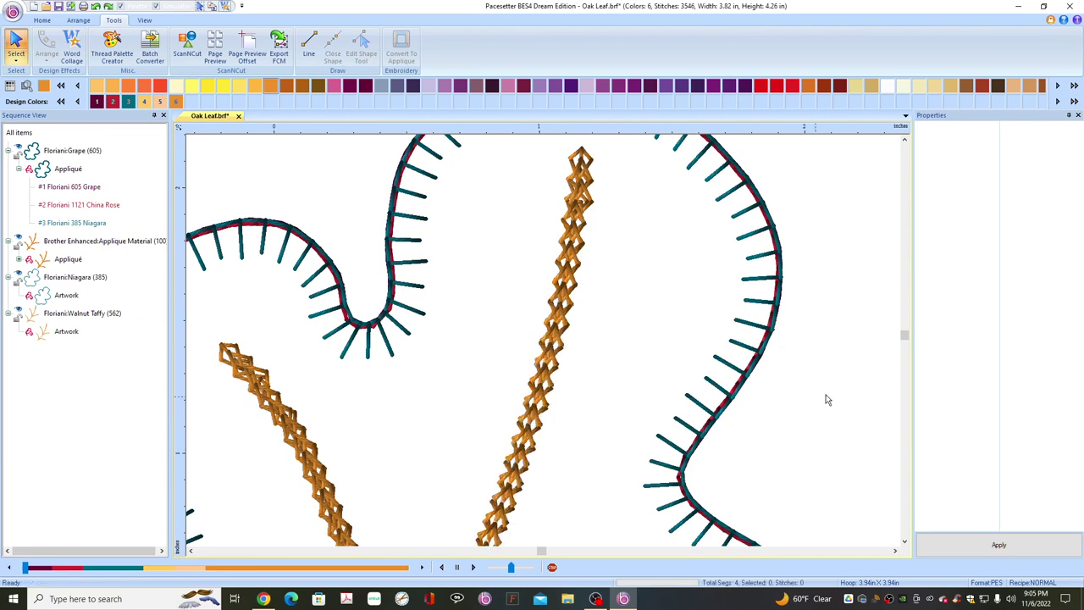
Inspect the motif stitching along the veins and try adjusting the node at the bend of the lower side vein with the Edit Shape tool
left_click(904, 542)
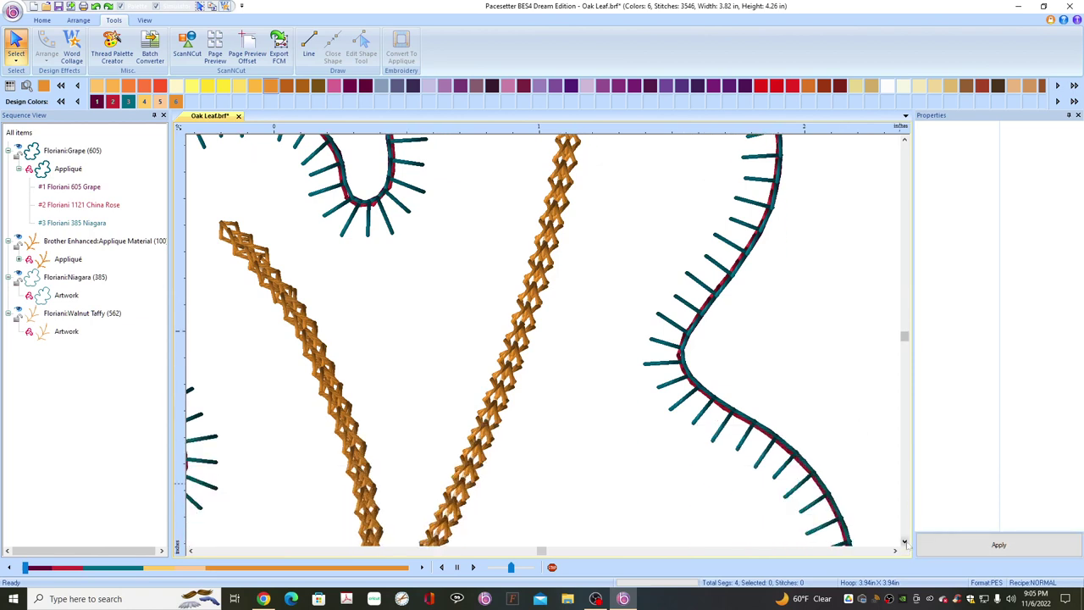
left_click(905, 542)
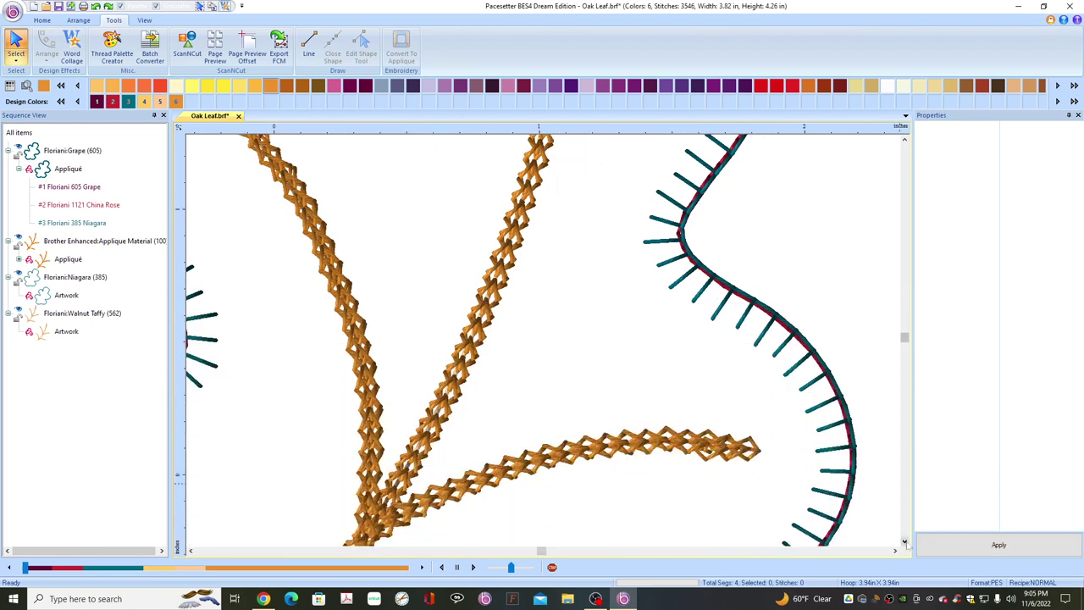
left_click(904, 542)
left_click(904, 542)
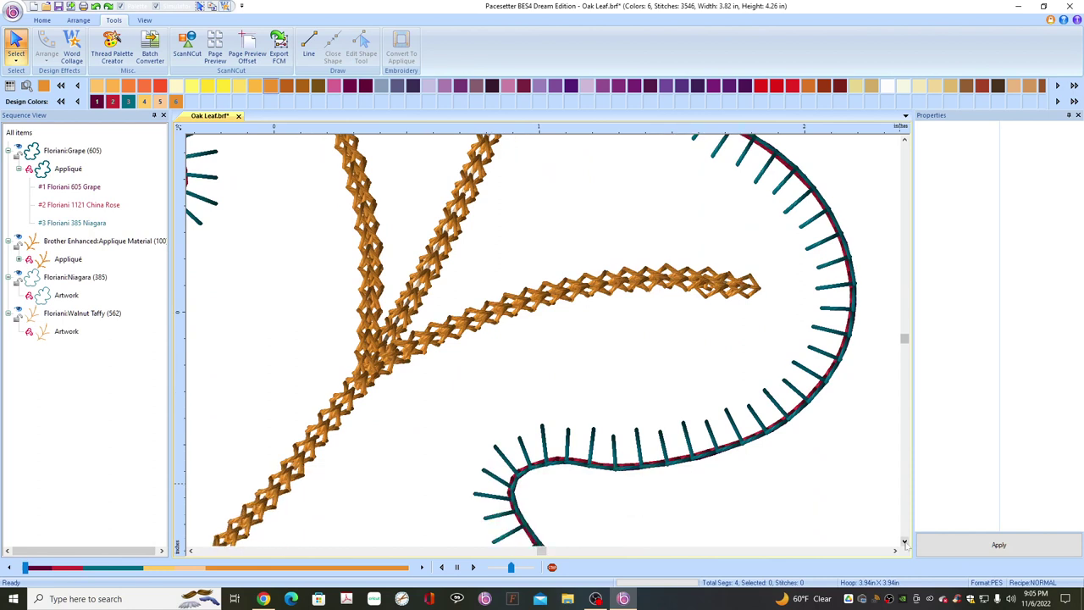
left_click(191, 550)
left_click(190, 550)
left_click(191, 551)
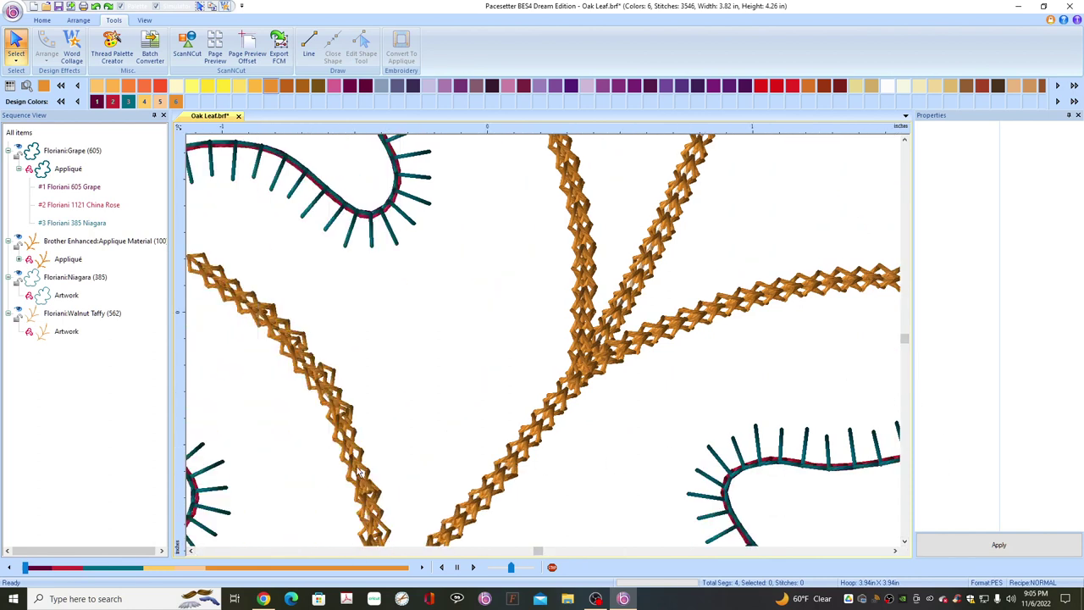
left_click(342, 424)
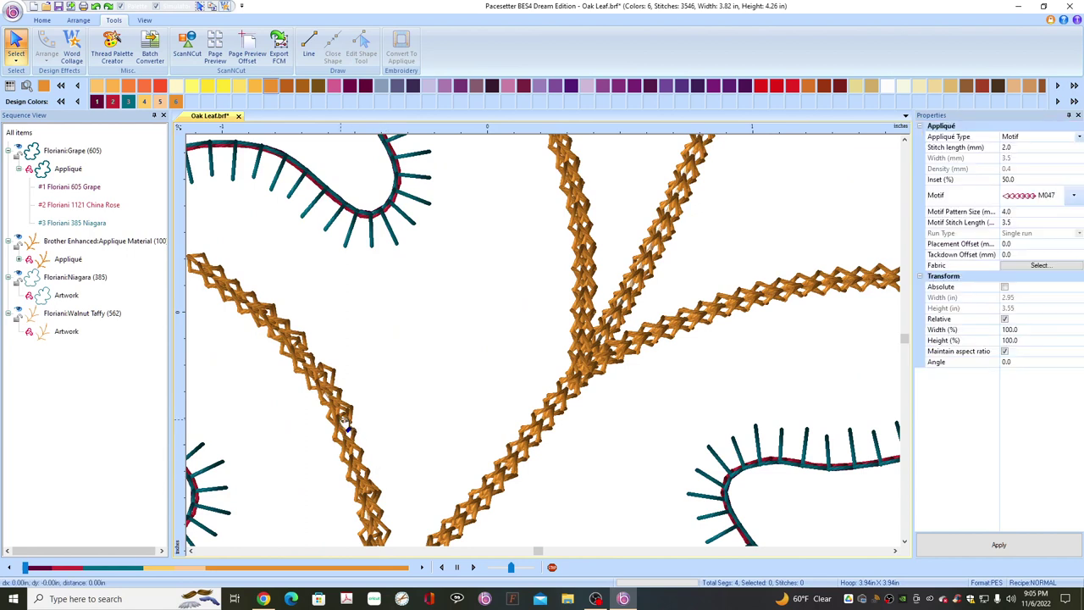
left_click(363, 53)
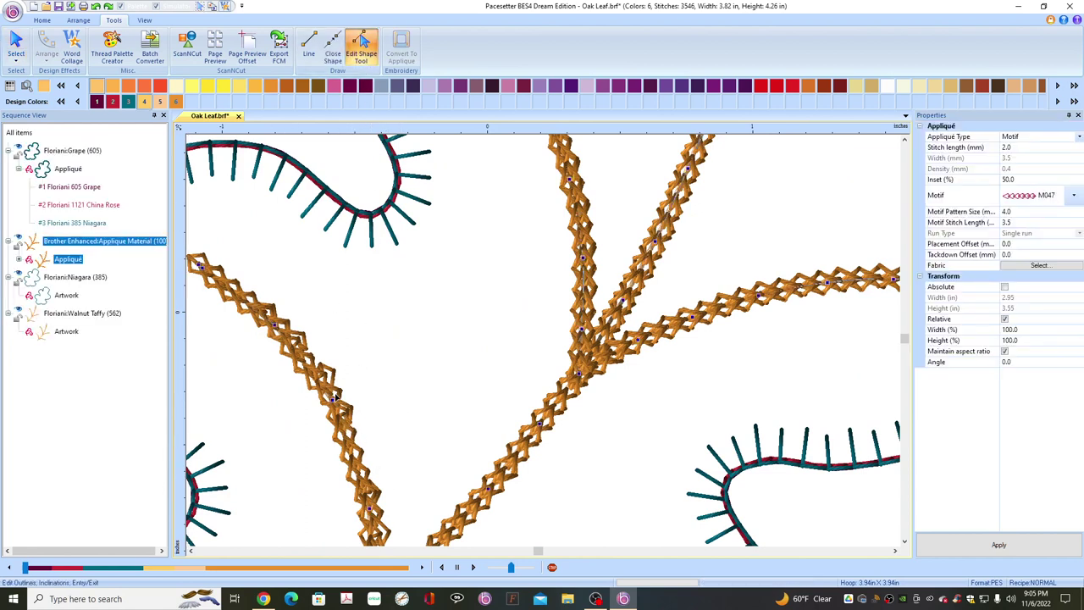
left_click(334, 404)
key("Escape")
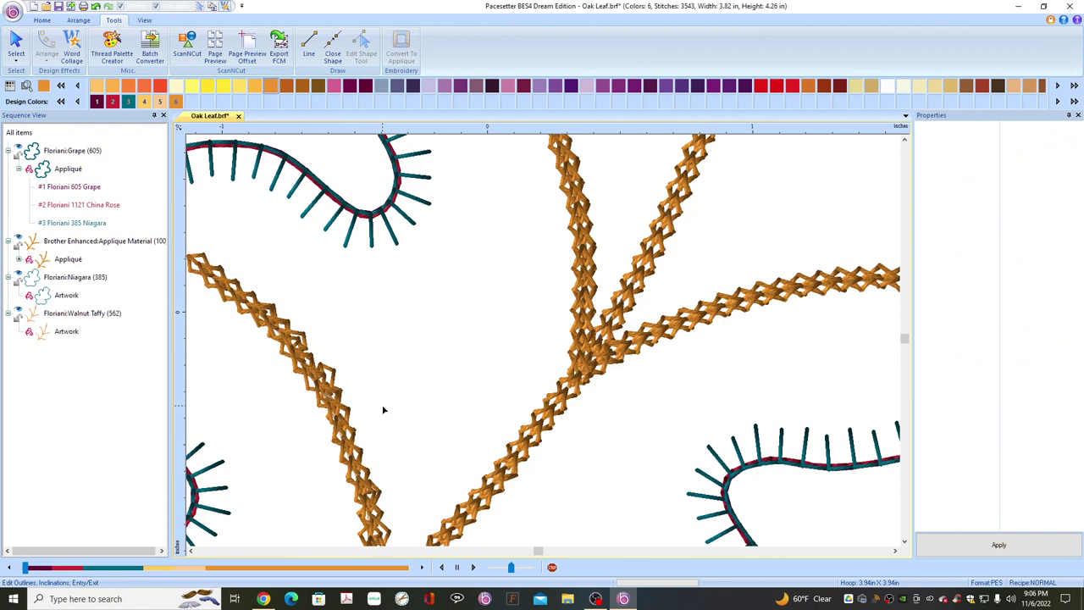
key("Escape")
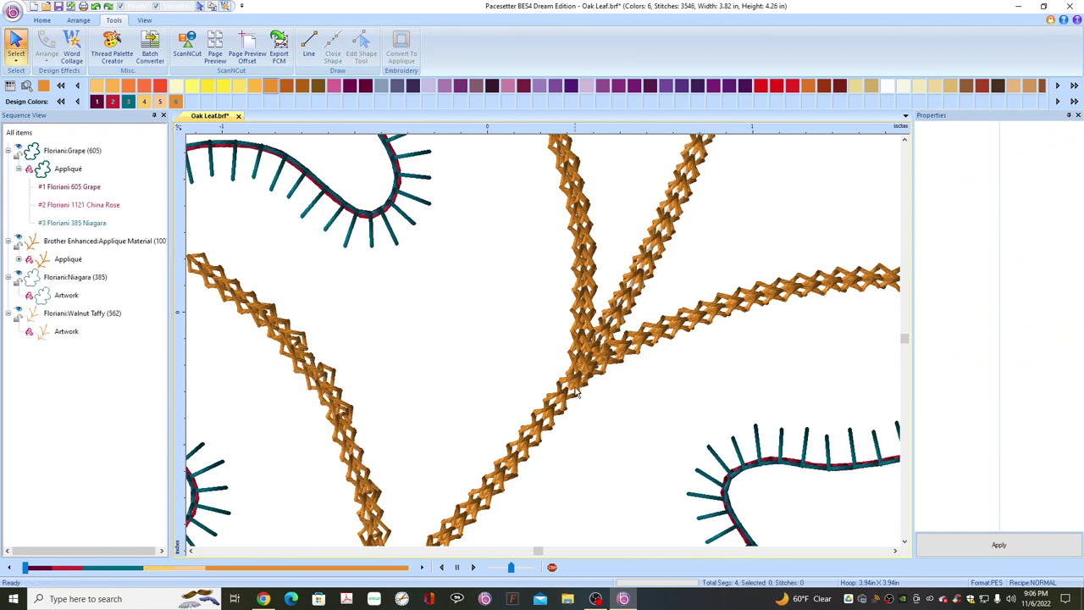
Try motif pattern M051 on the leaf vein applique and apply it
left_click(595, 361)
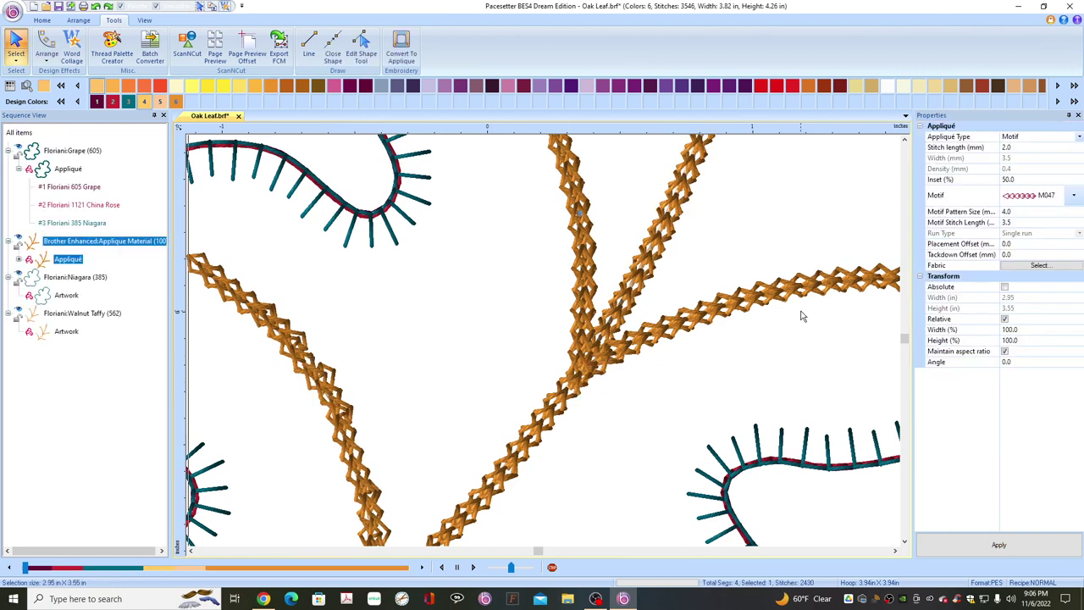
left_click(1074, 196)
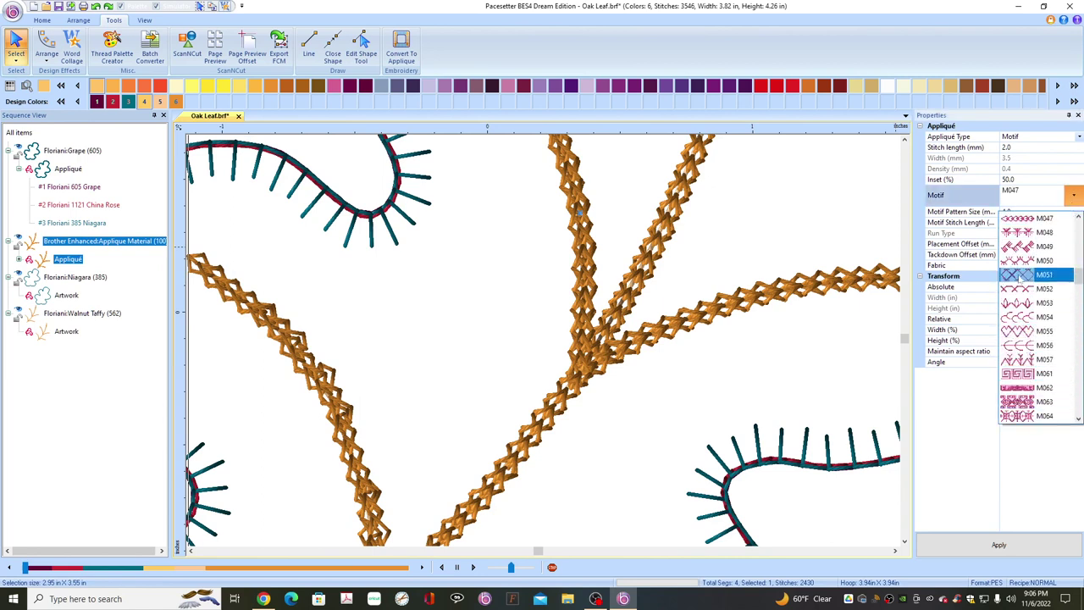
left_click(1021, 275)
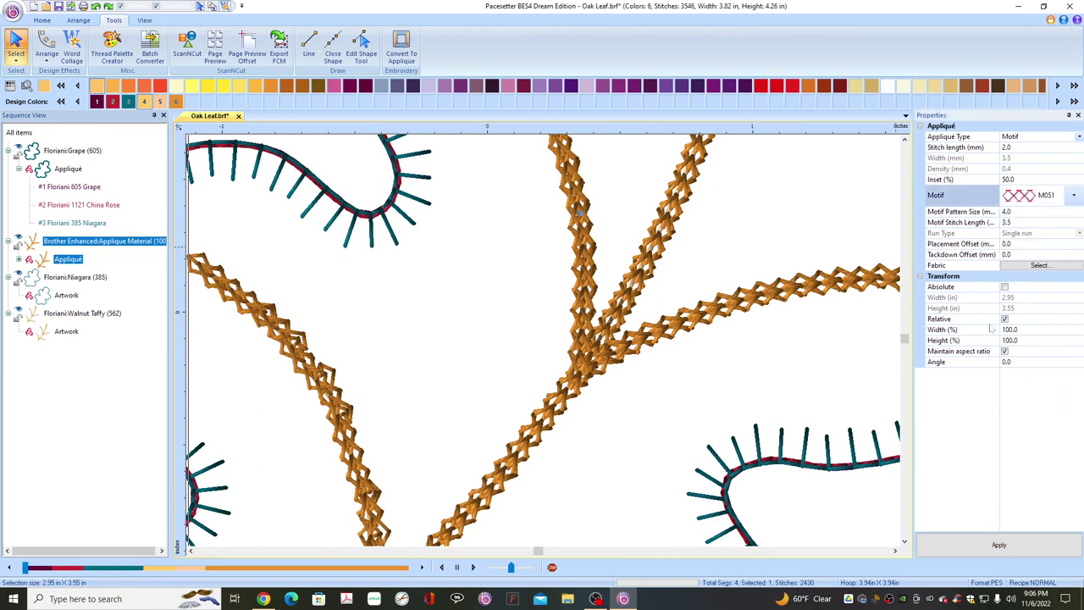
left_click(999, 547)
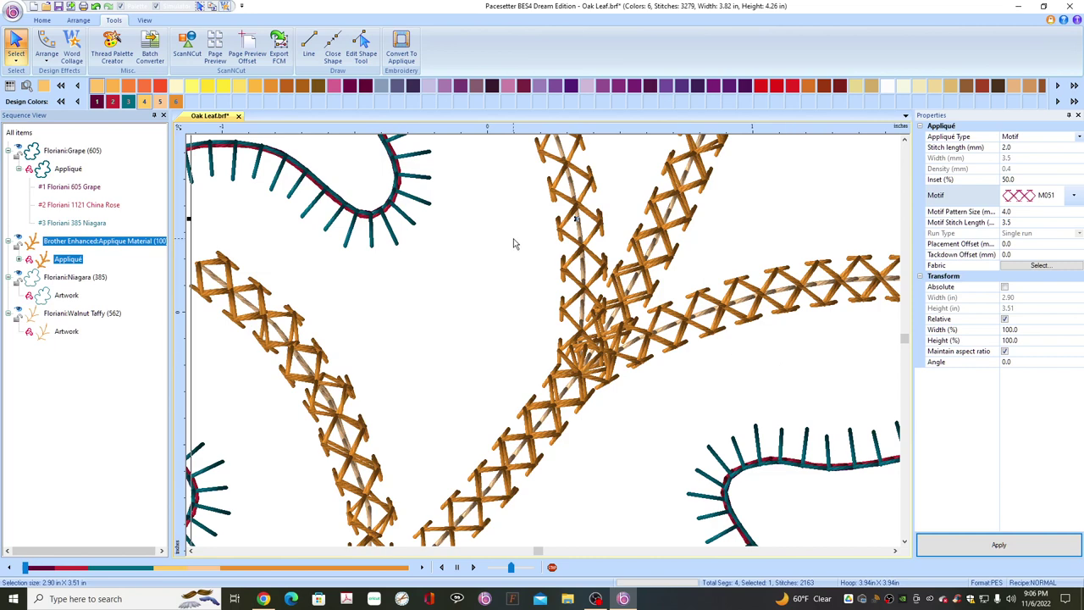
Try motif pattern M068 on the leaf vein applique and apply it
left_click(41, 19)
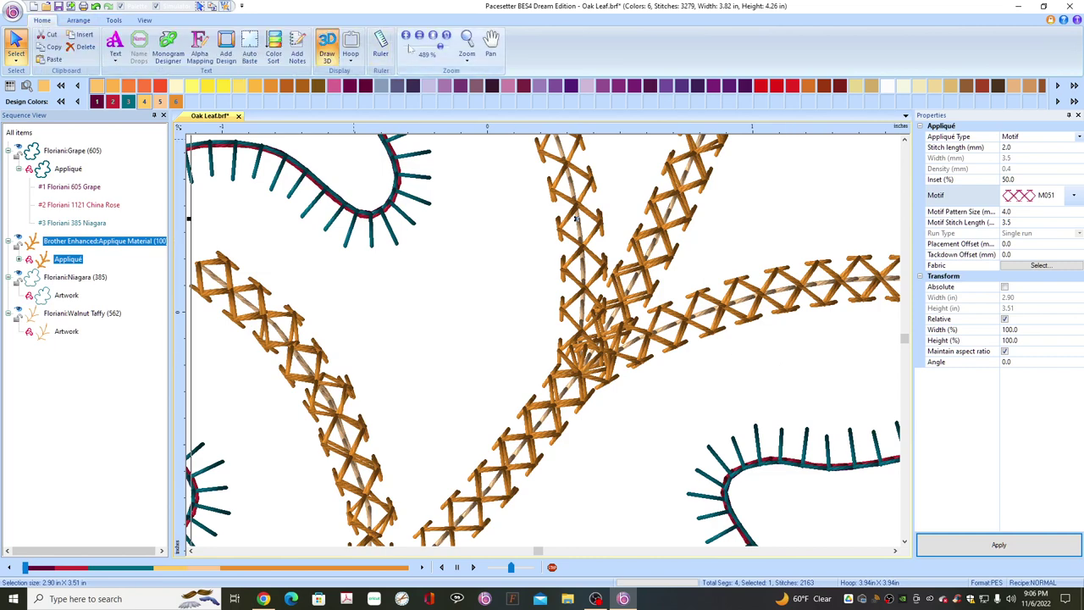
left_click(421, 48)
left_click(421, 48)
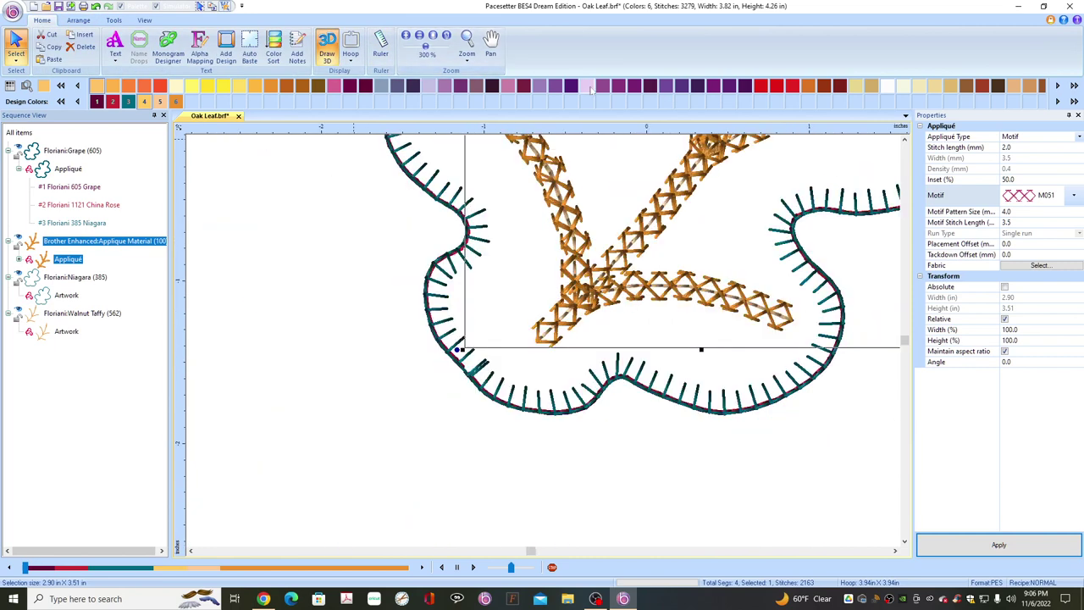
left_click(894, 551)
left_click(905, 140)
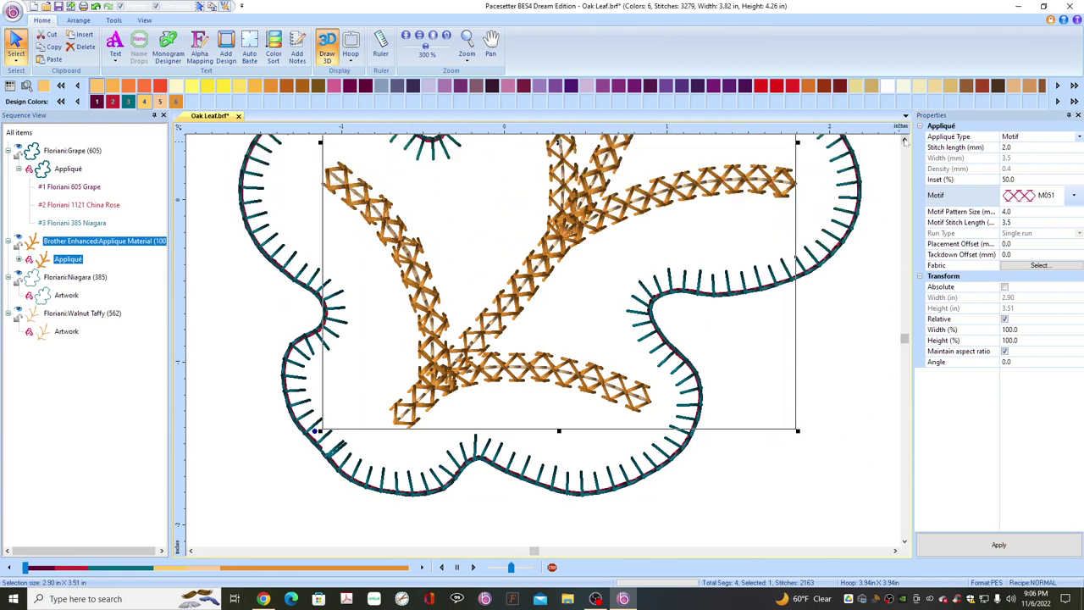
left_click(904, 140)
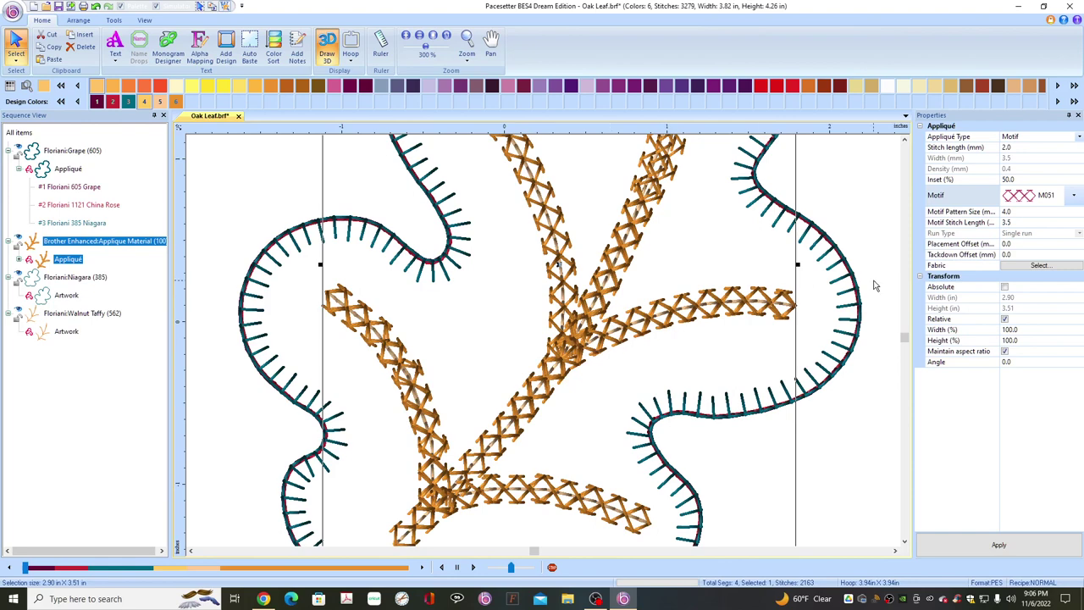
left_click(1073, 197)
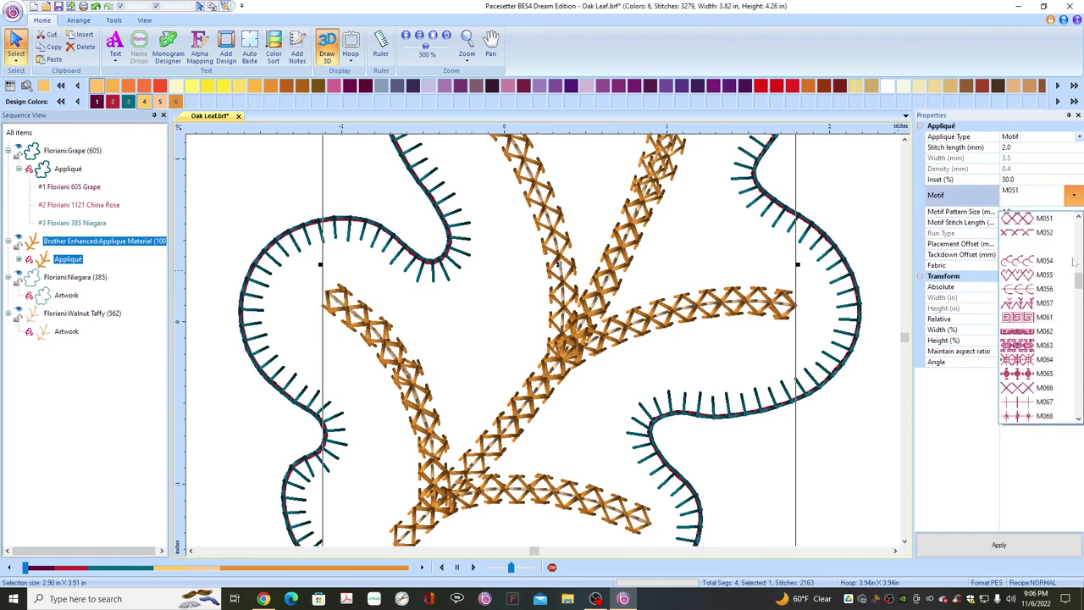
left_click(1022, 417)
left_click(999, 544)
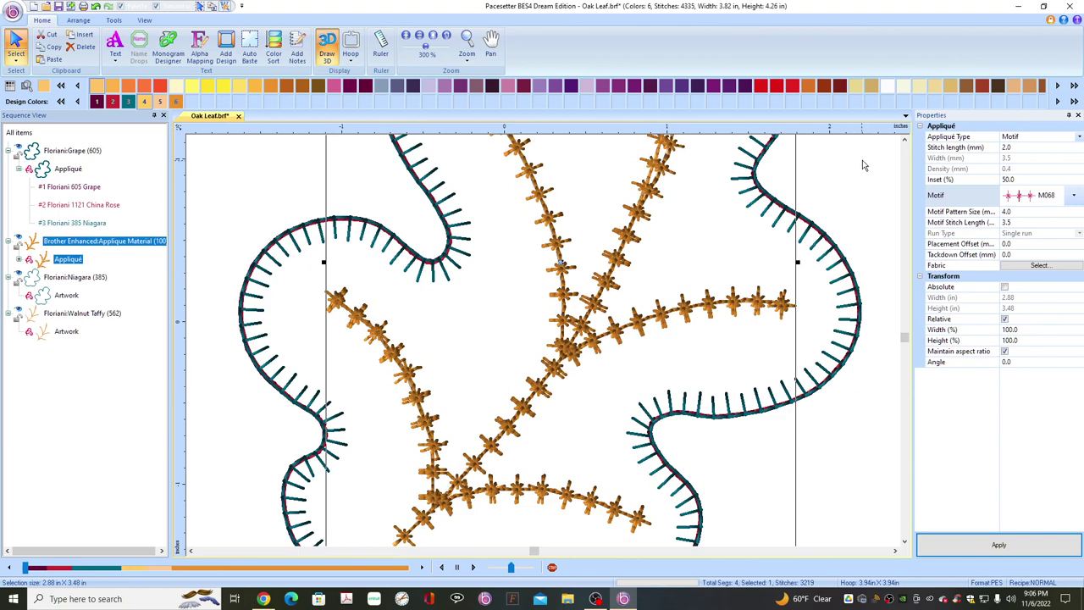
Smooth the curve of the long upper vein by slightly moving its middle node with the Edit Shape tool
scroll(906, 149, "up", 3)
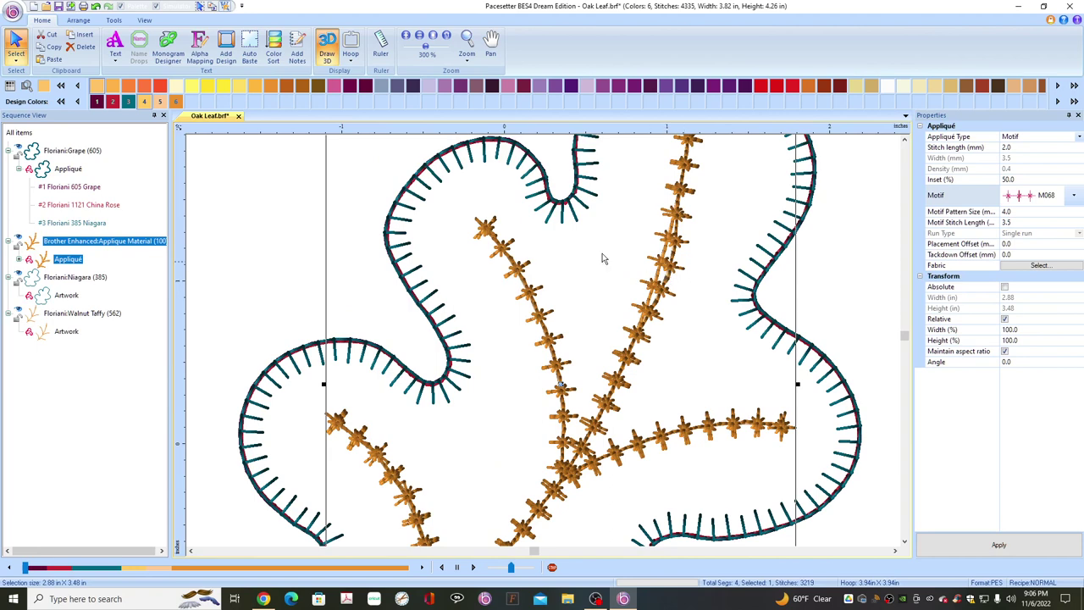
left_click(113, 20)
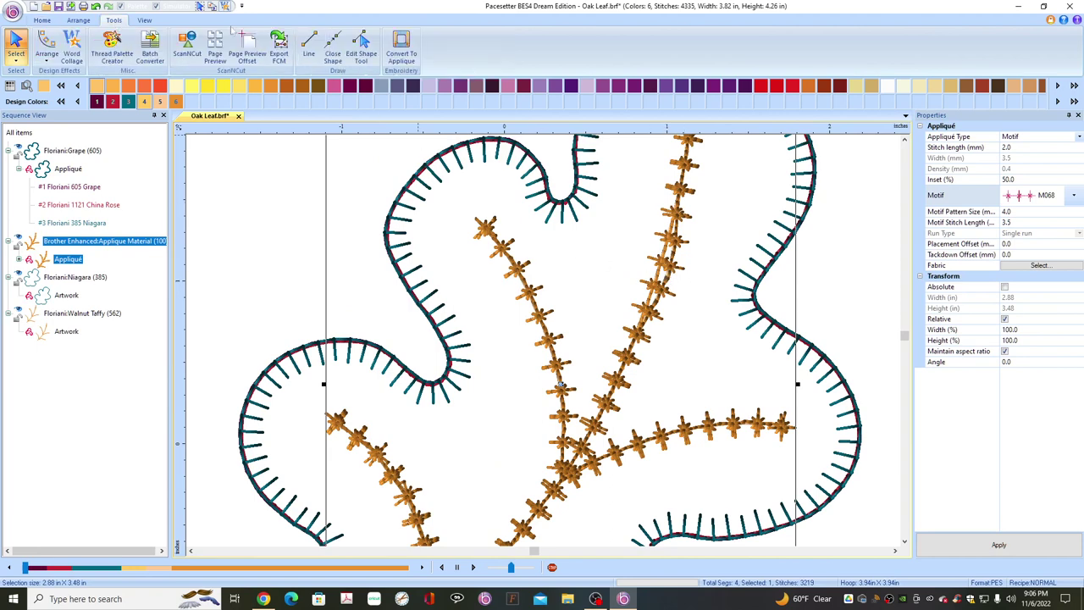
left_click(361, 46)
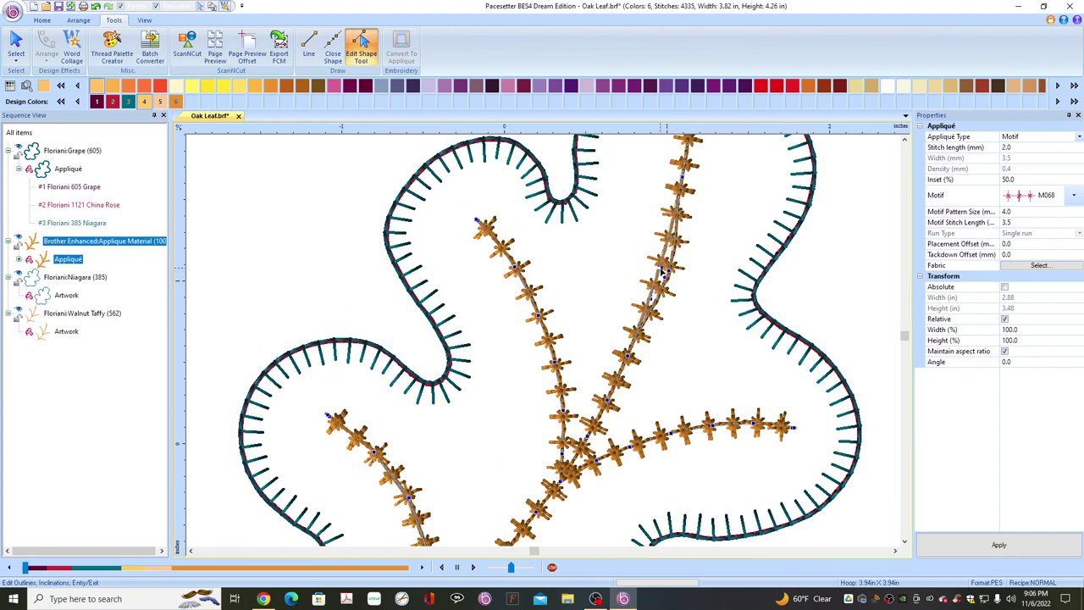
left_click(839, 271)
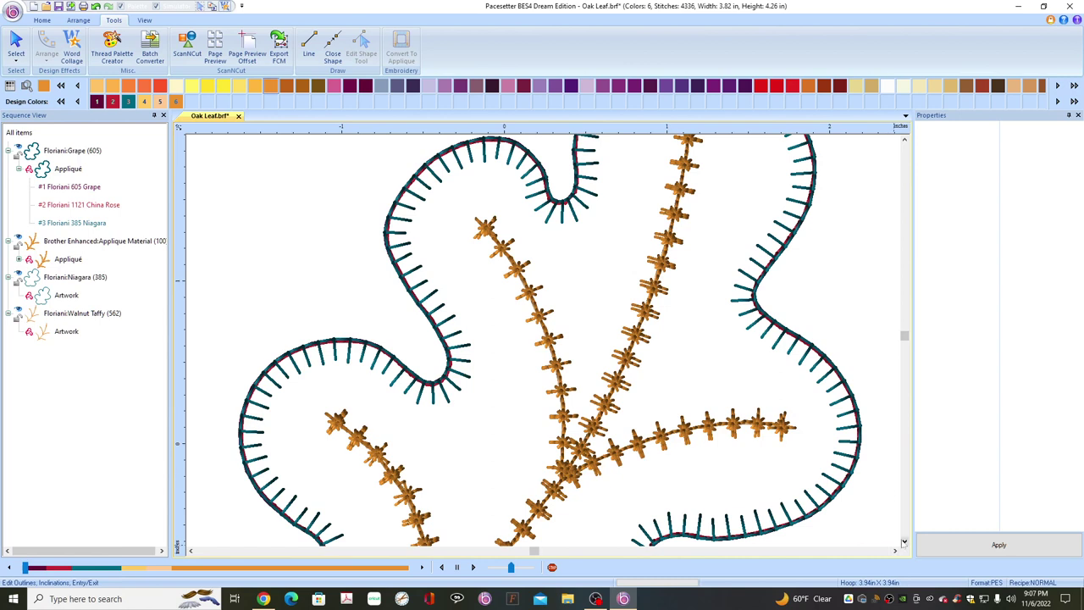
Set the leaf vein applique's motif pattern to M047 and apply it
scroll(905, 544, "down", 5)
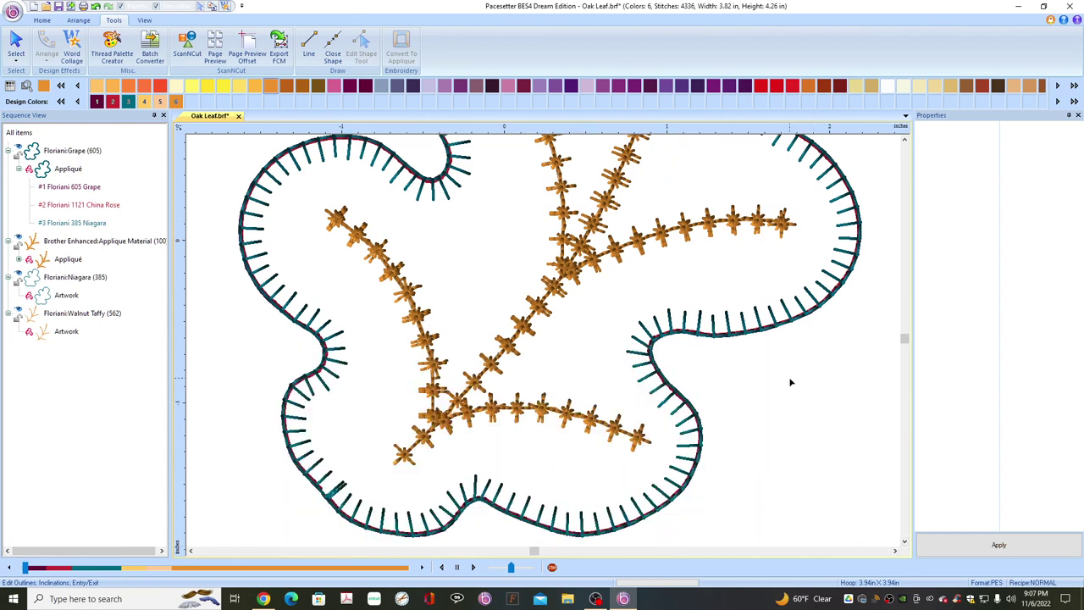
scroll(905, 144, "up", 3)
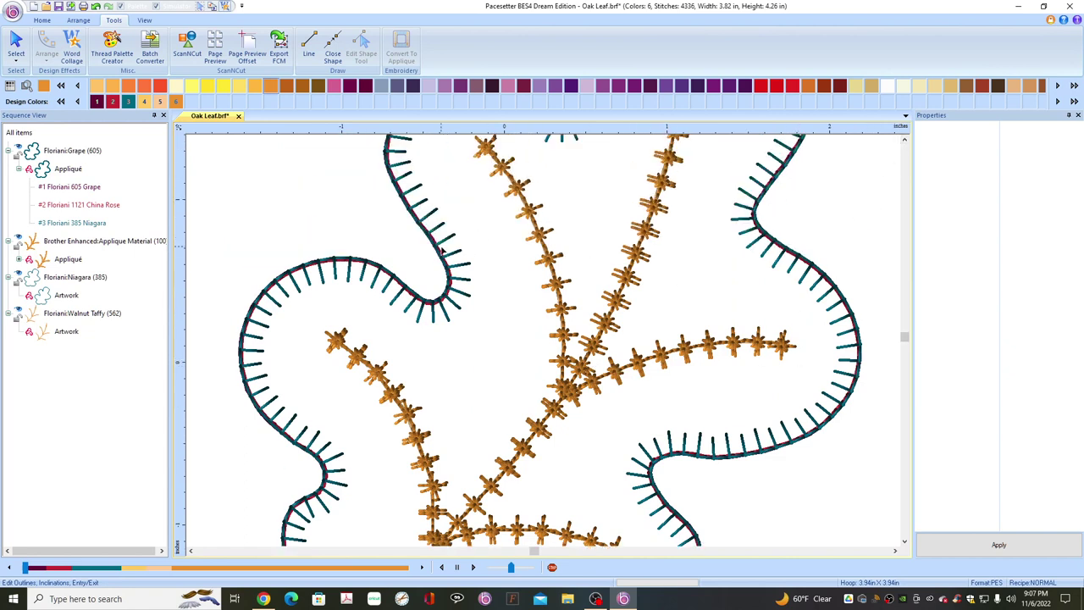
left_click(16, 44)
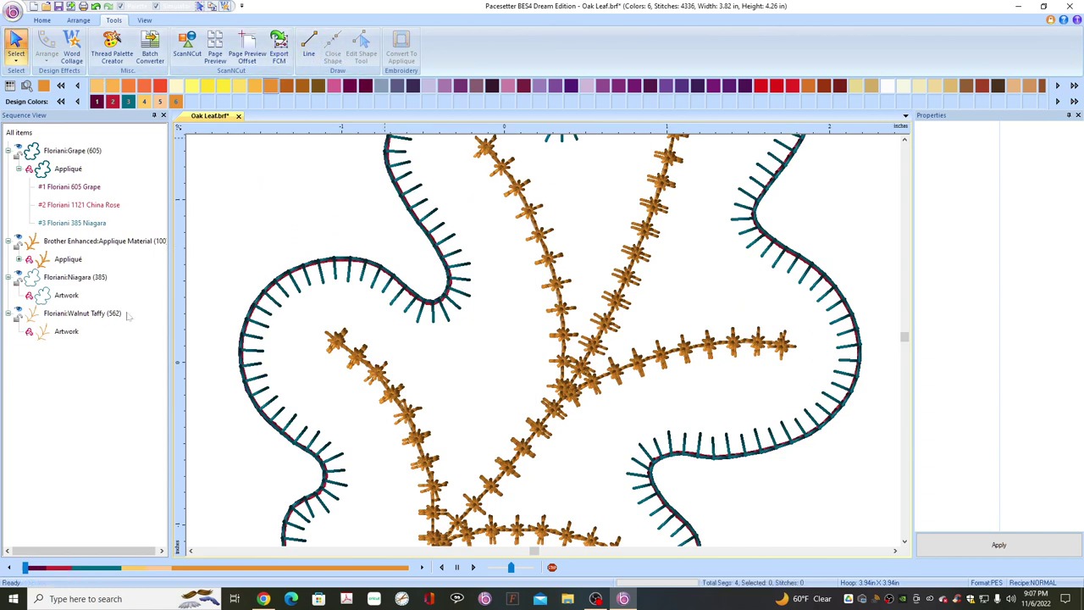
left_click(147, 242)
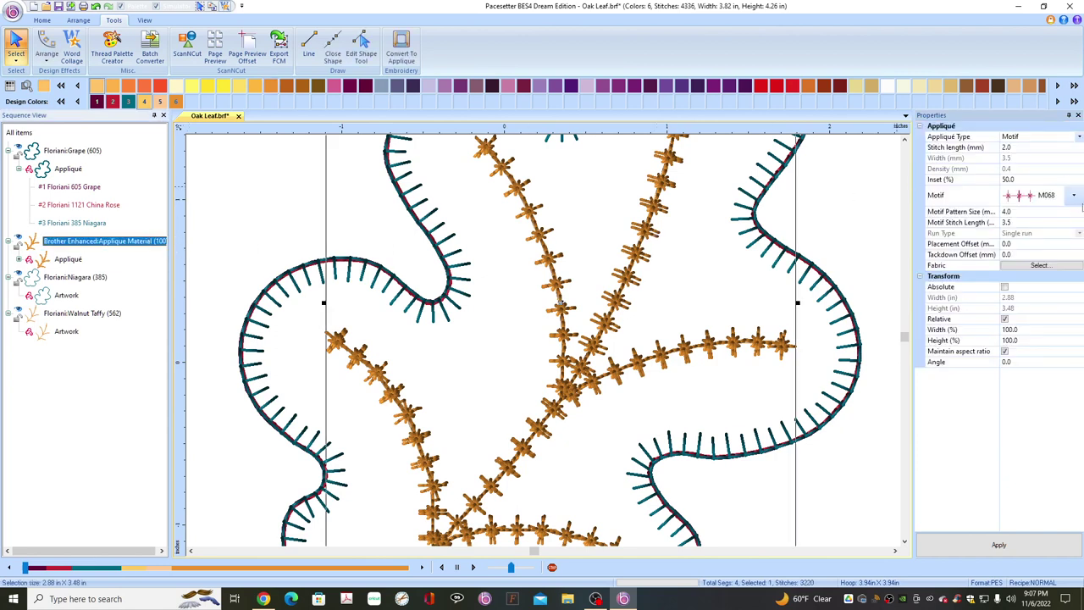
left_click(1074, 196)
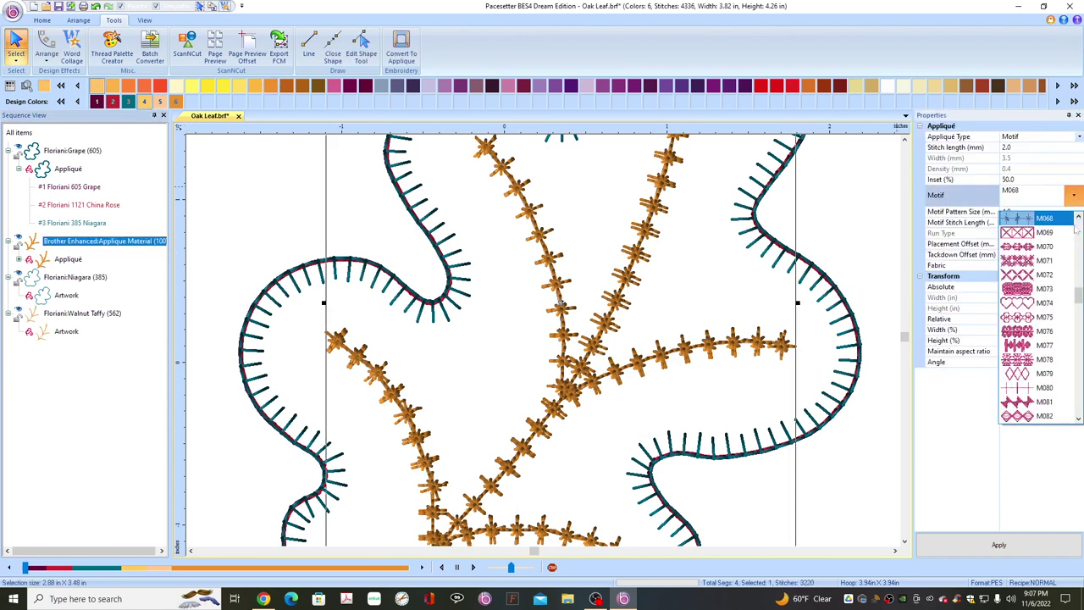
left_click(1078, 217)
left_click_drag(1078, 217, 1078, 218)
left_click(1061, 265)
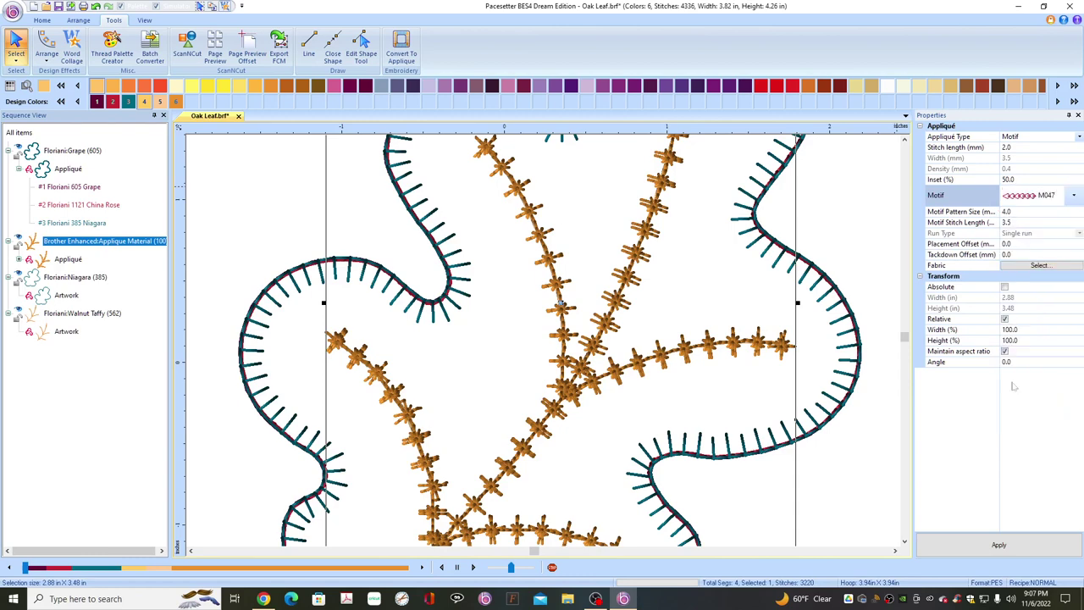
left_click(1013, 545)
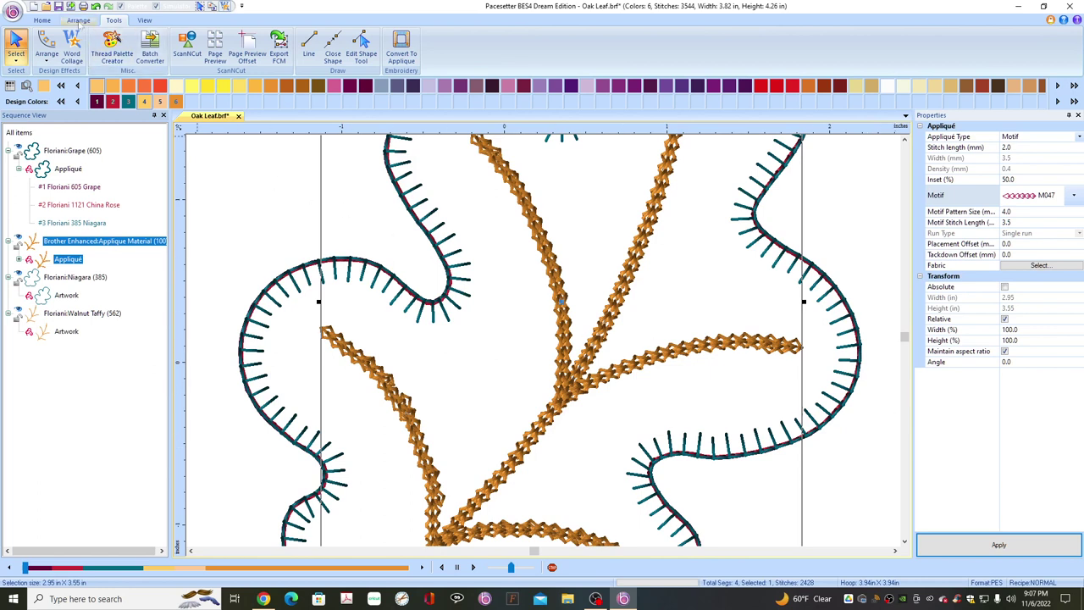
Convert the leaf vein applique into separate stitch segments with Preserve As Stitches
left_click(42, 20)
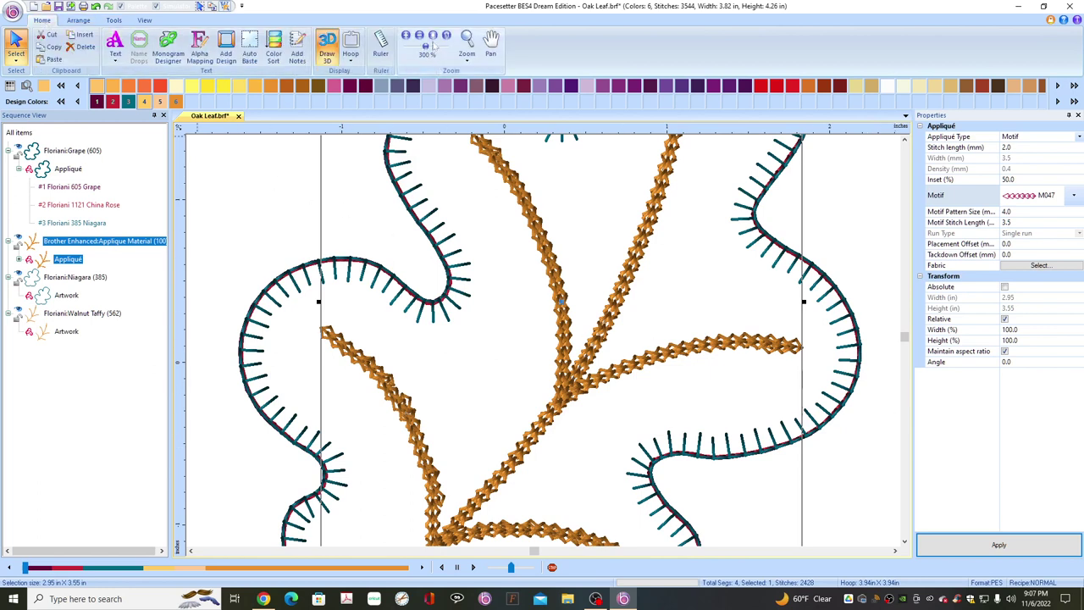
left_click_drag(426, 47, 418, 48)
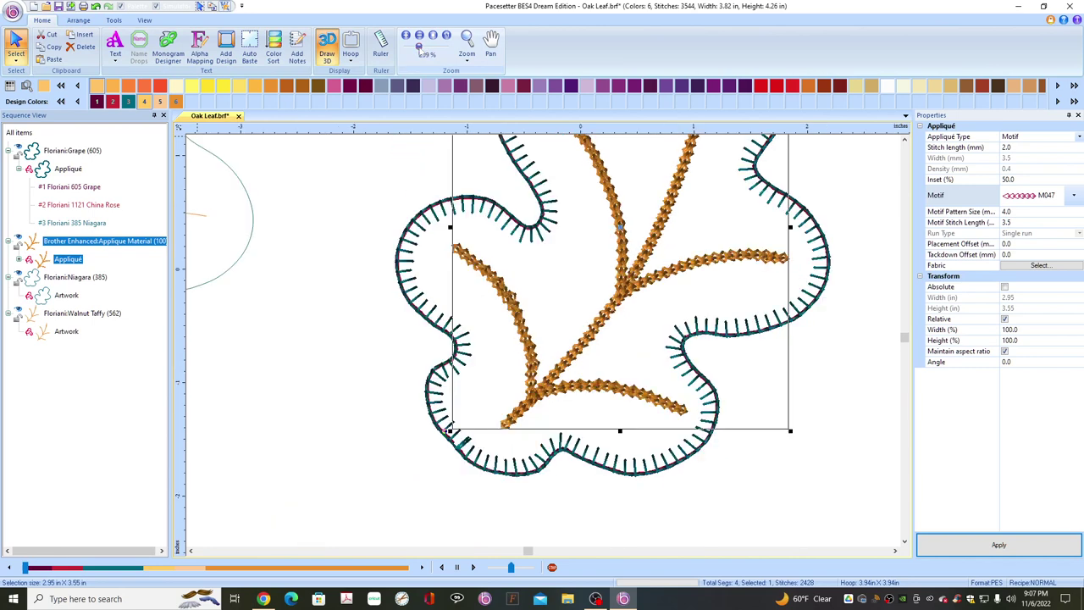
left_click(905, 140)
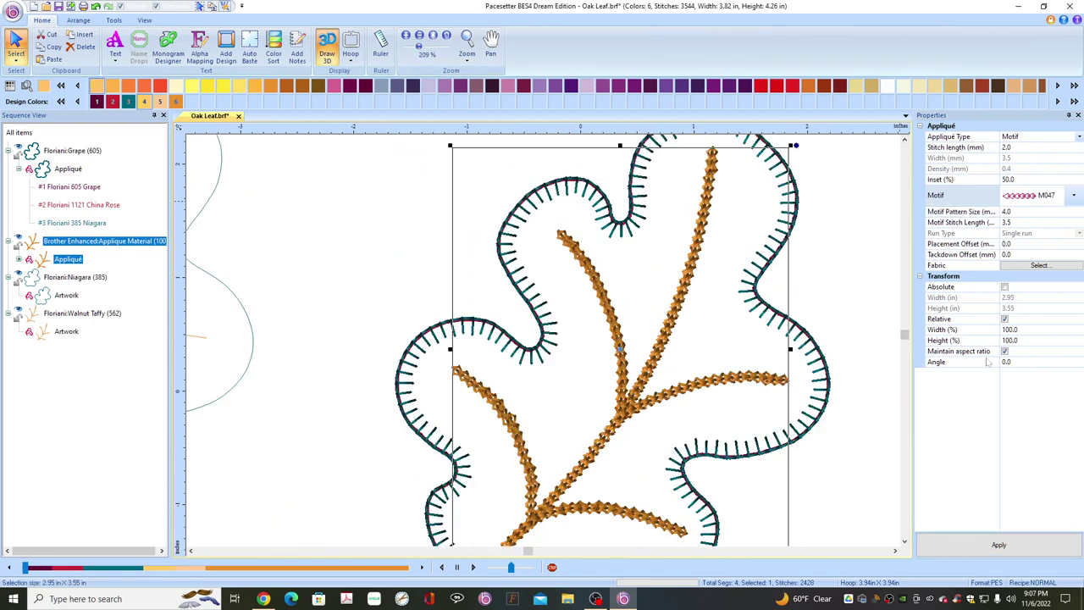
left_click(854, 283)
scroll(855, 285, "down", 3)
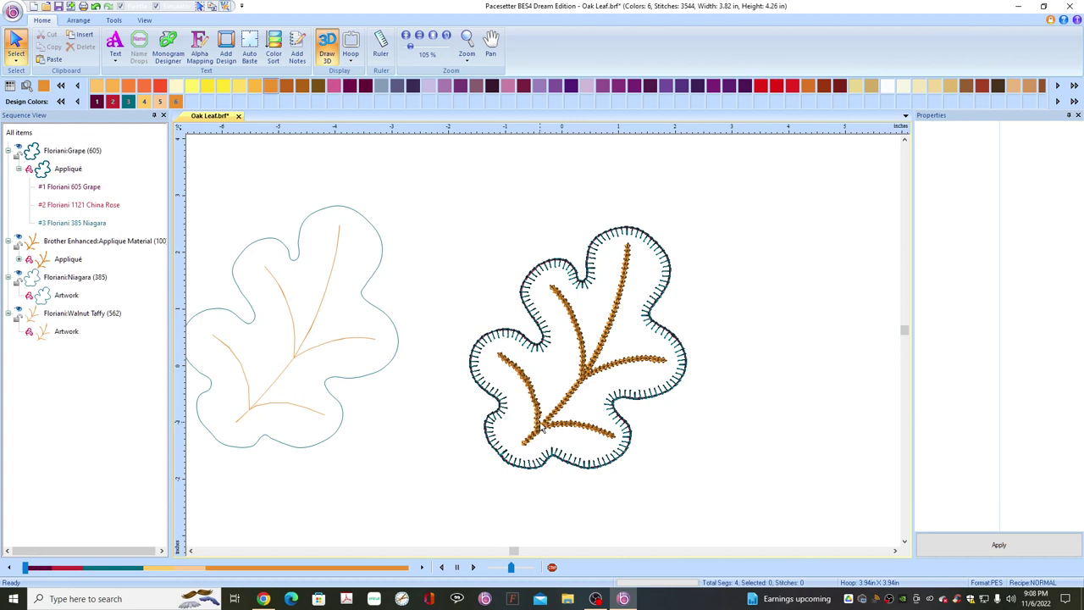
left_click(83, 242)
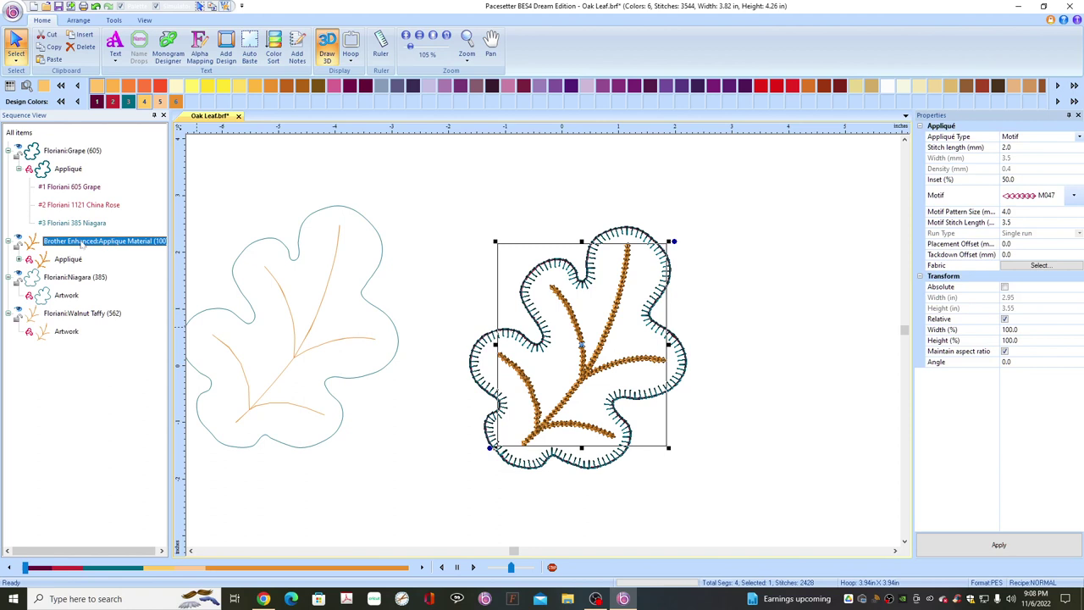
right_click(82, 243)
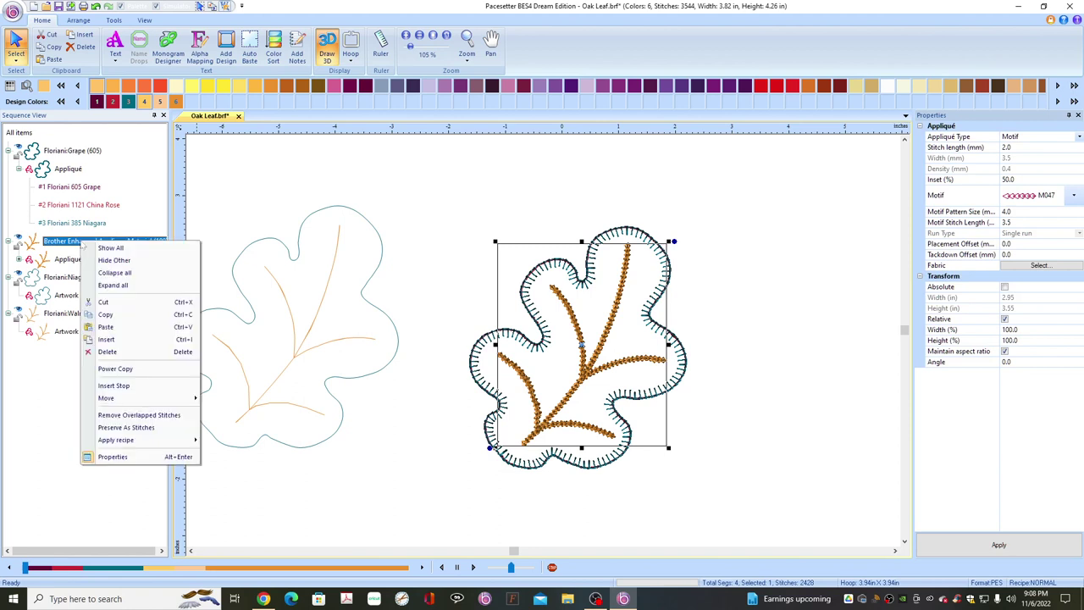
left_click(128, 427)
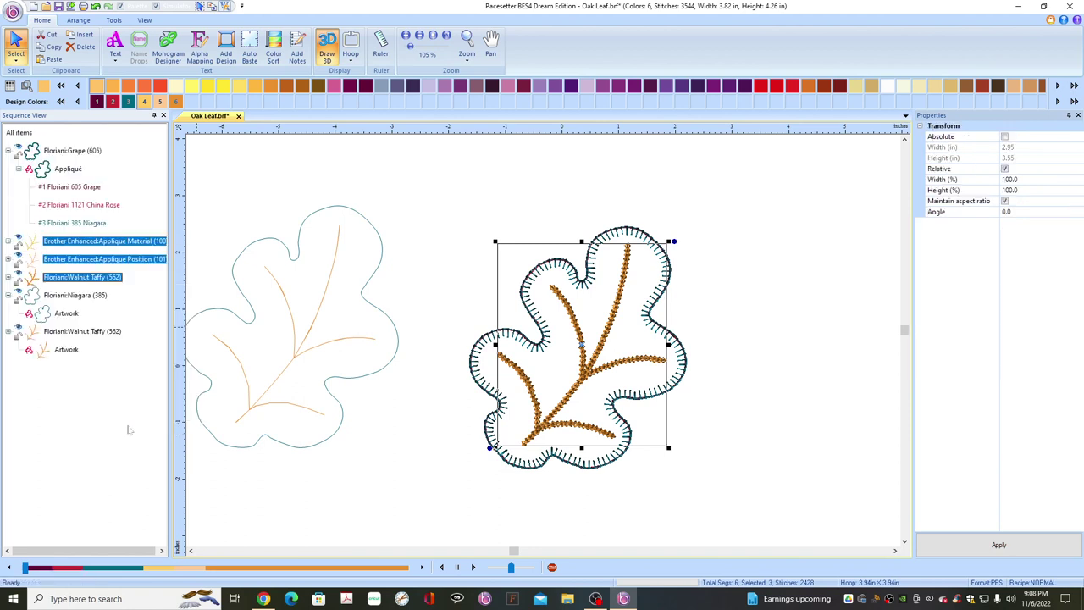
Delete the veins' Applique Material and Applique Position segments and run through the design's stitching sequence
left_click(95, 242)
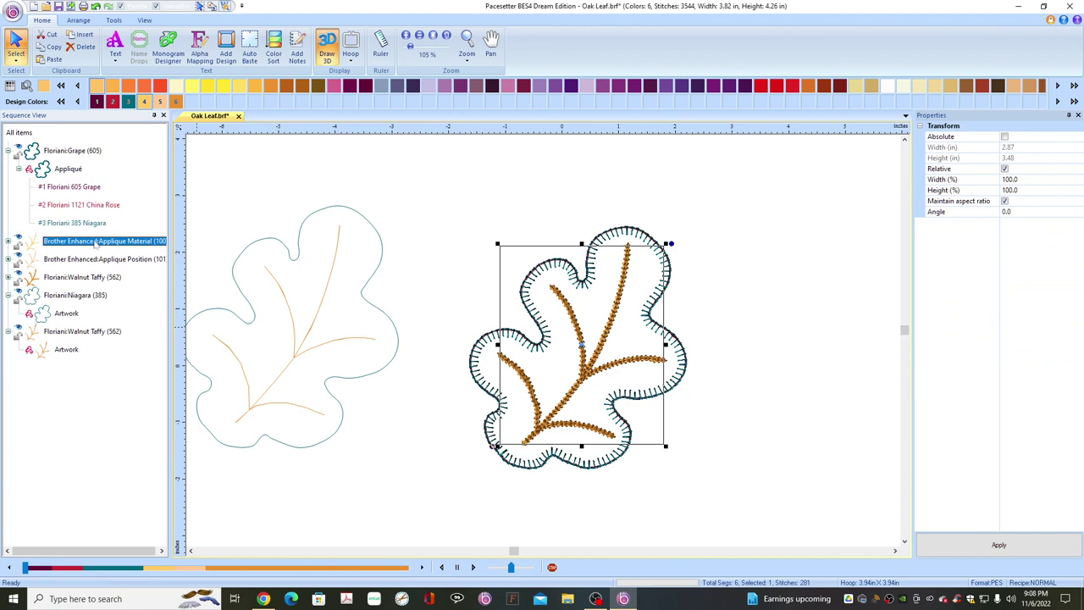
key("Delete")
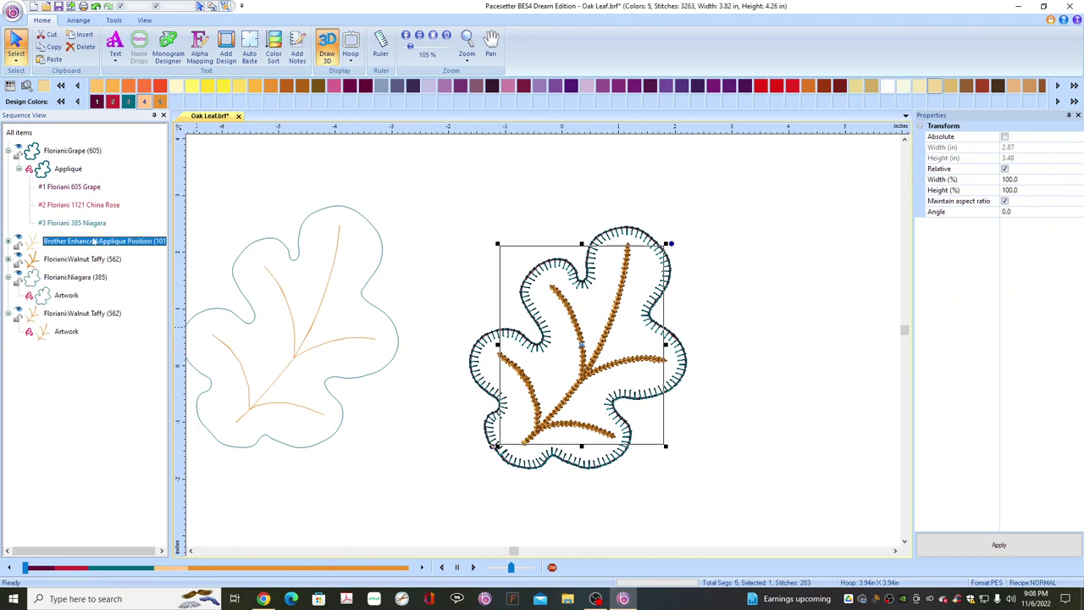
key("Delete")
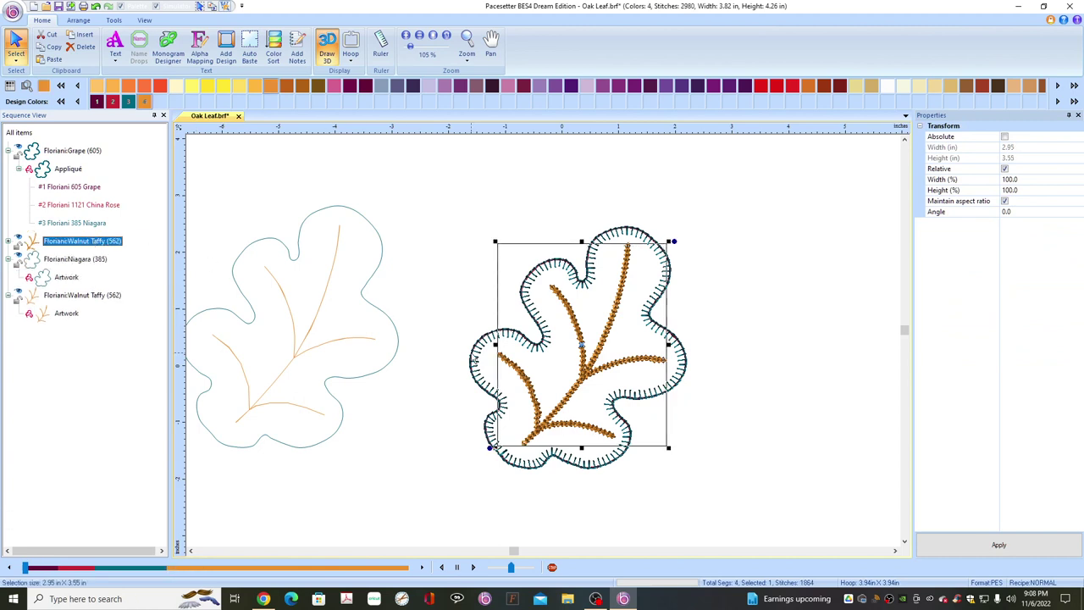
left_click(27, 569)
mouse_move(38, 573)
left_mouse_down()
mouse_move(169, 580)
mouse_move(416, 552)
left_mouse_up()
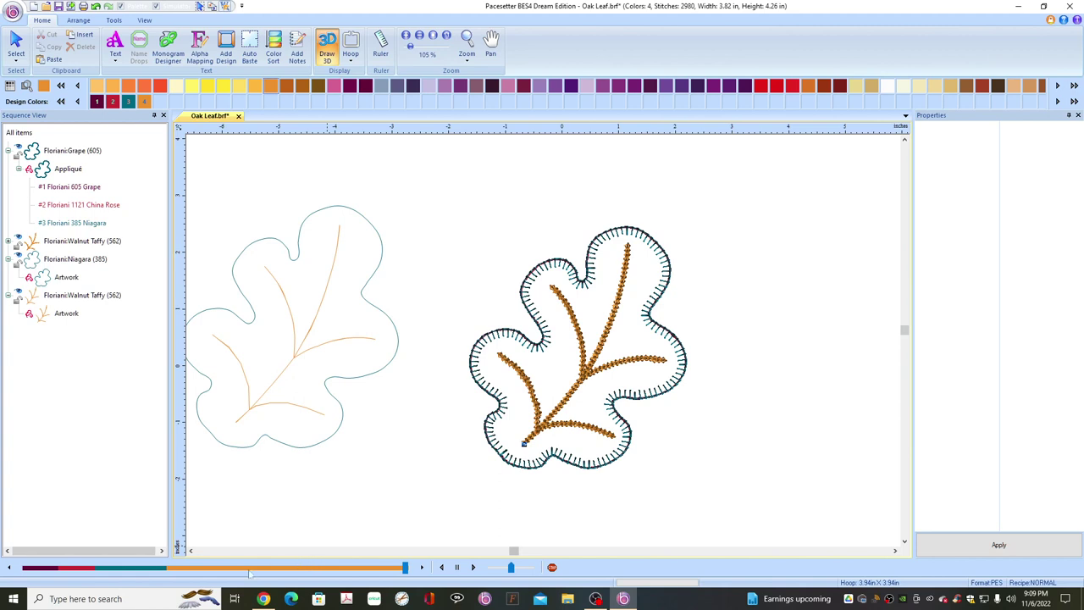
Duplicate the blanket-stitched leaf outline applique in place and convert the copy into separate stitch segments with Preserve As Stitches
left_click(63, 153)
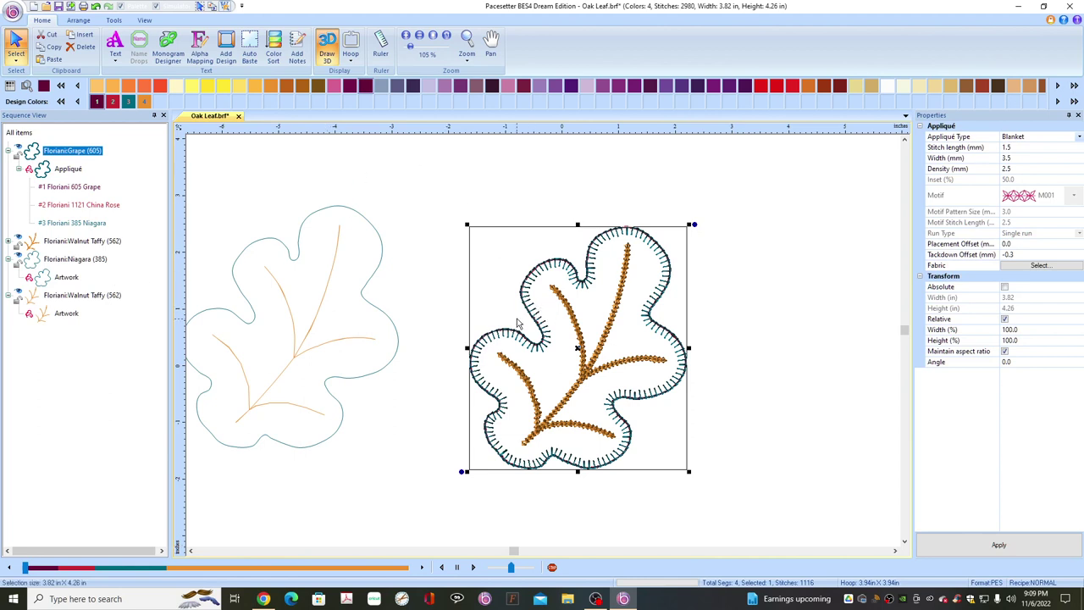
key("ctrl+v")
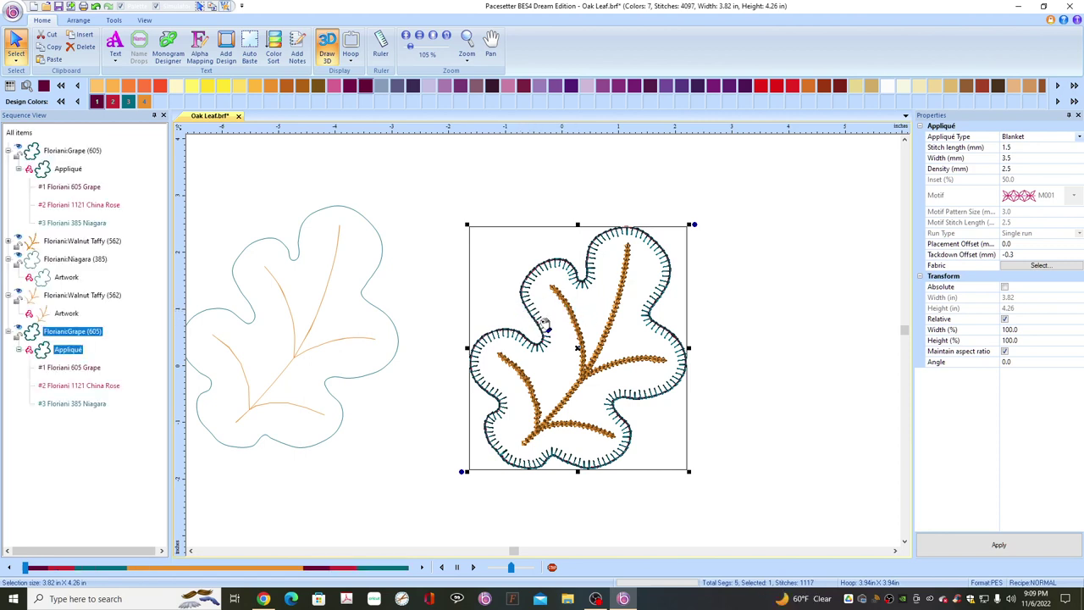
right_click(71, 332)
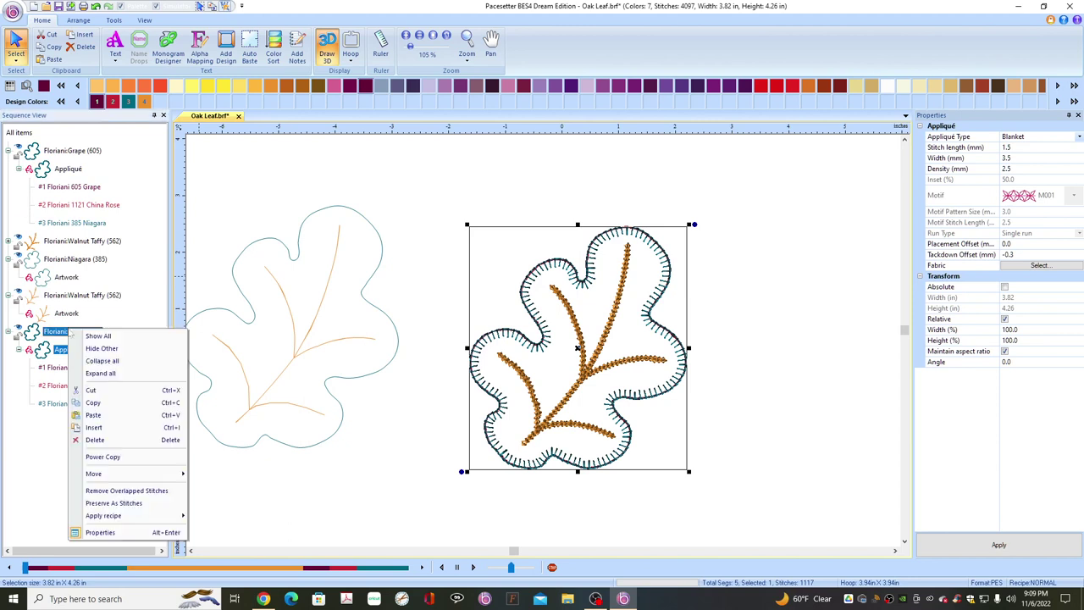
left_click(115, 504)
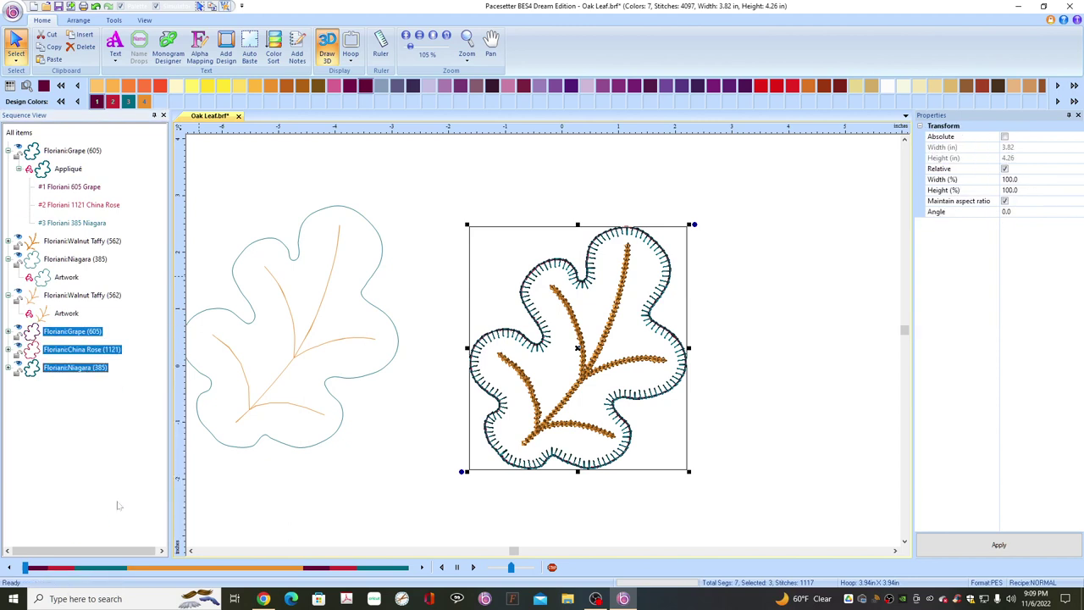
left_click(96, 459)
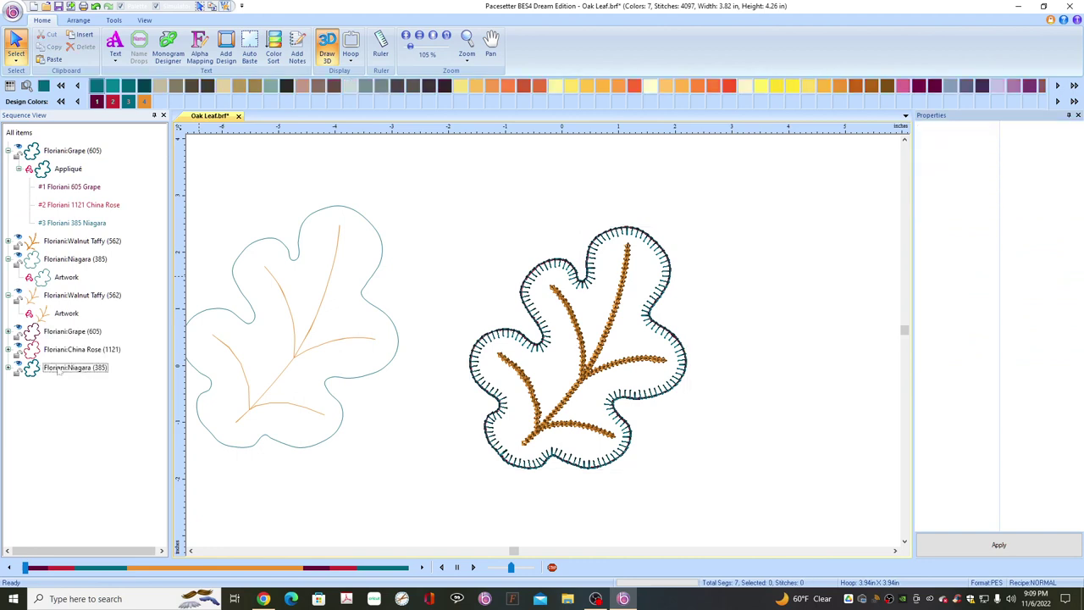
Delete the converted copy's Niagara and China Rose segments and move its remaining Grape outline to the start of the stitching sequence
left_click(48, 370)
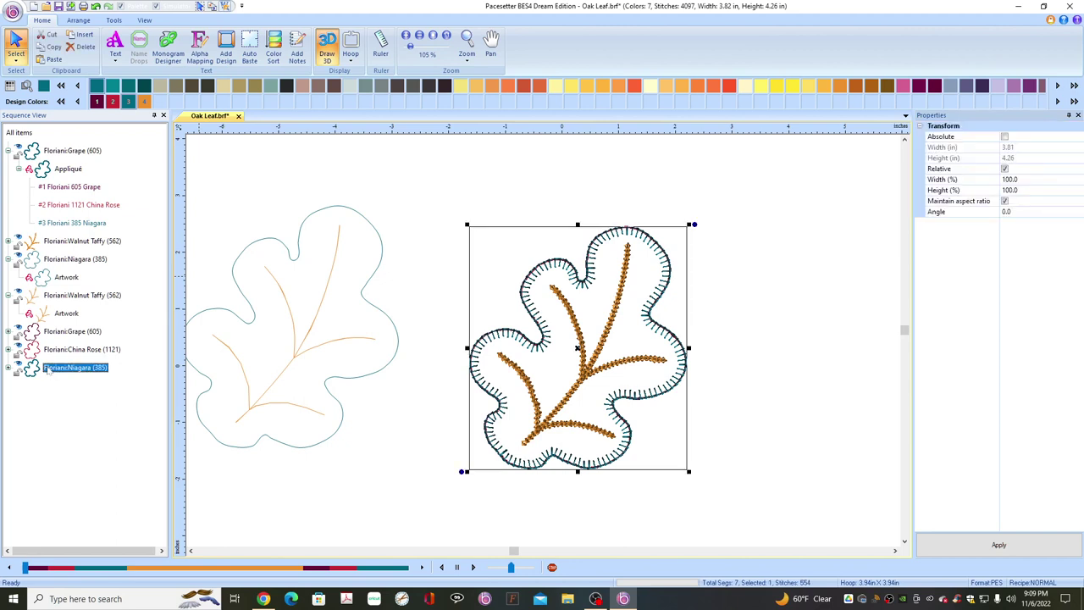
key("Delete")
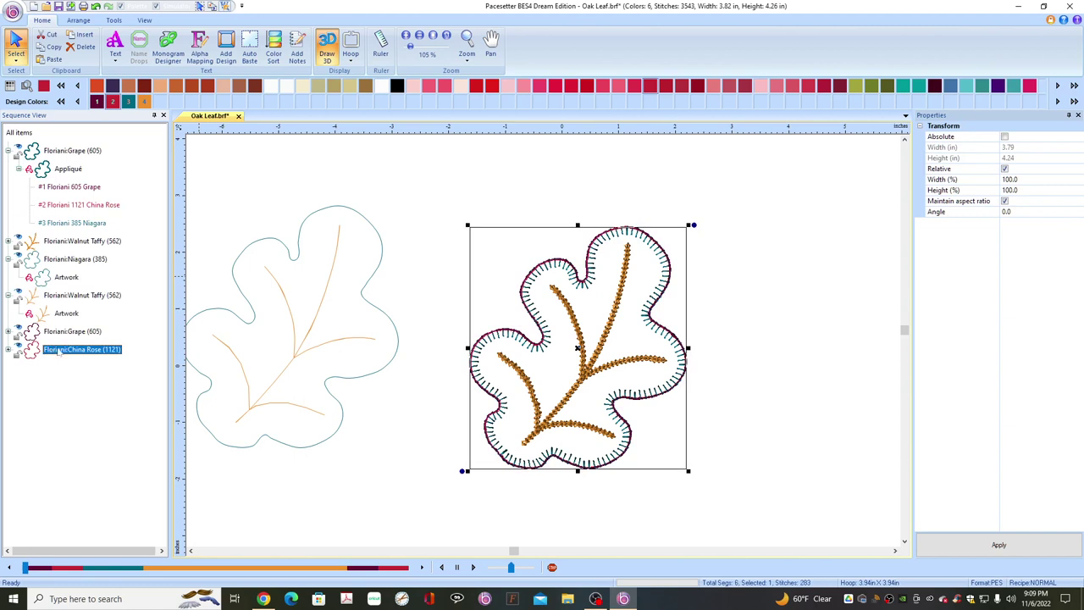
key("Delete")
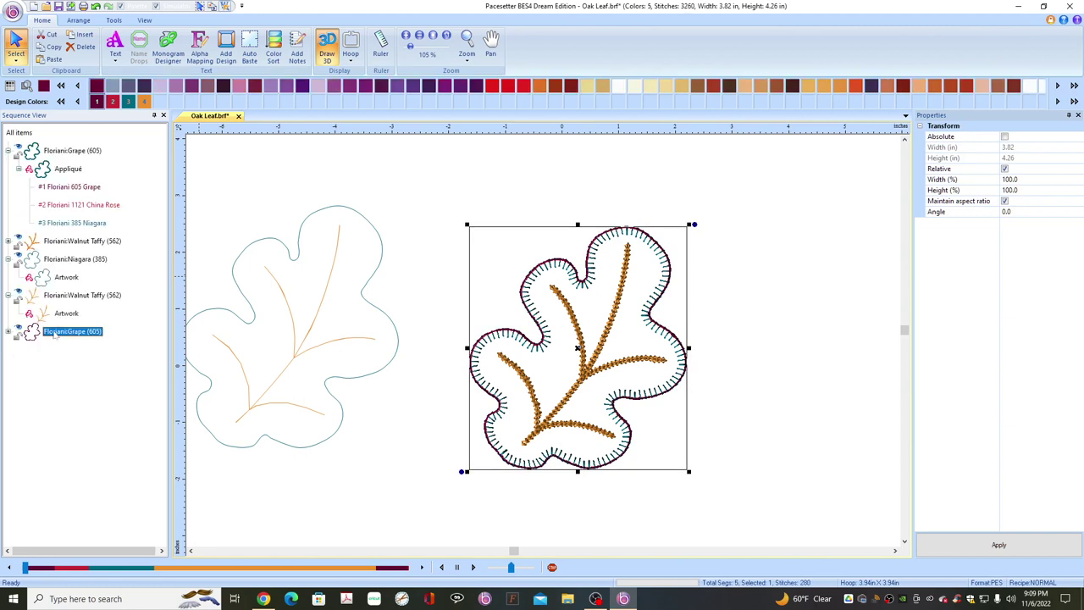
left_click_drag(54, 335, 51, 144)
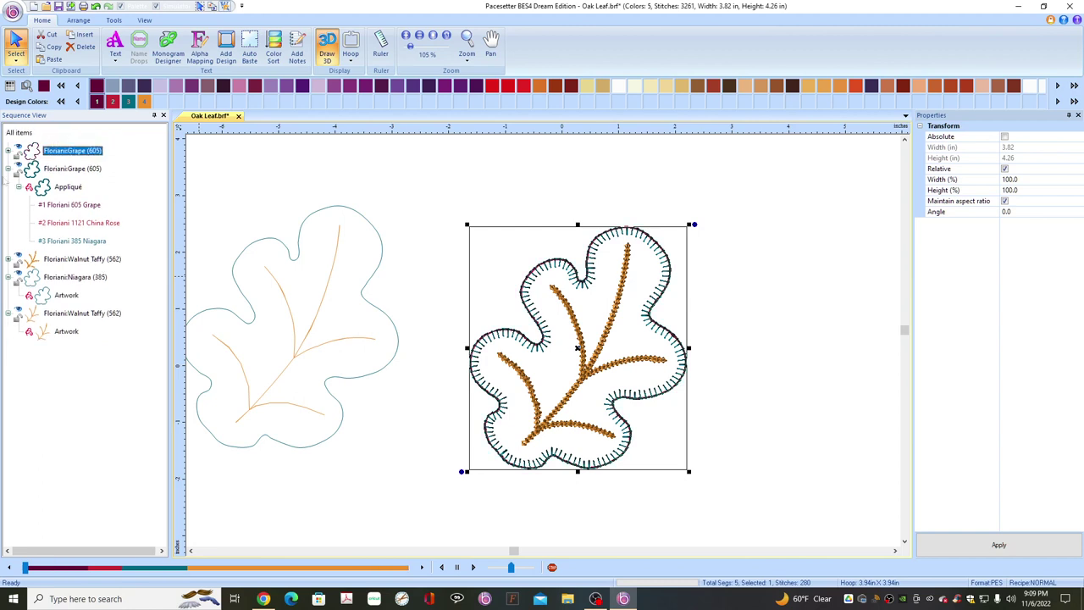
left_click(9, 169)
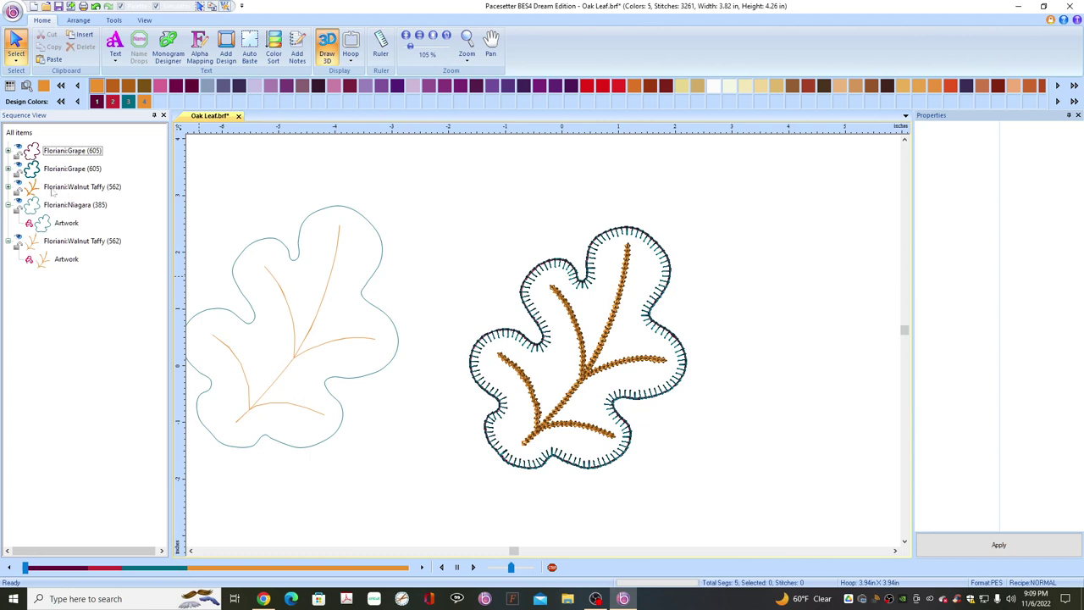
Copy the Grape outline, the leaf applique and the stitched veins into a new blank design, leaving out both artwork items
left_click(69, 151)
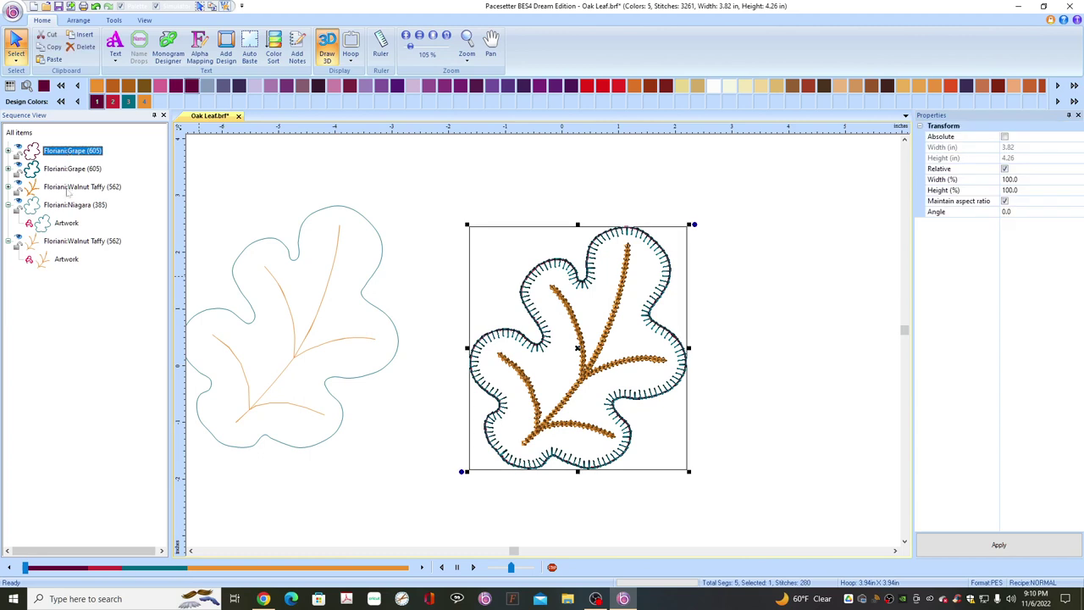
left_click(68, 188, "shift")
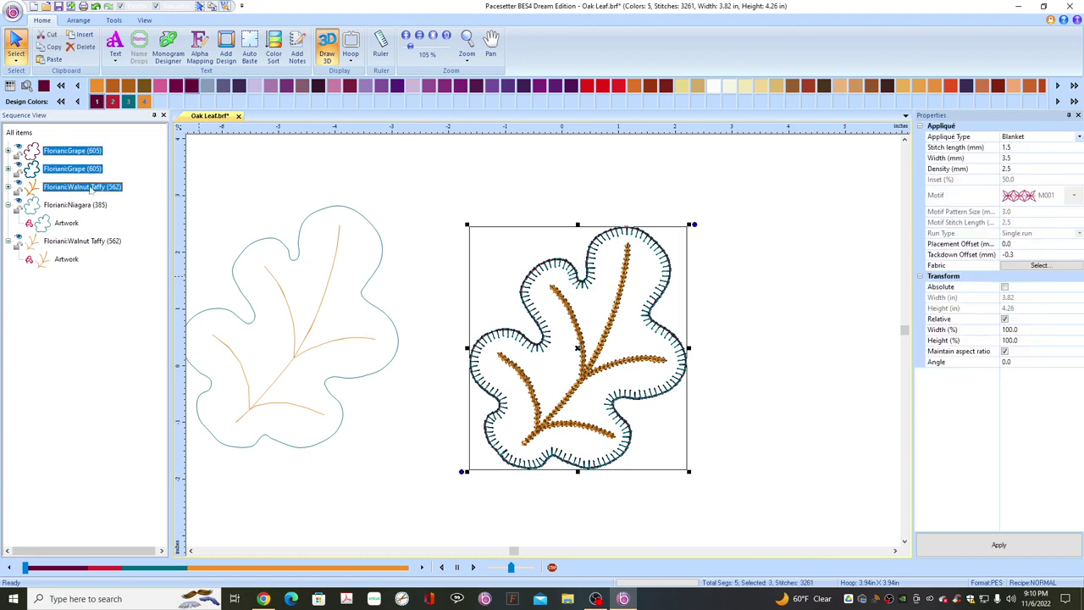
right_click(91, 188)
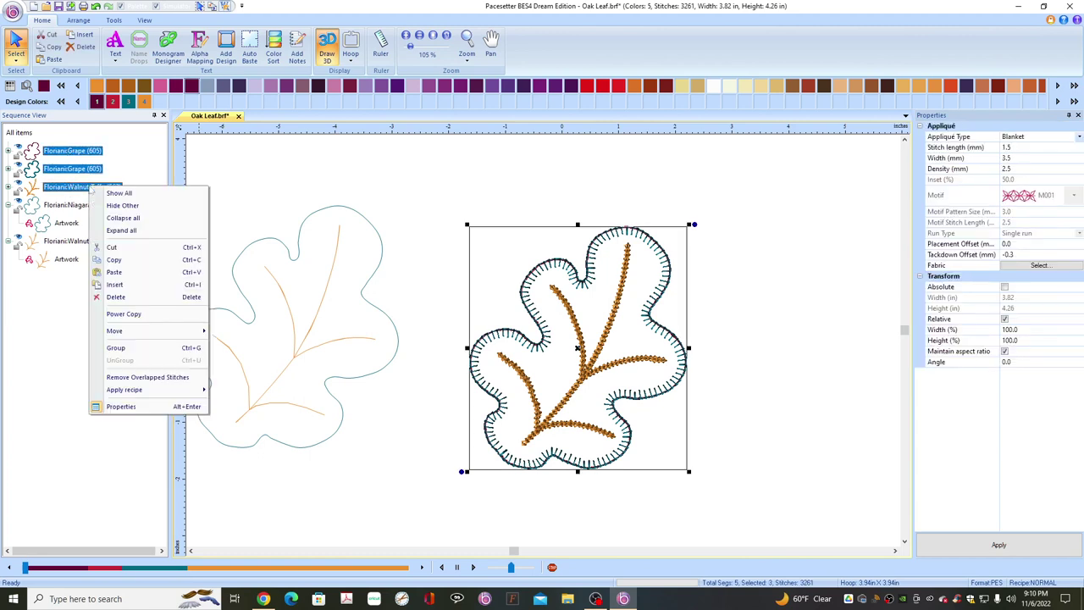
left_click(113, 259)
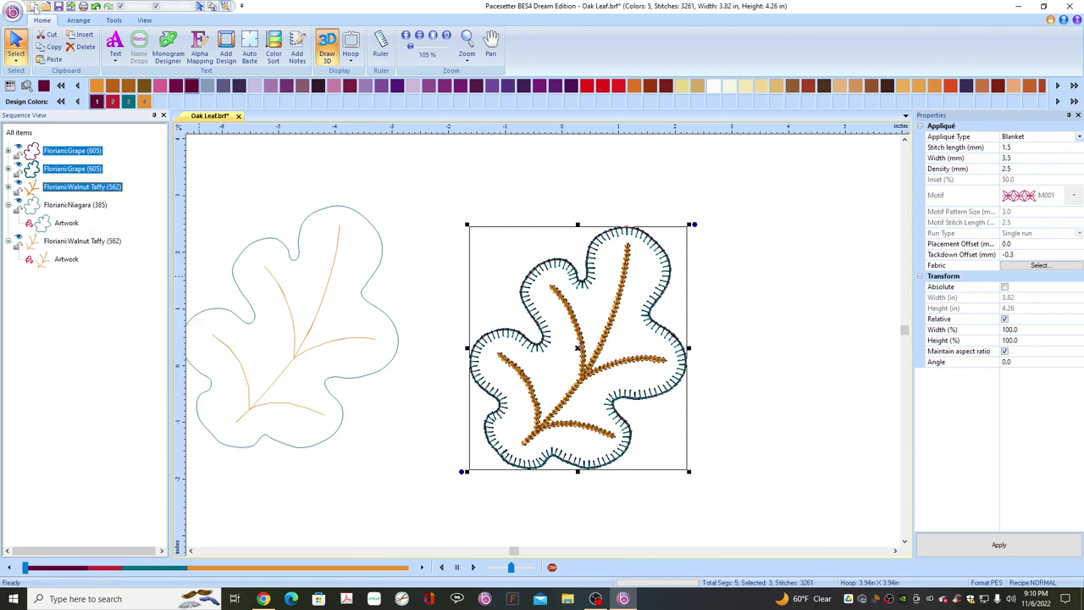
left_click(33, 5)
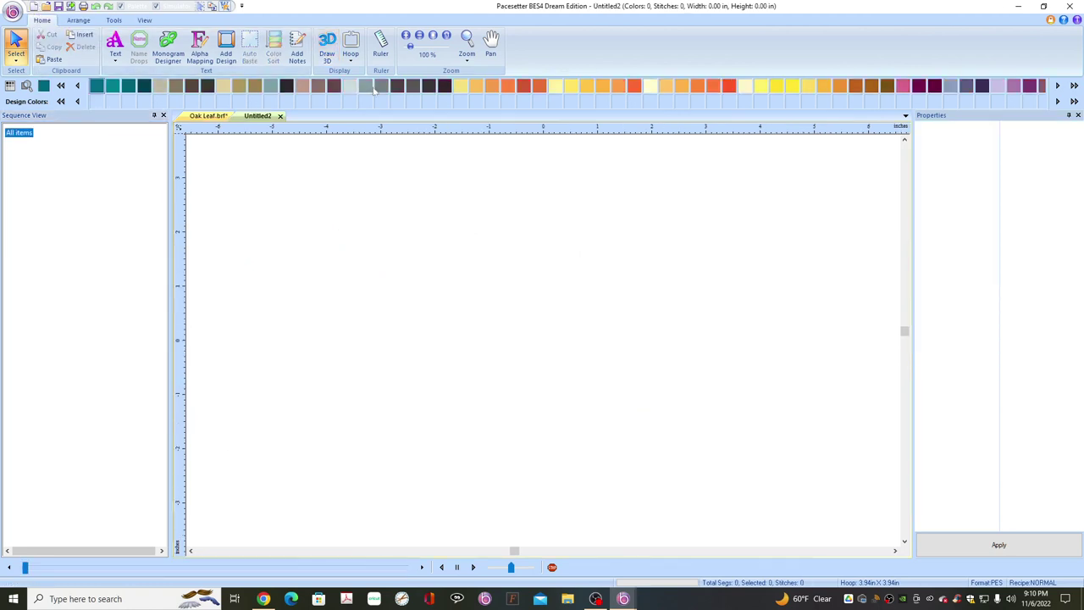
right_click(514, 263)
left_click(539, 294)
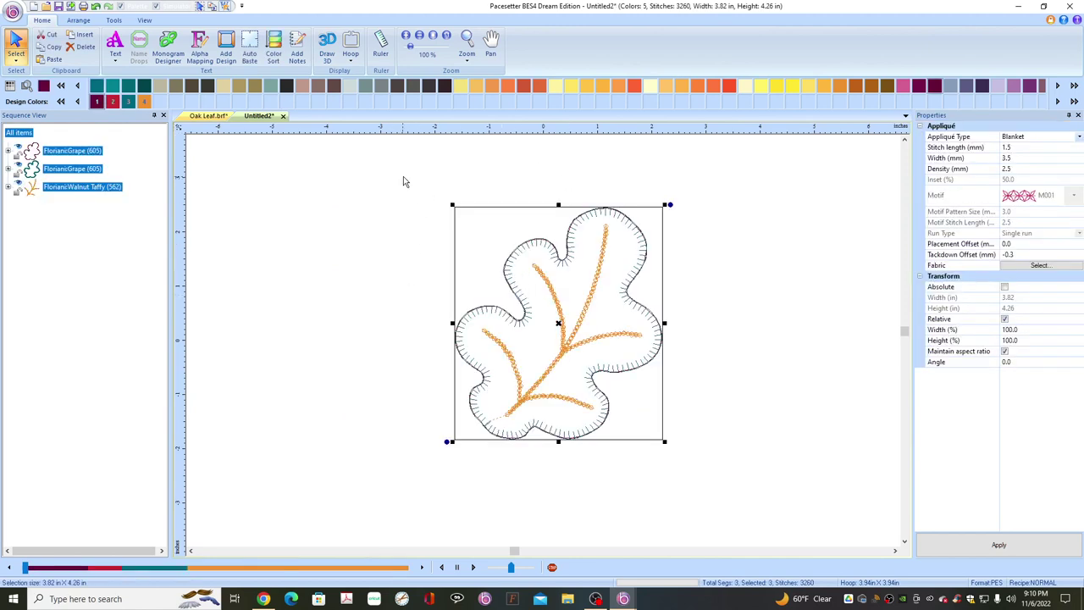
left_click_drag(422, 173, 712, 499)
Try to save the new design to the Desktop as Oak Leaf in Brother/Baby Lock/Bernina (PES v10) format, declining at the hoop-size warning
left_click(13, 12)
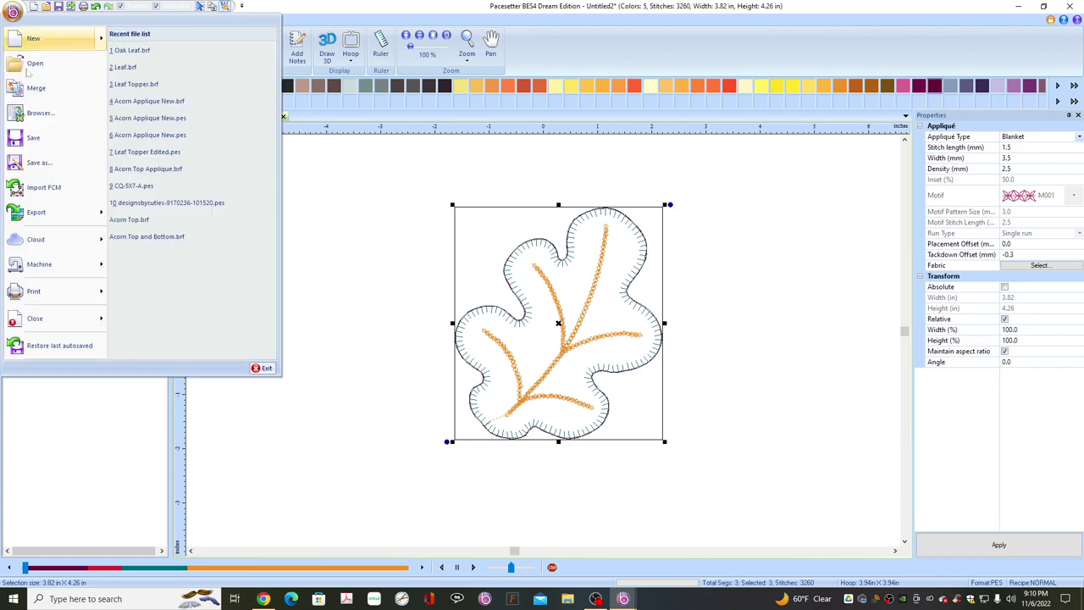
left_click(39, 163)
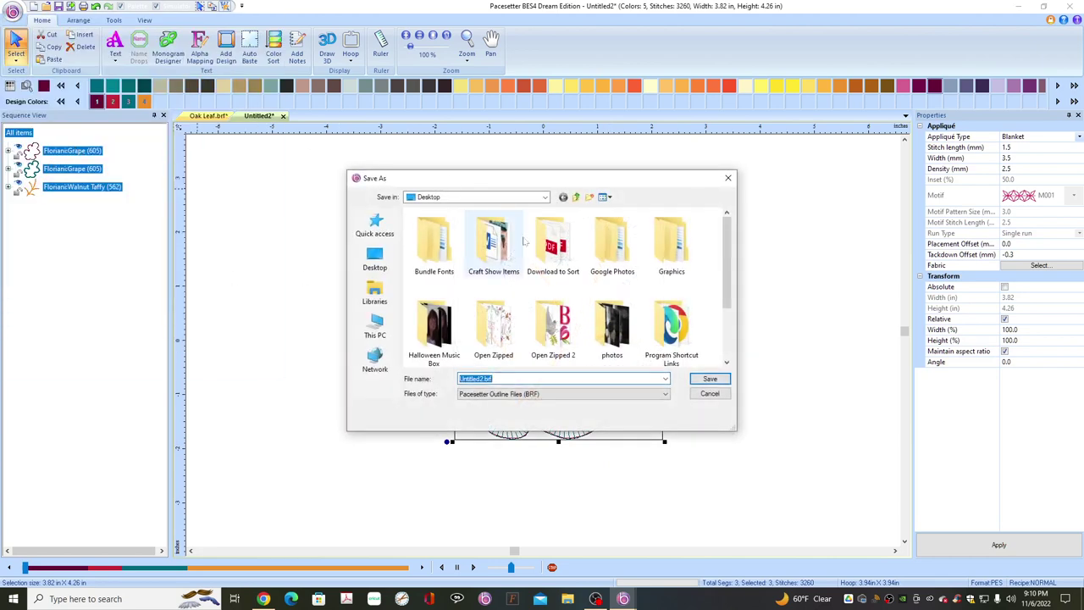
left_click(666, 395)
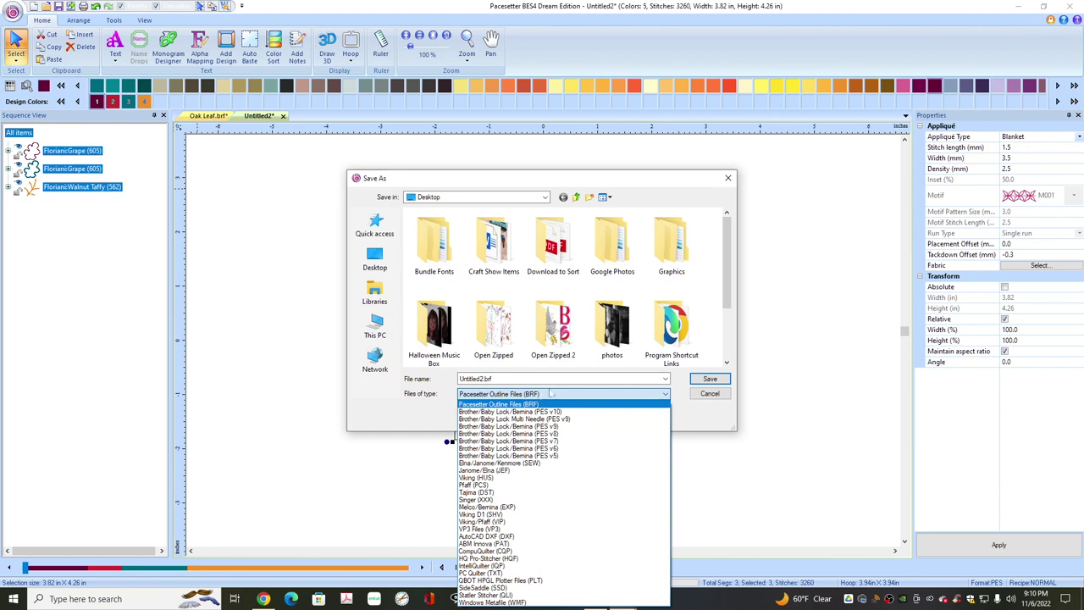
left_click(504, 382)
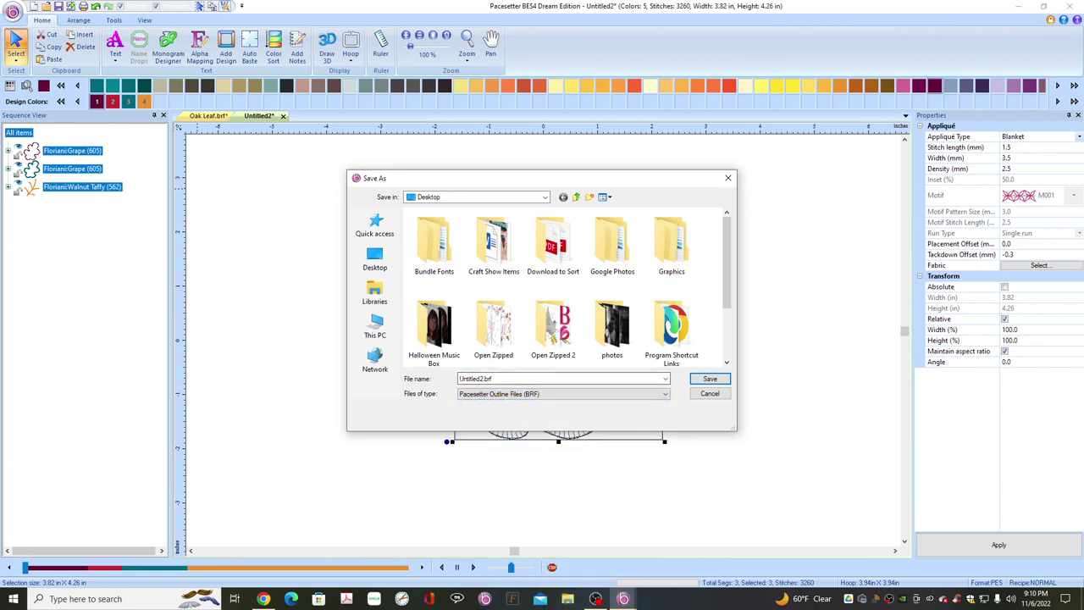
left_click(666, 397)
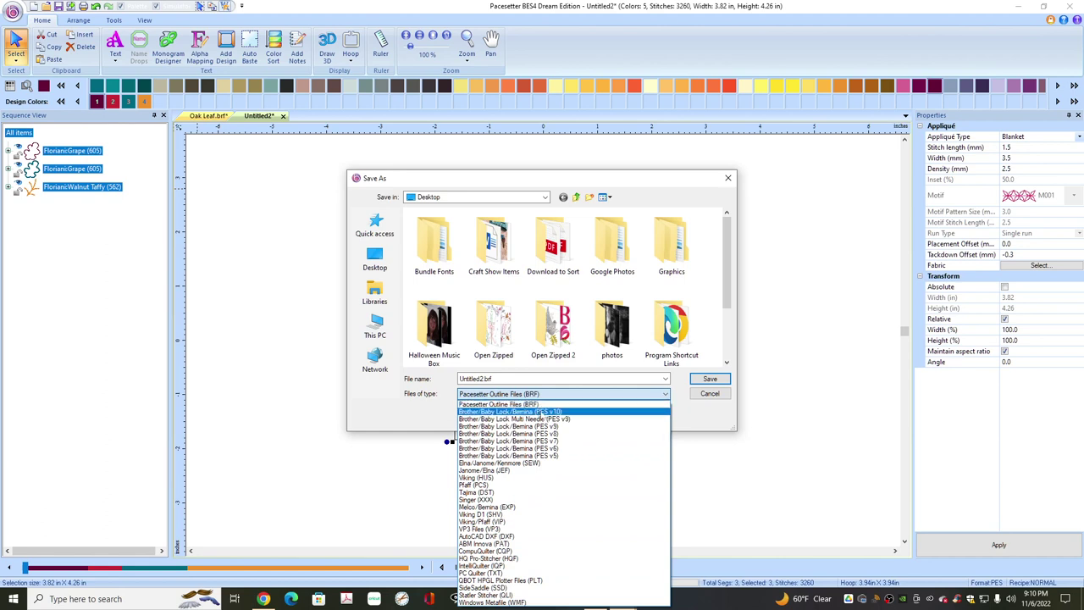
left_click(542, 412)
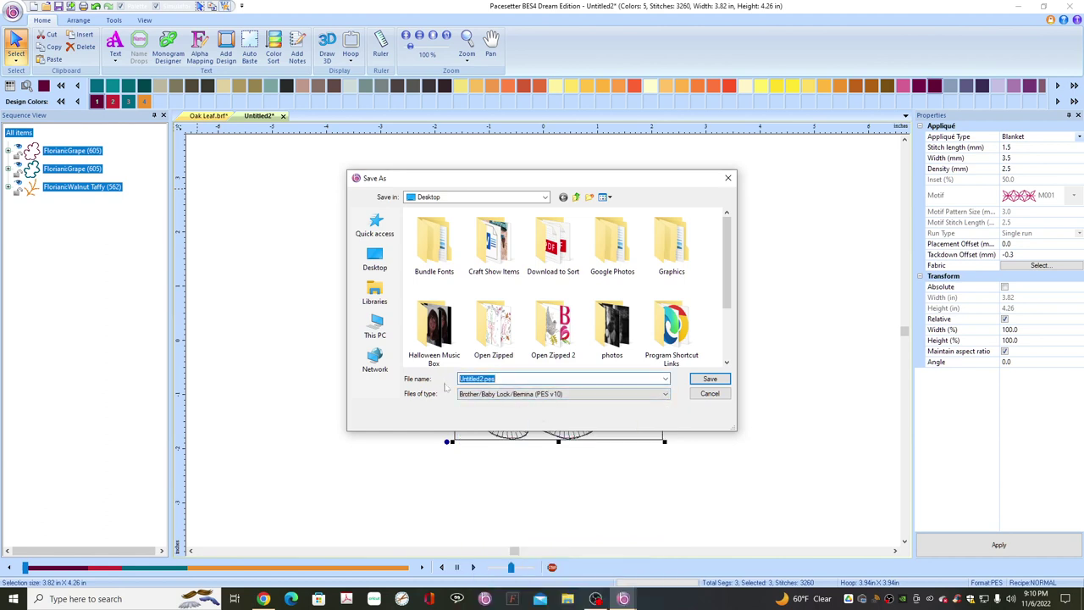
type("Oak Leaf")
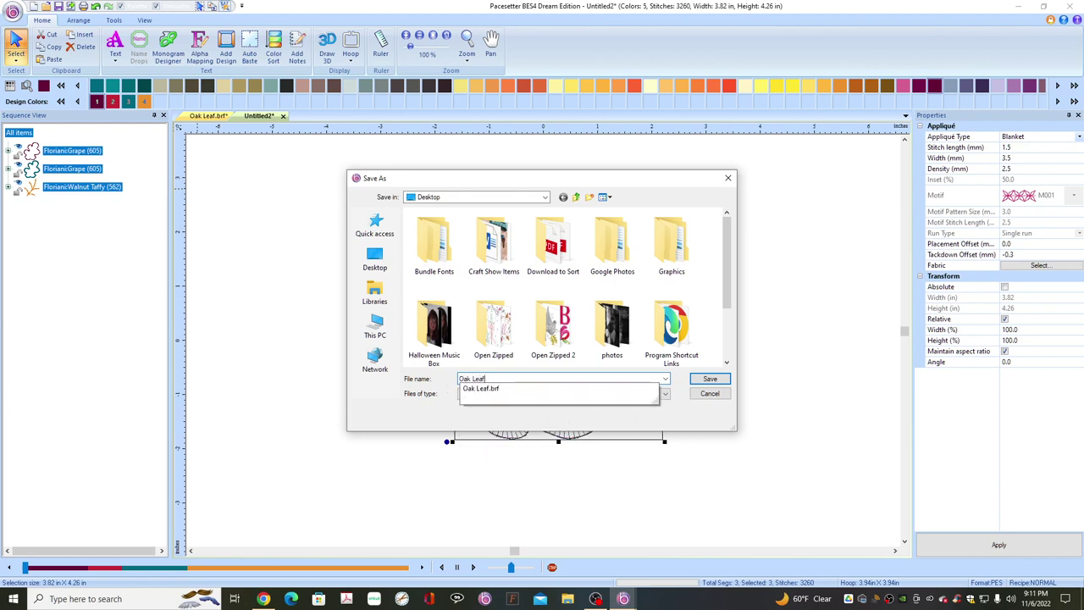
left_click(709, 379)
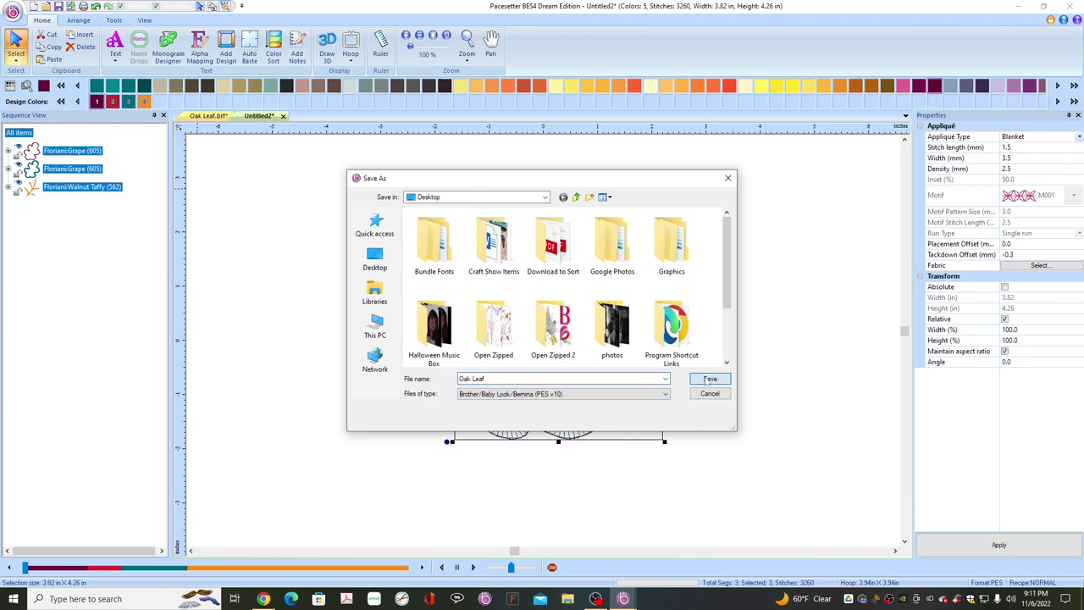
left_click(586, 328)
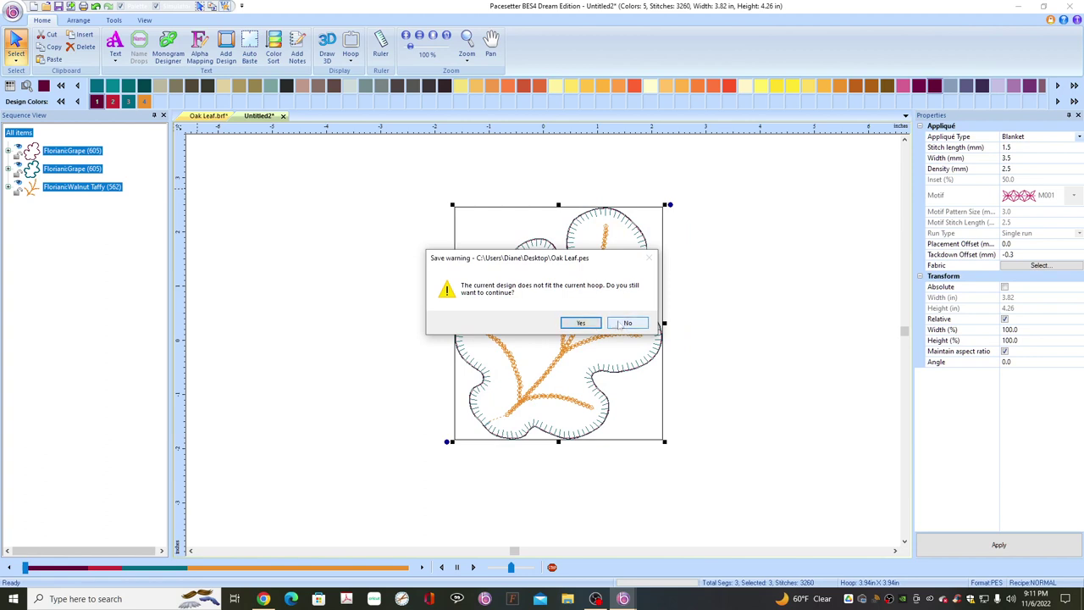
left_click(624, 324)
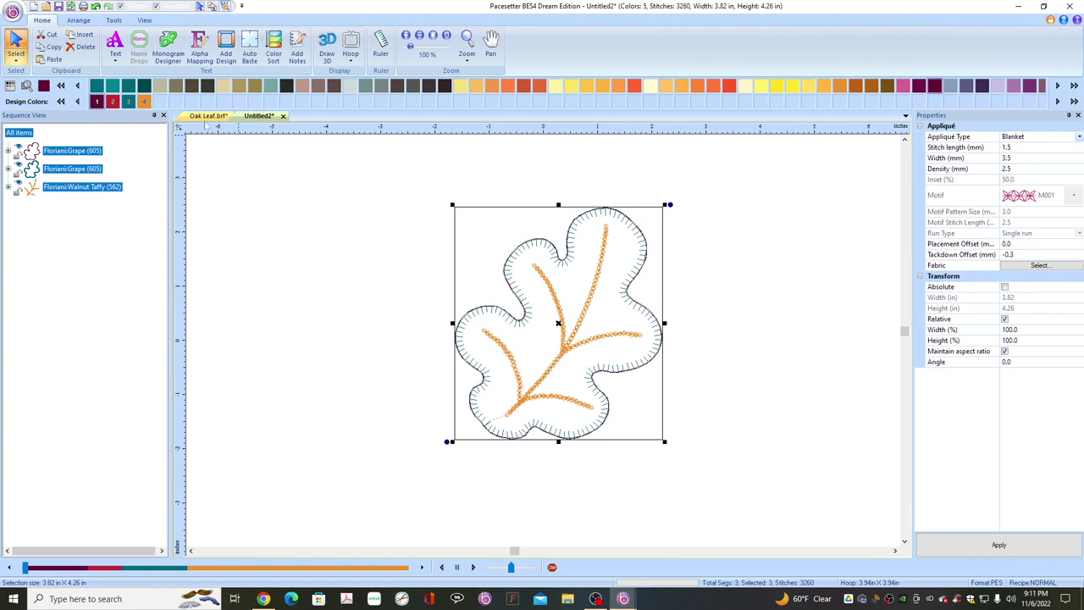
In the Oak Leaf design, shrink only the leaf outline artwork to about 1.92 × 2.14 in and undo the resize
left_click(204, 121)
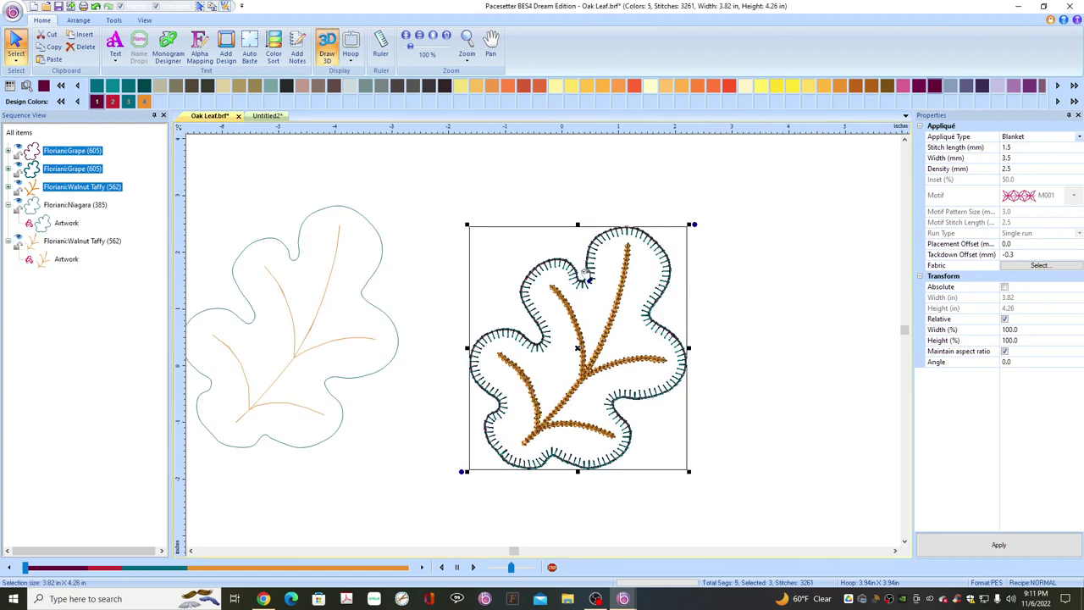
left_click(296, 251)
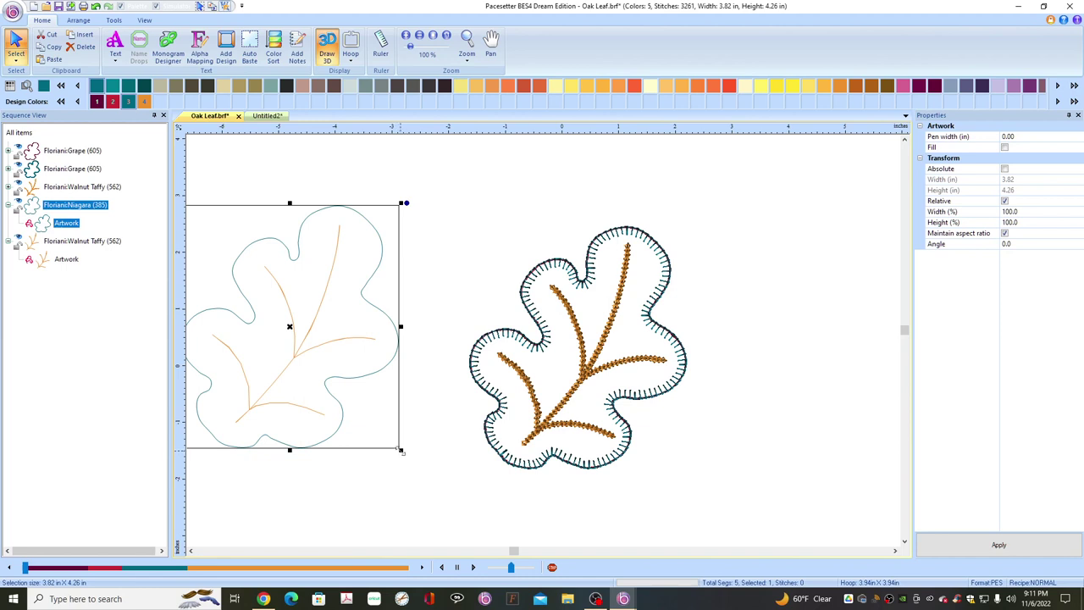
left_click_drag(402, 451, 322, 300)
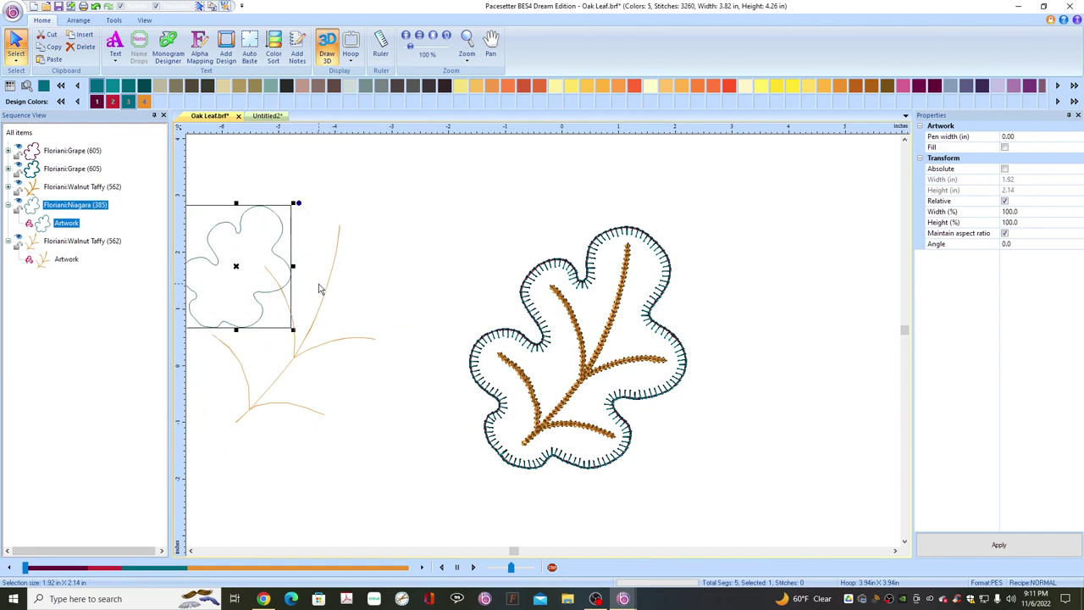
key("ctrl+z")
Select the outline and vein artwork together and scale them to about 5.91 × 6.60 in, then to about 3.75 × 4.19 in
left_click_drag(442, 489, 167, 176)
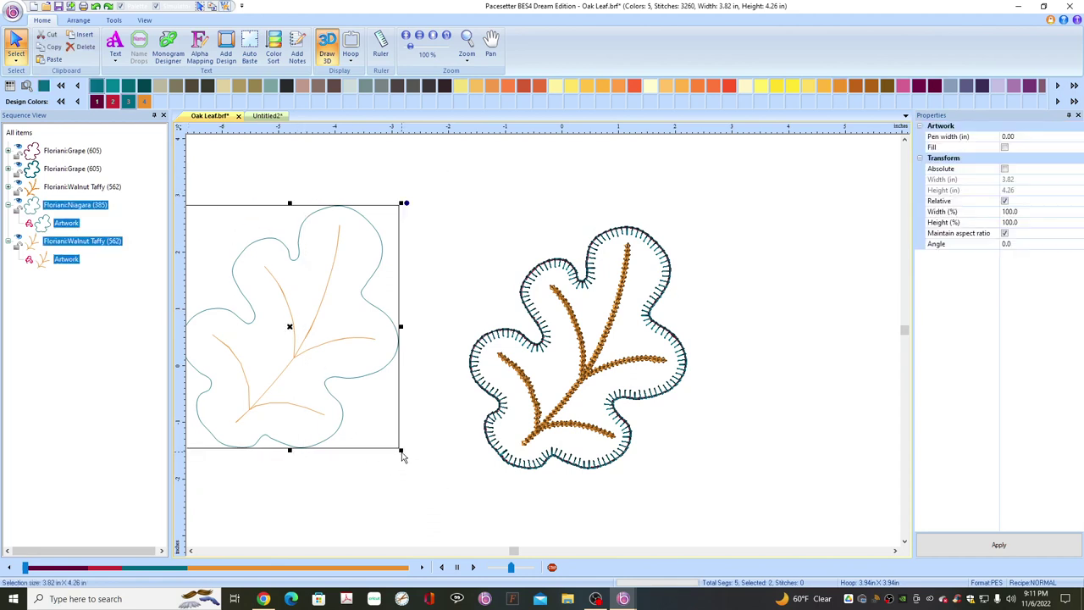
left_click_drag(401, 456, 515, 598)
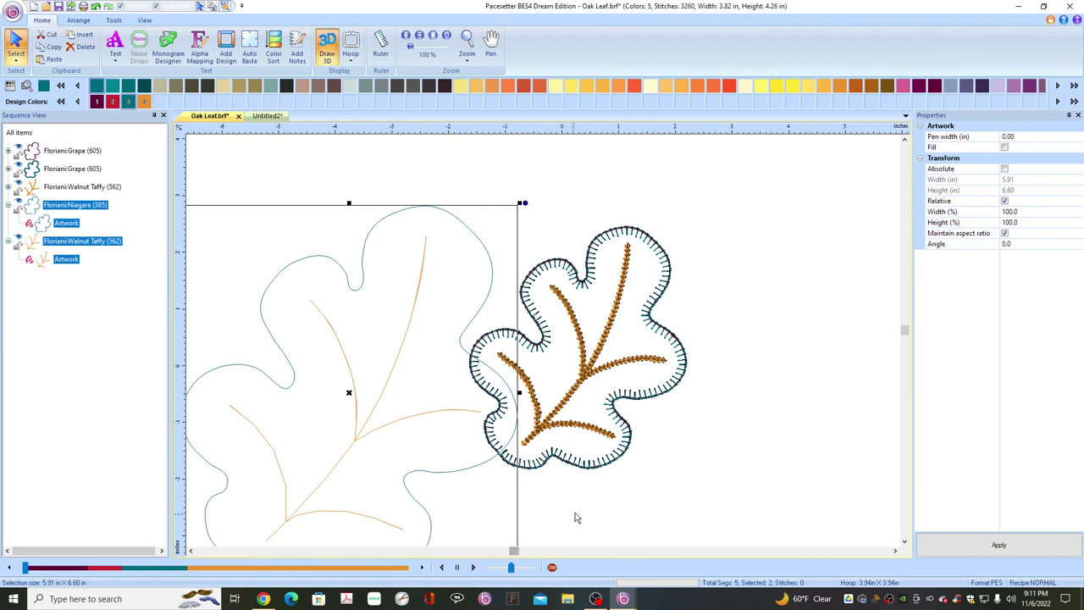
scroll(573, 515, "up", 2)
scroll(547, 491, "down", 2)
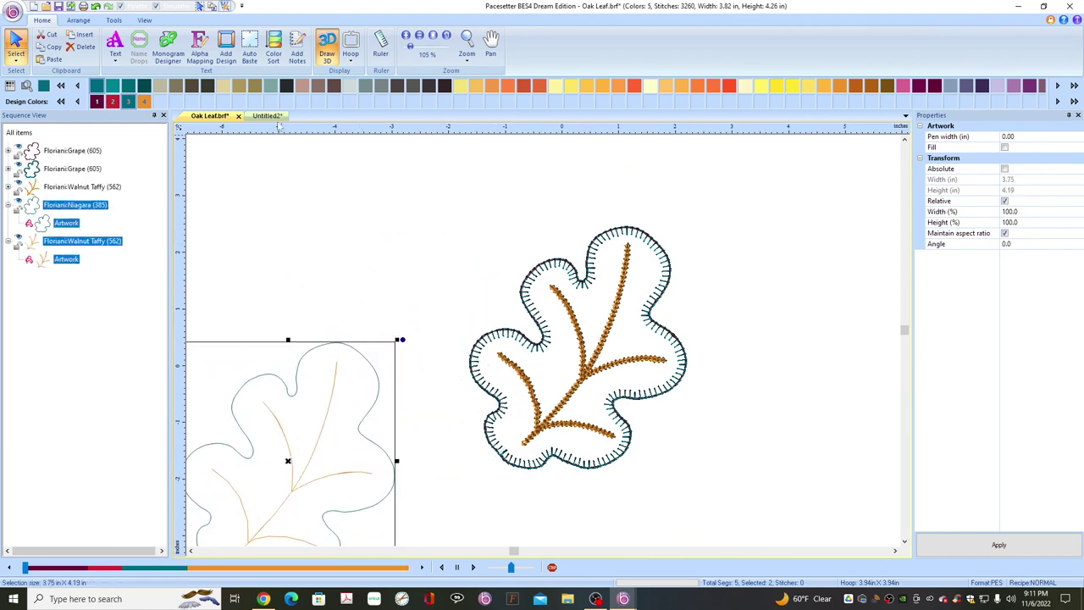
In the untitled design, duplicate the stitched veins beside the leaf and enlarge the copy to about 4.93 × 5.93 in
left_click(269, 116)
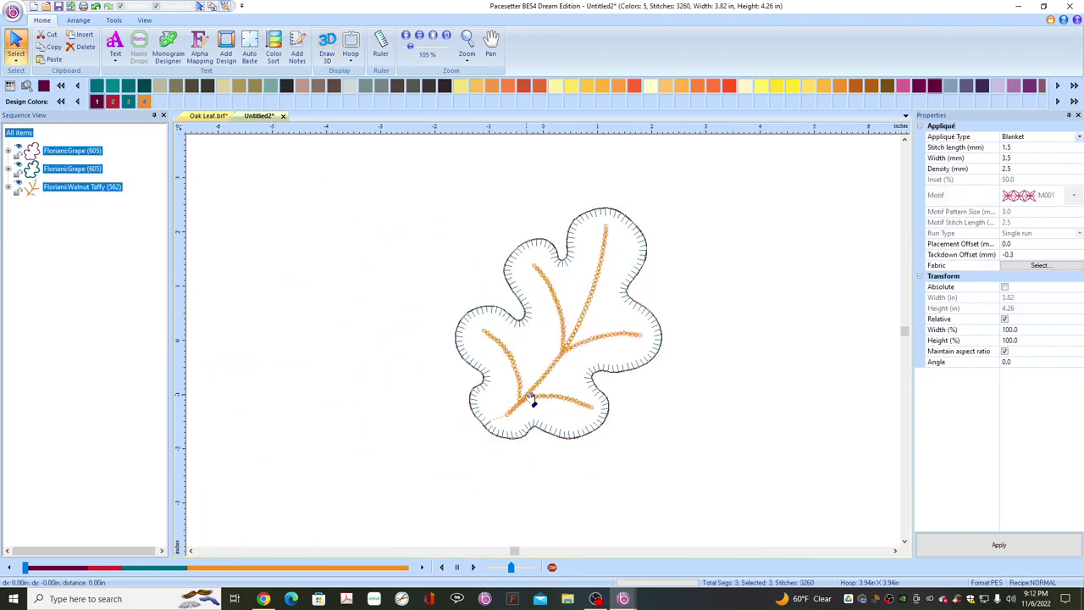
left_click(295, 376)
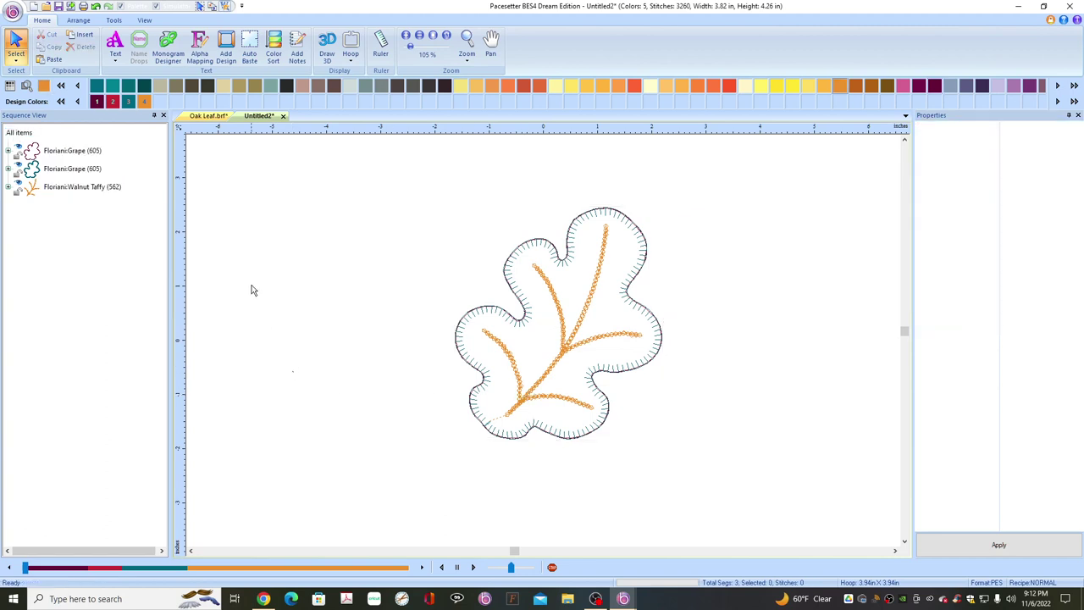
left_click(76, 188)
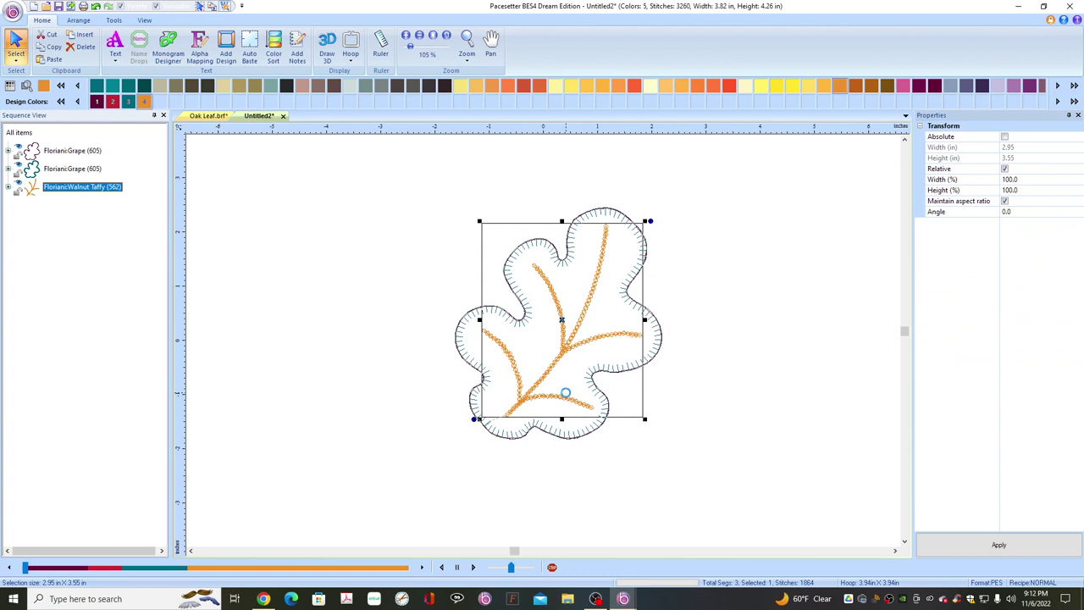
left_click_drag(566, 393, 298, 366)
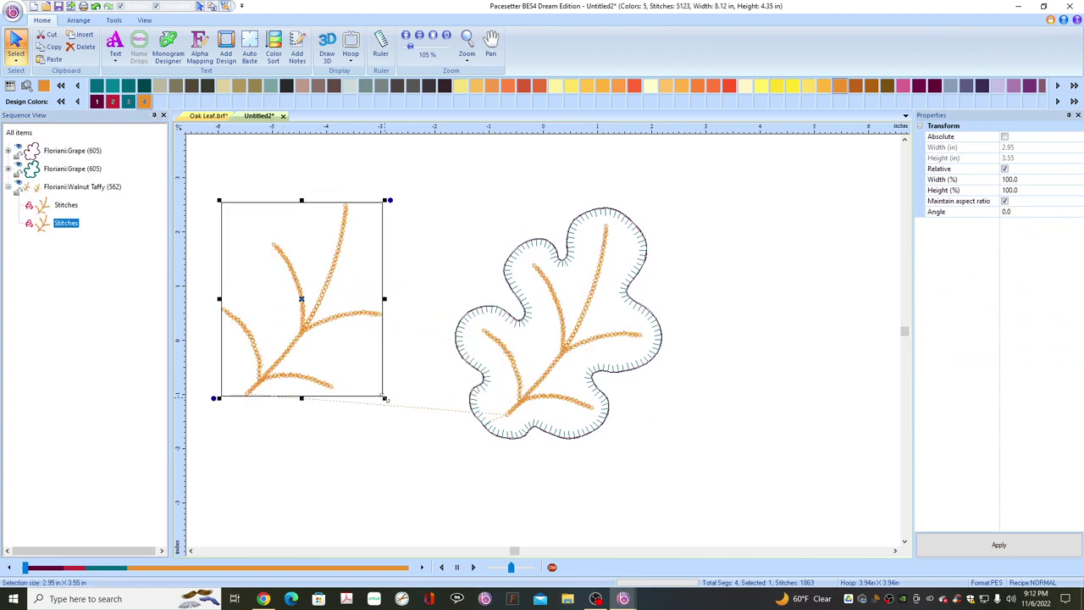
left_click_drag(384, 398, 492, 527)
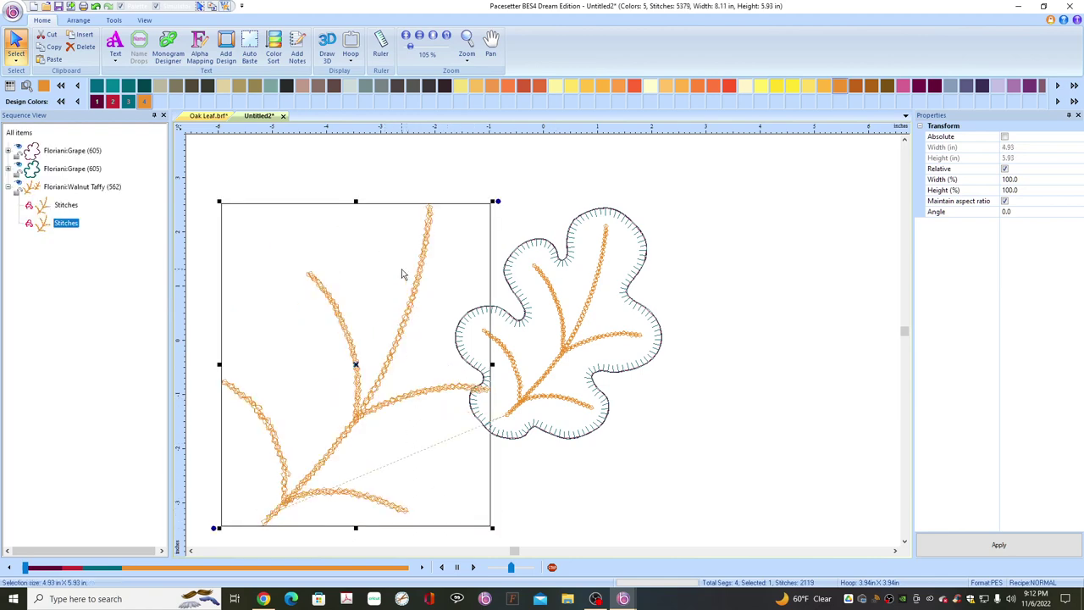
Turn on the 3D stitch display and delete the enlarged copy of the veins
left_click(327, 43)
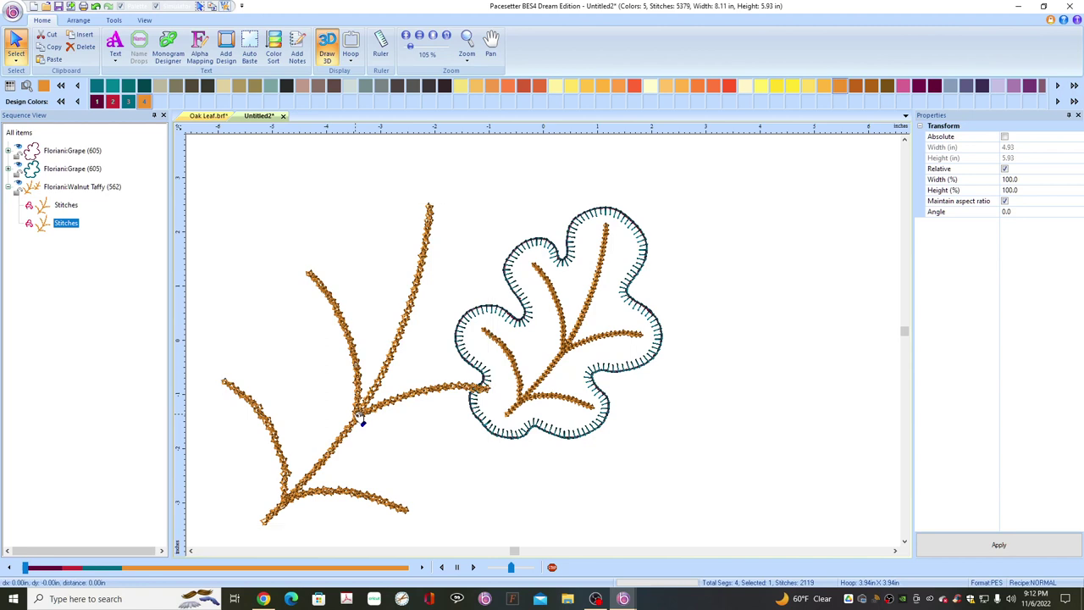
right_click(359, 416)
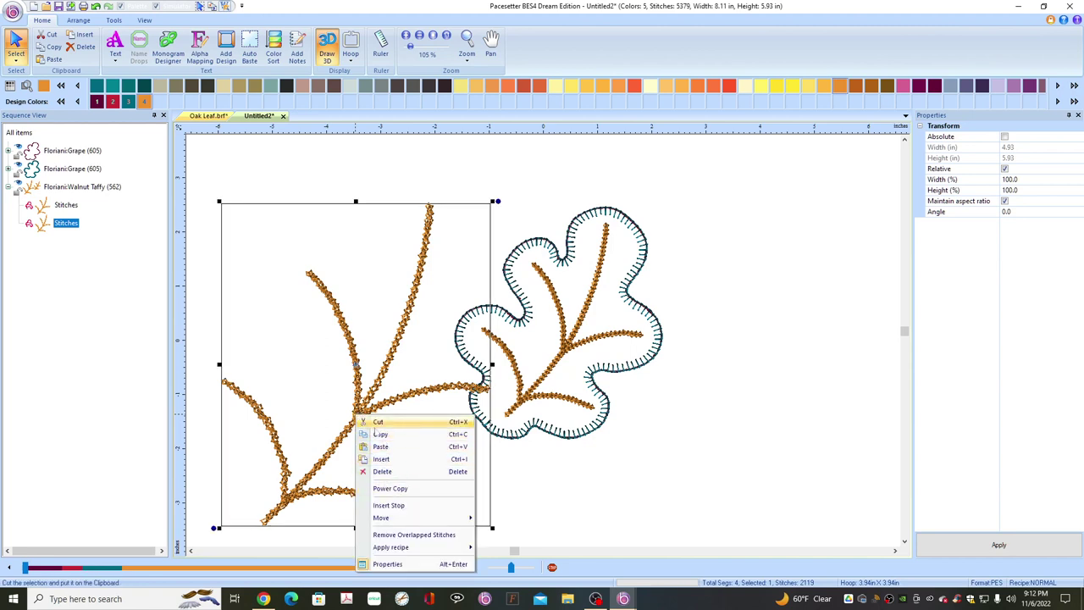
left_click(381, 470)
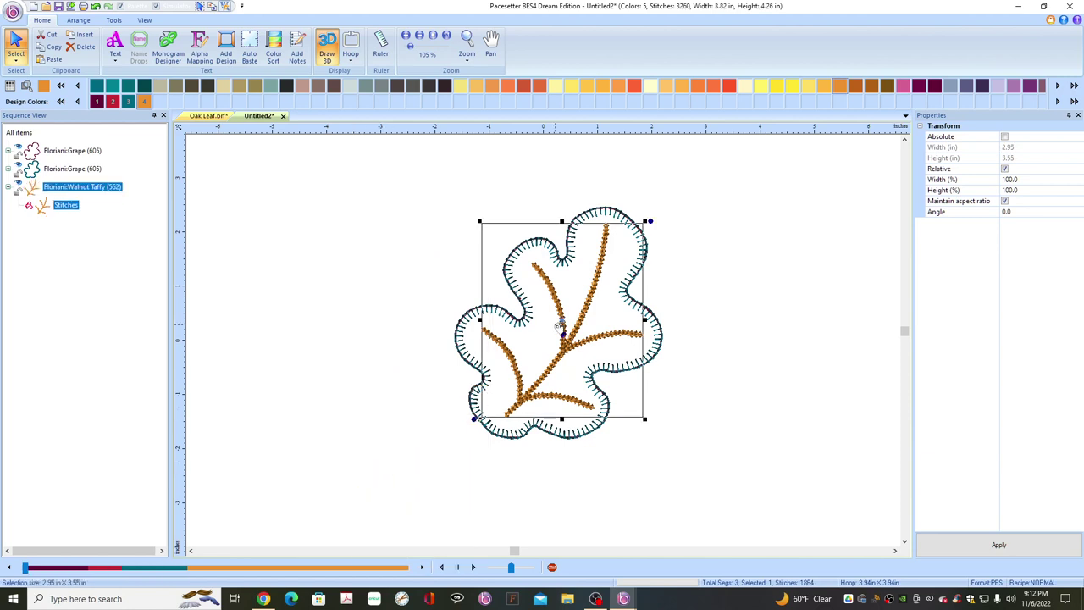
Select the outline, applique and veins of the untitled design together and examine the commands offered for the selection
left_click(453, 222)
left_click_drag(420, 159, 724, 556)
right_click(599, 417)
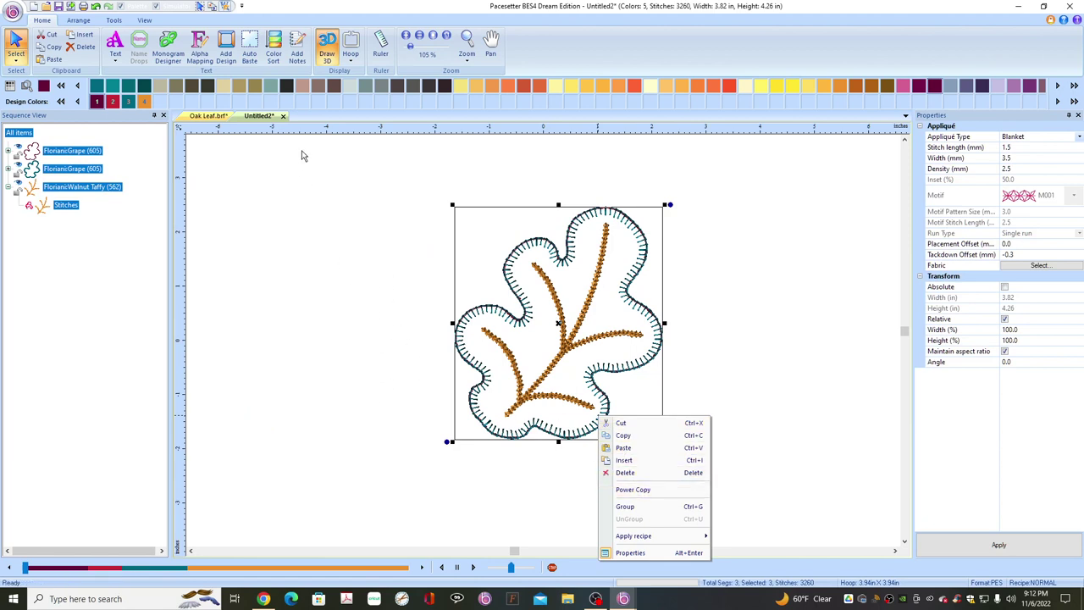
Show the blanket-stitch leaf applique's editable nodes with the Edit Shape Tool in the Oak Leaf design and return to the untitled design
left_click(206, 116)
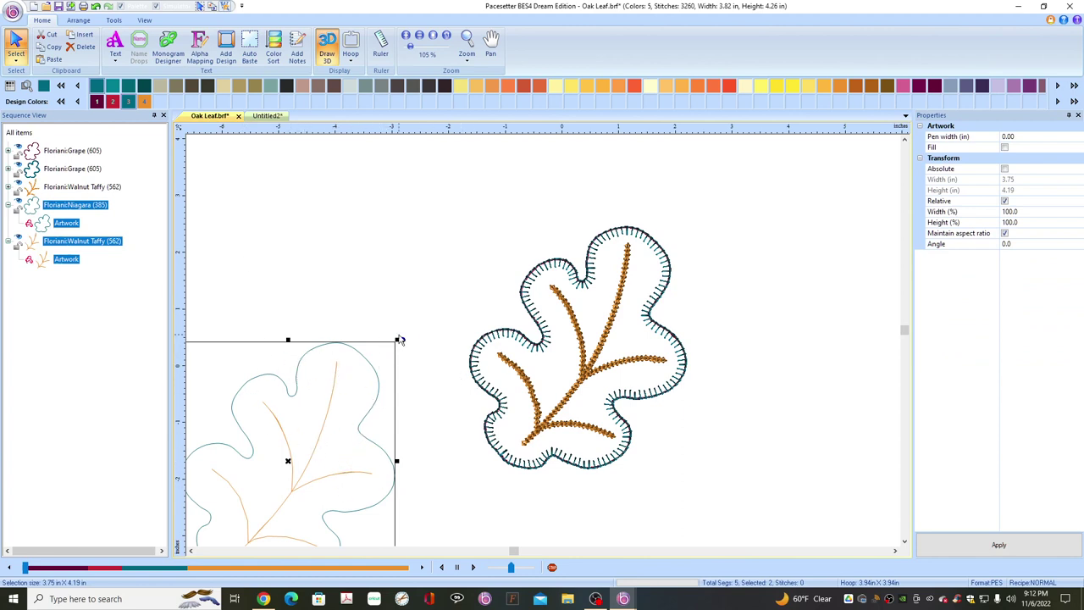
left_click(546, 350)
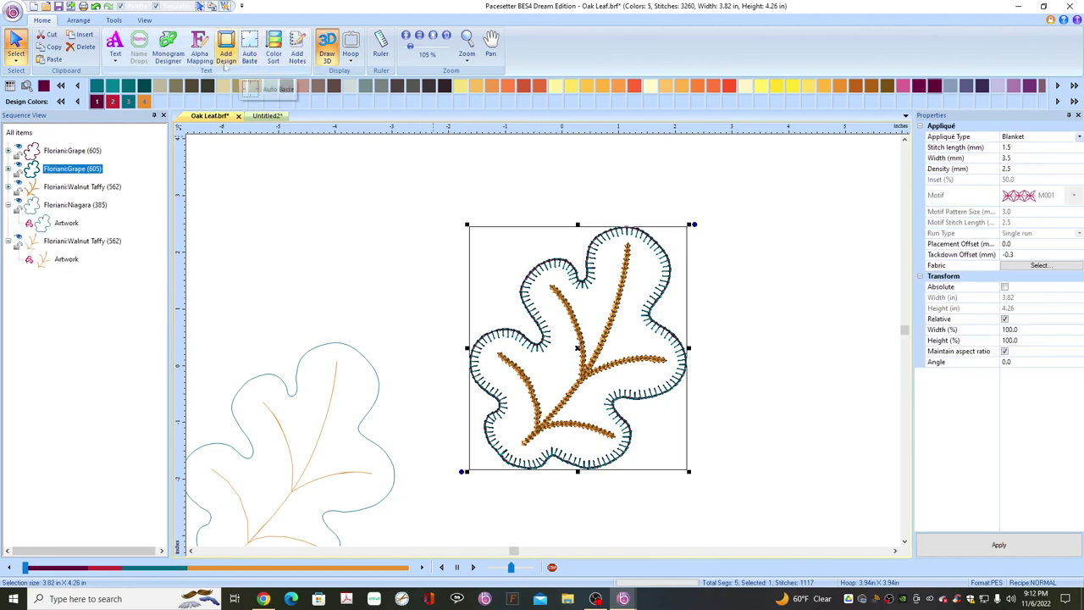
left_click(114, 21)
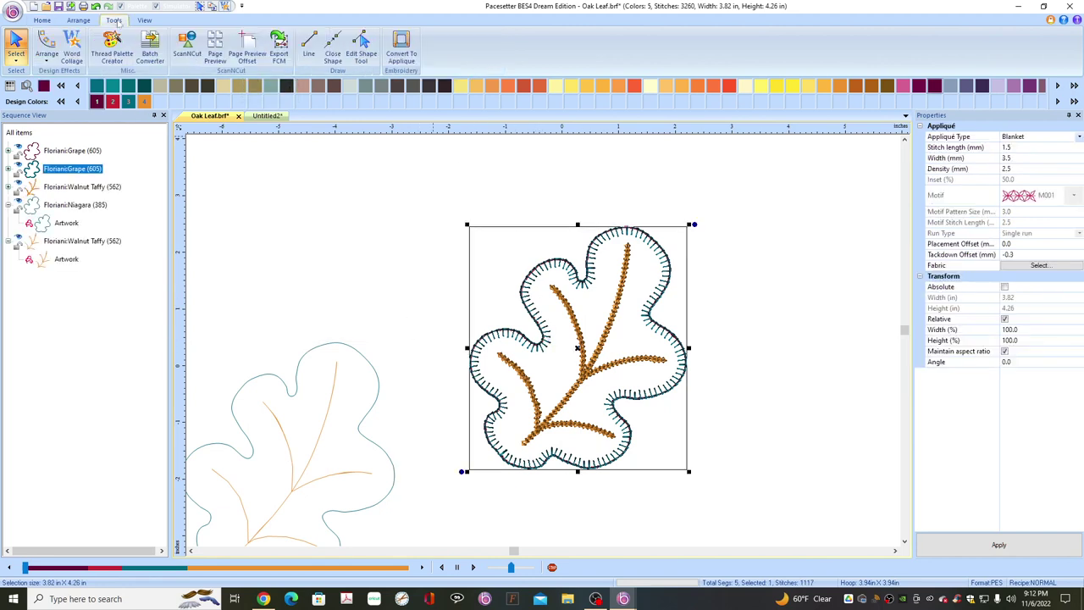
left_click(360, 46)
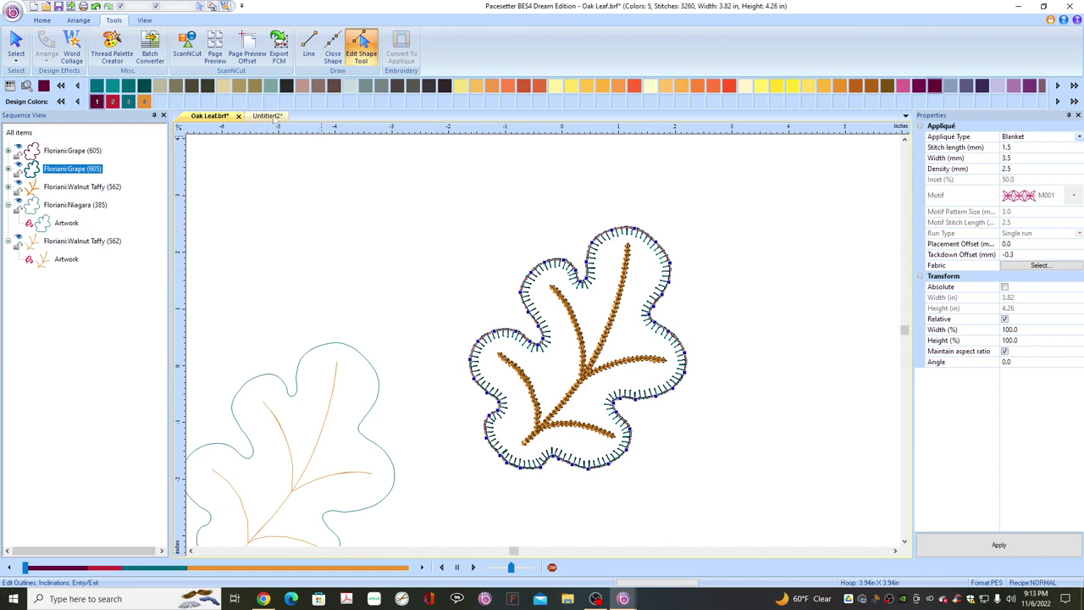
left_click(267, 116)
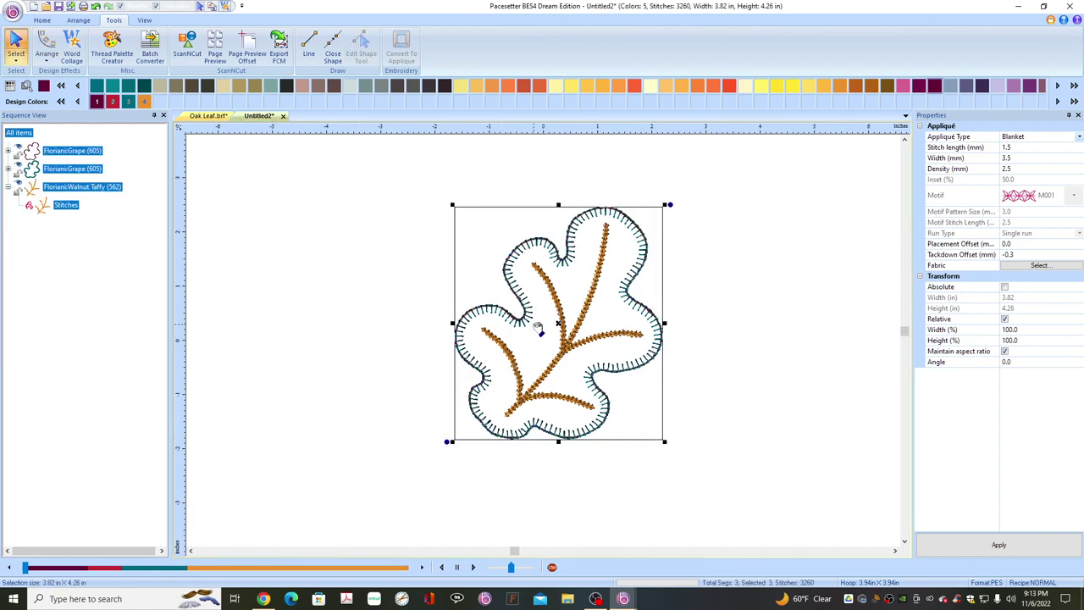